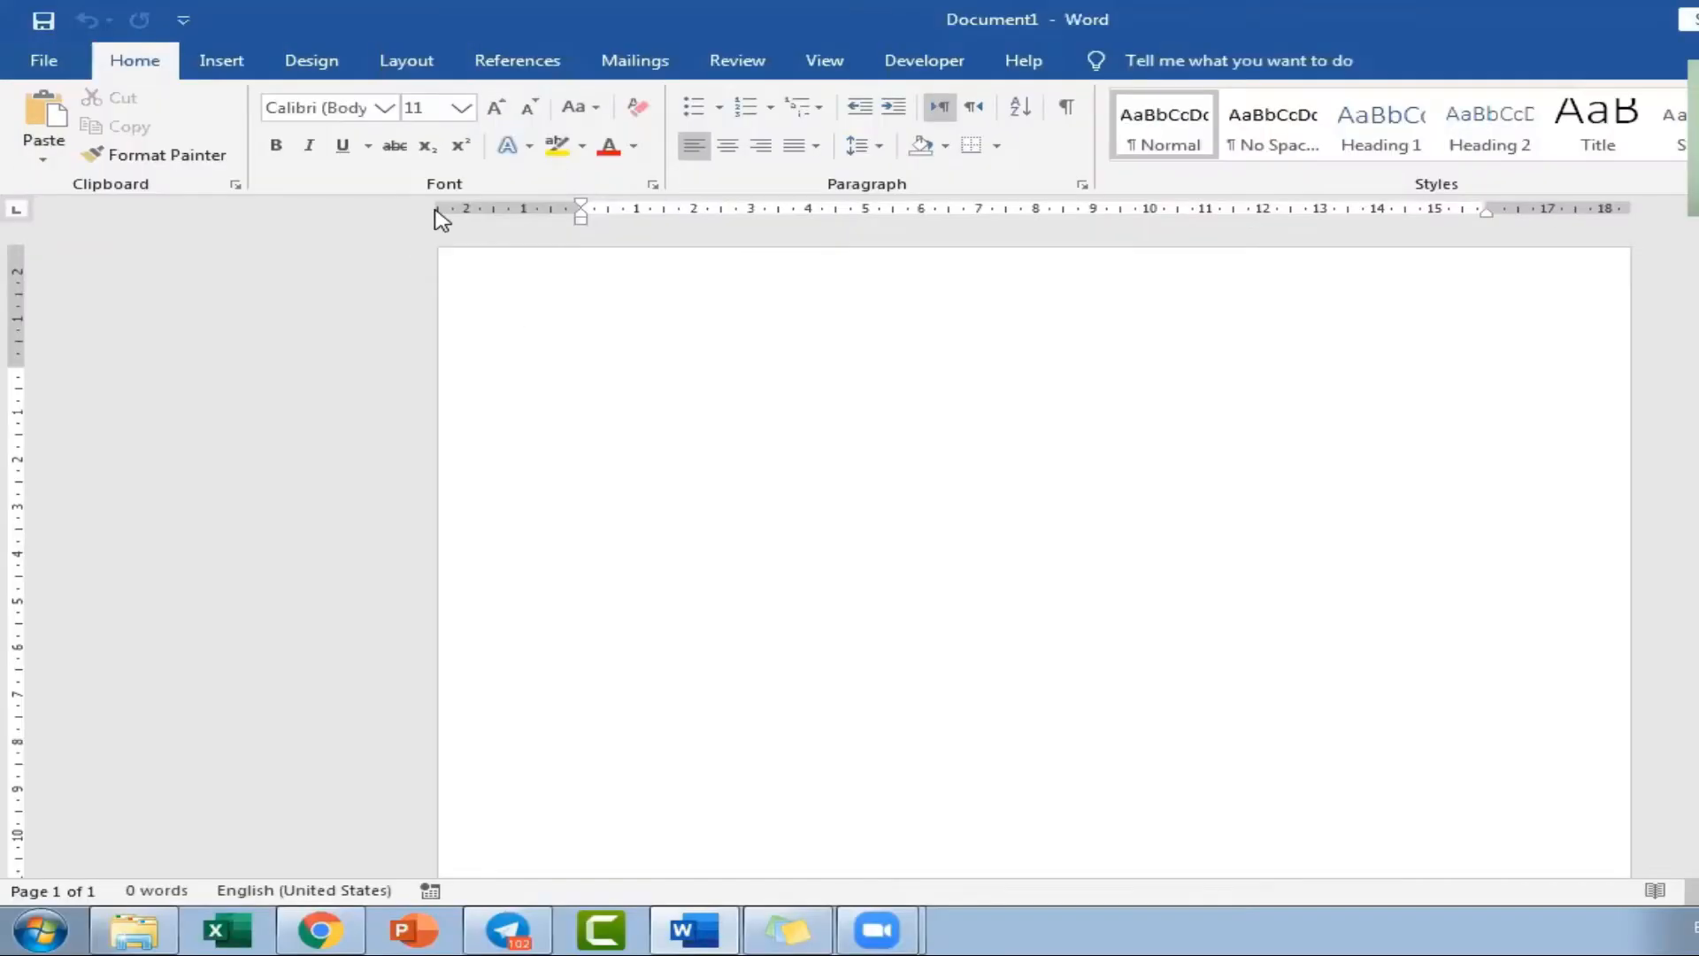
Type the two title lines "Headings & Styles" and "Table of Content", then select the first line.
type("Head")
type("ing ")
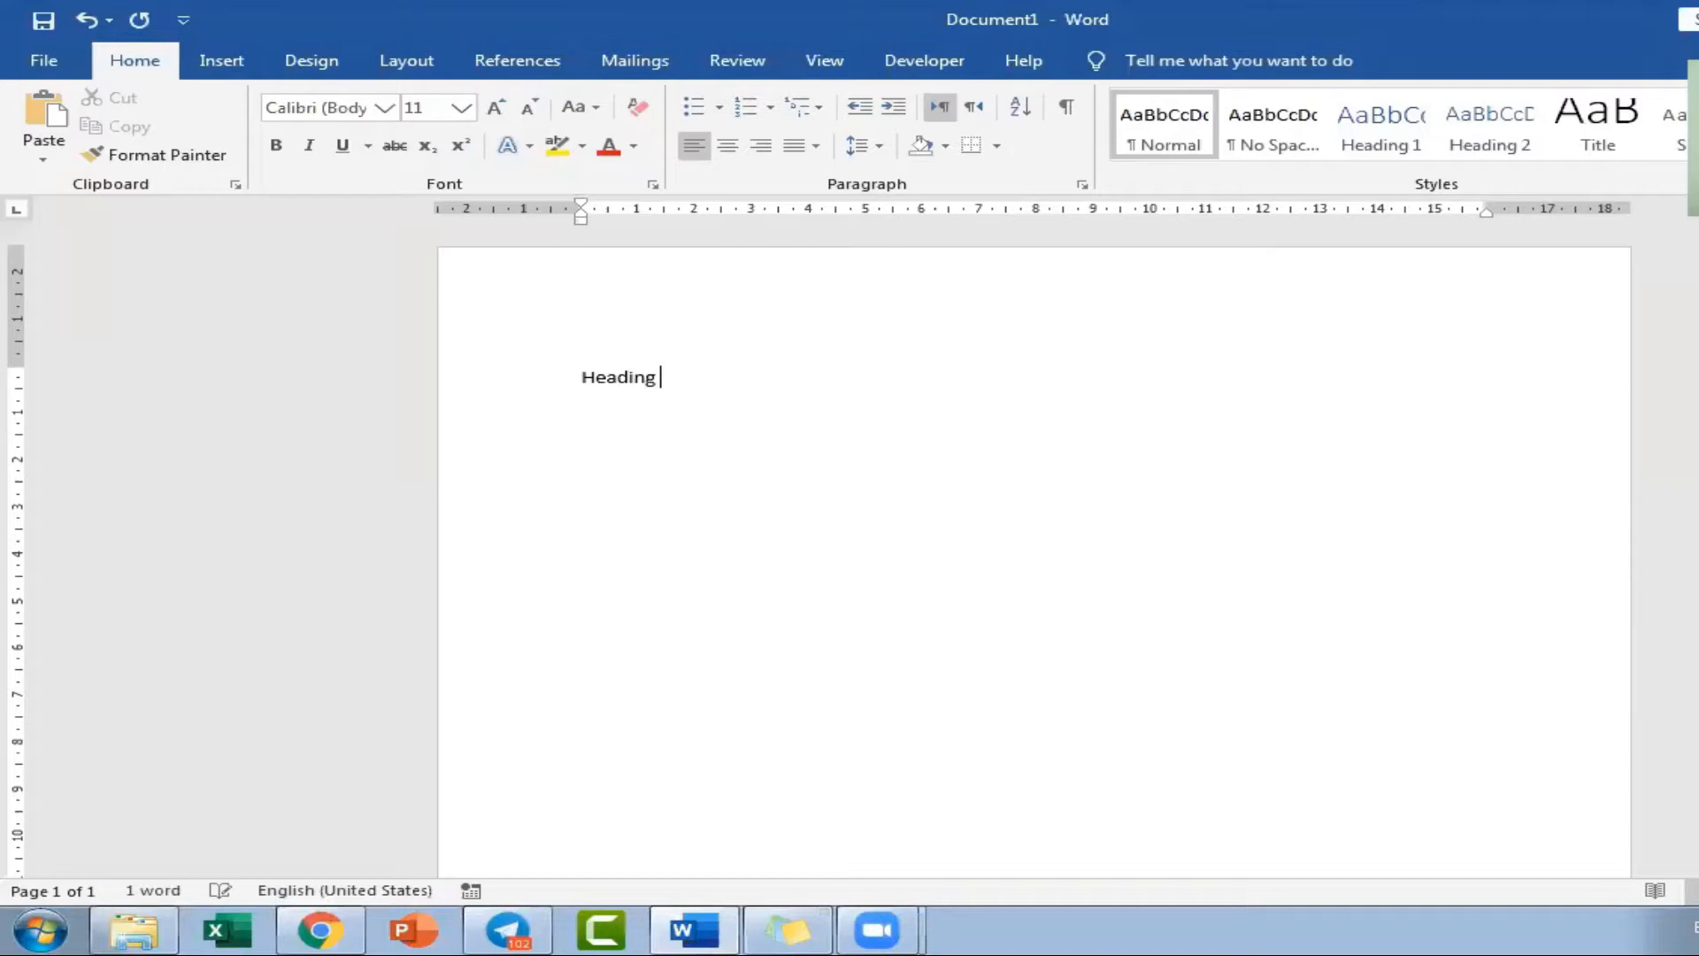
type("s & Styels")
key("Return")
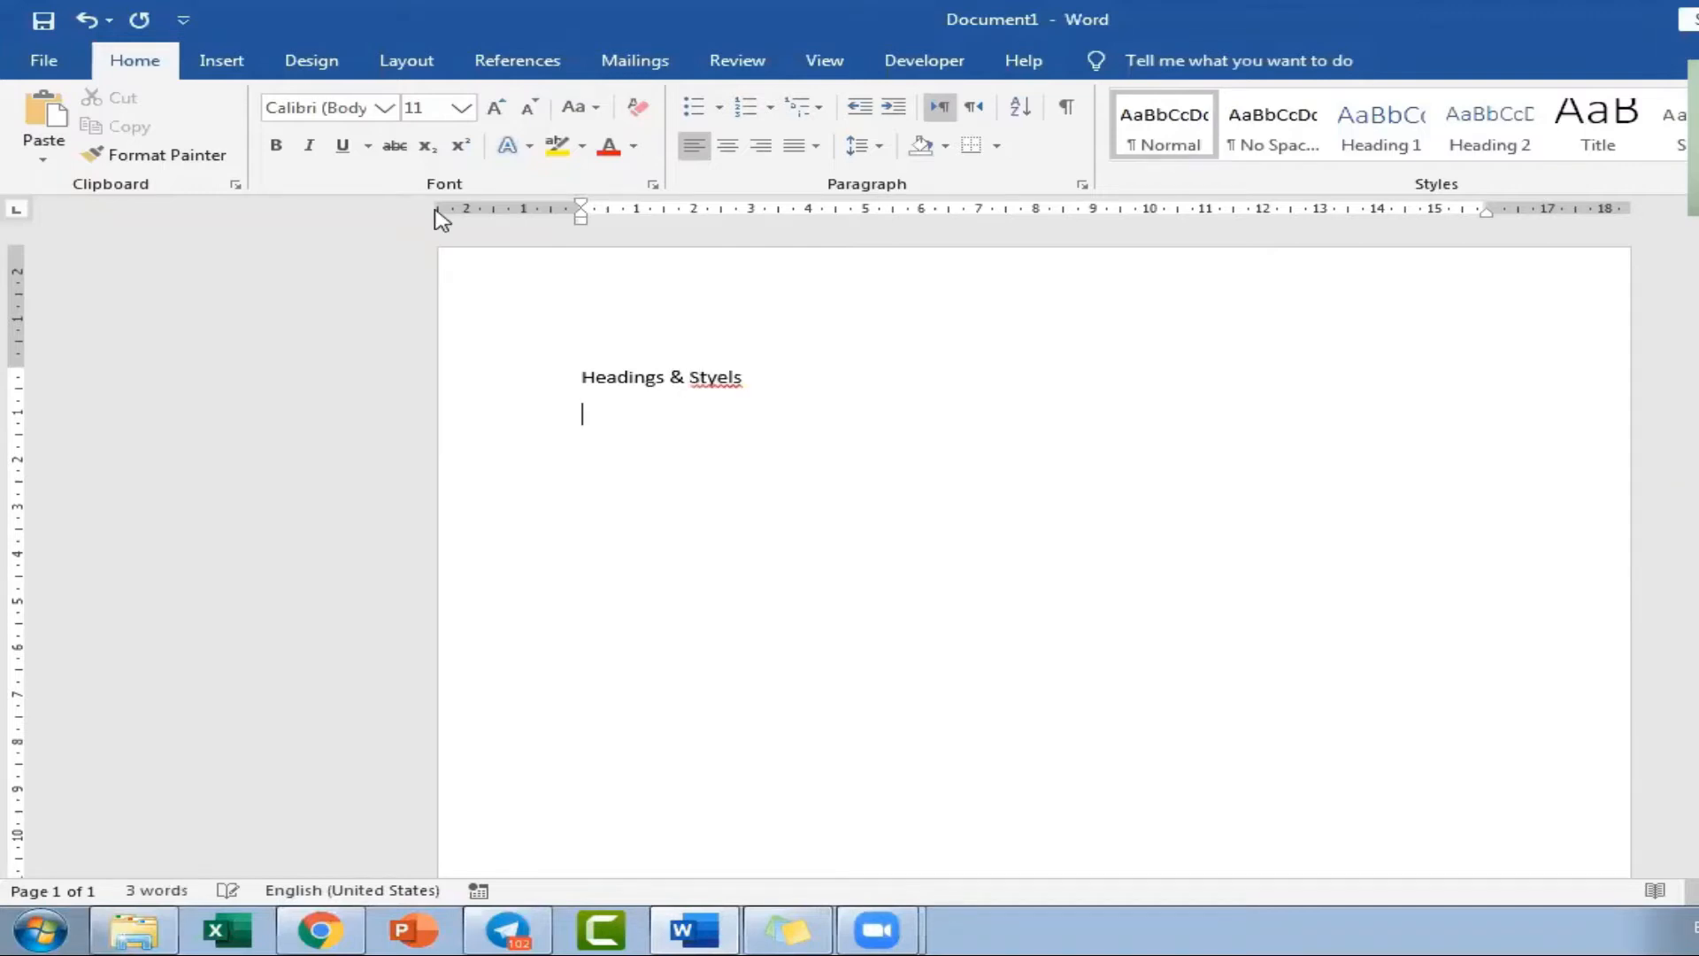
type("Table of Content")
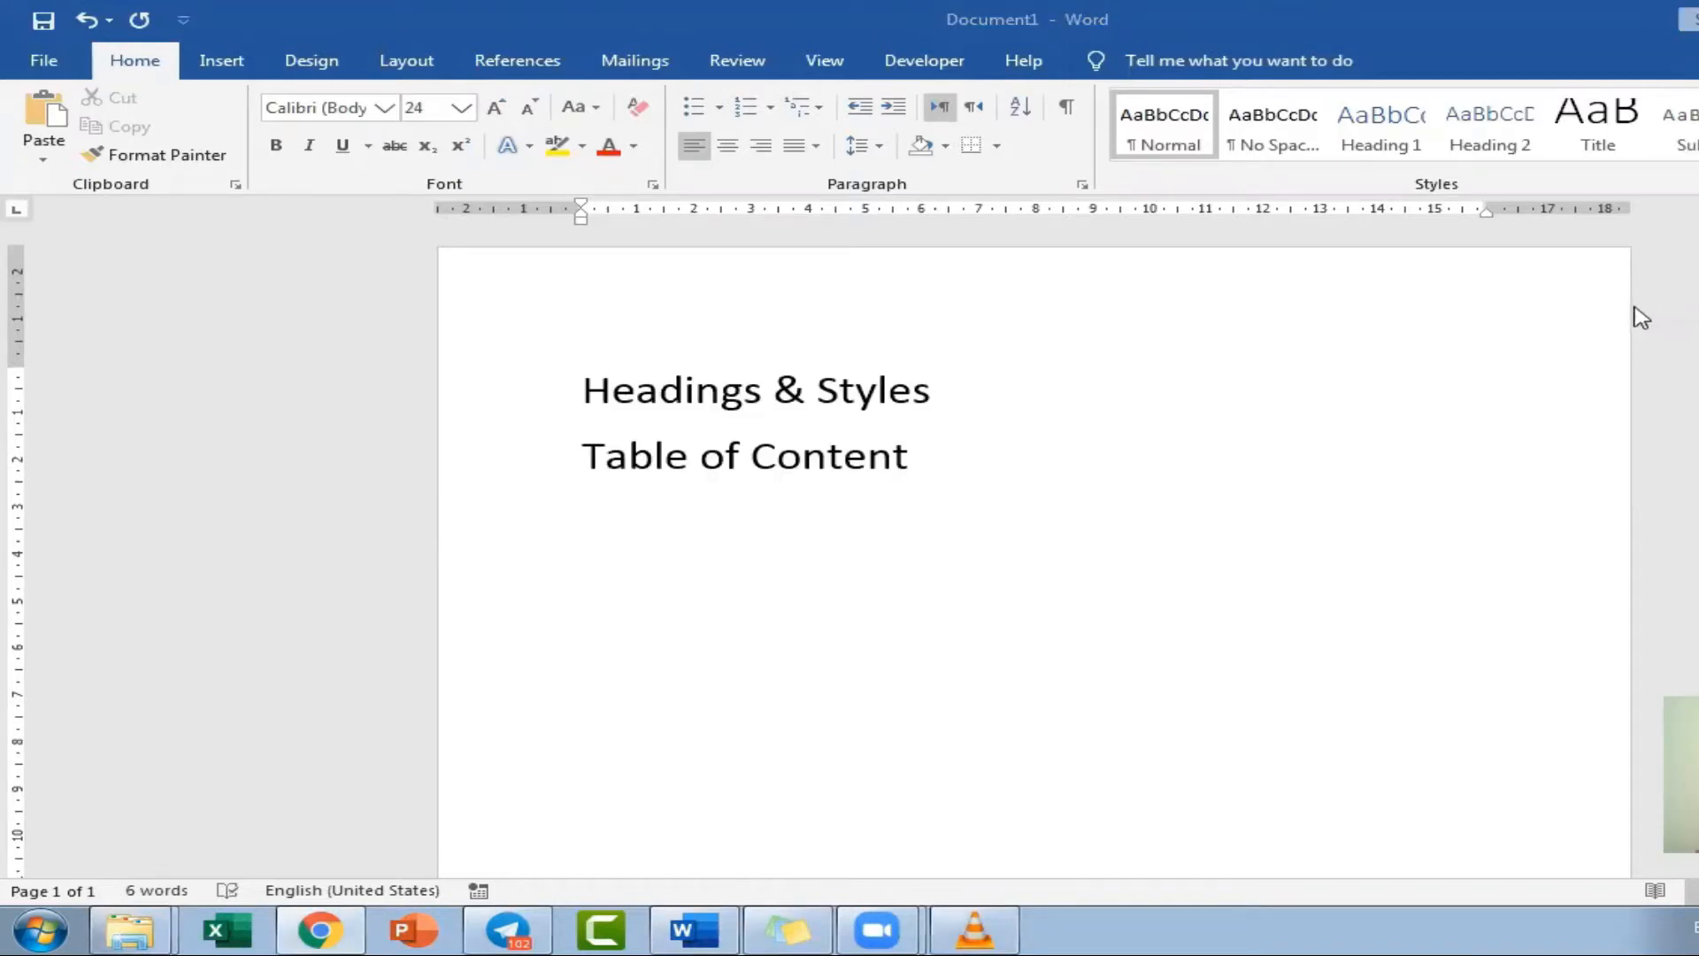
left_click_drag(583, 387, 956, 394)
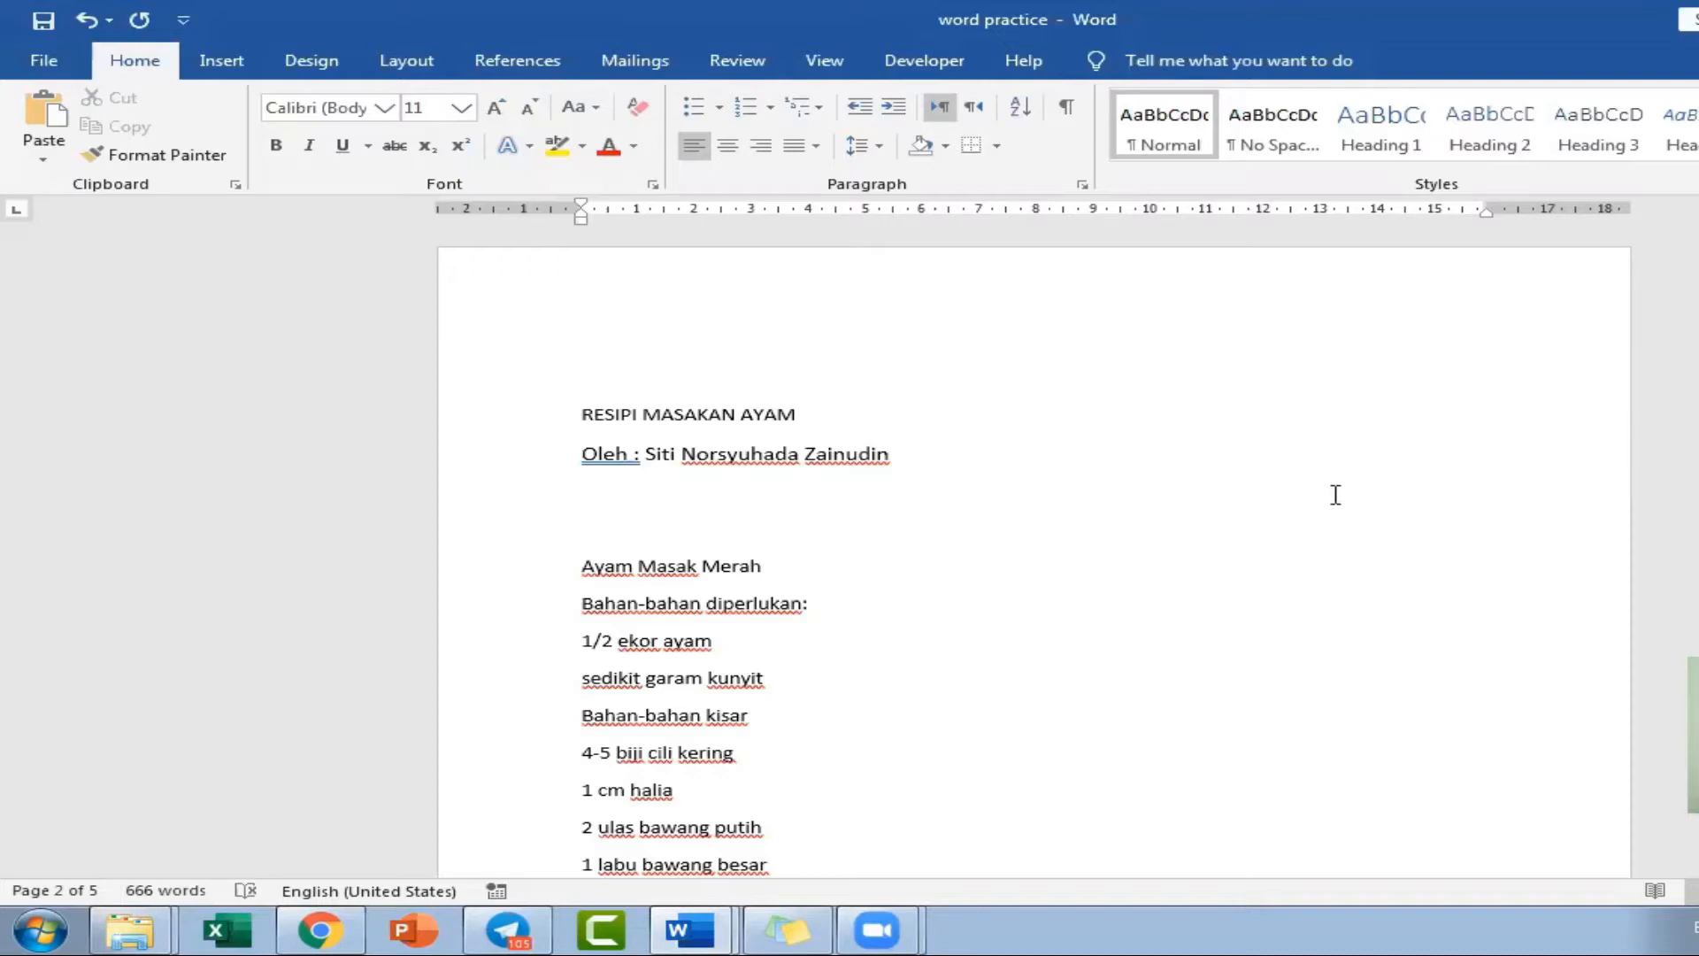
Insert a page break before the "Ayam Masak Ros" recipe title.
scroll(1248, 534, "down", 2)
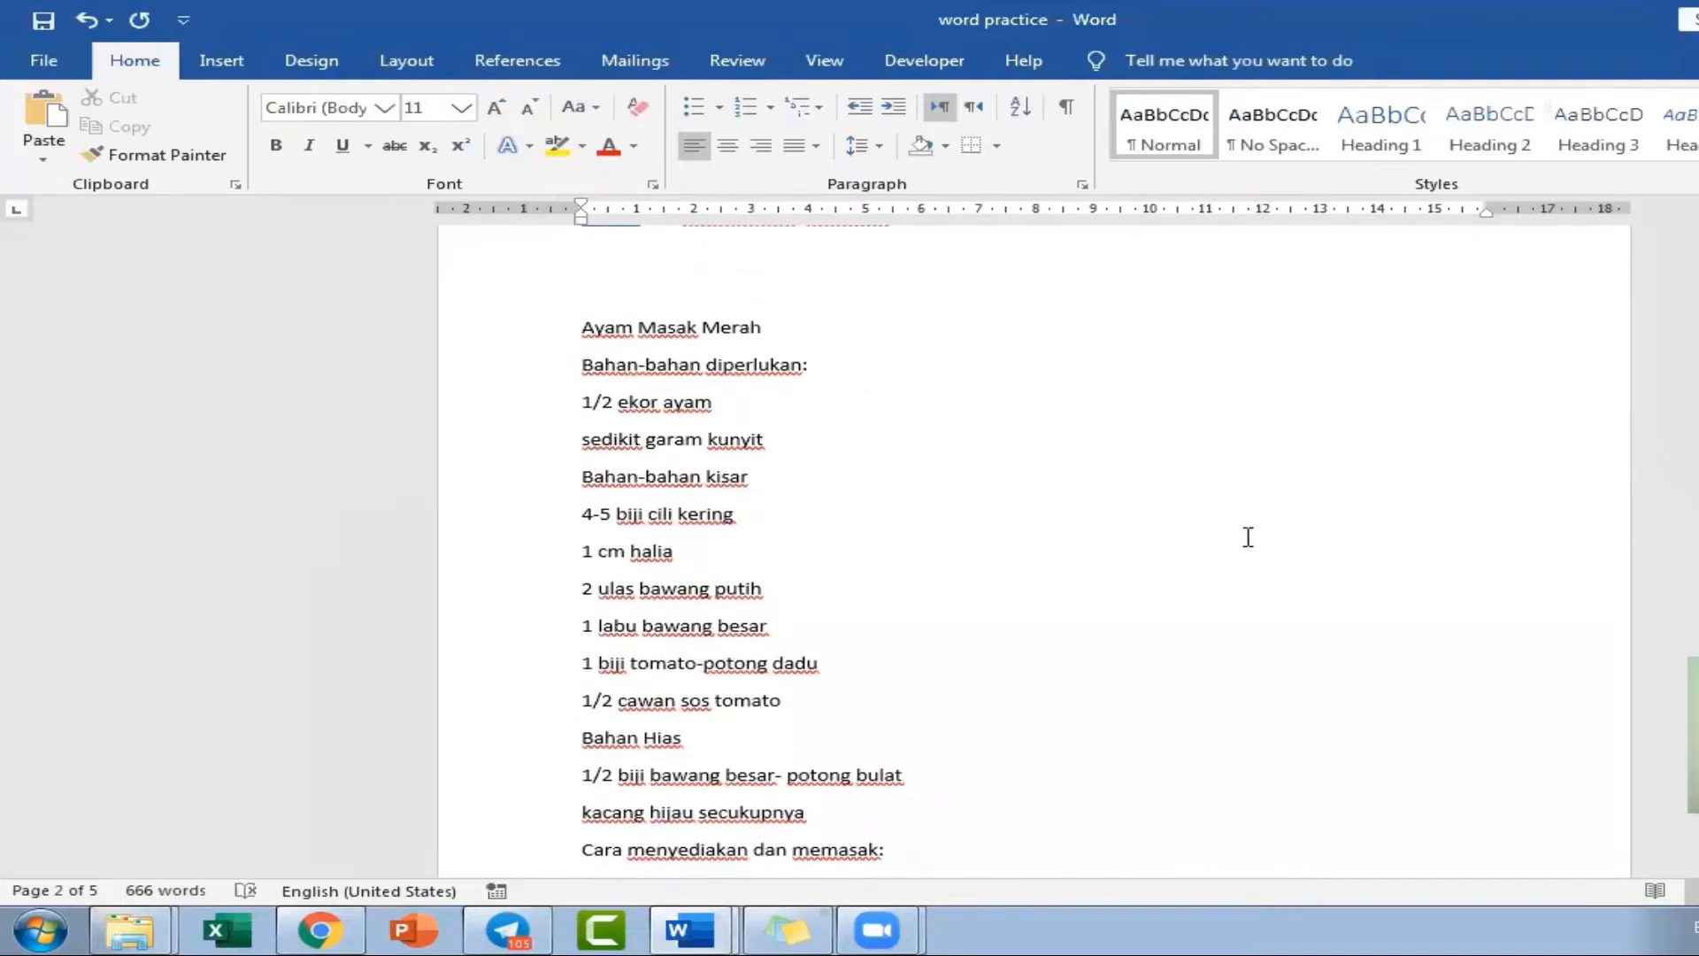
left_click(535, 338)
scroll(522, 531, "down", 2)
scroll(519, 563, "down", 2)
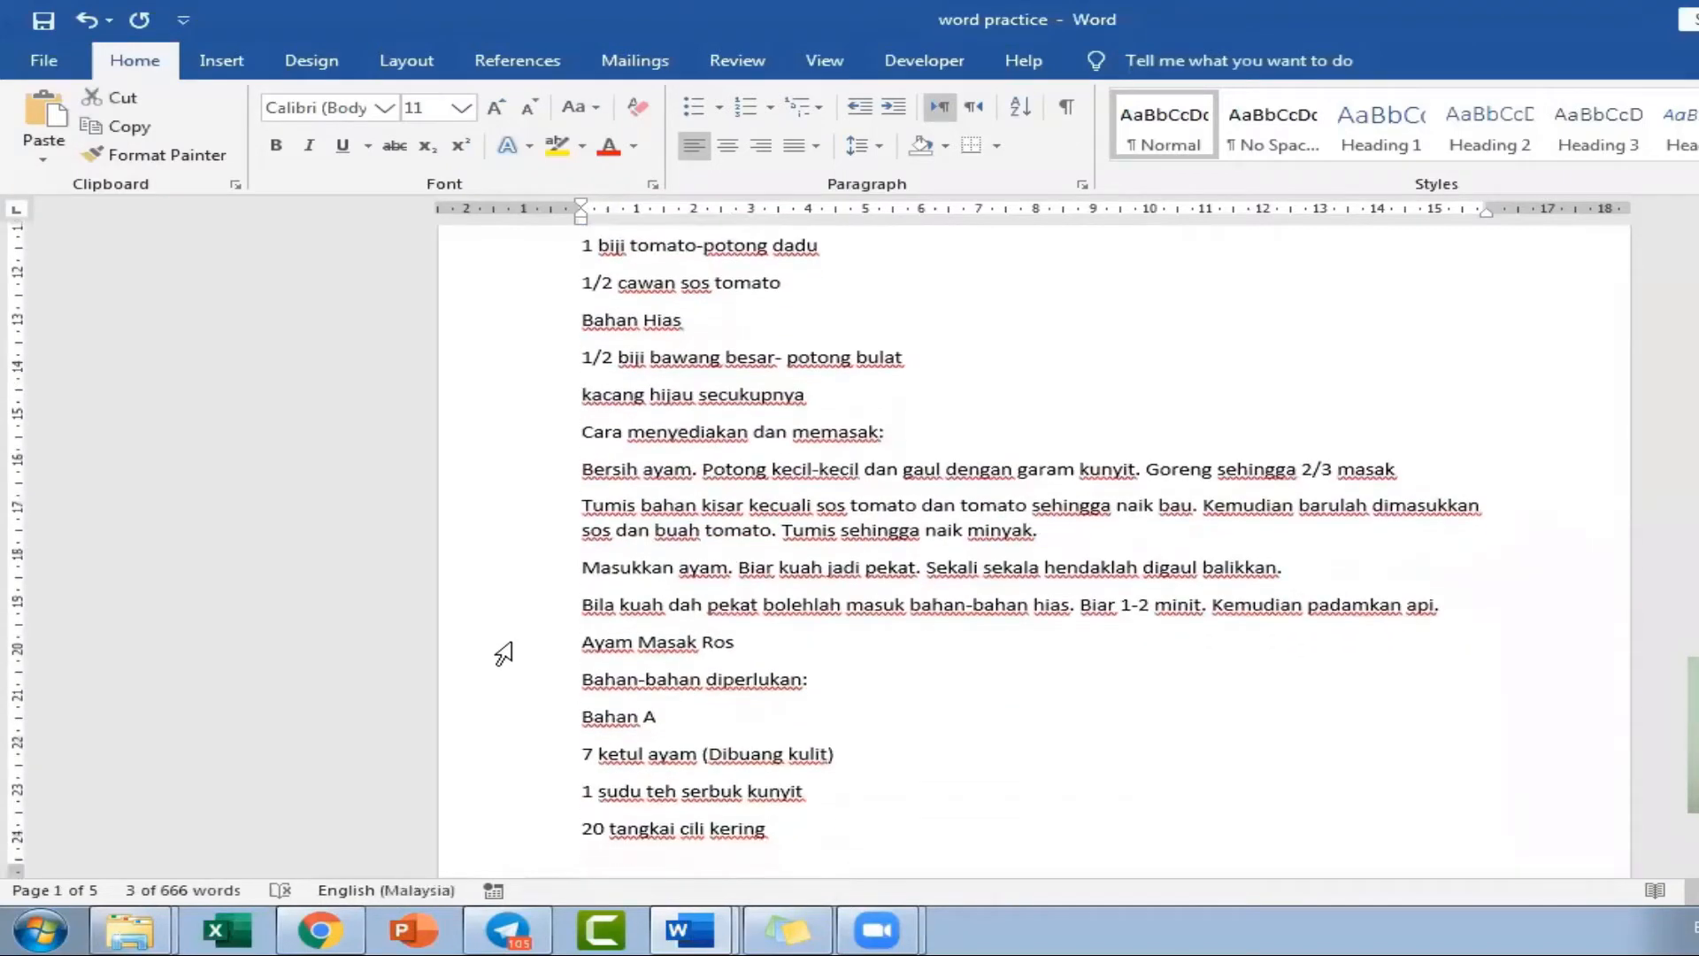
left_click(506, 646)
left_click(688, 675)
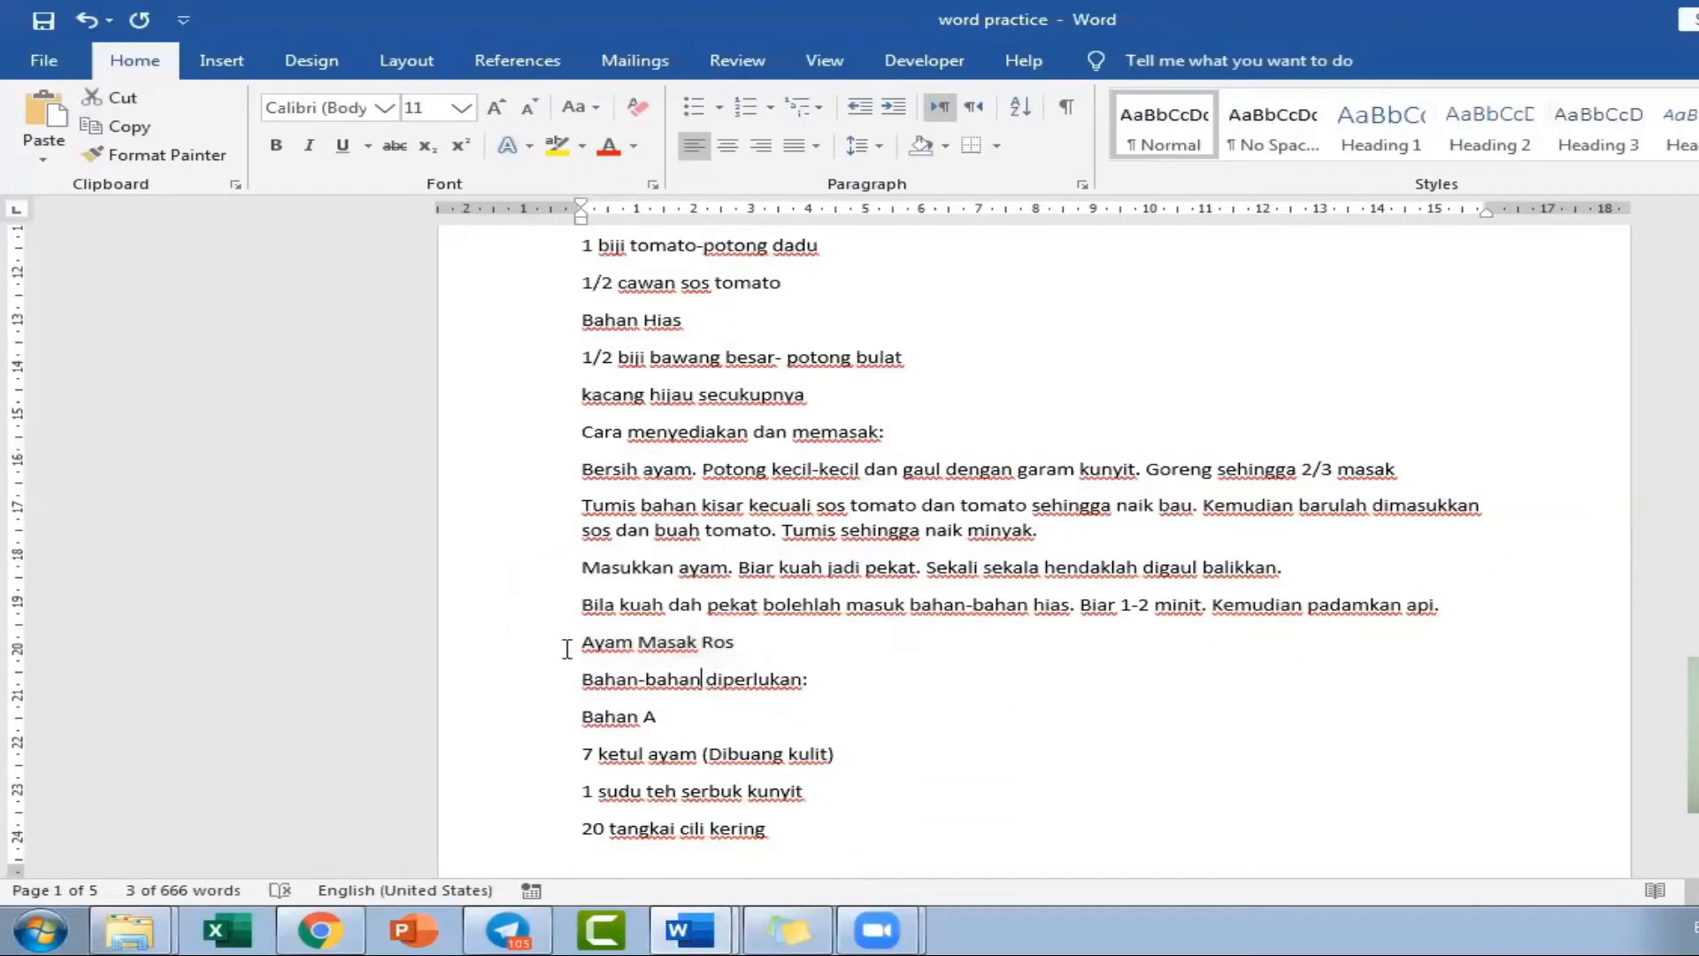
scroll(930, 611, "down", 1)
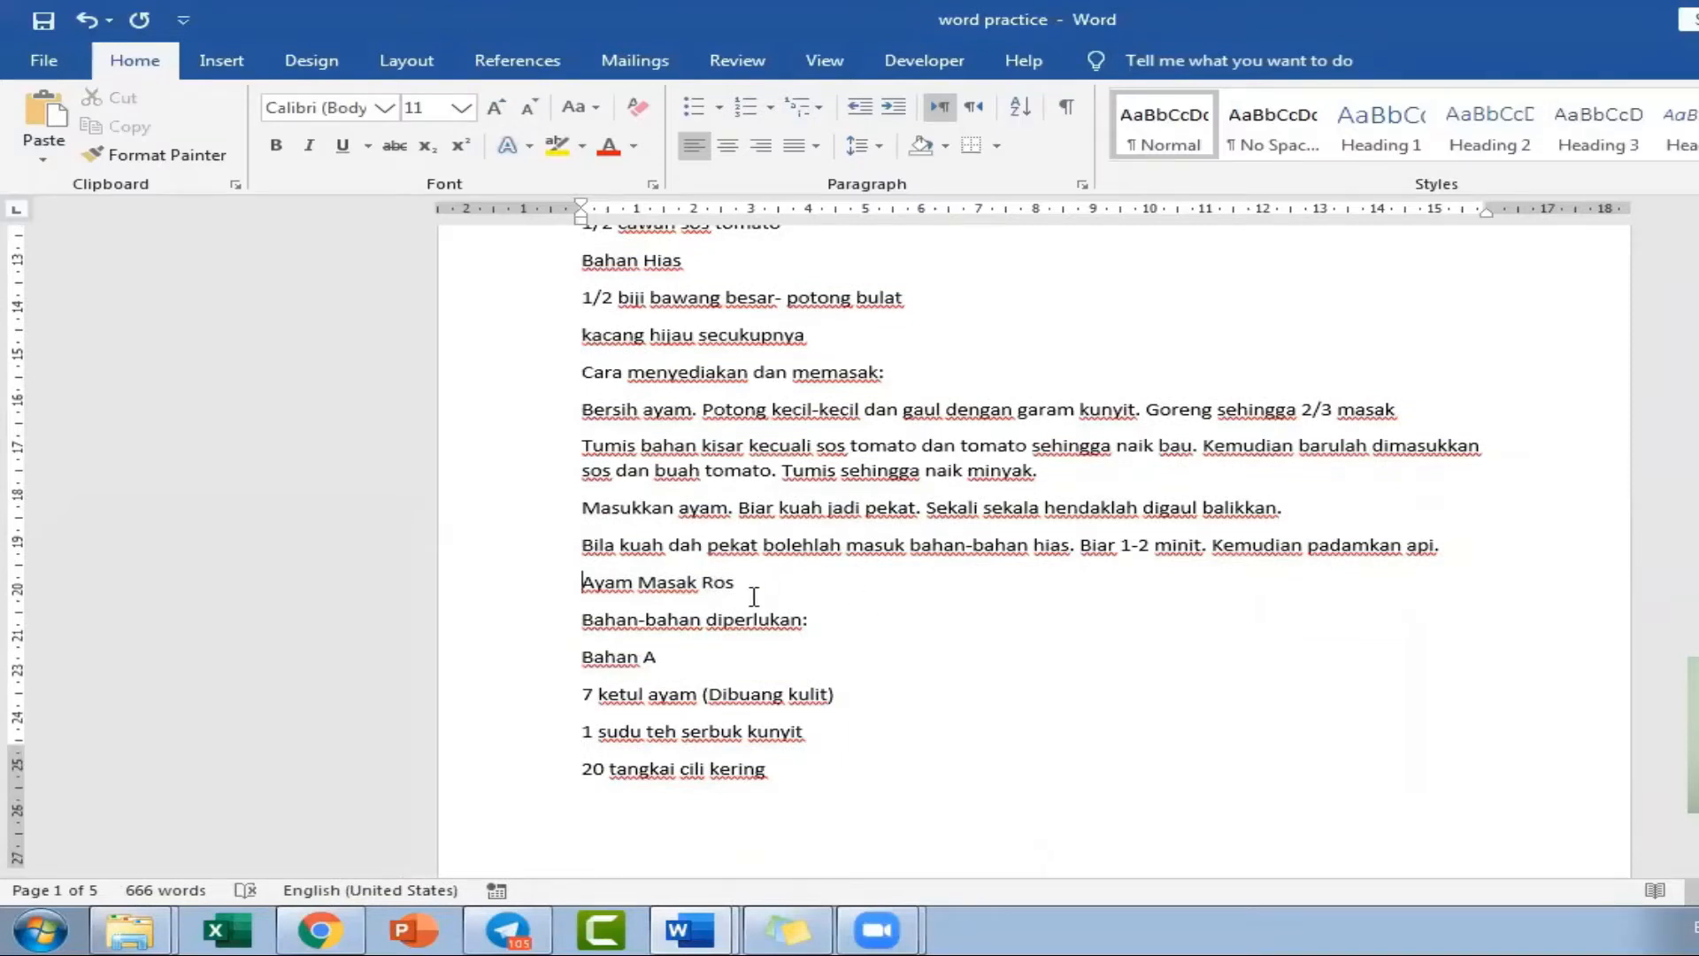
scroll(752, 596, "down", 1)
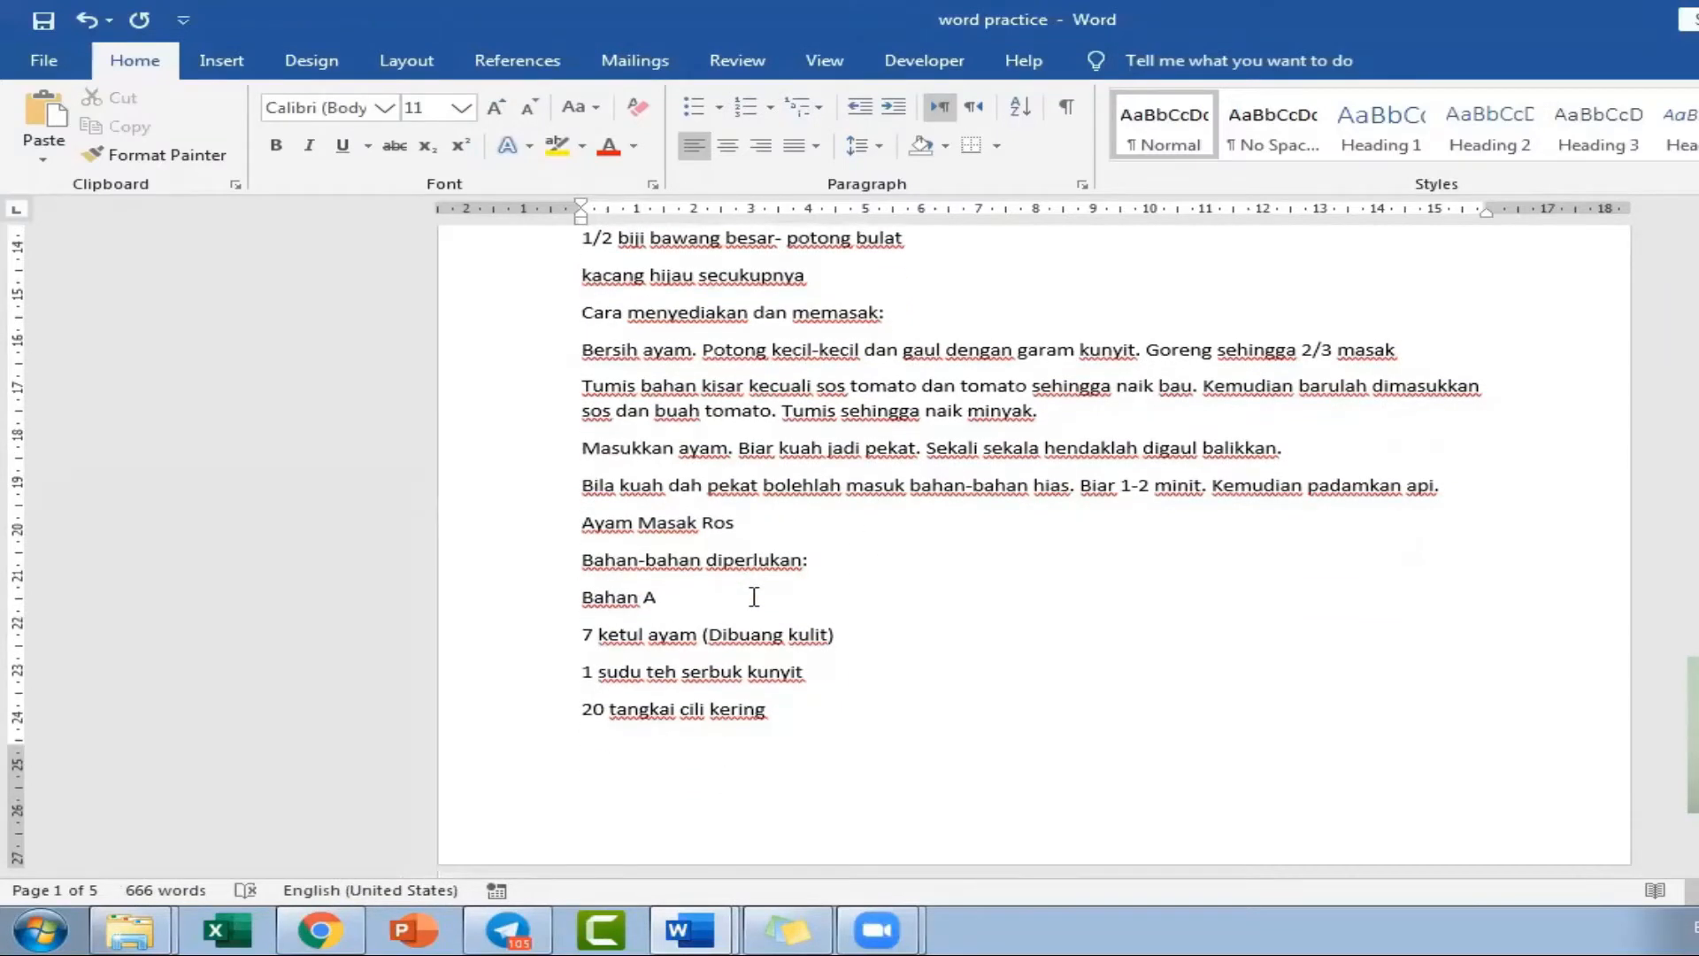
left_click(212, 64)
left_click(88, 157)
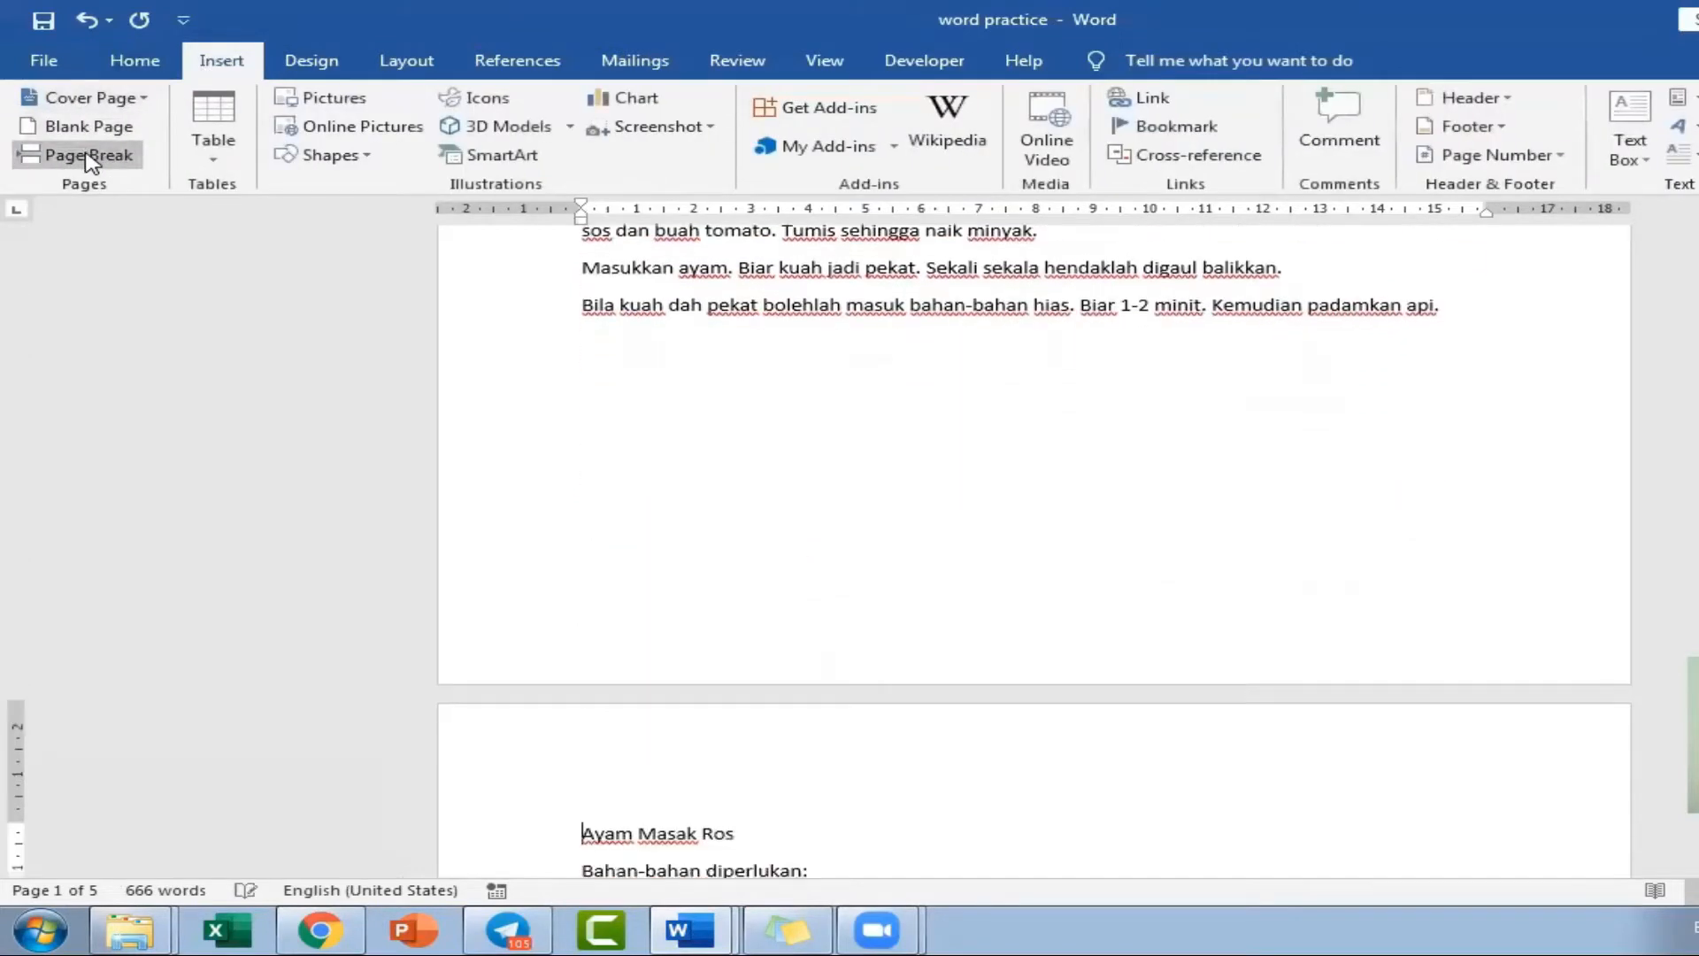
Insert a page break before the "Ayam Masak Lemak Cili Api" recipe title.
scroll(846, 678, "down", 8)
scroll(846, 672, "up", 2)
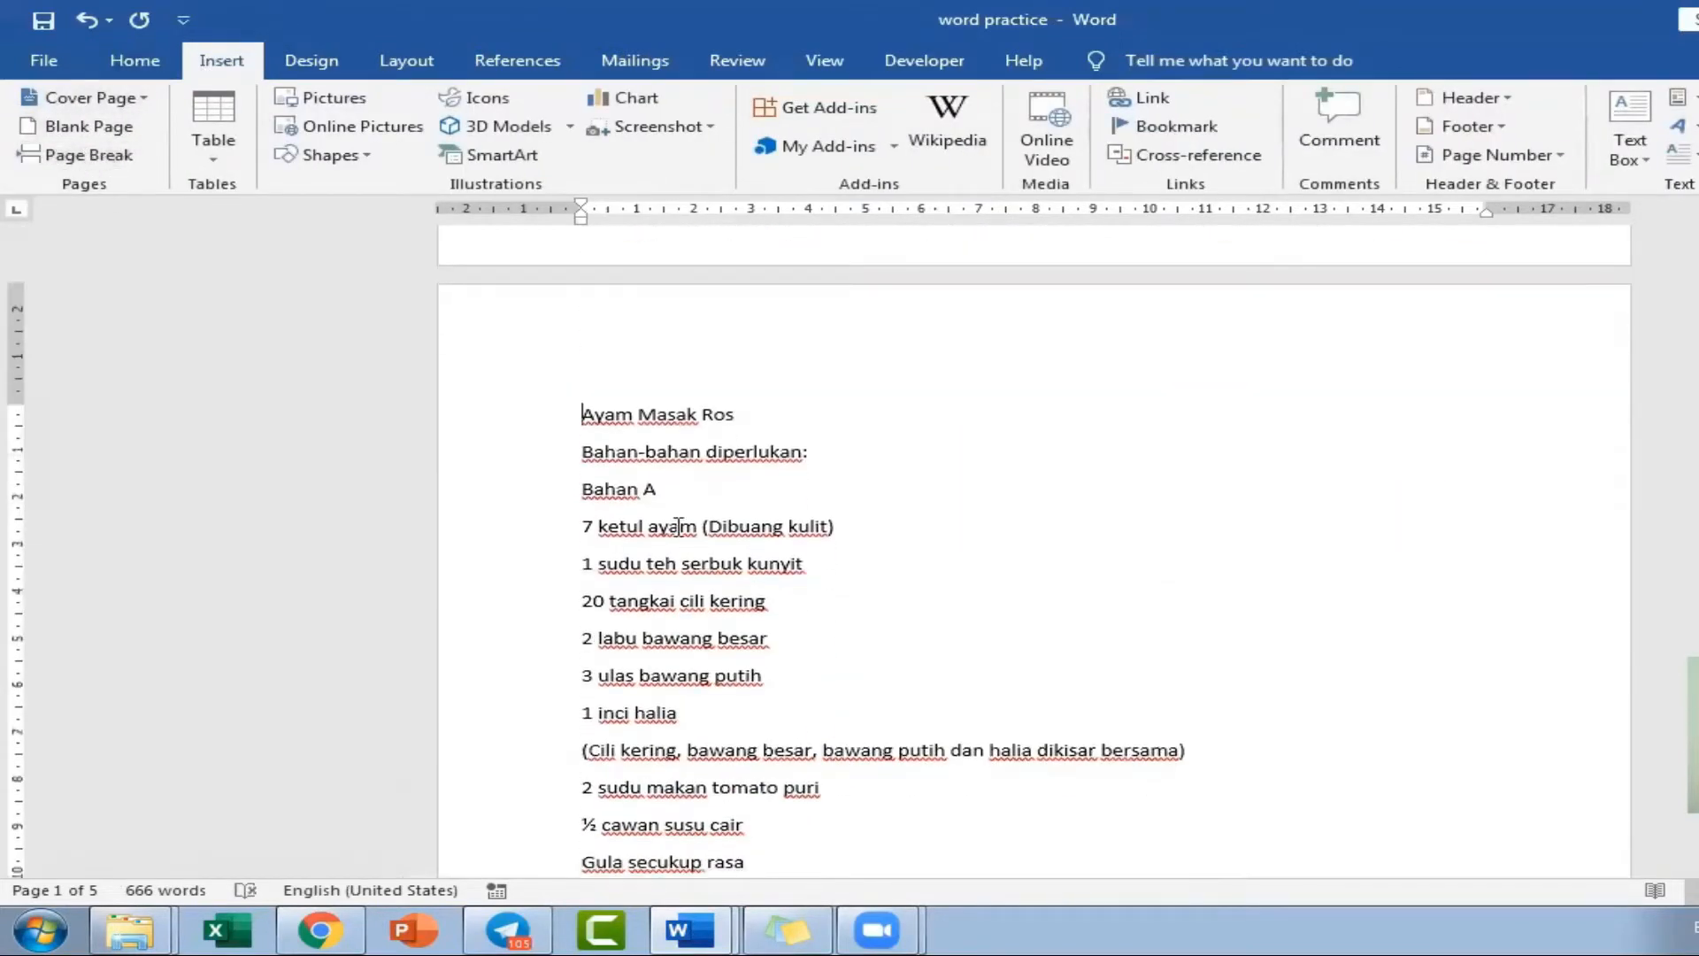
scroll(679, 528, "down", 8)
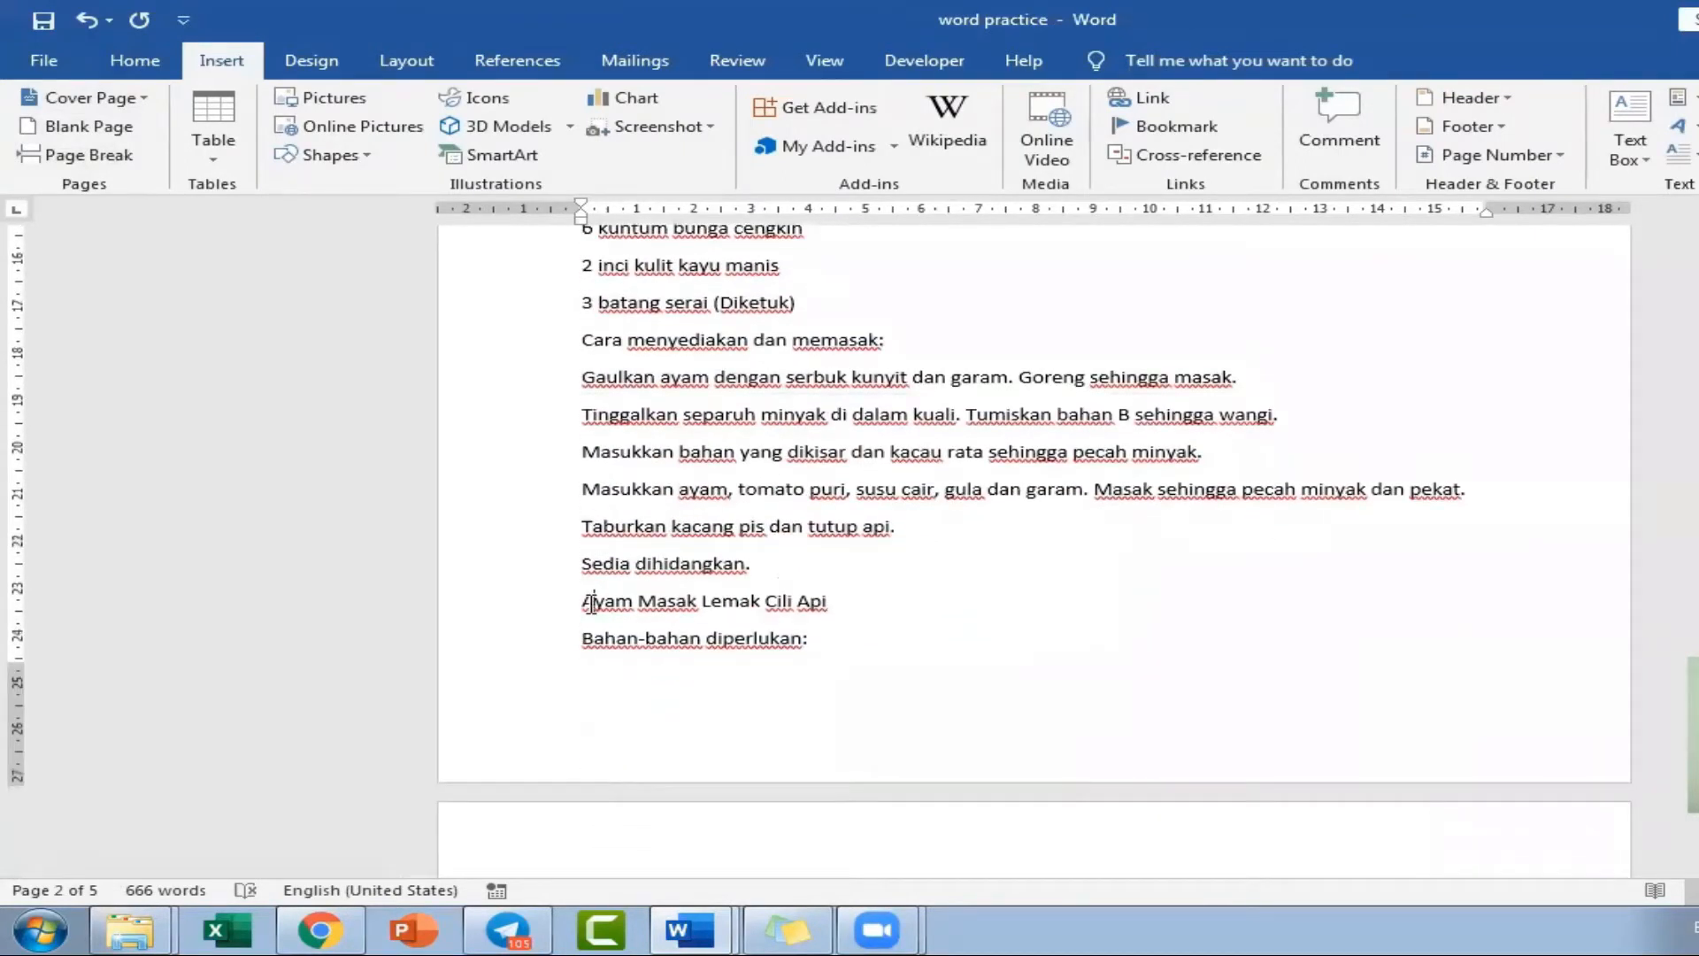
left_click(584, 602)
left_click(93, 154)
Insert a page break before another recipe title further down the document.
scroll(581, 520, "down", 10)
scroll(585, 520, "down", 15)
left_click(585, 579)
key("ctrl+Return")
Insert a page break before the "Ayam Goreng Berempah Serai" recipe title.
scroll(721, 653, "down", 5)
scroll(721, 655, "down", 6)
scroll(721, 653, "up", 10)
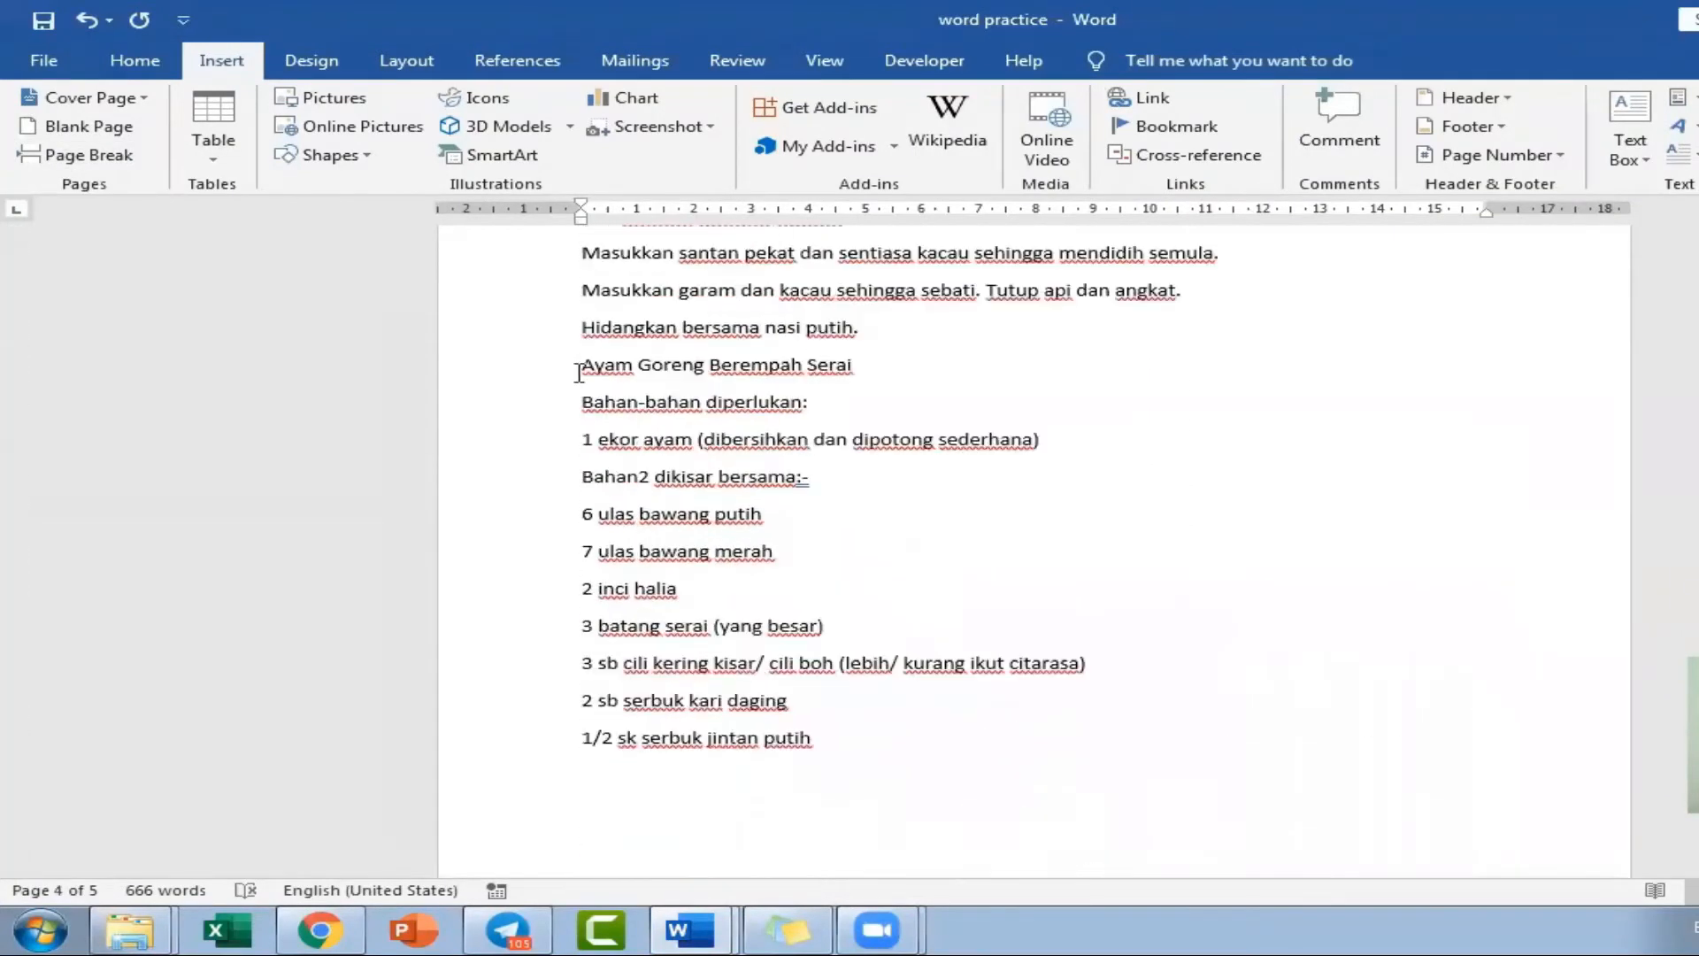
left_click(582, 365)
key("ctrl+Return")
Insert two page breaks between the author line and "Ayam Masak Merah", leaving a blank page for the contents.
scroll(763, 577, "up", 5)
scroll(766, 579, "down", 10)
scroll(769, 582, "up", 15)
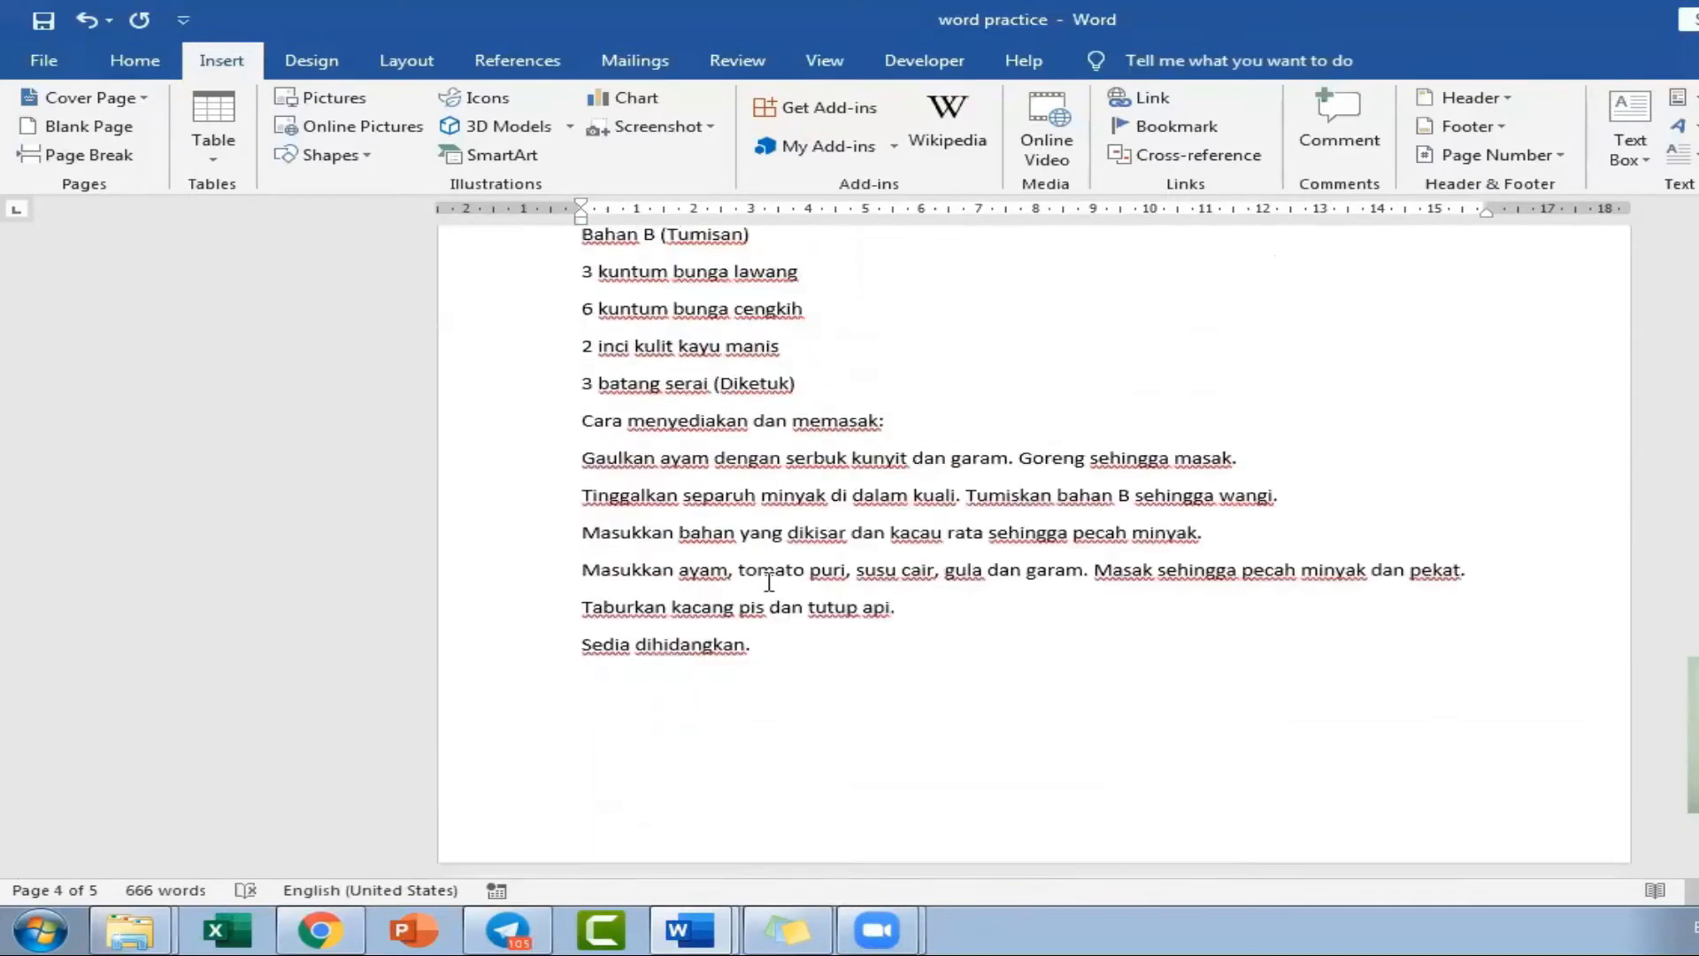
scroll(769, 582, "up", 15)
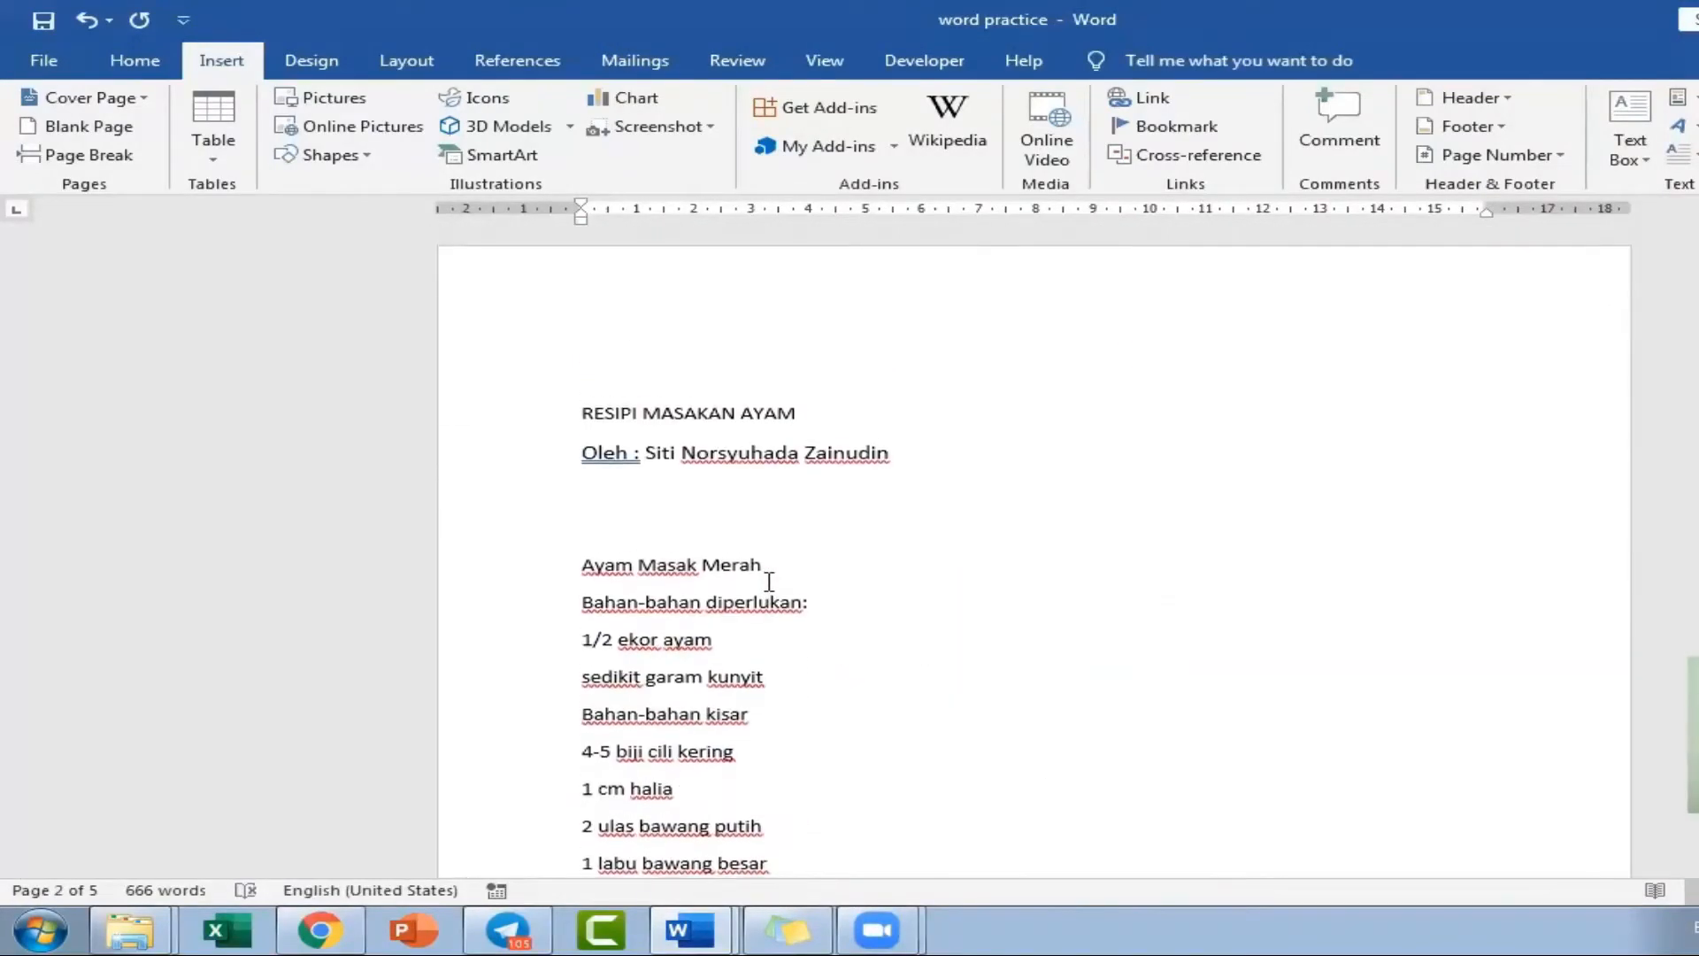
left_click(671, 521)
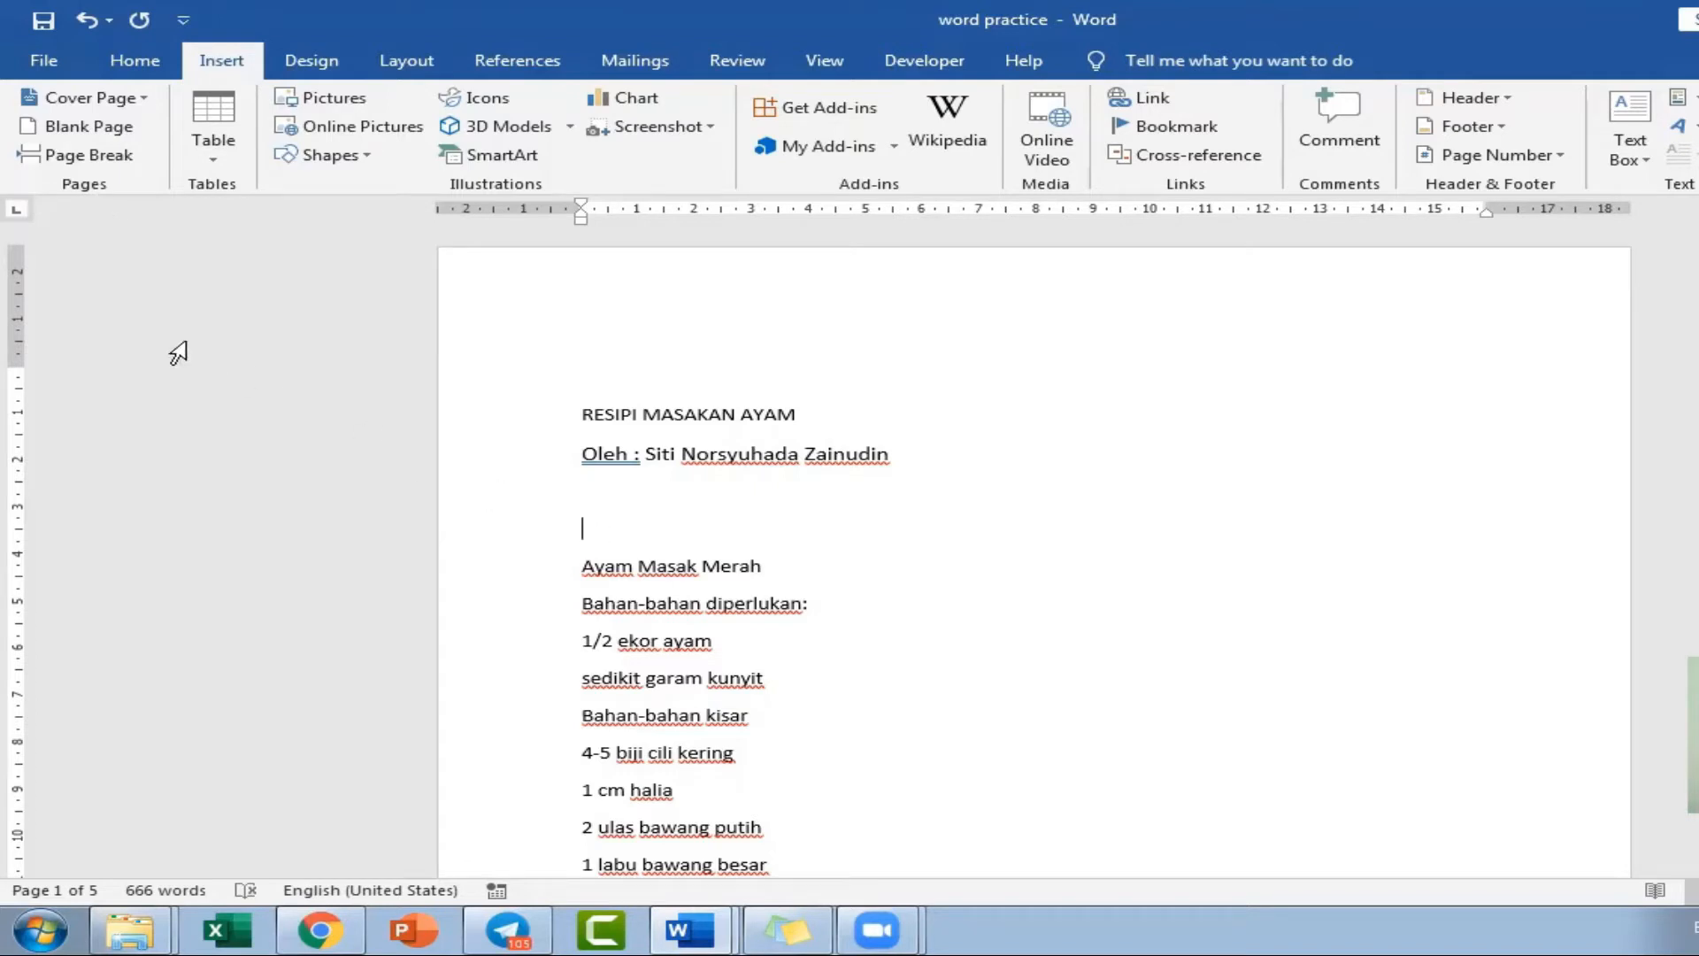
left_click(89, 156)
scroll(695, 632, "up", 10)
scroll(694, 634, "down", 10)
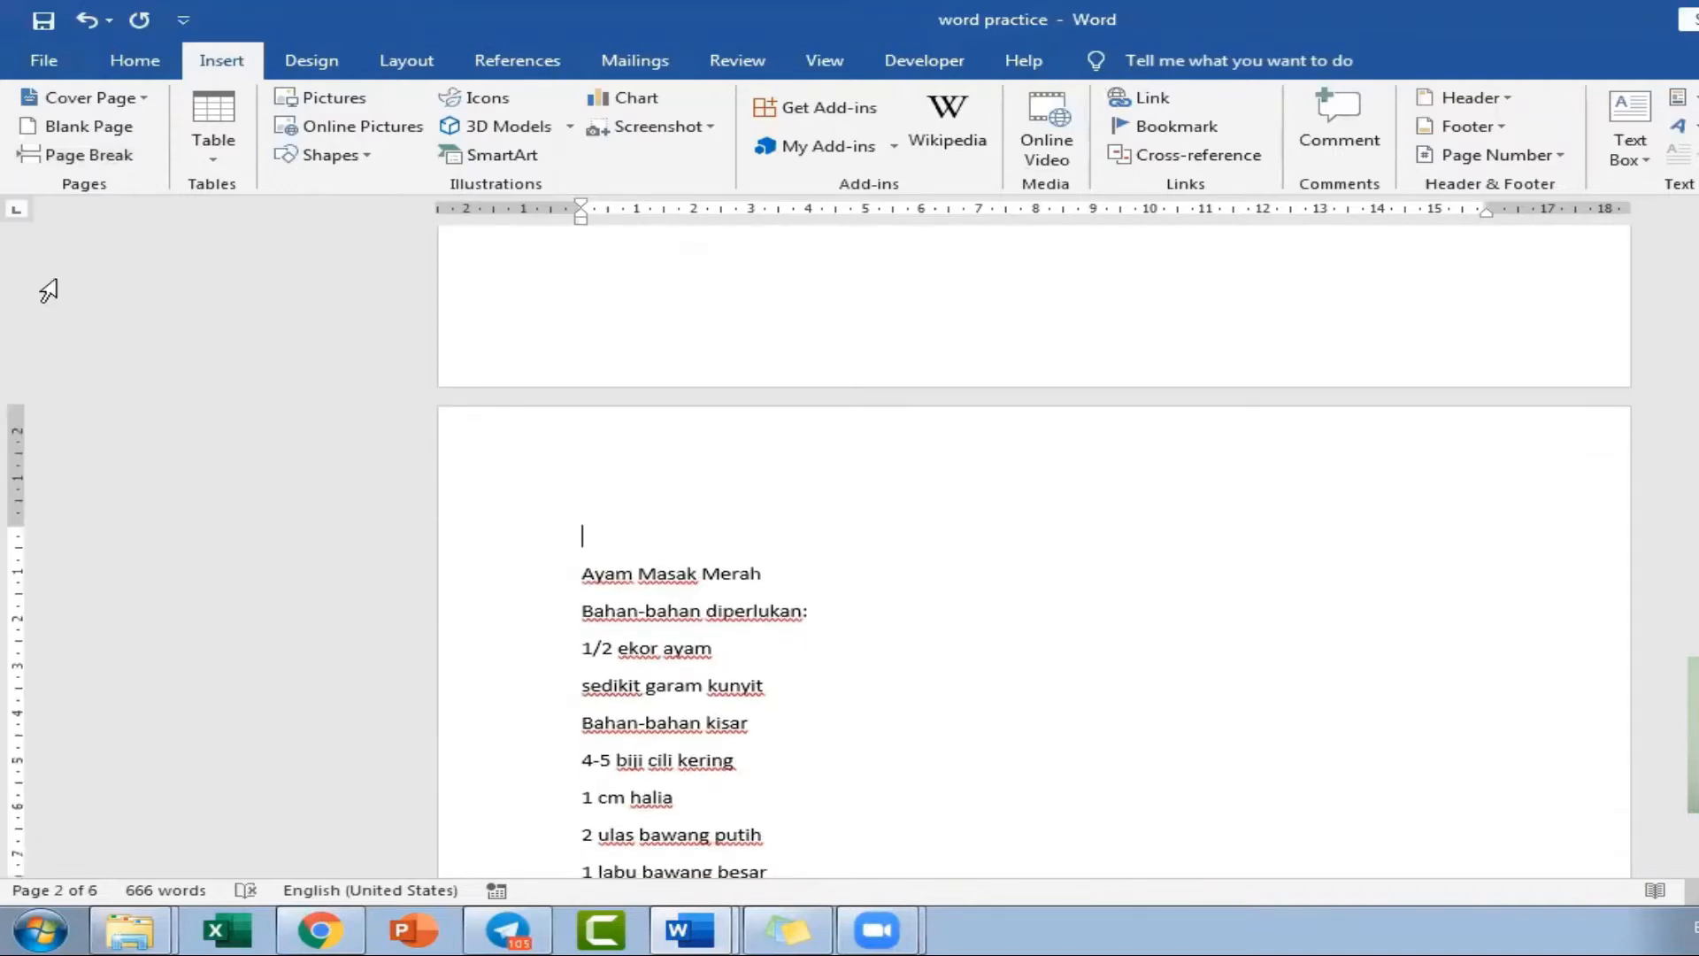
left_click(75, 156)
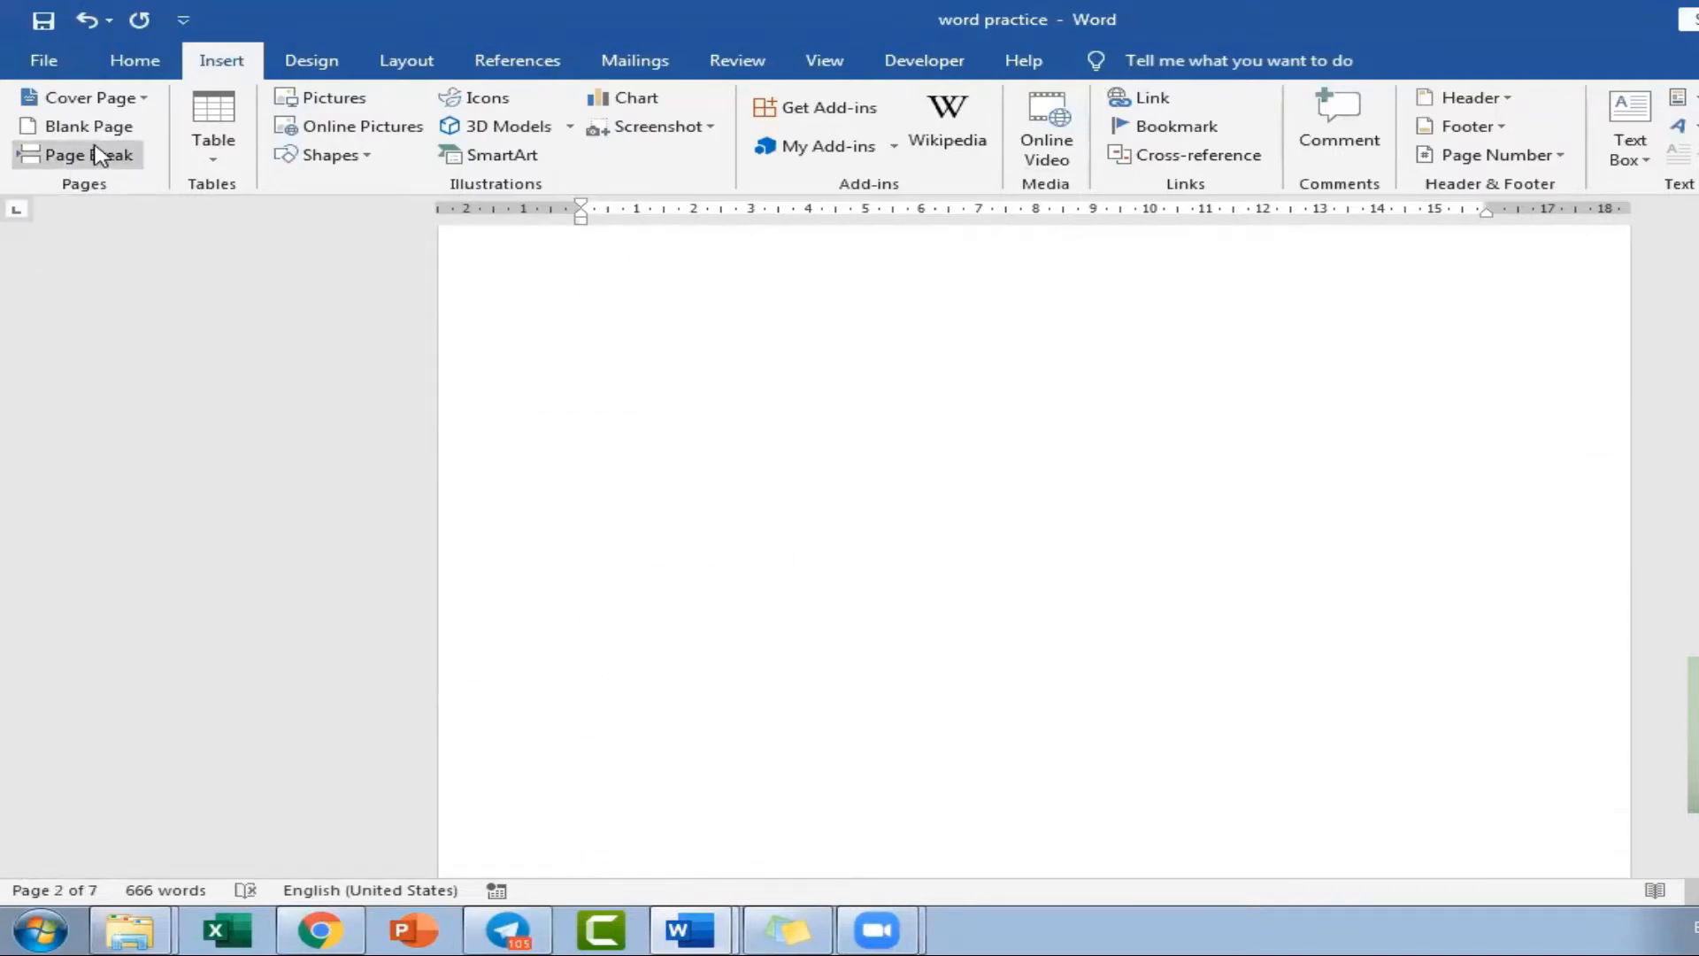
Delete the empty line above the "Ayam Masak Merah" title.
left_click(897, 662)
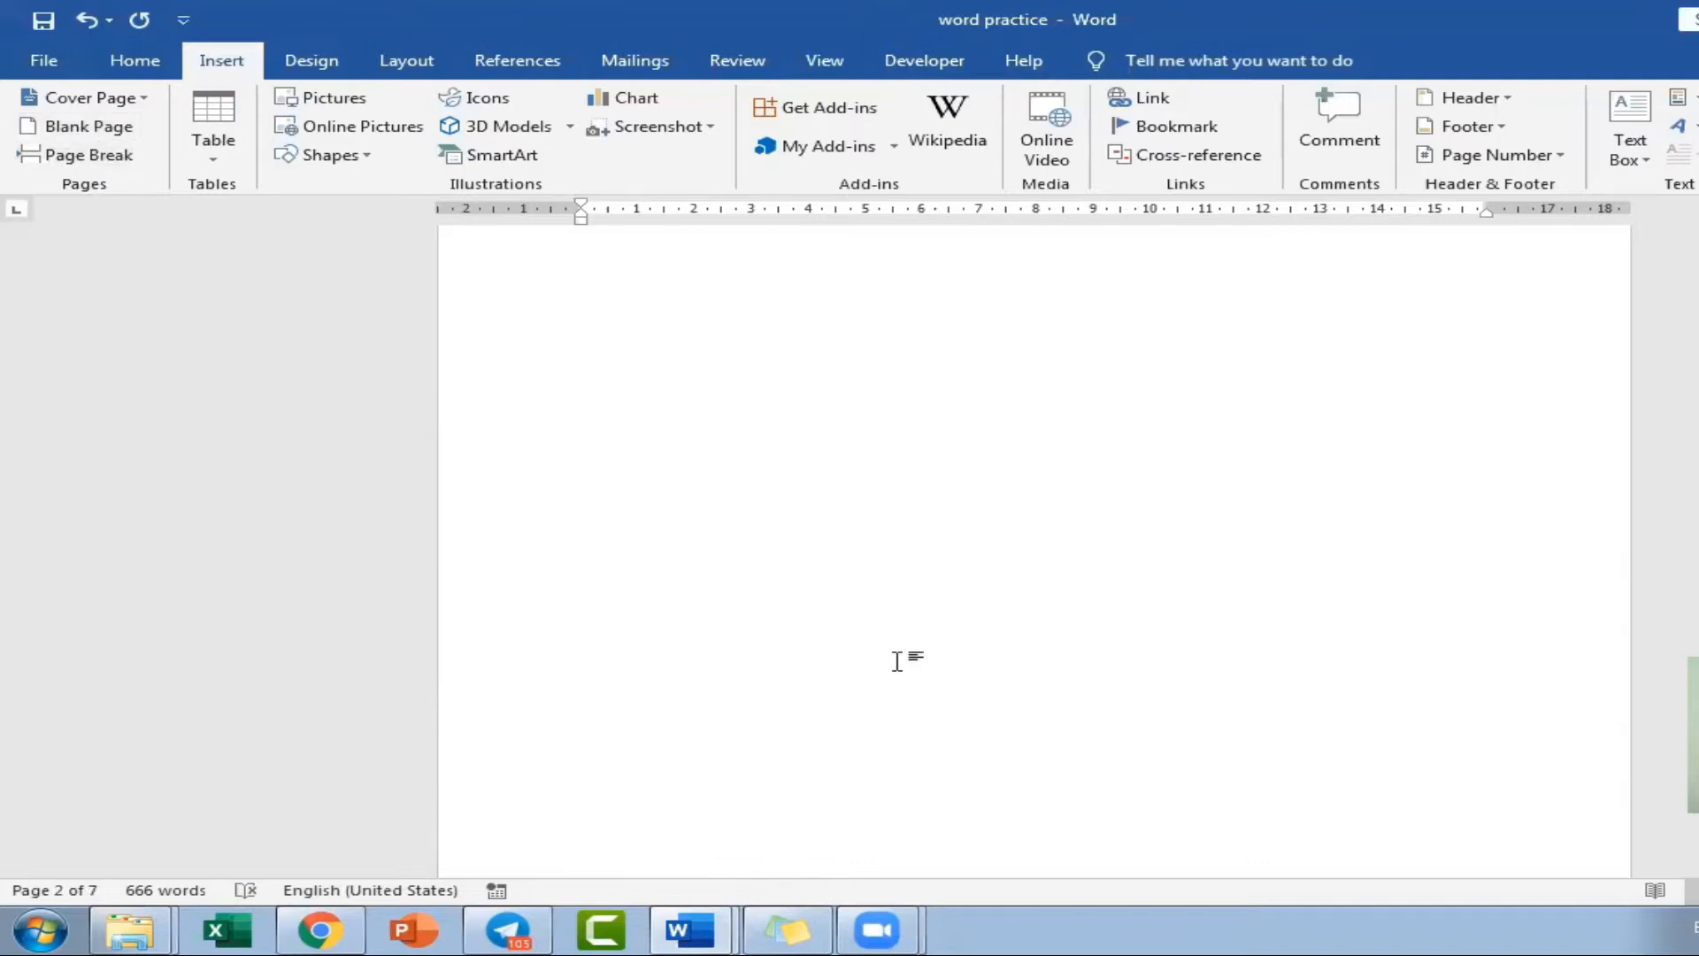
scroll(896, 662, "down", 5)
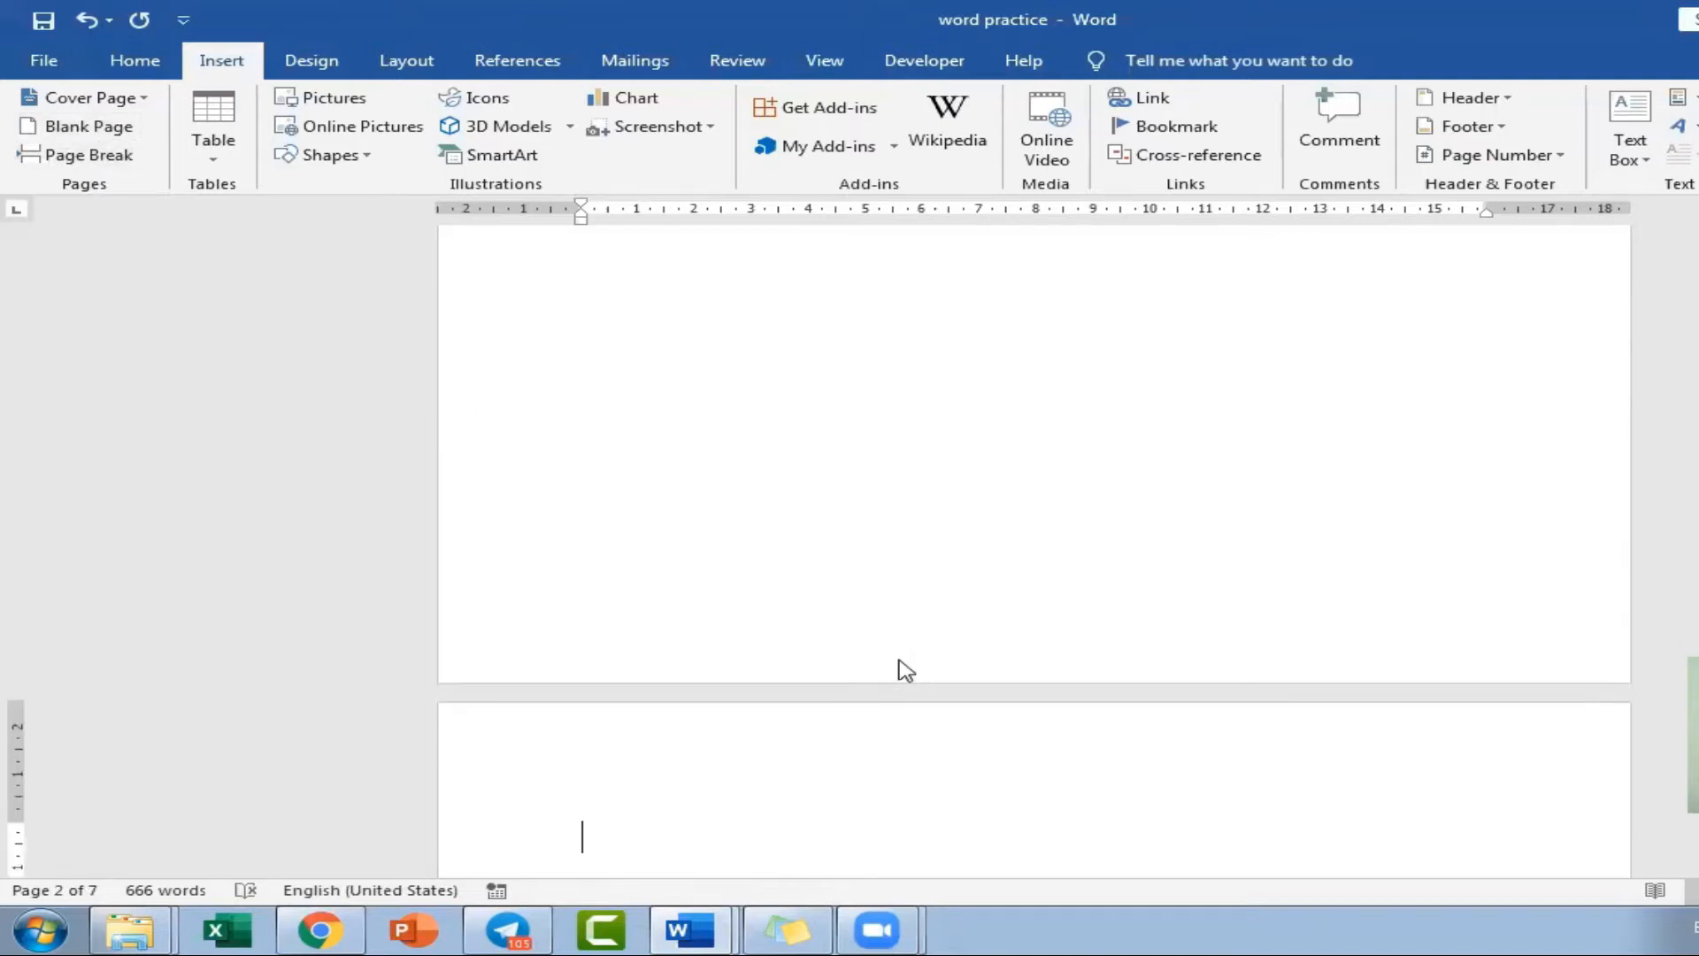
left_click(664, 478)
key("Delete")
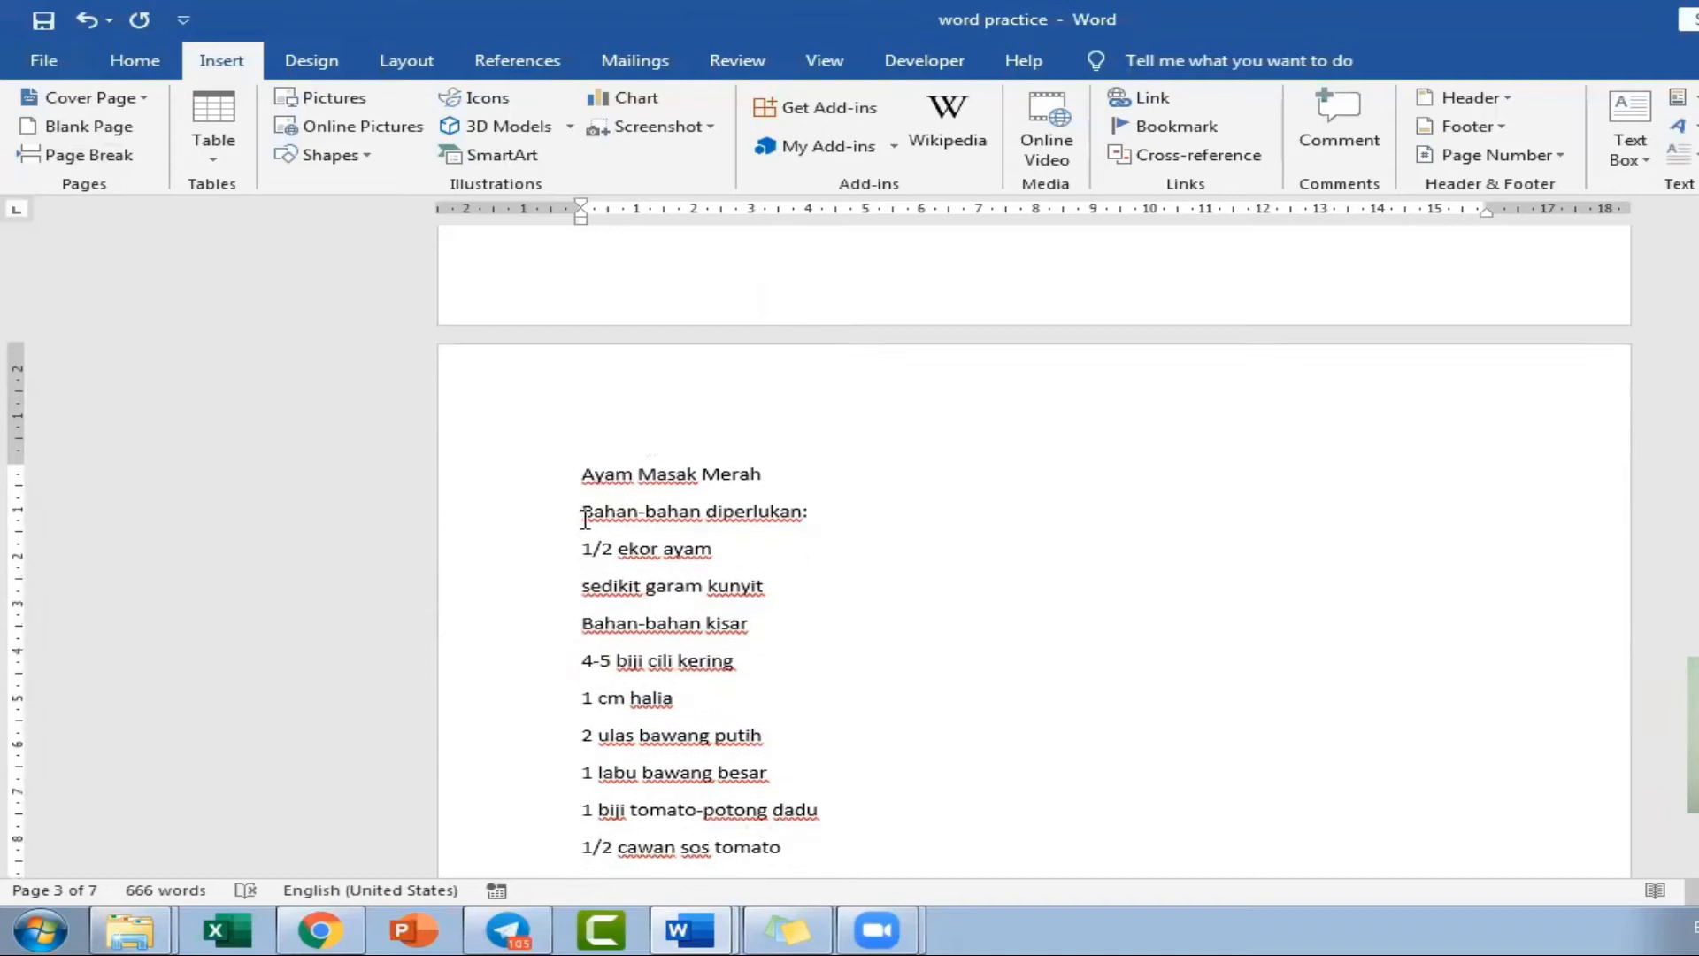
Apply the Heading 1 style to the "Ayam Masak Merah" title.
left_click(523, 491)
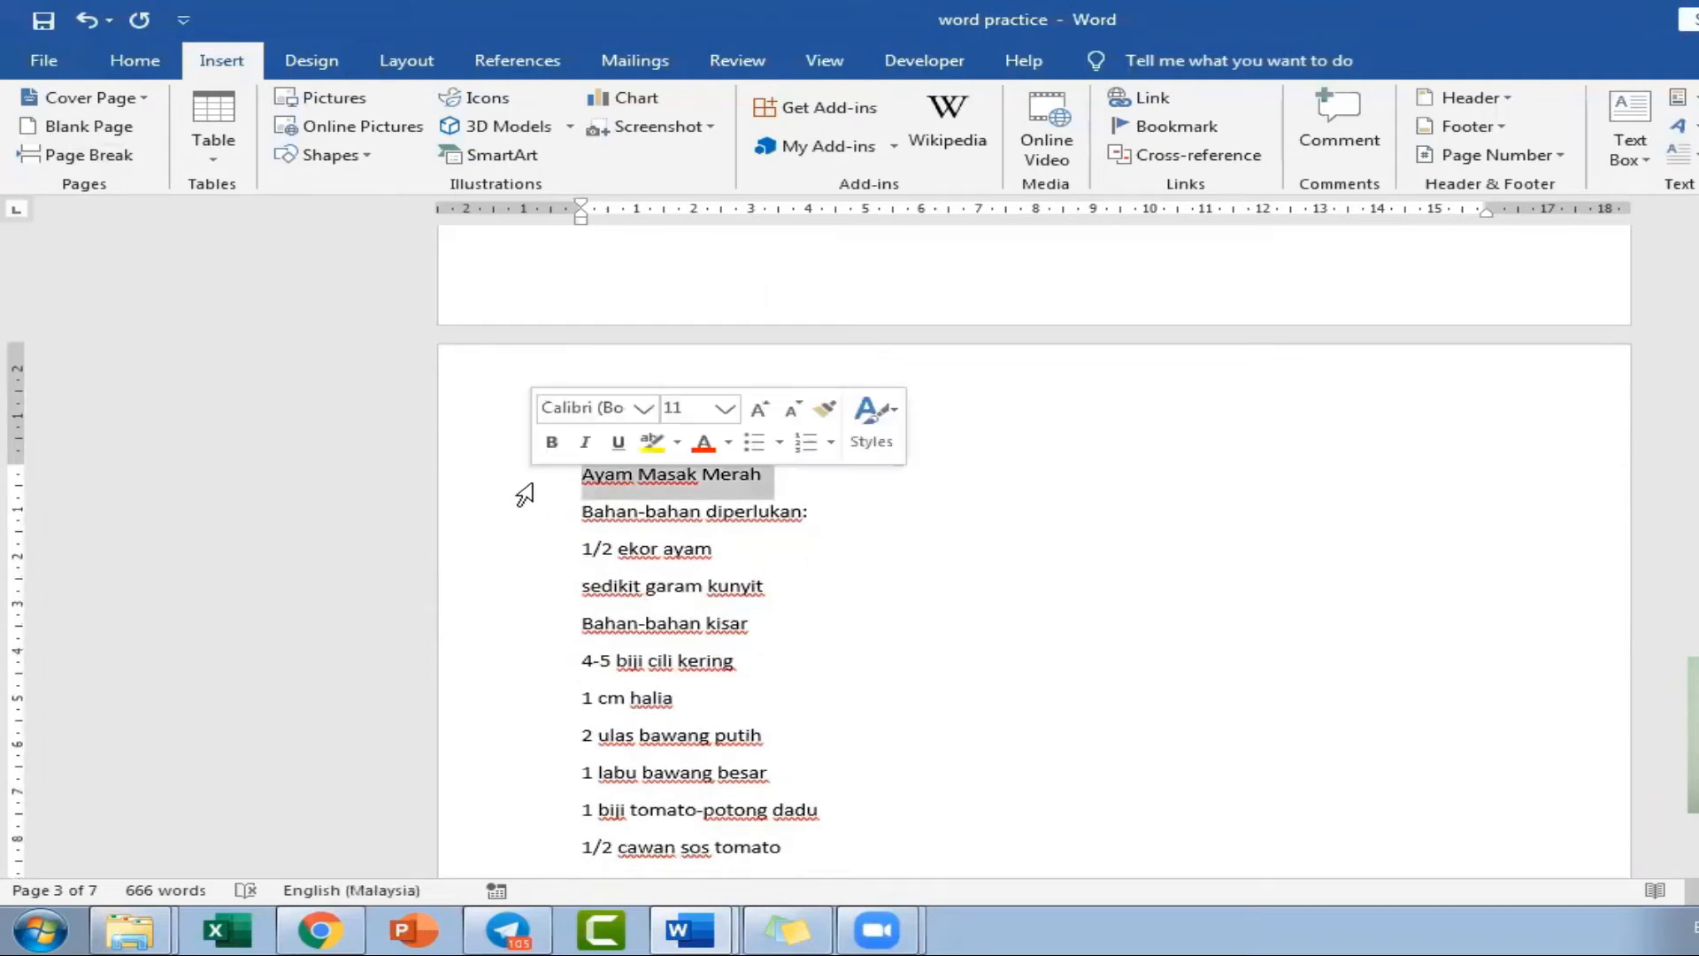
left_click(133, 64)
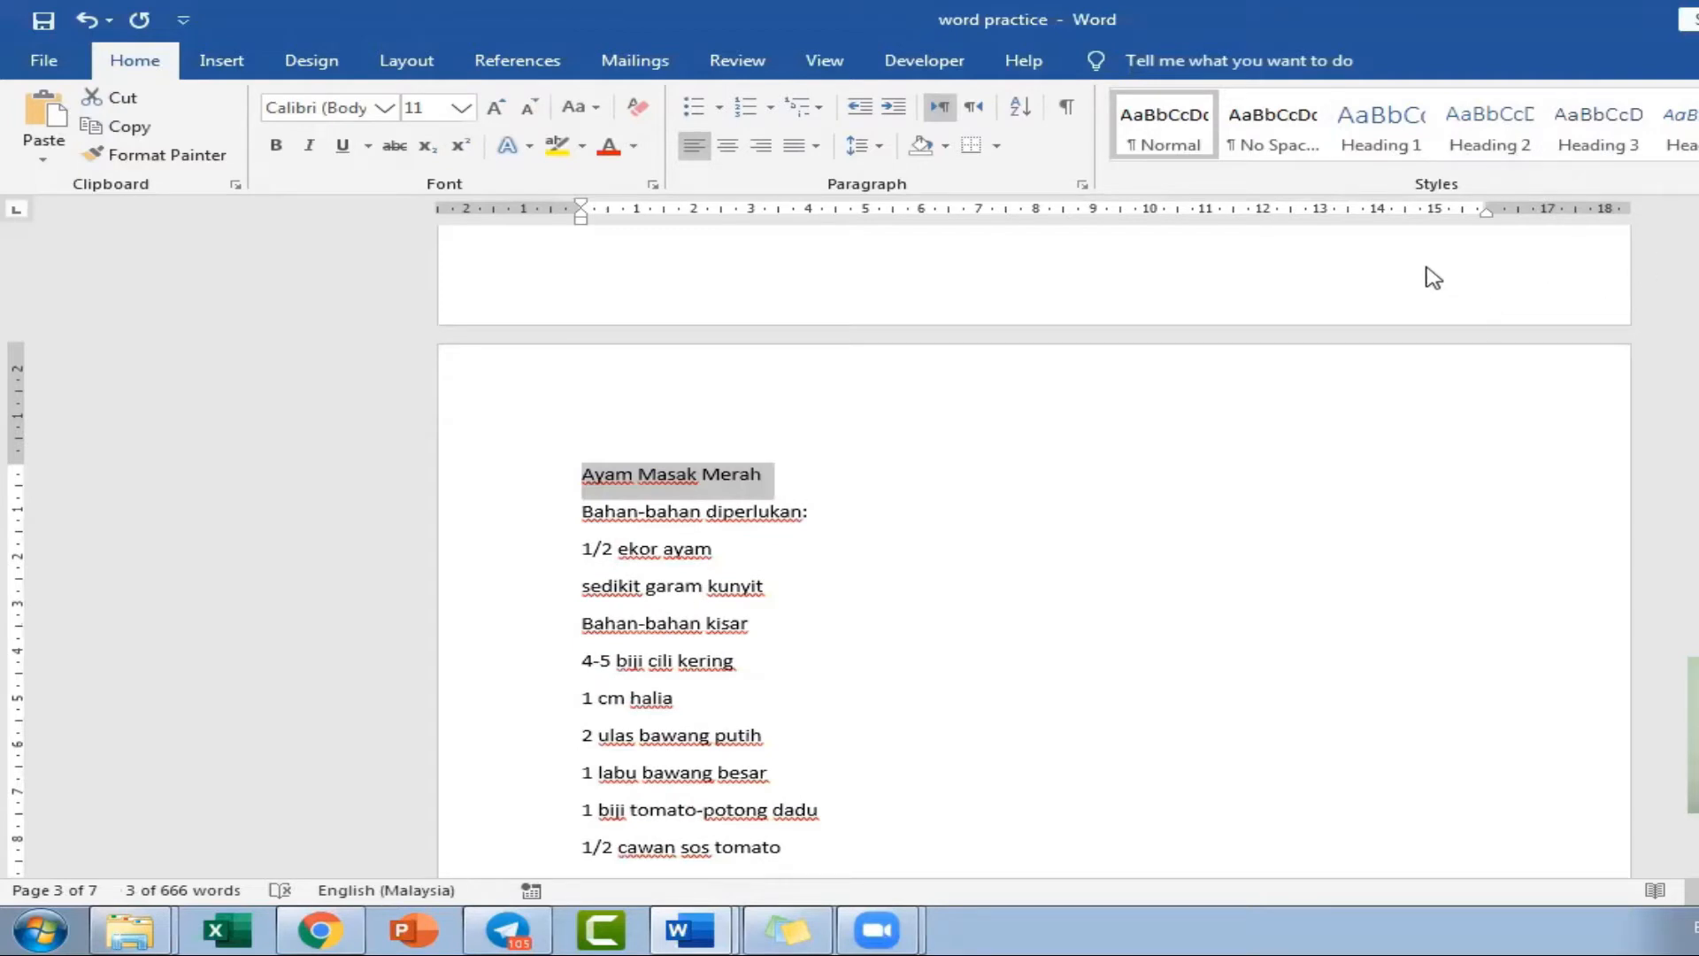
left_click(1379, 161)
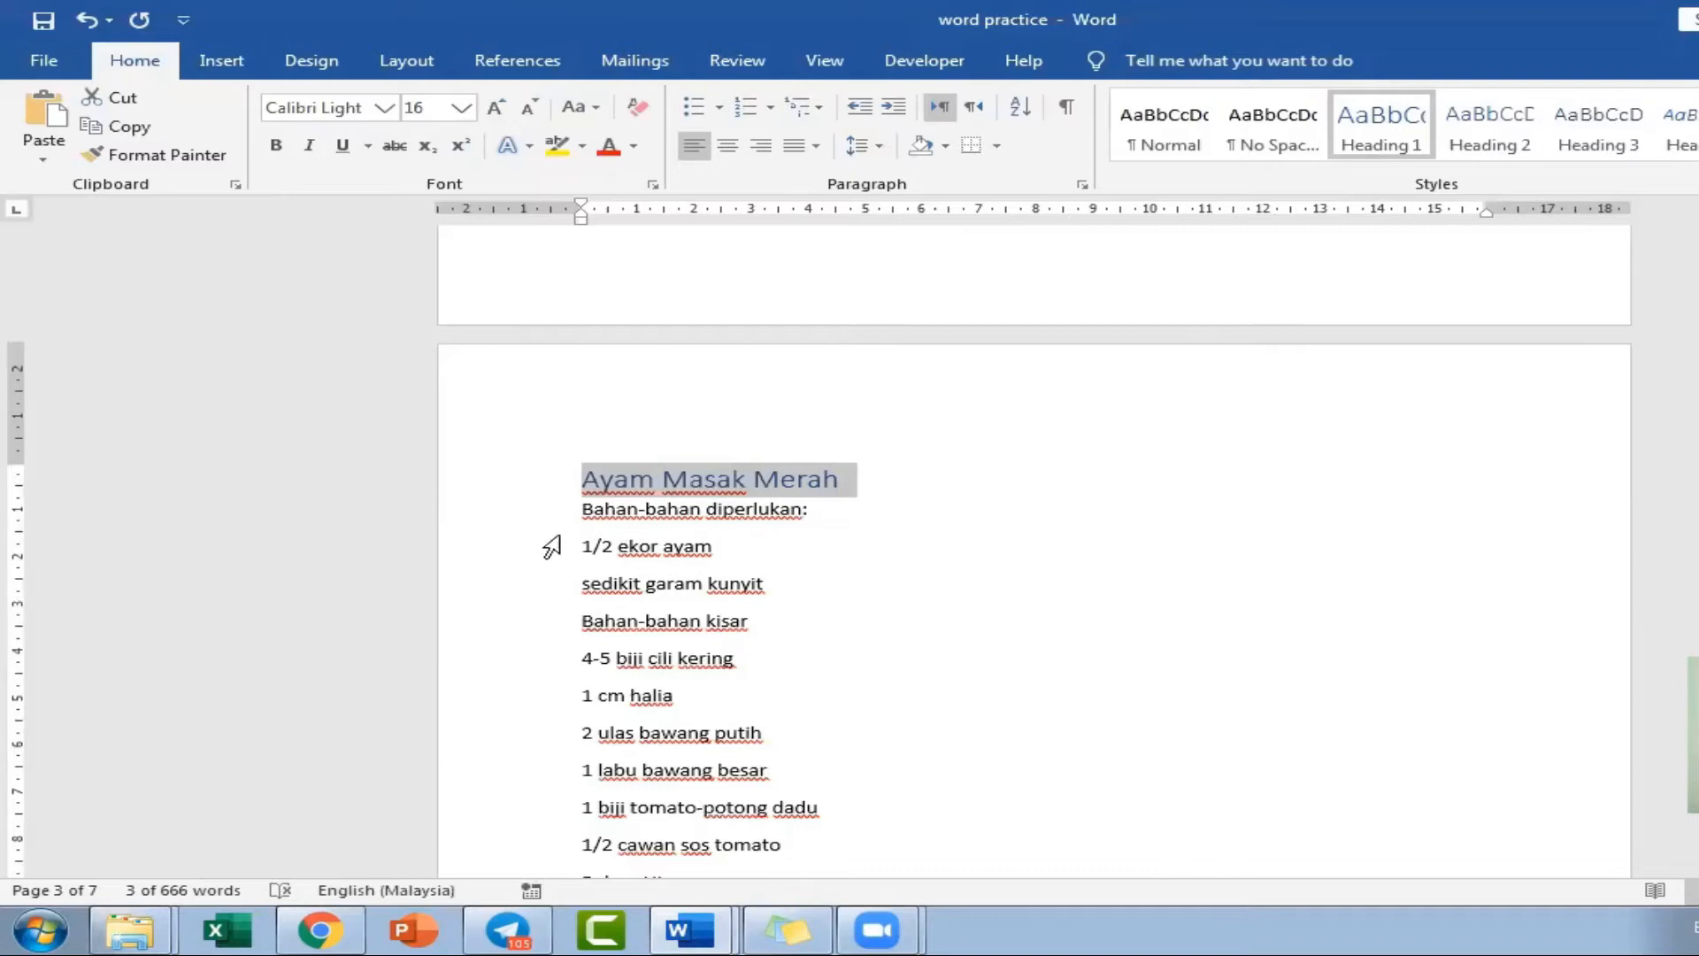
Apply the Heading 1 style to the "Ayam Masak Ros" title.
scroll(542, 543, "down", 10)
scroll(540, 542, "down", 6)
left_click(535, 400)
left_click(1365, 133)
Apply the Heading 1 style to the "Ayam Masak Lemak Cili Api" title.
scroll(756, 627, "down", 1)
scroll(757, 627, "down", 12)
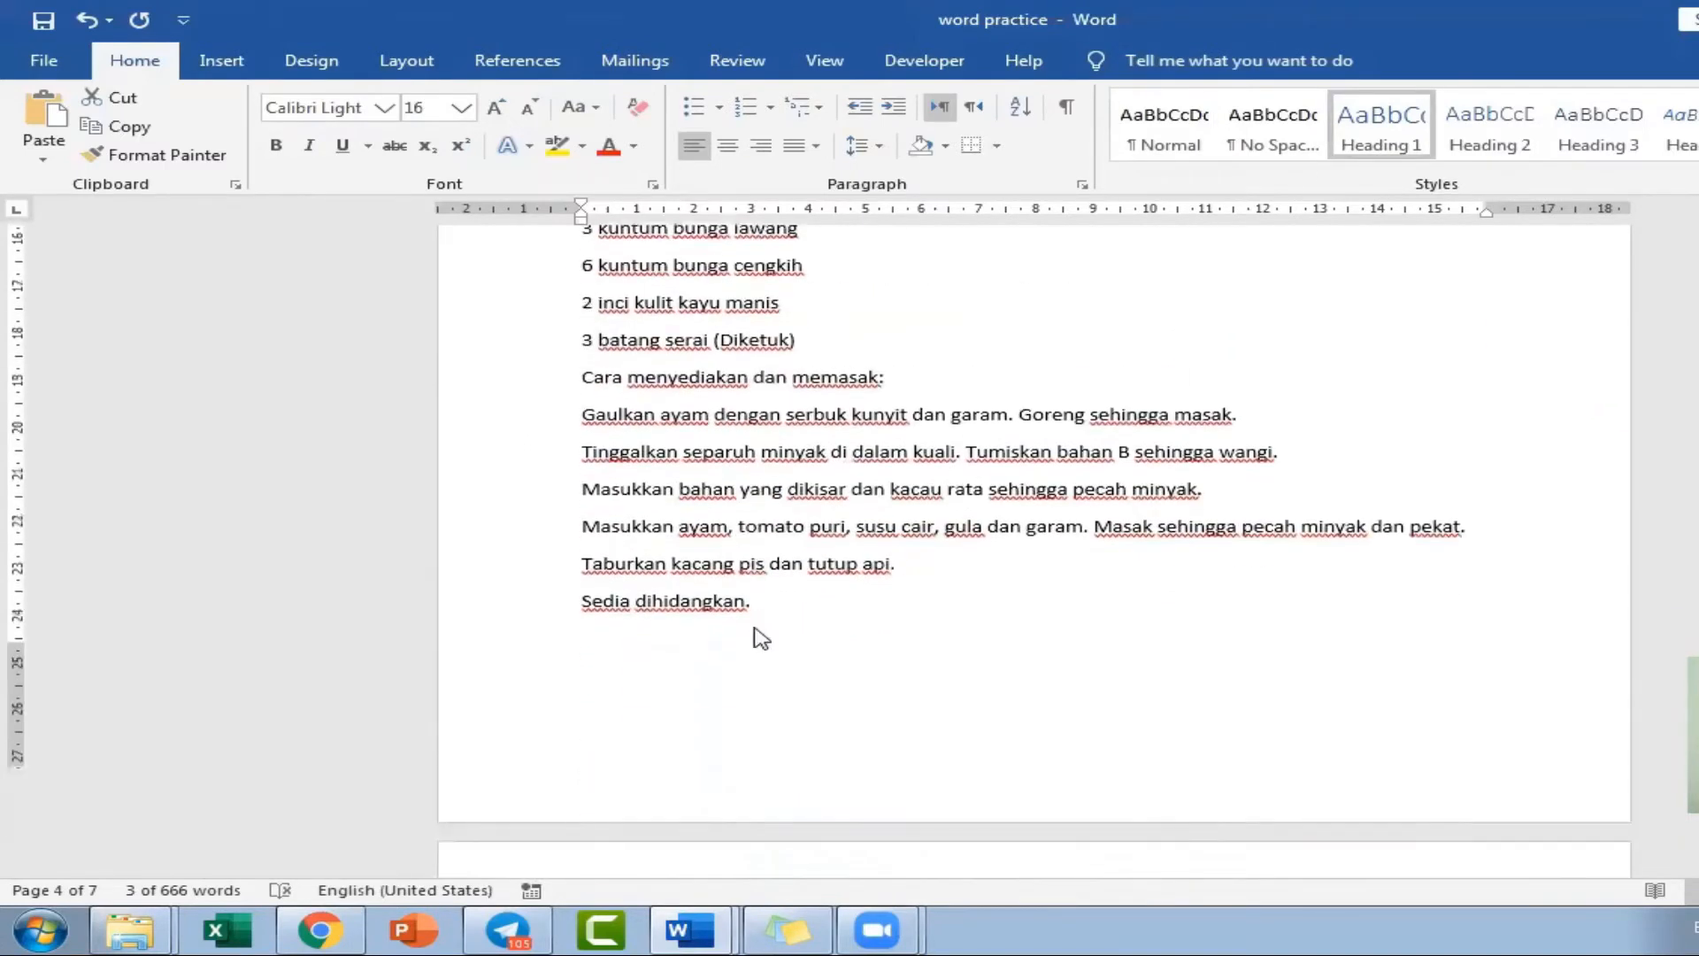
left_click(537, 376)
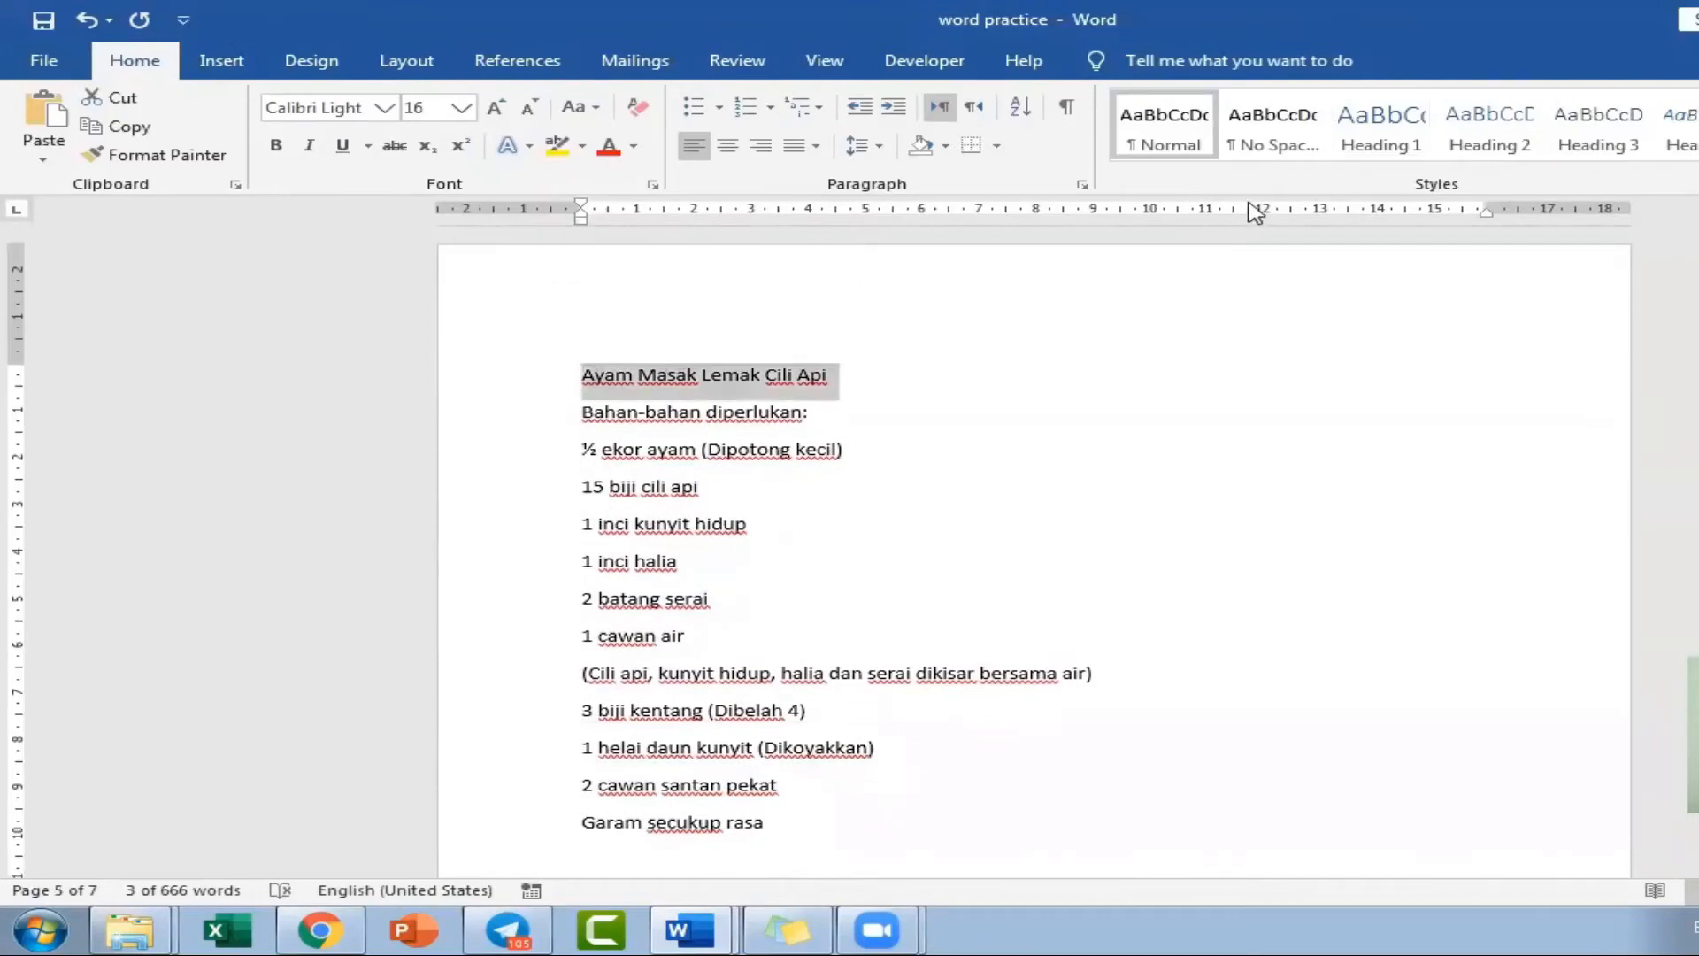
left_click(1372, 124)
Apply the Heading 1 style to the "Ayam Goreng Berempah Serai" title.
scroll(977, 617, "down", 5)
scroll(977, 617, "down", 8)
left_click(545, 657)
left_click(1381, 123)
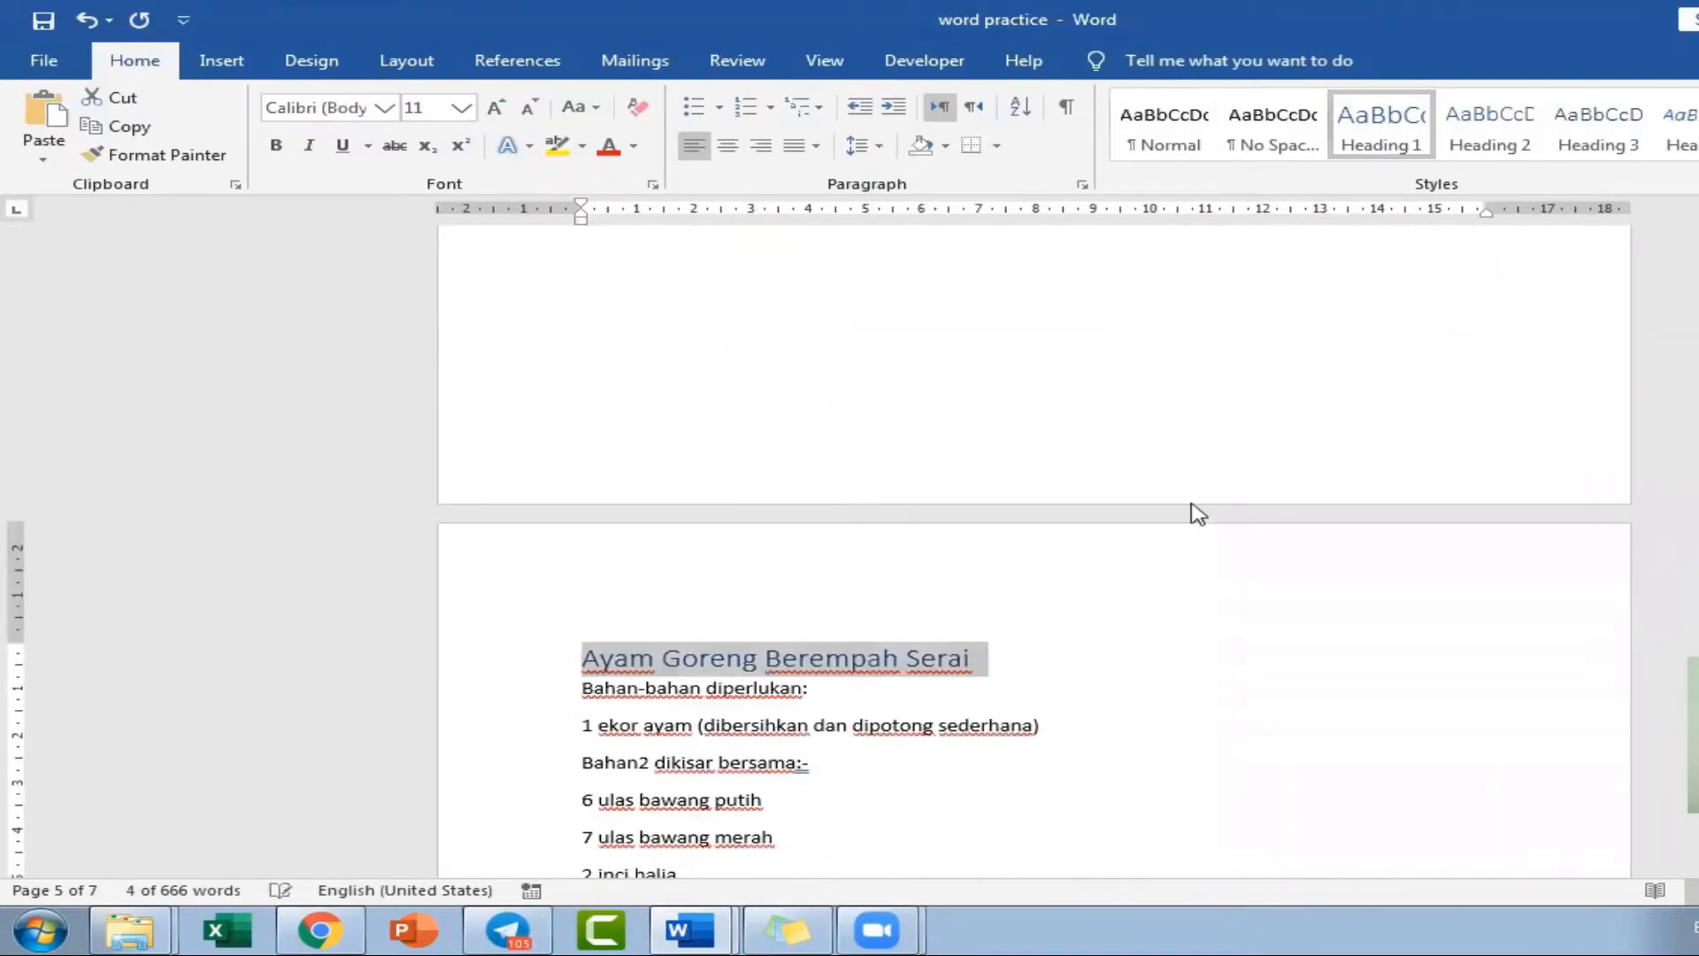
Apply the Heading 1 style to the "Kari Ayam" title.
scroll(1122, 637, "down", 15)
scroll(1121, 637, "down", 1)
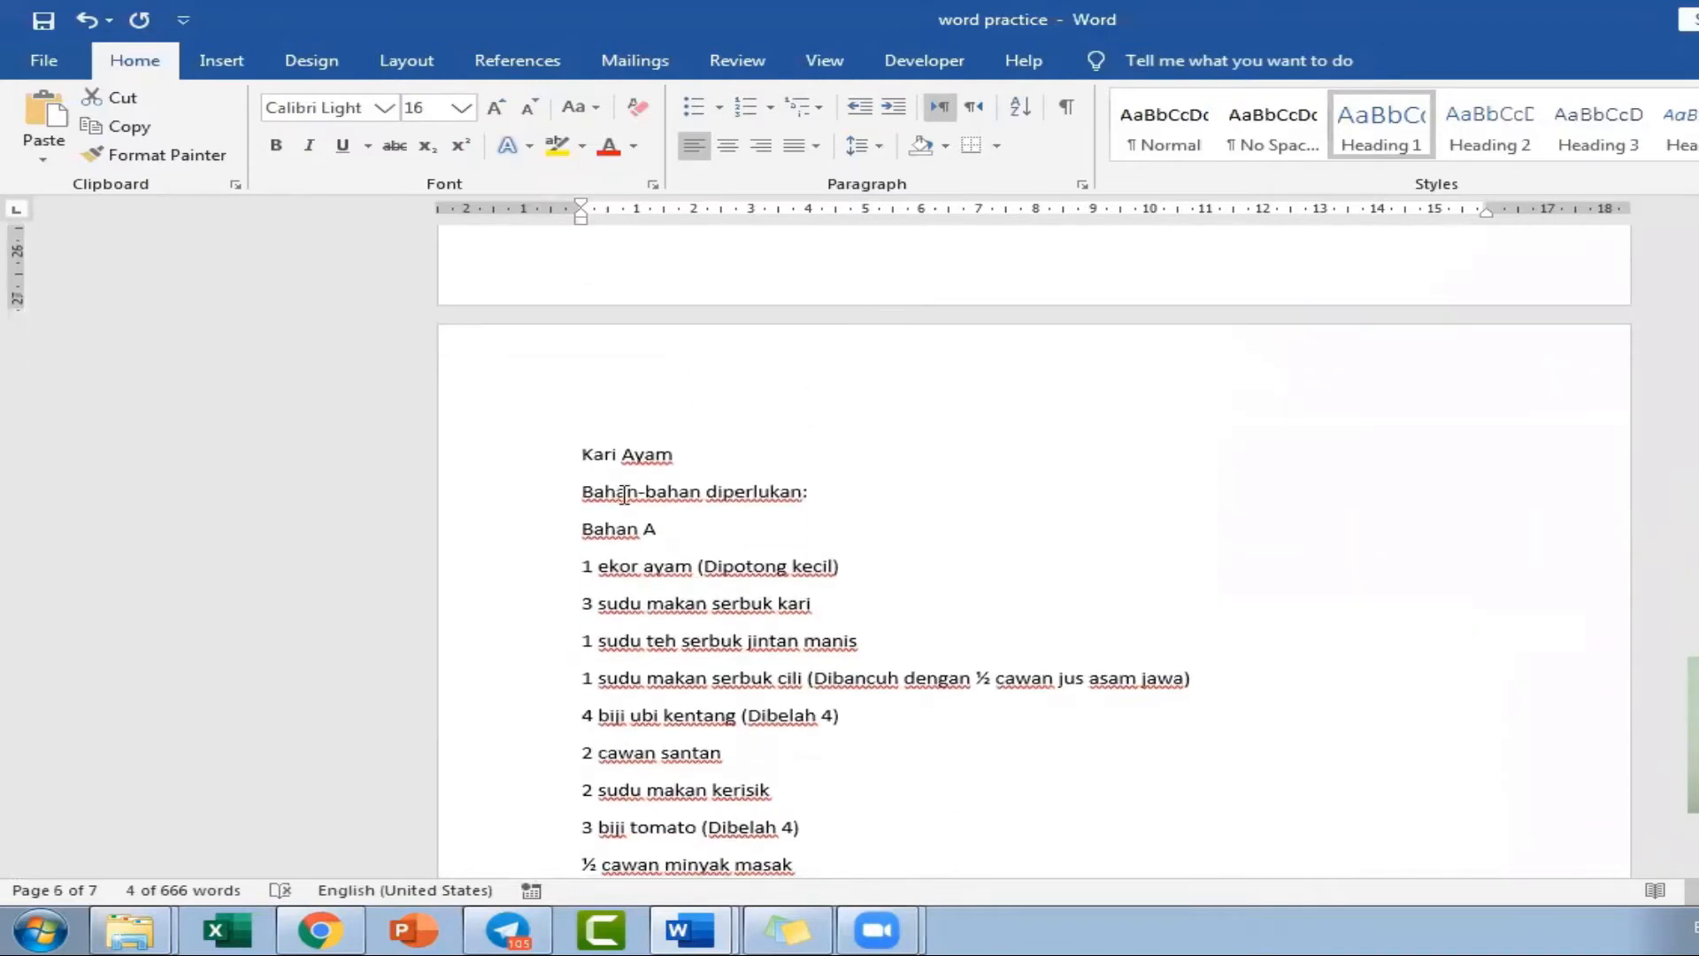
left_click(520, 476)
left_click(1381, 119)
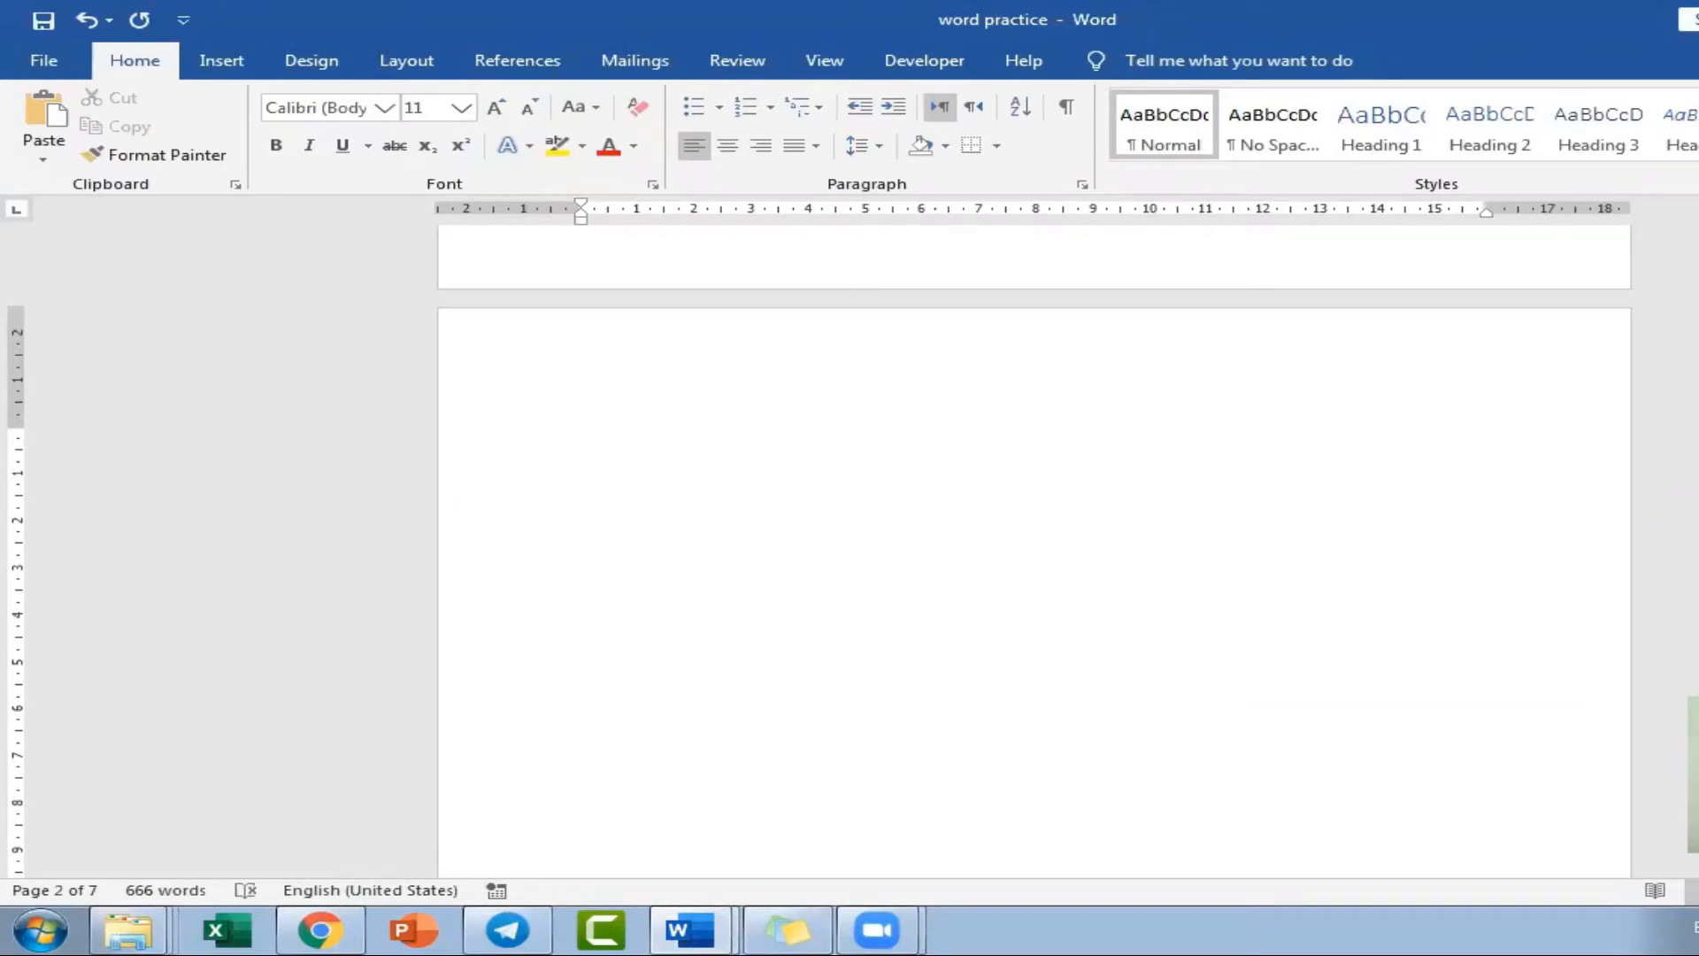
Insert an Automatic Table 2 table of contents on the blank page.
scroll(1034, 561, "down", 1)
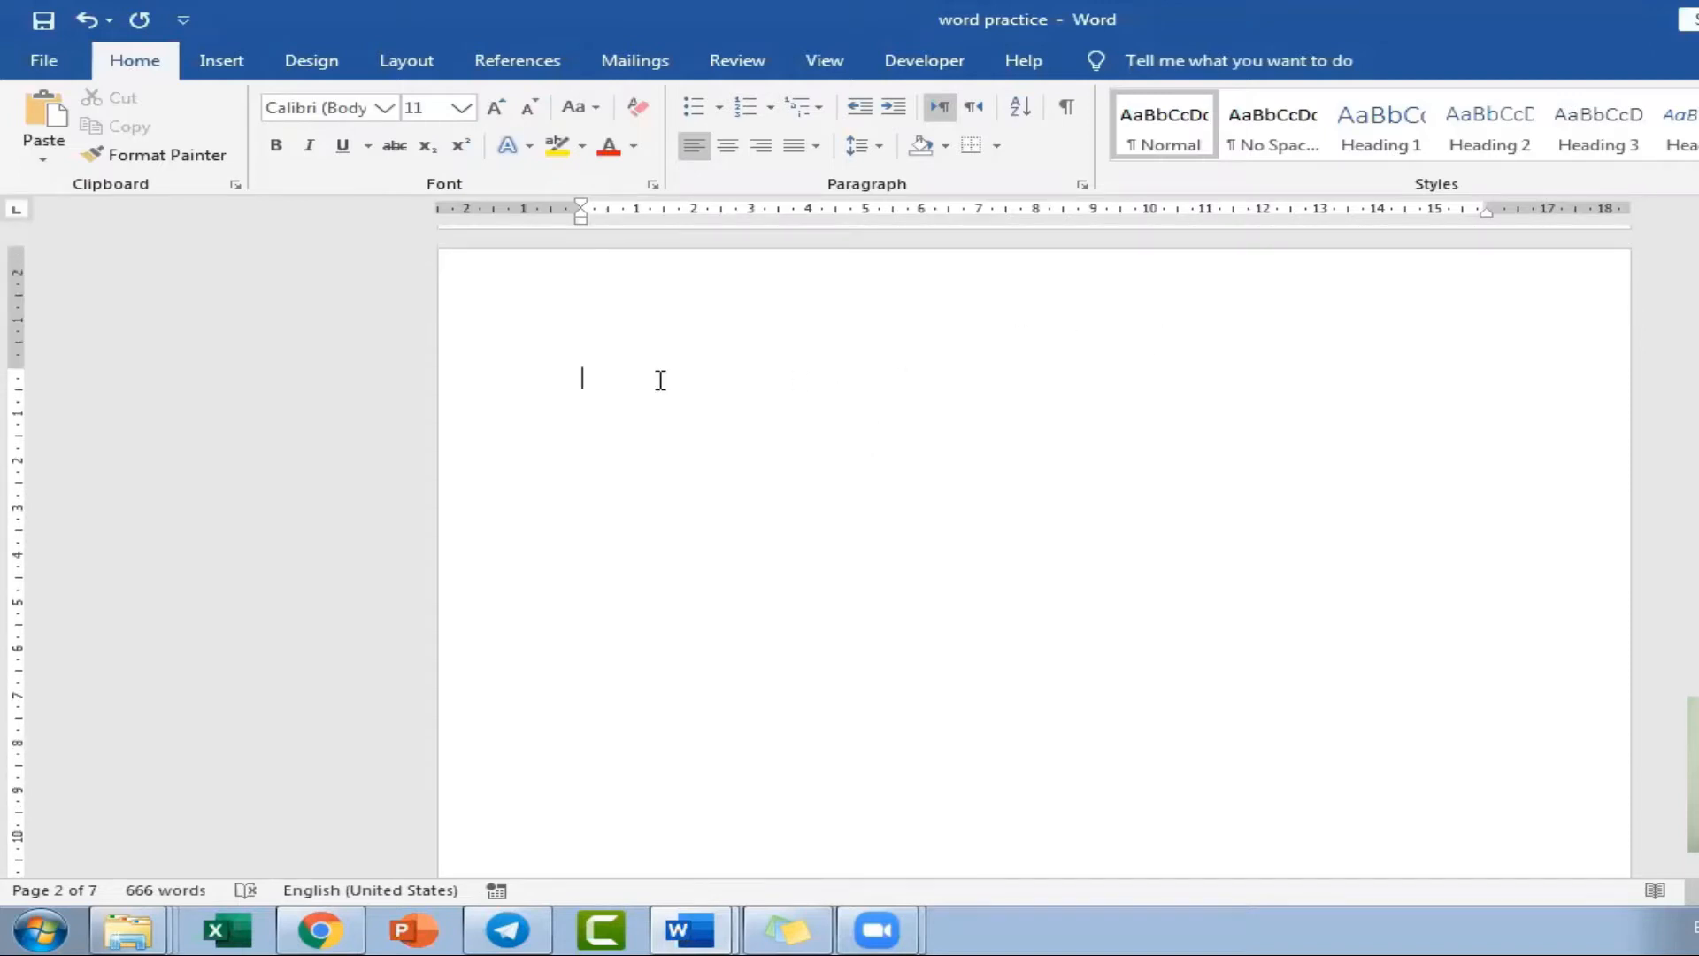
left_click(222, 60)
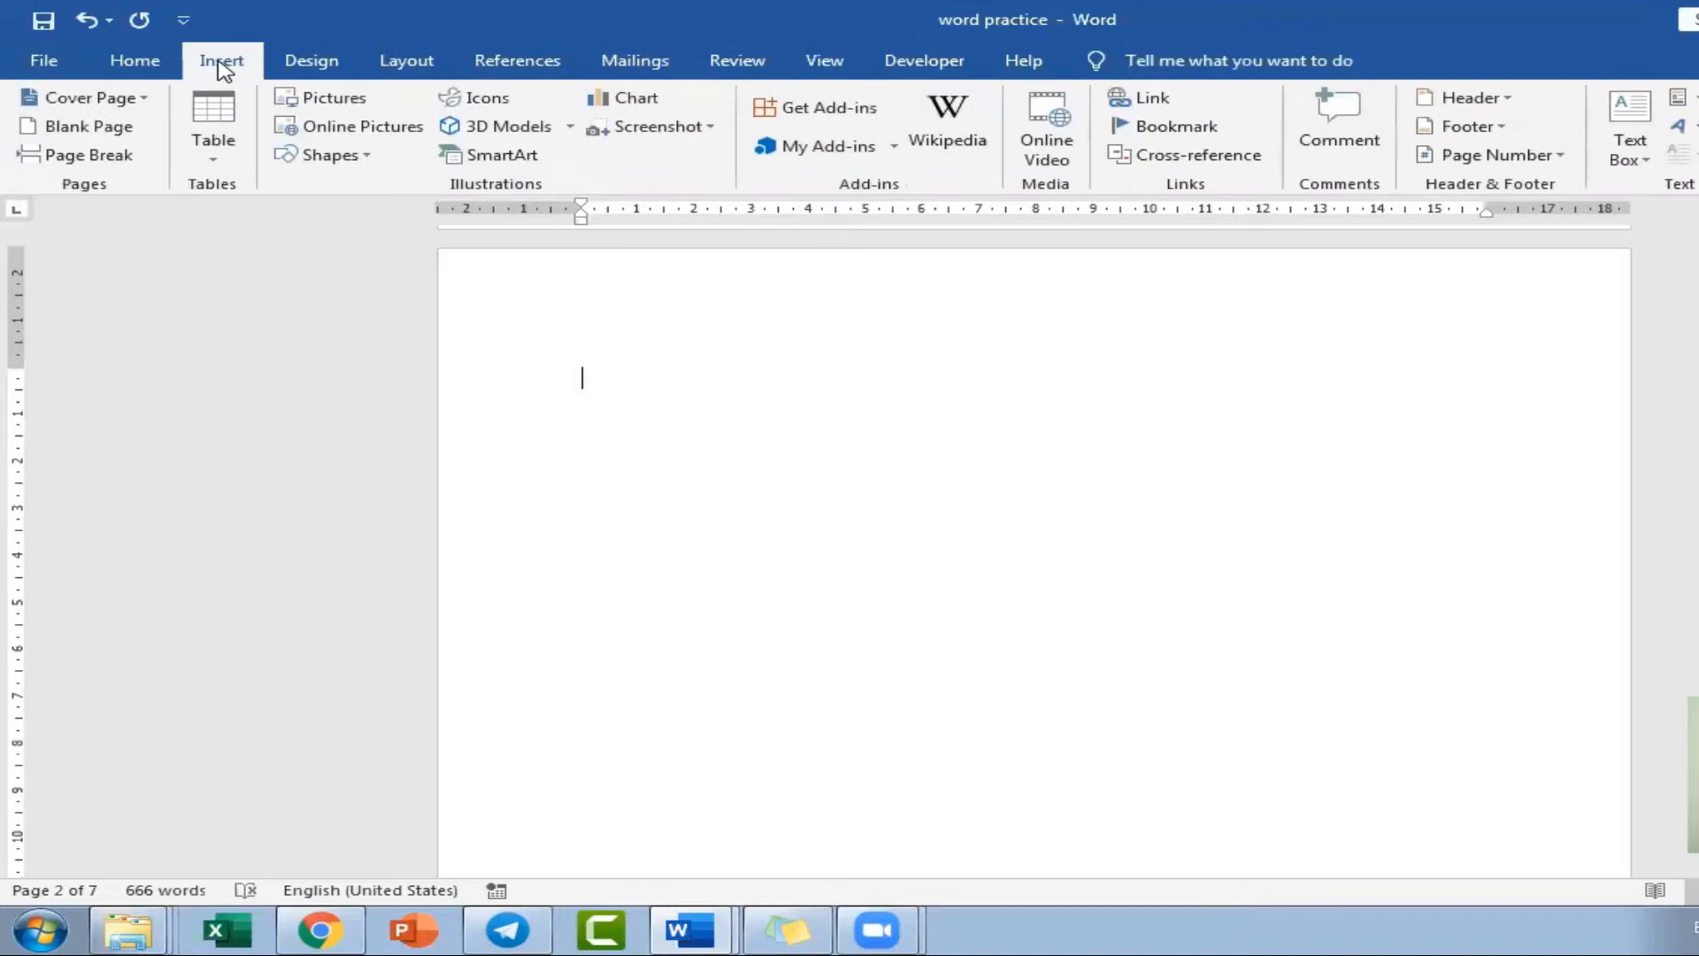
left_click(522, 60)
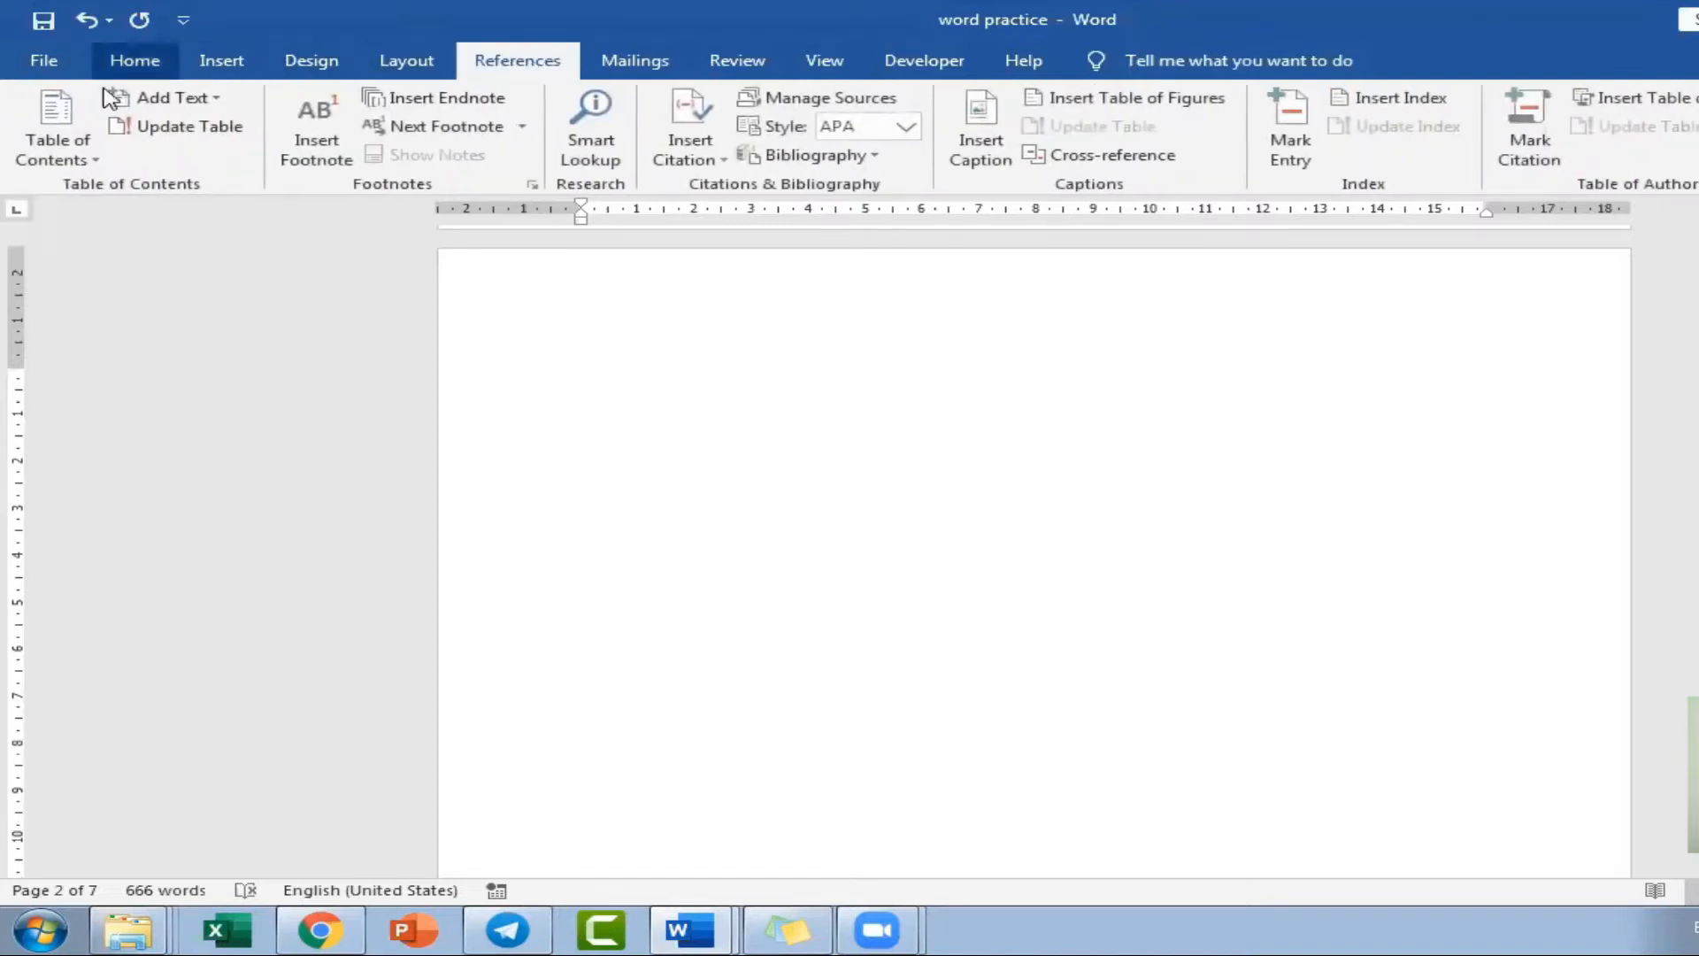
left_click(58, 119)
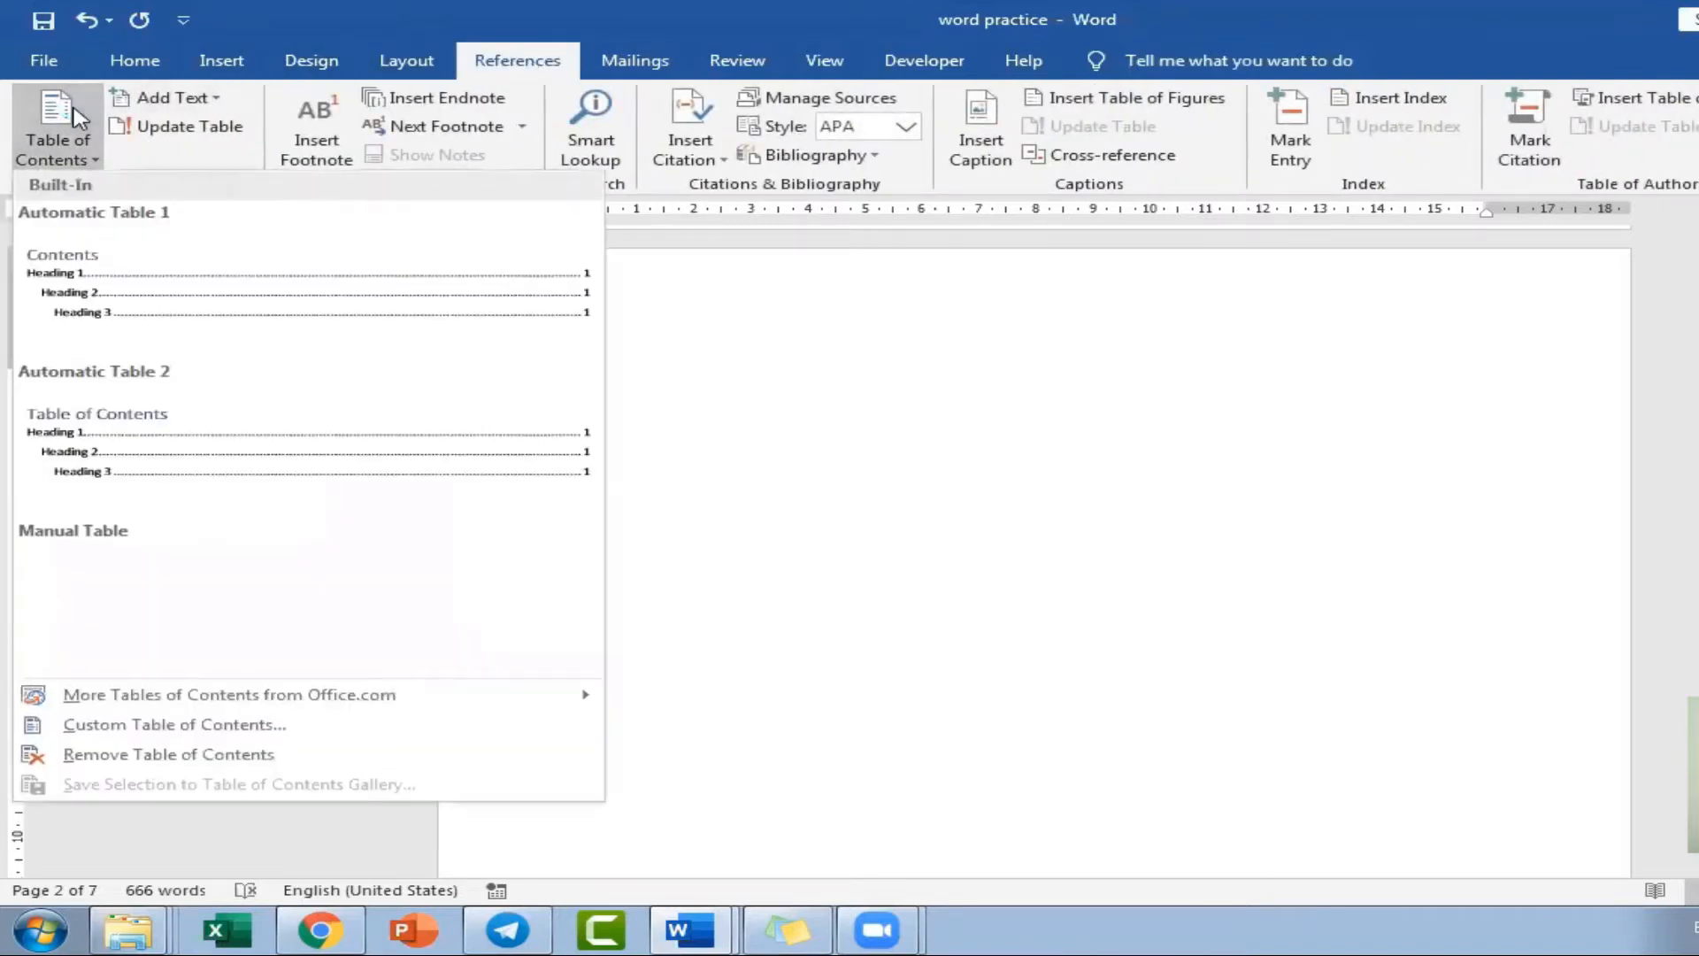
left_click(190, 430)
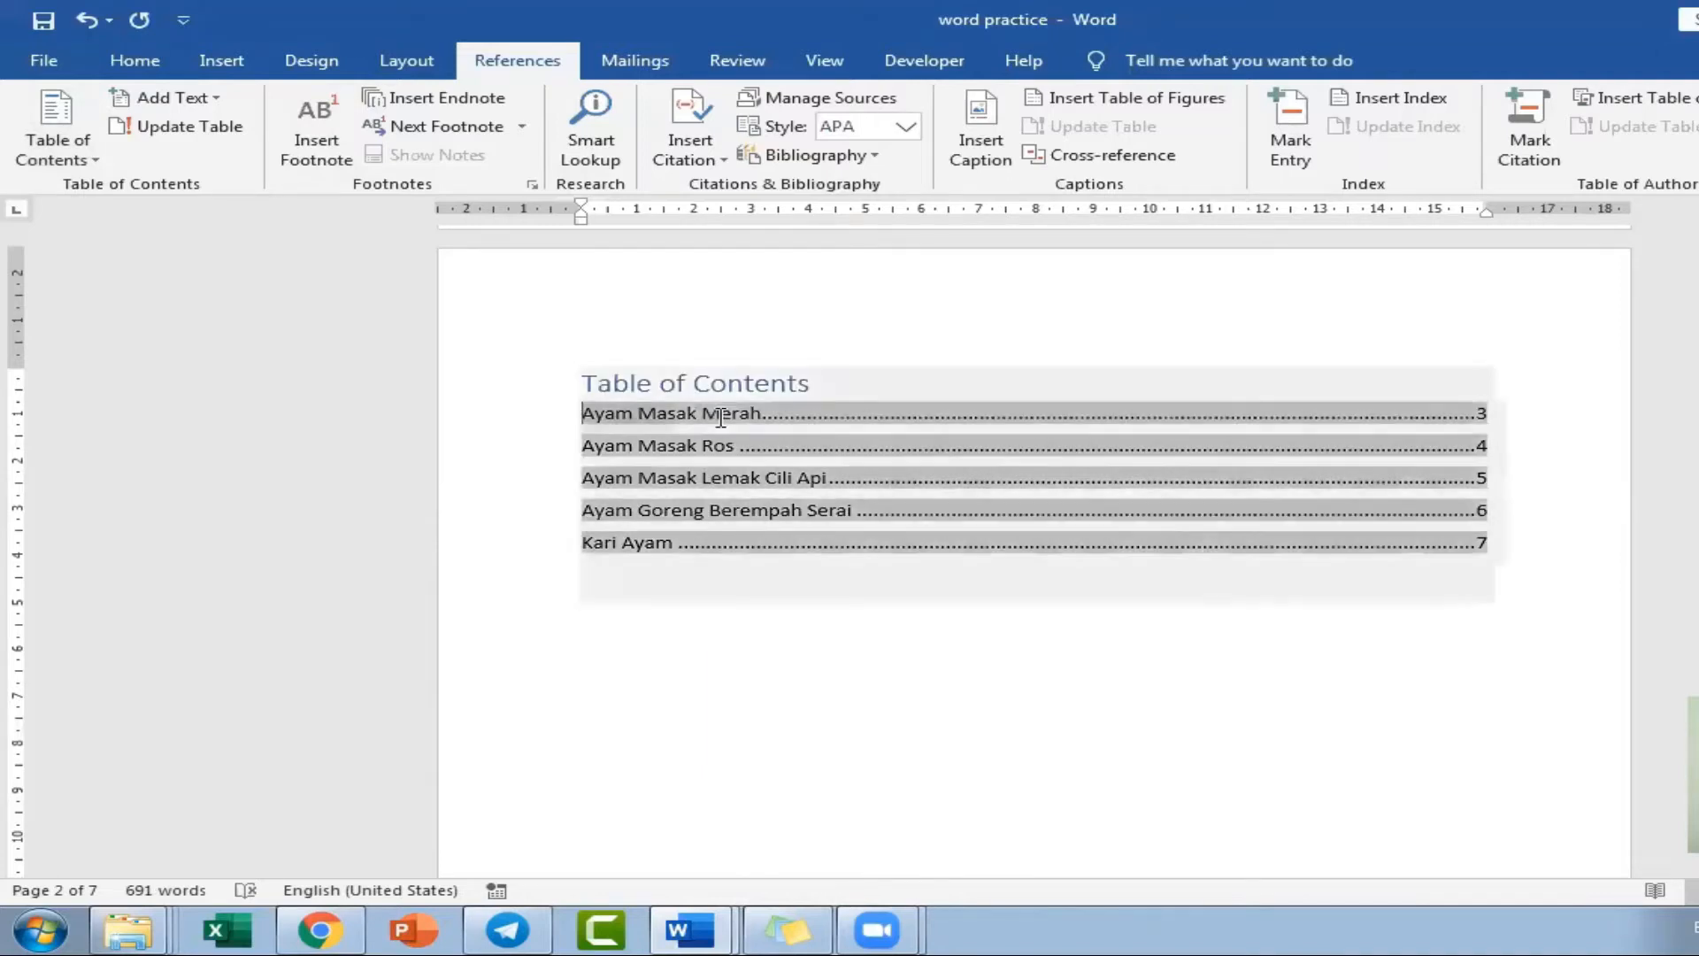
Apply the Heading 2 style to the "Bahan-bahan diperlukan:" subheading of the Ayam Masak Merah recipe.
left_click_drag(582, 414, 753, 414)
left_click(1589, 412)
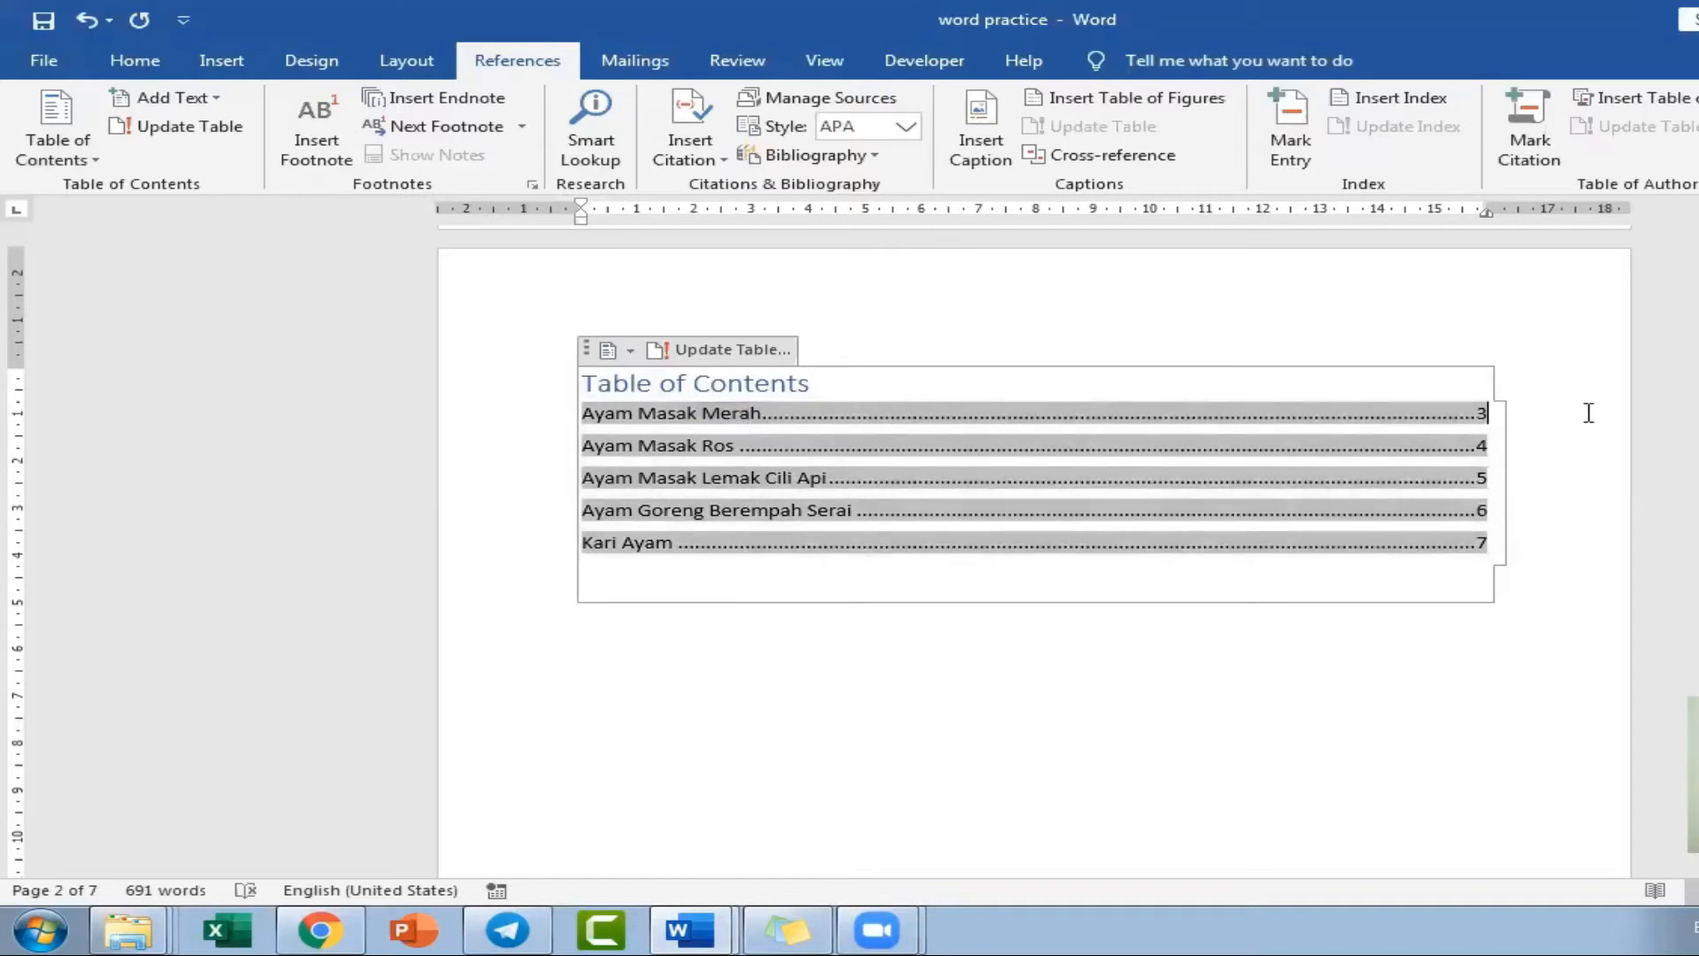
left_click(1504, 419, "ctrl")
scroll(1094, 550, "down", 3)
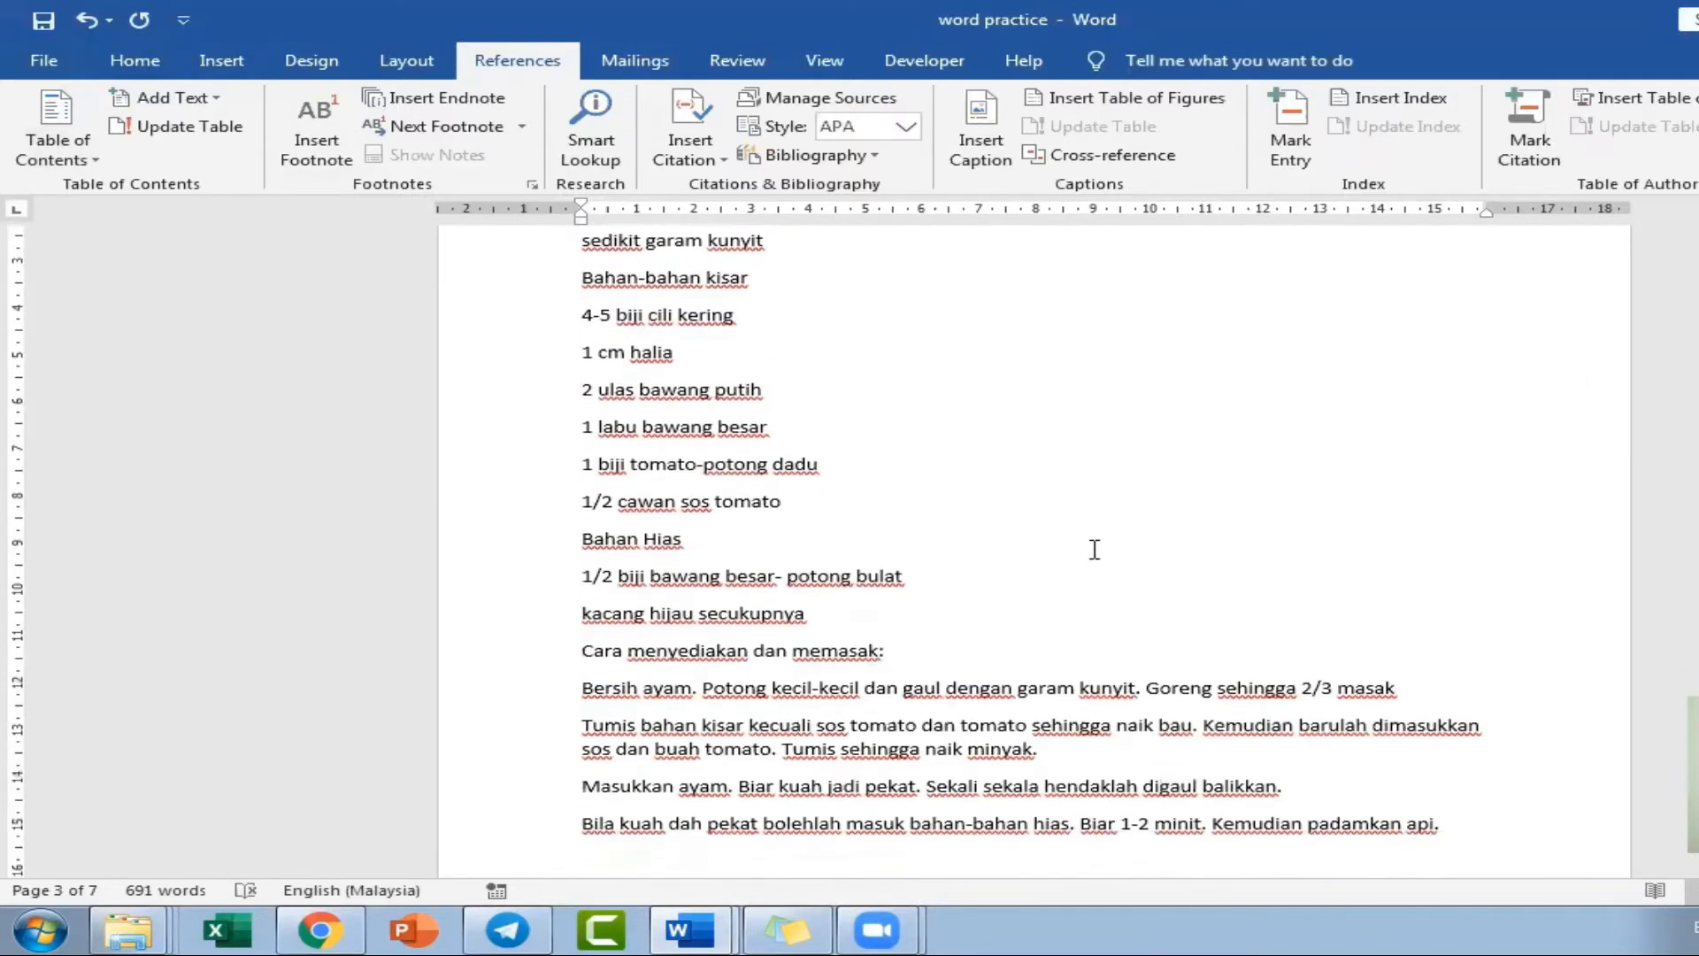
scroll(1095, 549, "up", 3)
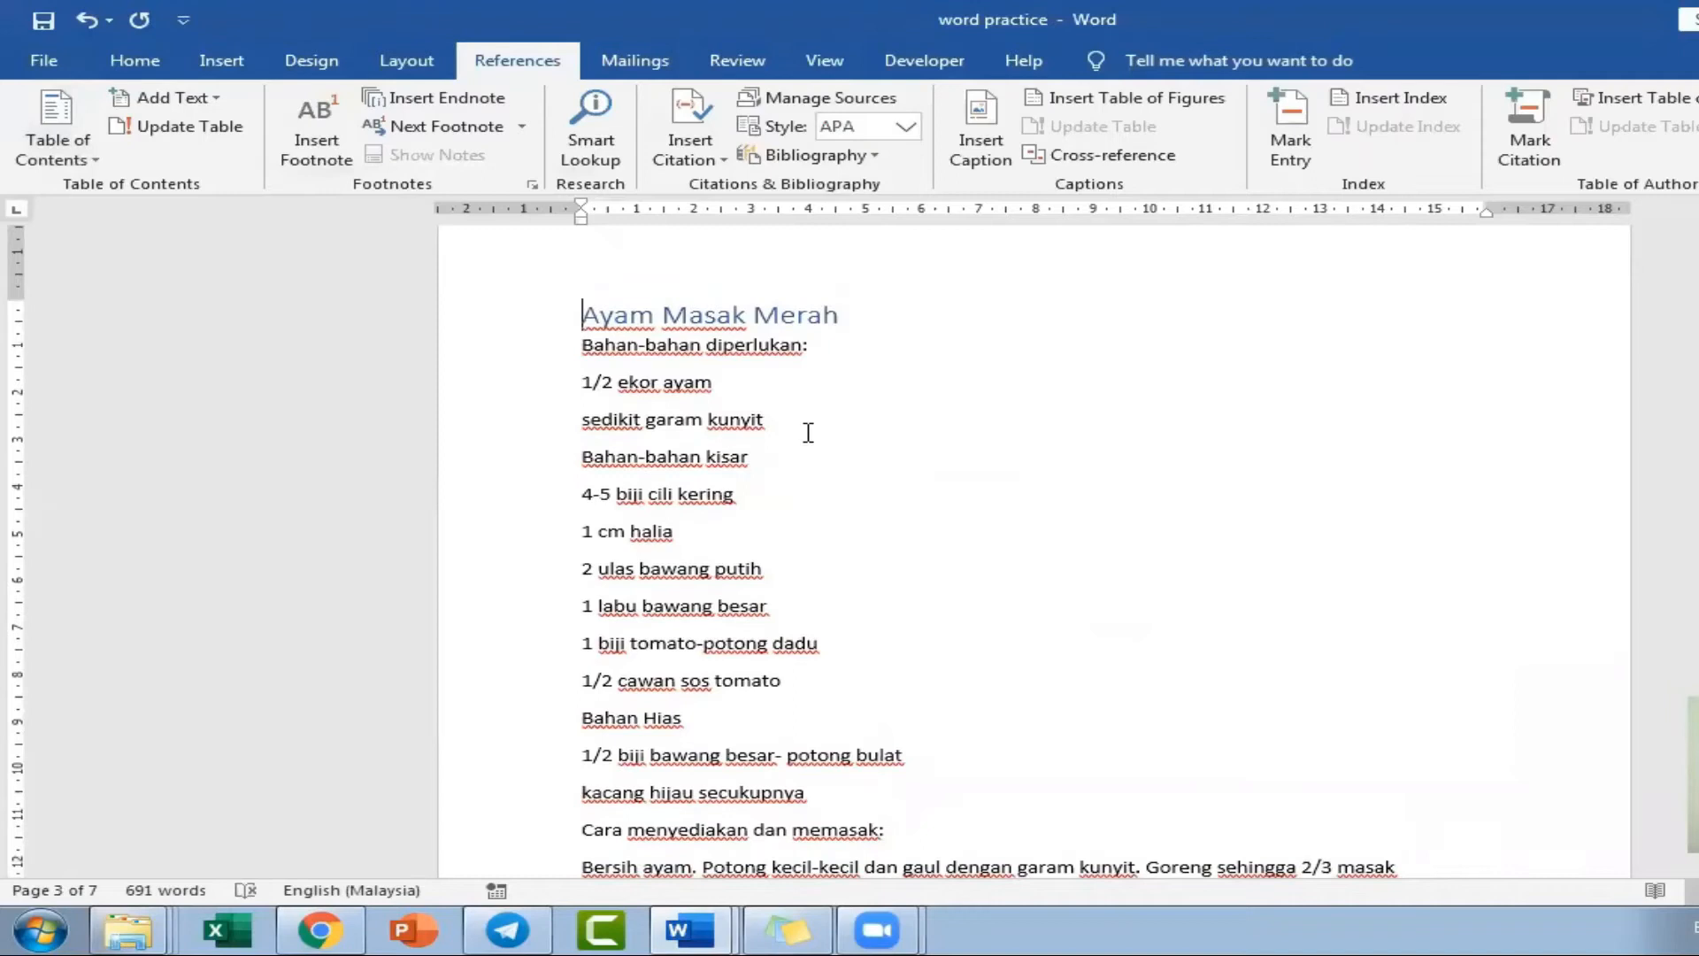
left_click_drag(579, 345, 812, 346)
left_click(134, 60)
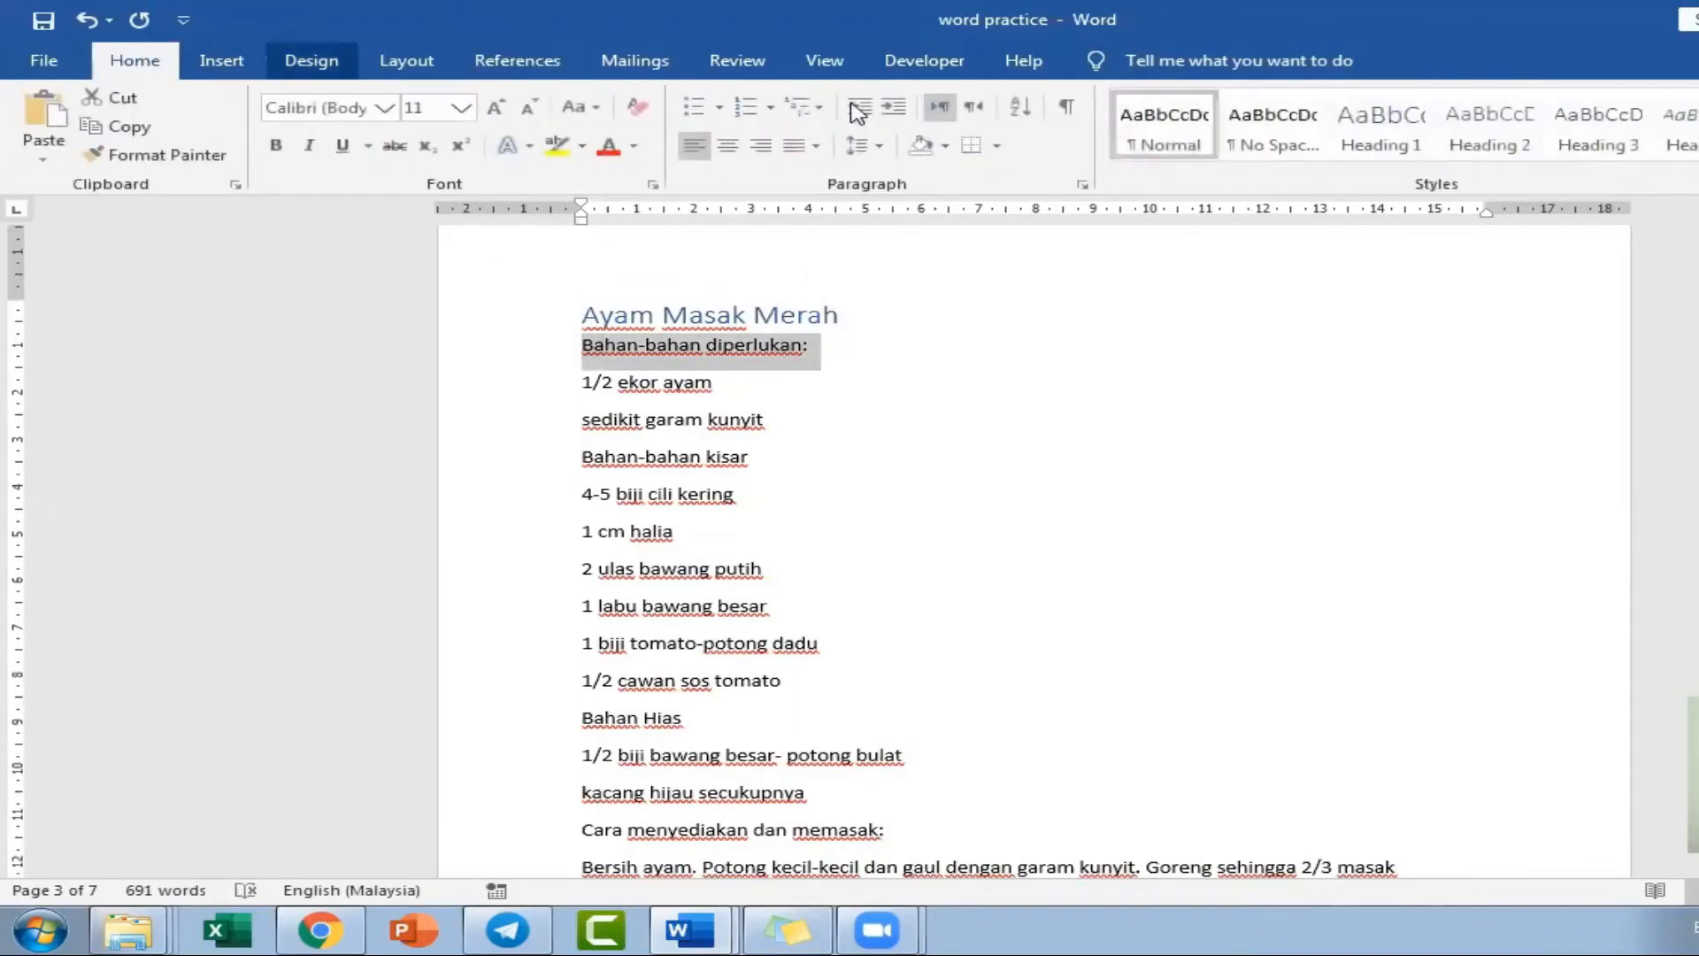
left_click(1491, 124)
Apply the Heading 2 style to the "Cara menyediakan dan memasak:" subheading of the Ayam Masak Merah recipe.
scroll(816, 621, "down", 3)
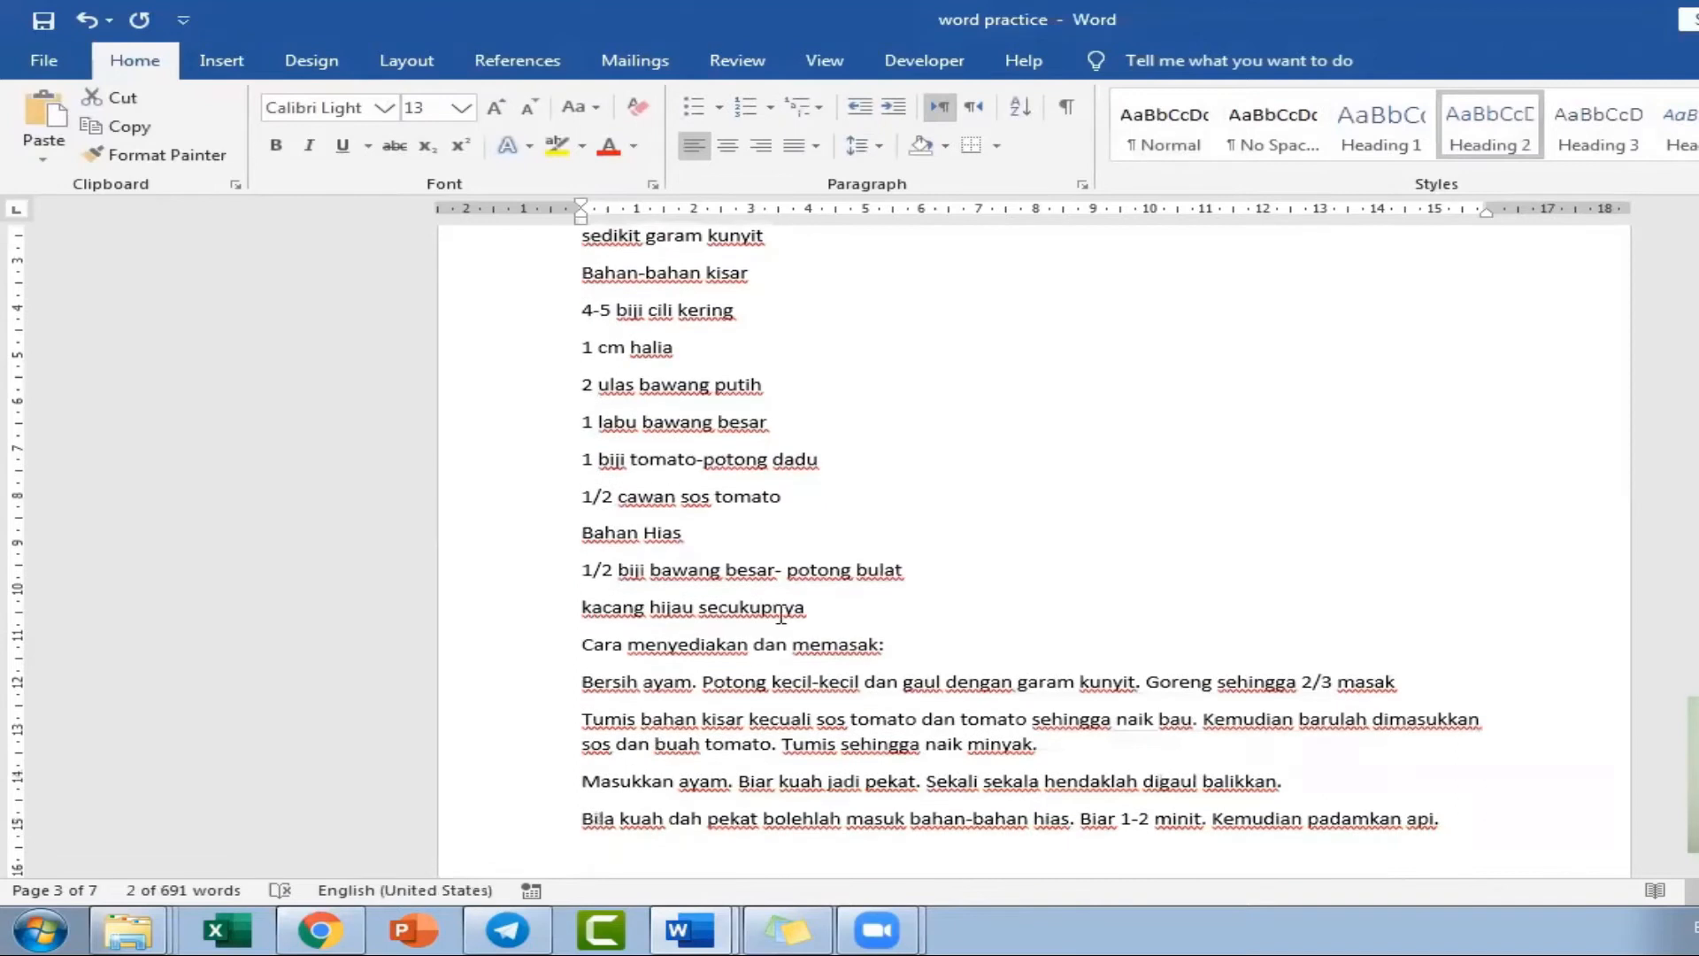
scroll(659, 592, "down", 2)
left_click_drag(578, 529, 920, 526)
left_click(1470, 129)
Apply the Heading 2 style to the ingredient and "Cara menyediakan dan memasak:" subheadings of the following recipes.
scroll(861, 638, "down", 15)
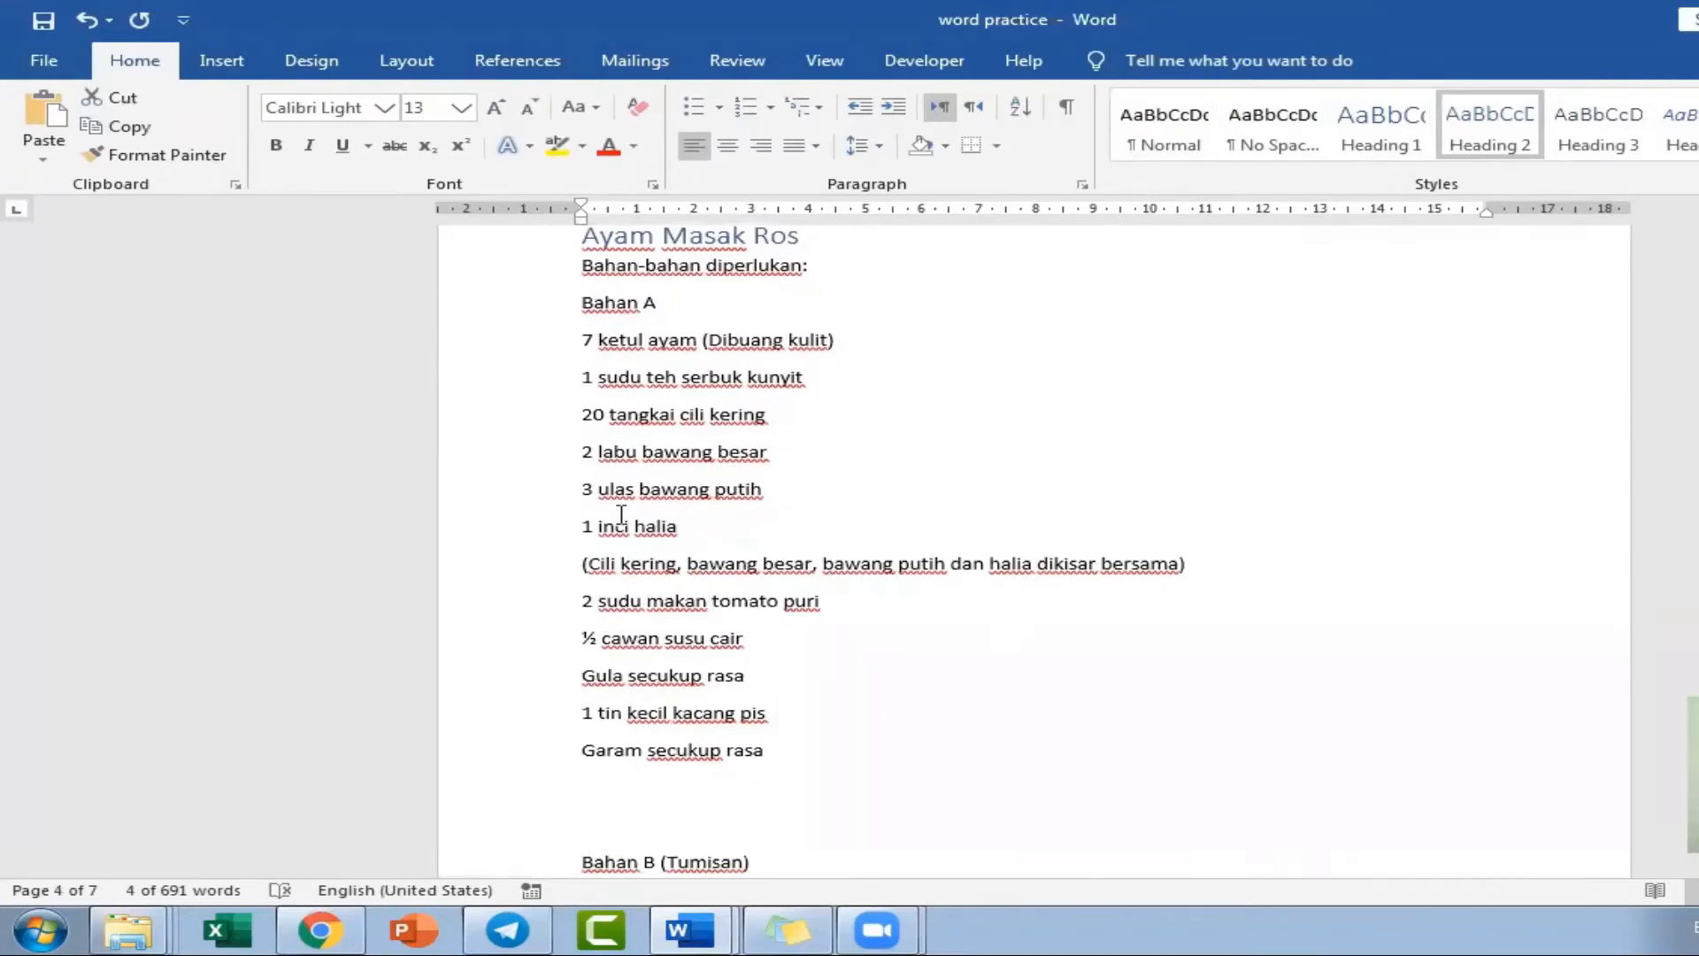
left_click_drag(577, 272, 786, 263)
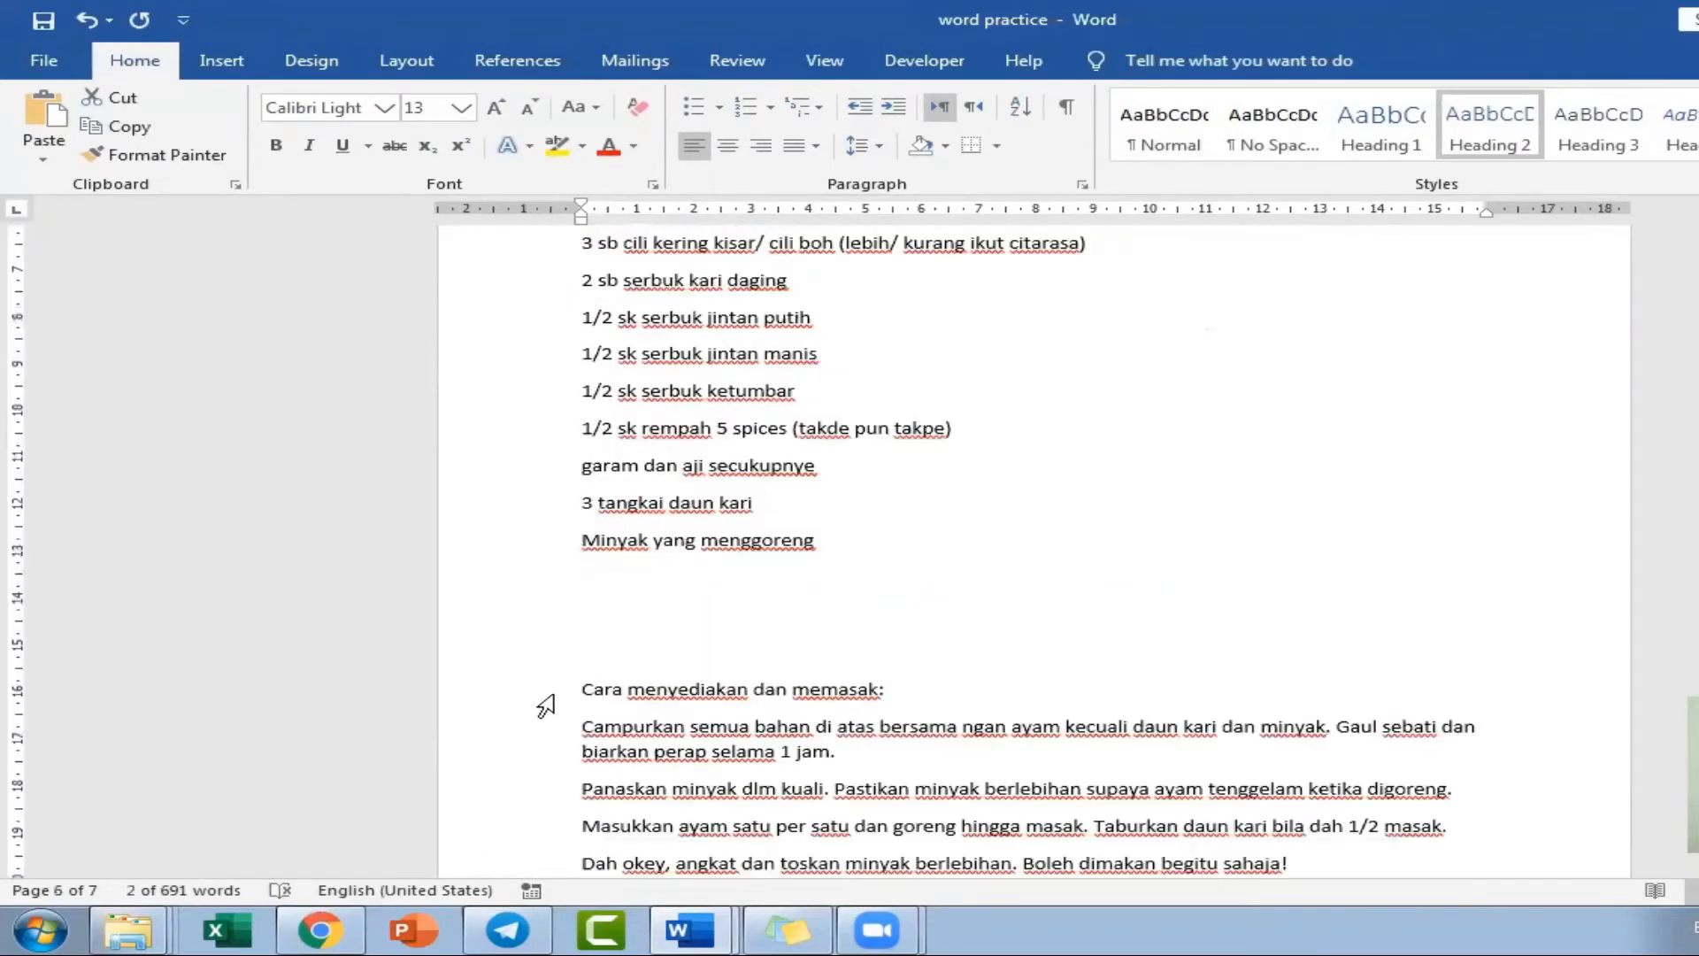
left_click(546, 706)
left_click(1490, 126)
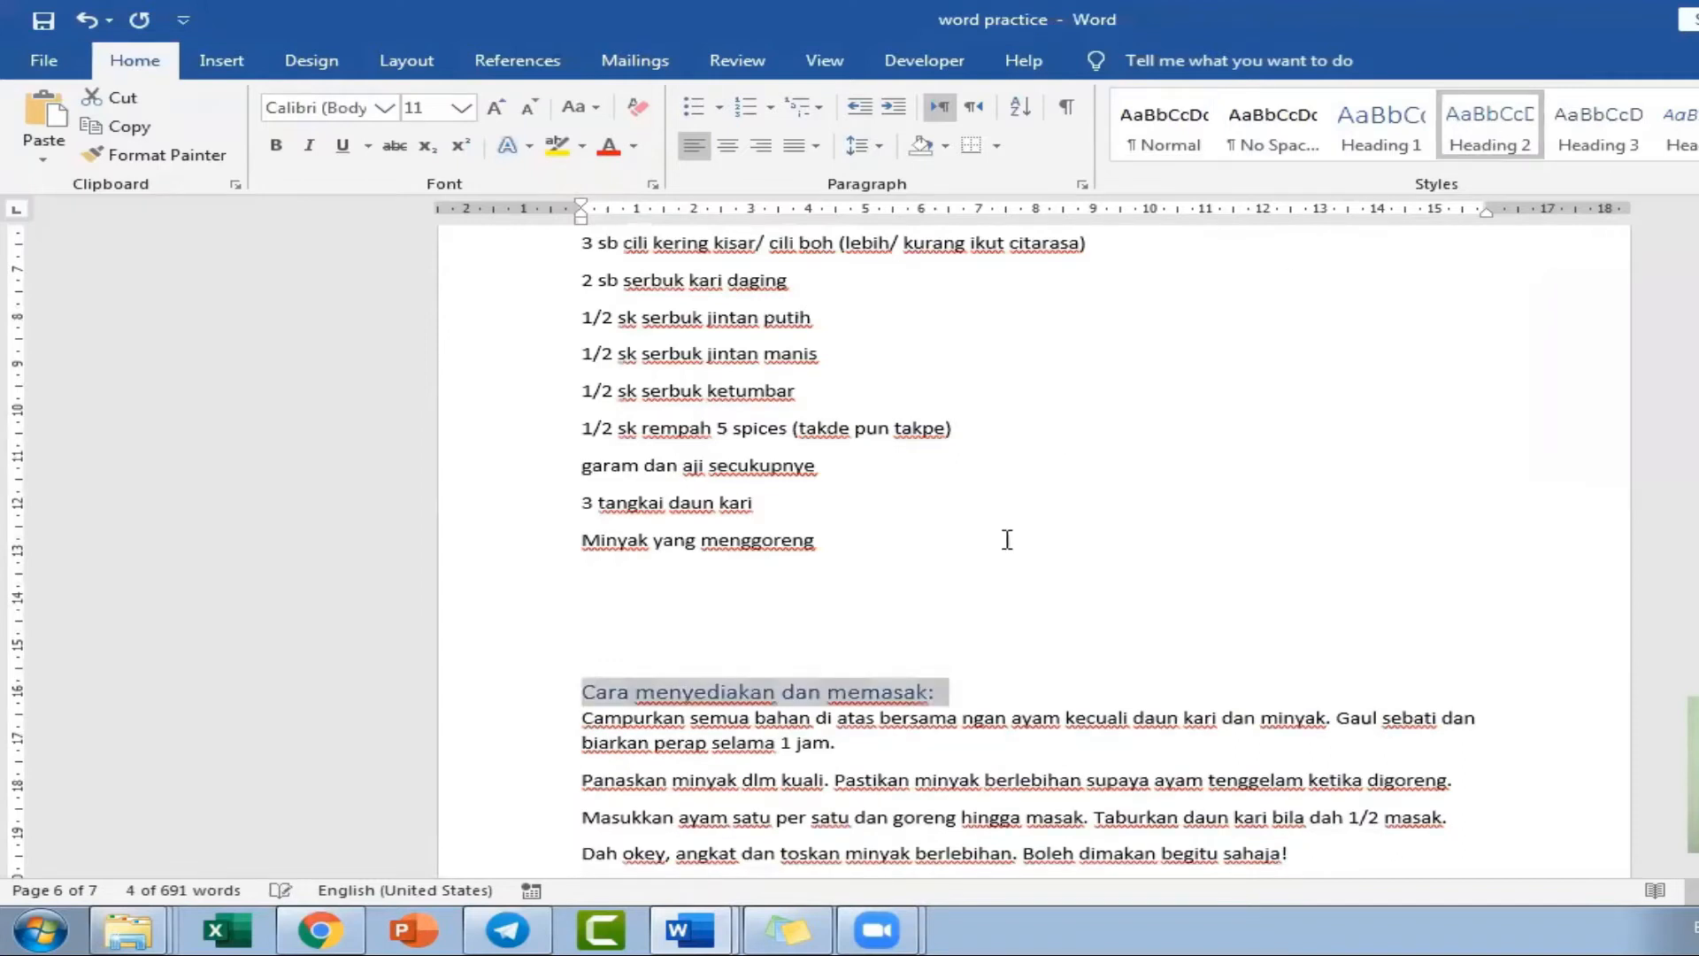
Update the entire table of contents so it includes the new subheadings.
scroll(1007, 549, "down", 4)
scroll(1008, 549, "down", 15)
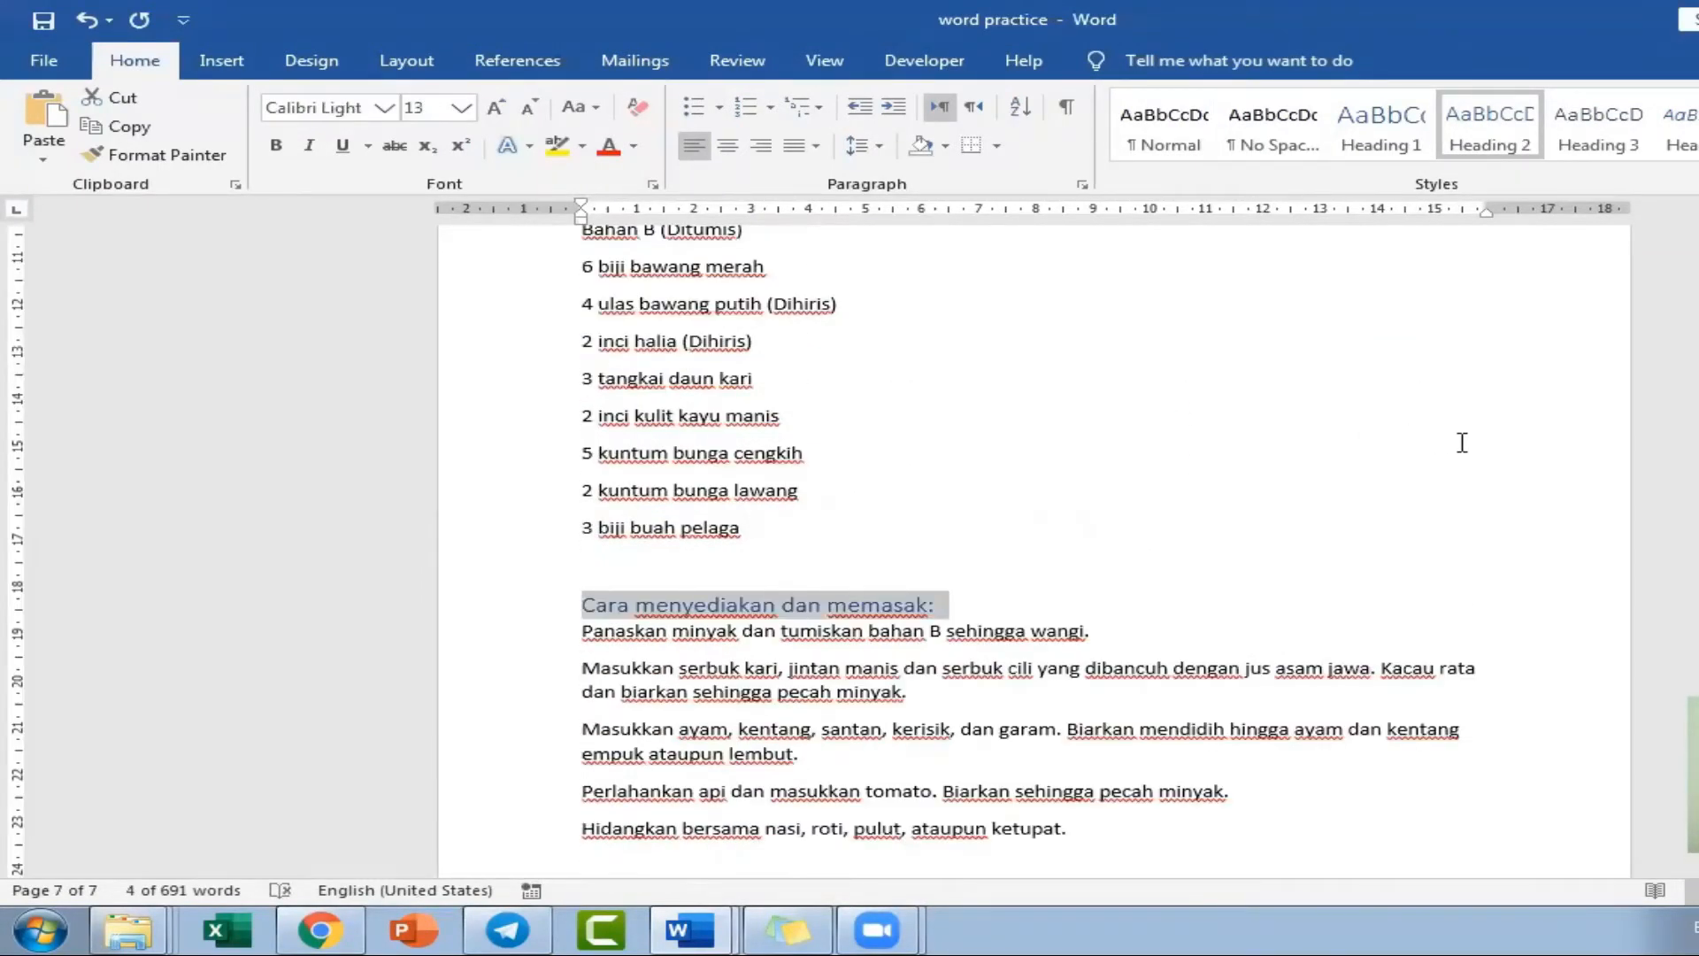
scroll(1490, 442, "up", 7)
scroll(1490, 443, "up", 3)
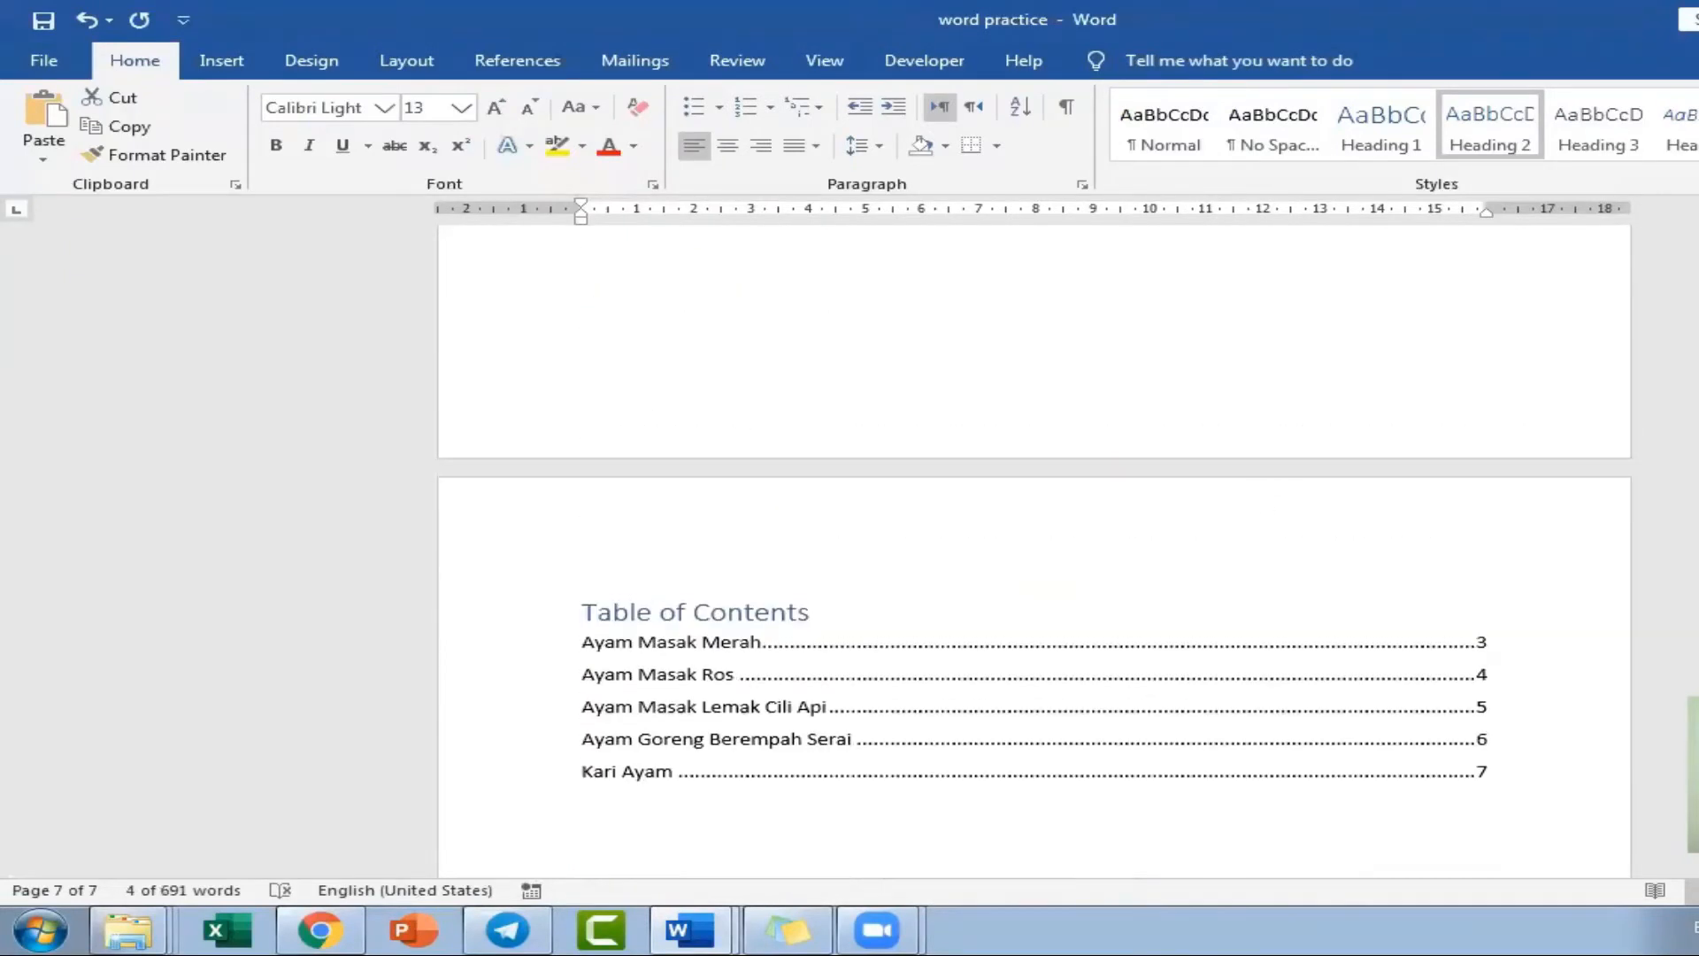
scroll(801, 620, "down", 1)
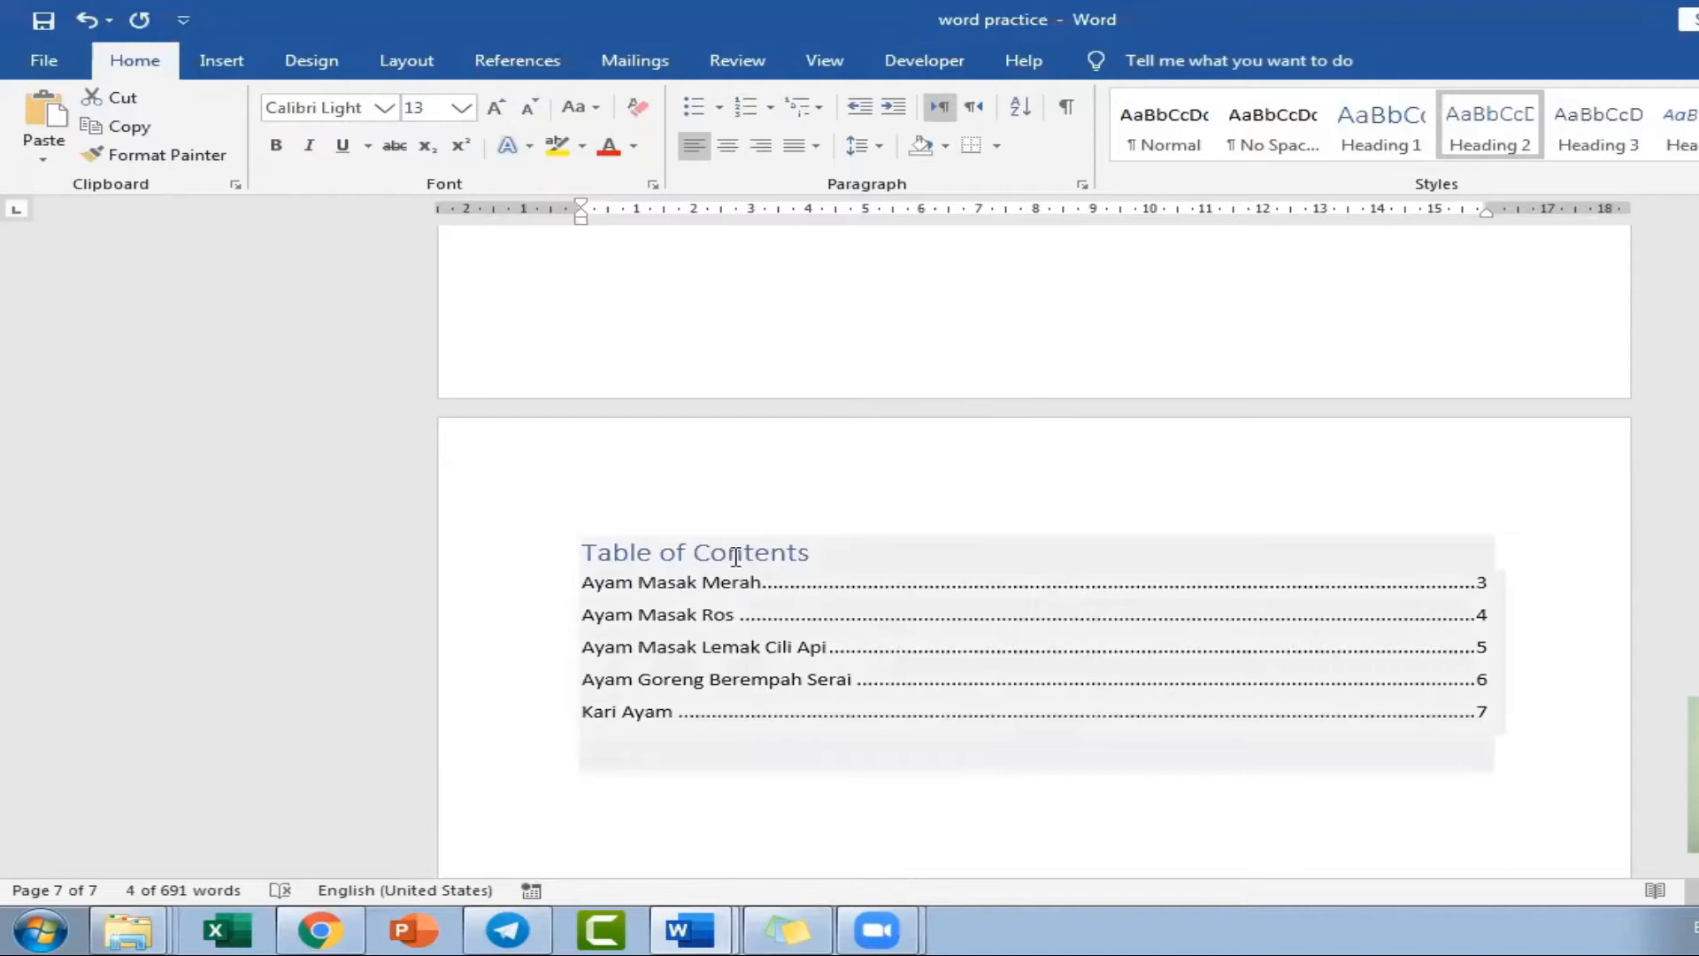
left_click(735, 556)
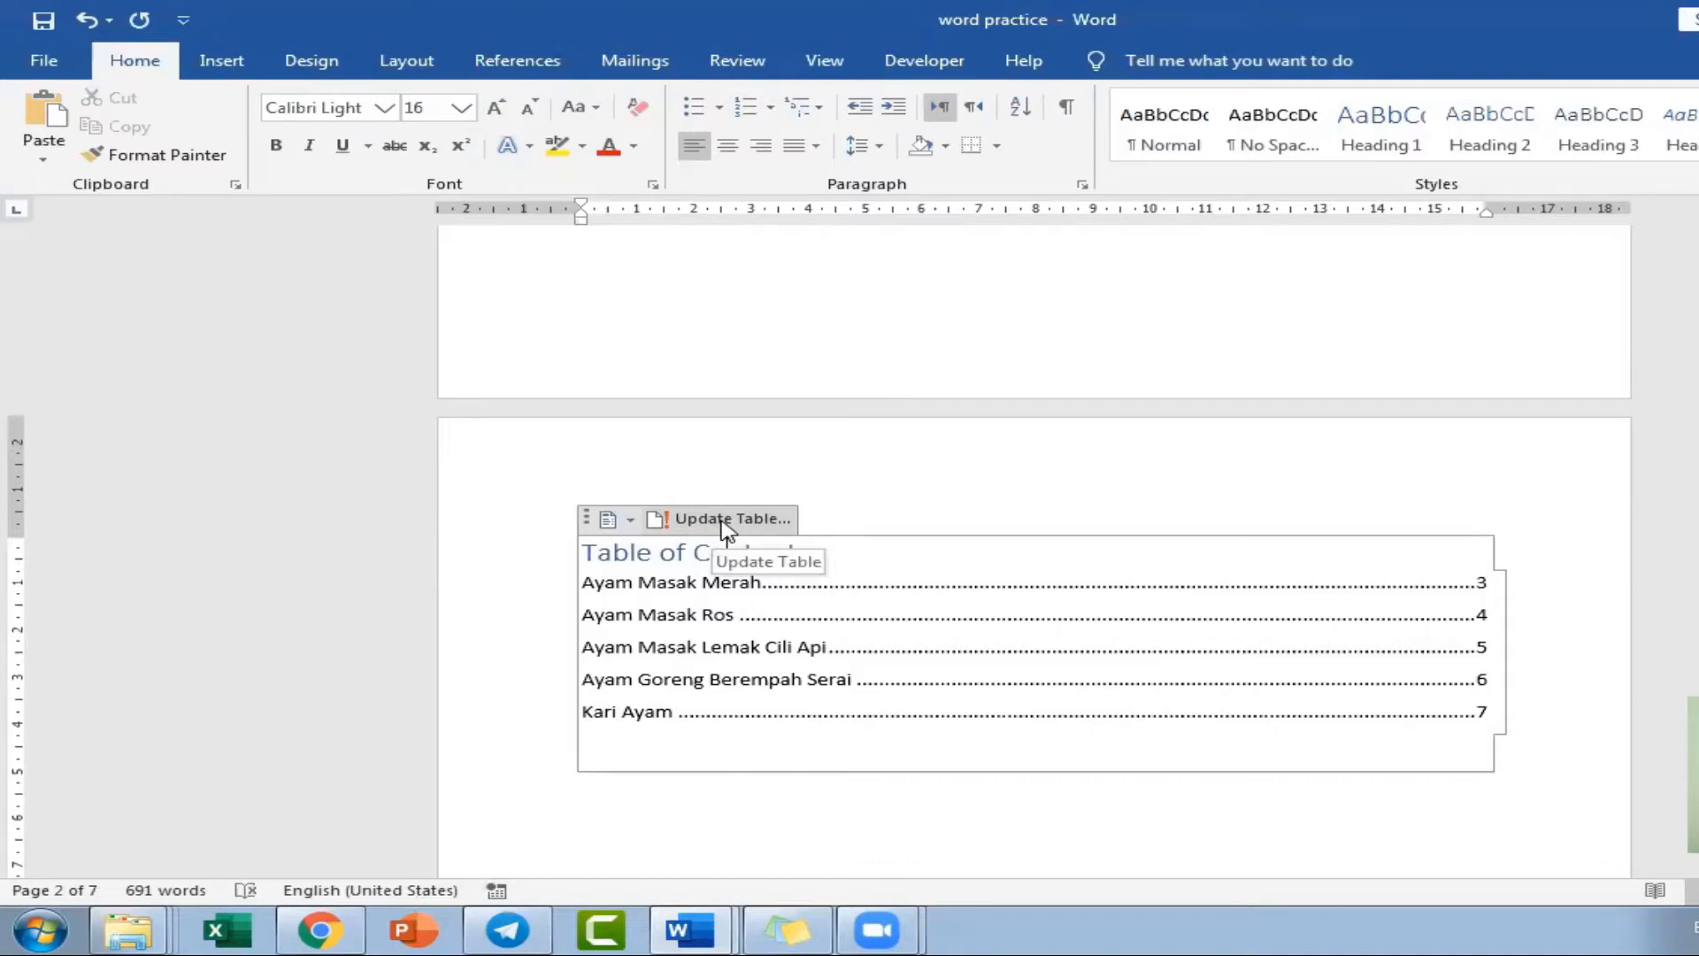
left_click(726, 522)
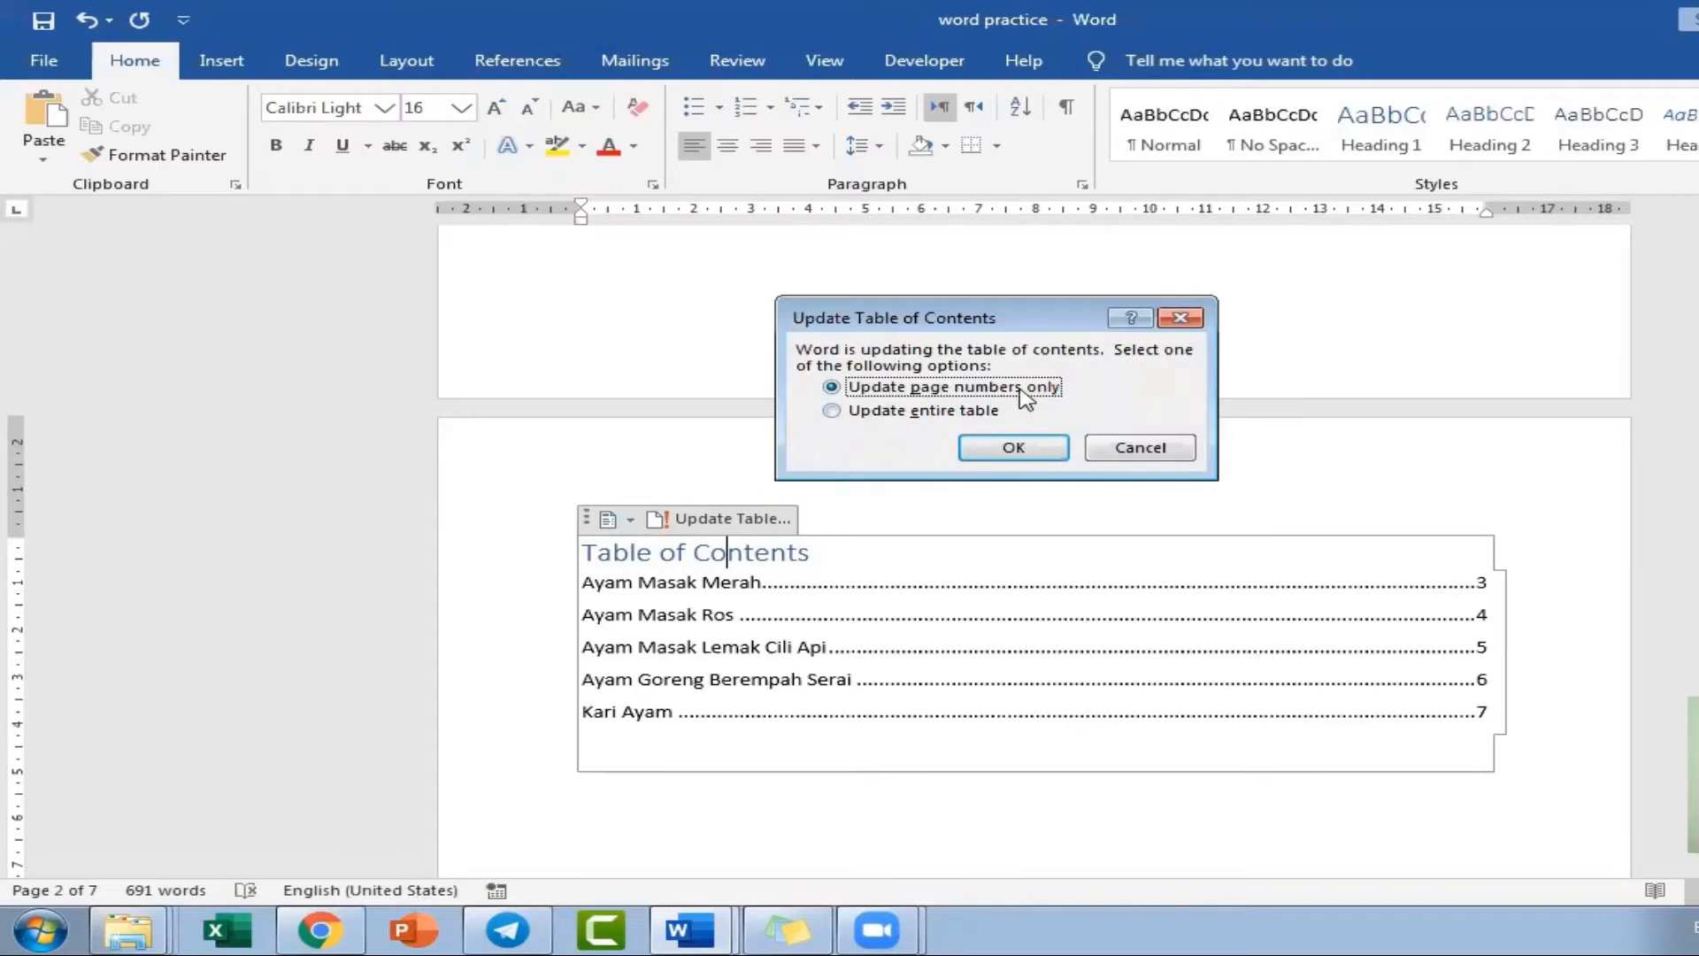
left_click(916, 414)
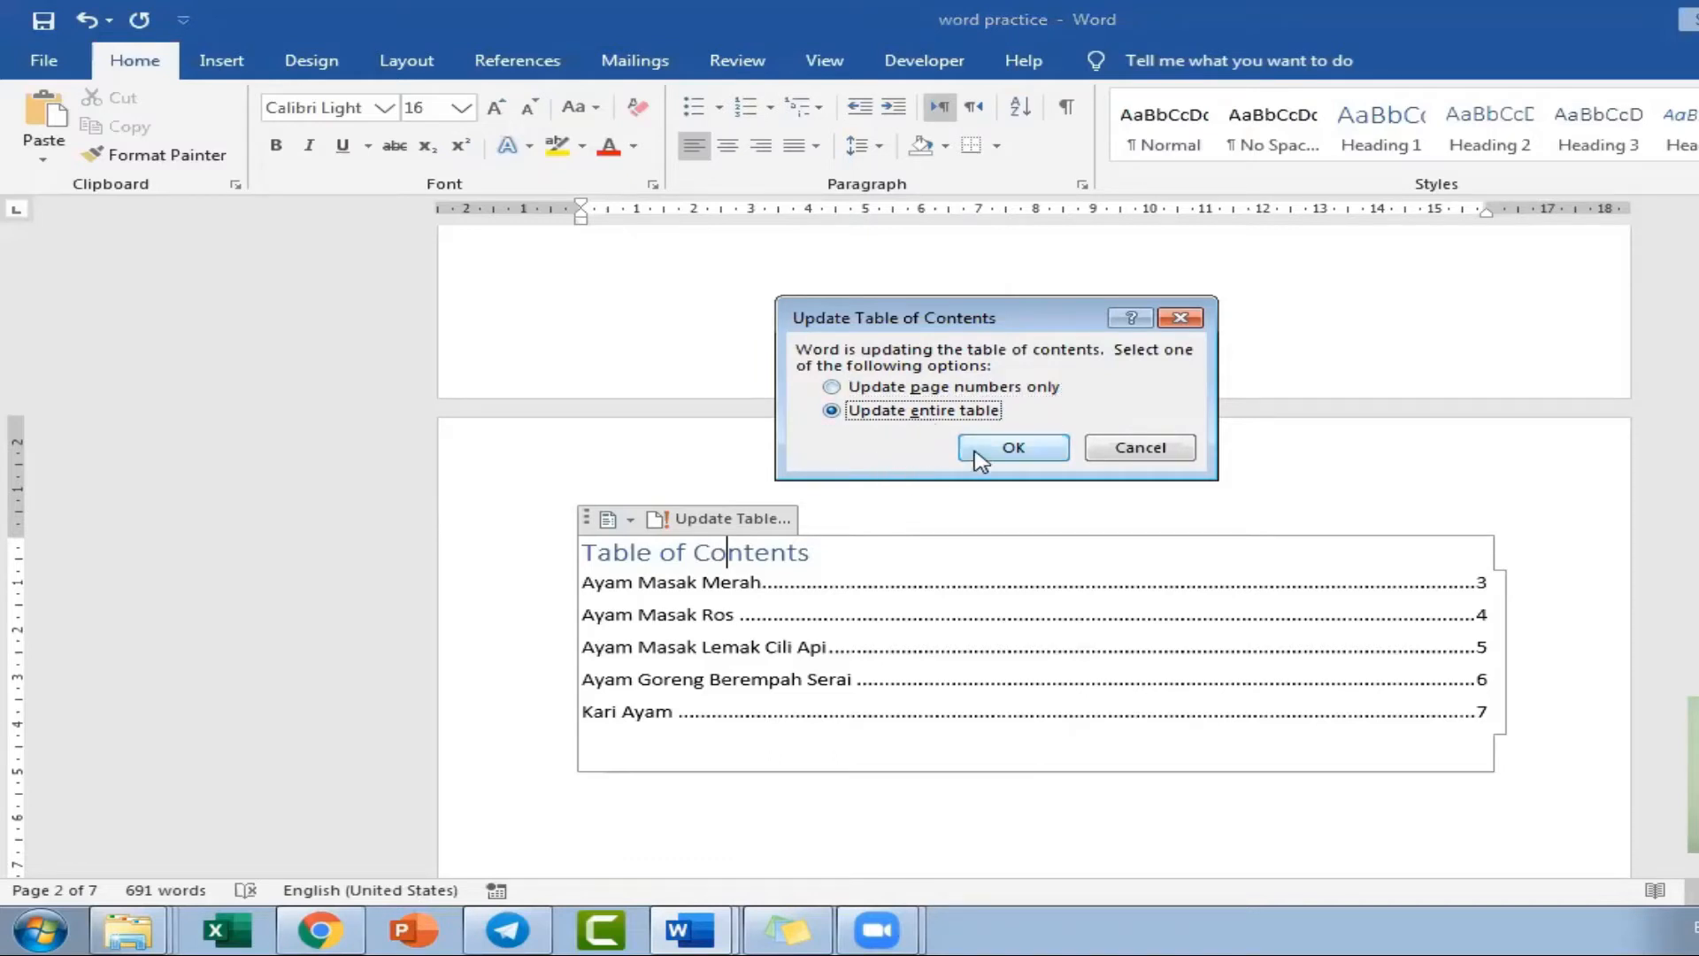
left_click(1013, 448)
scroll(447, 549, "down", 3)
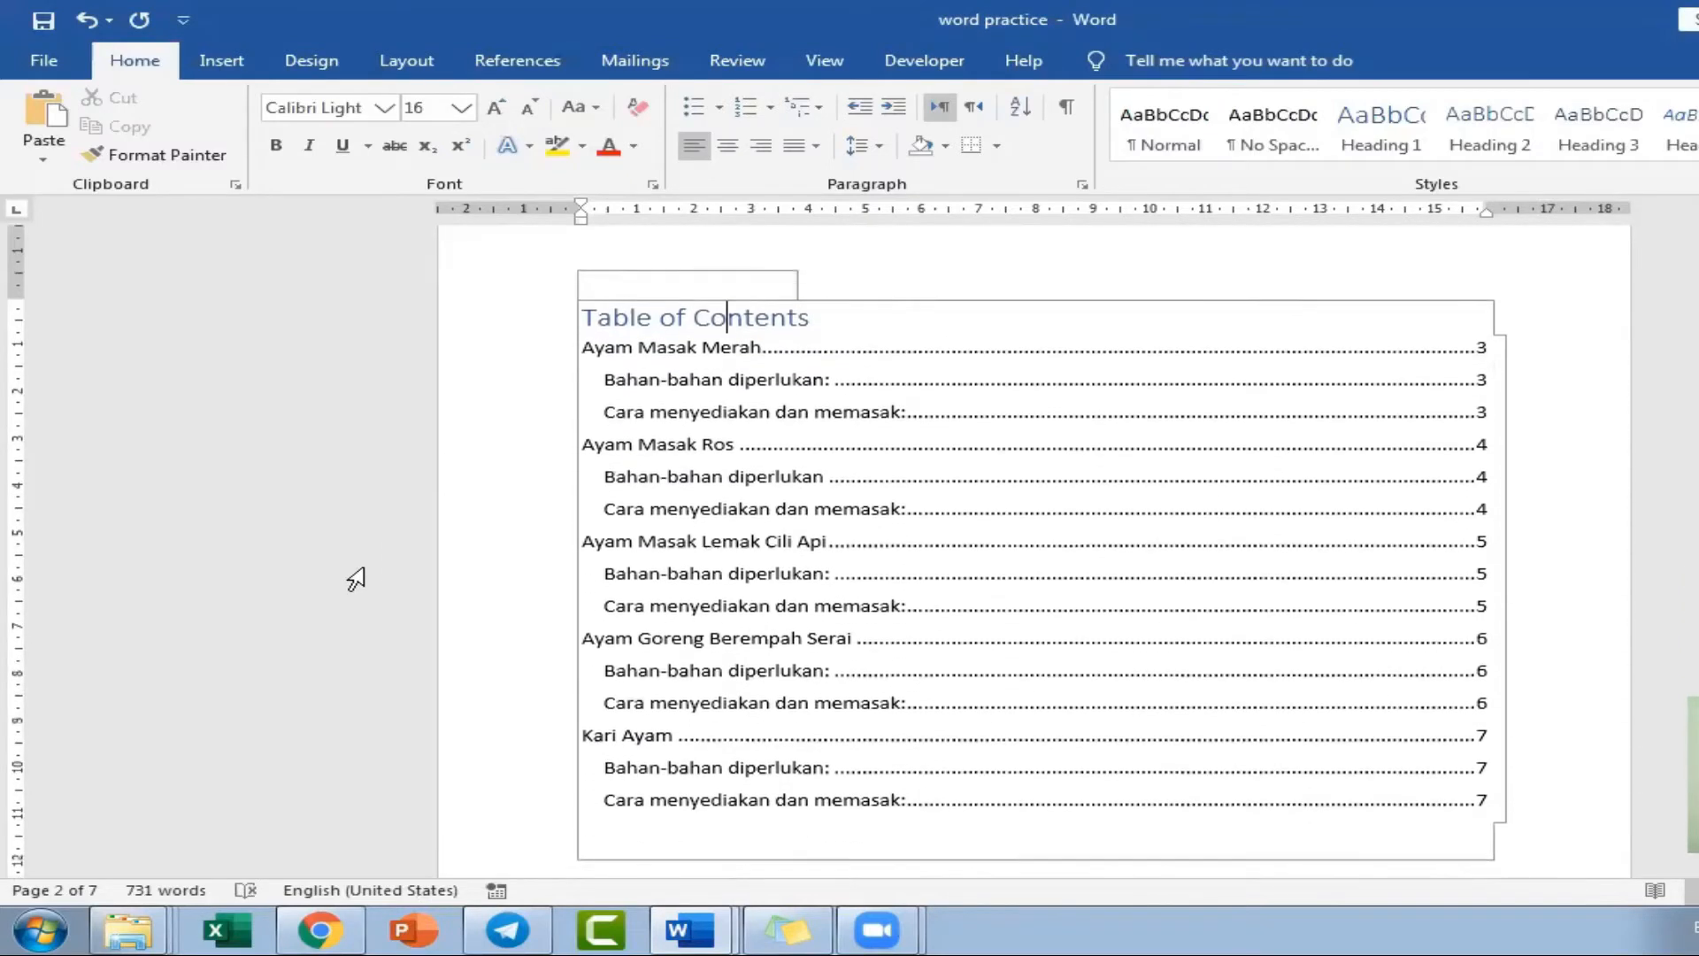
left_click_drag(575, 381, 539, 412)
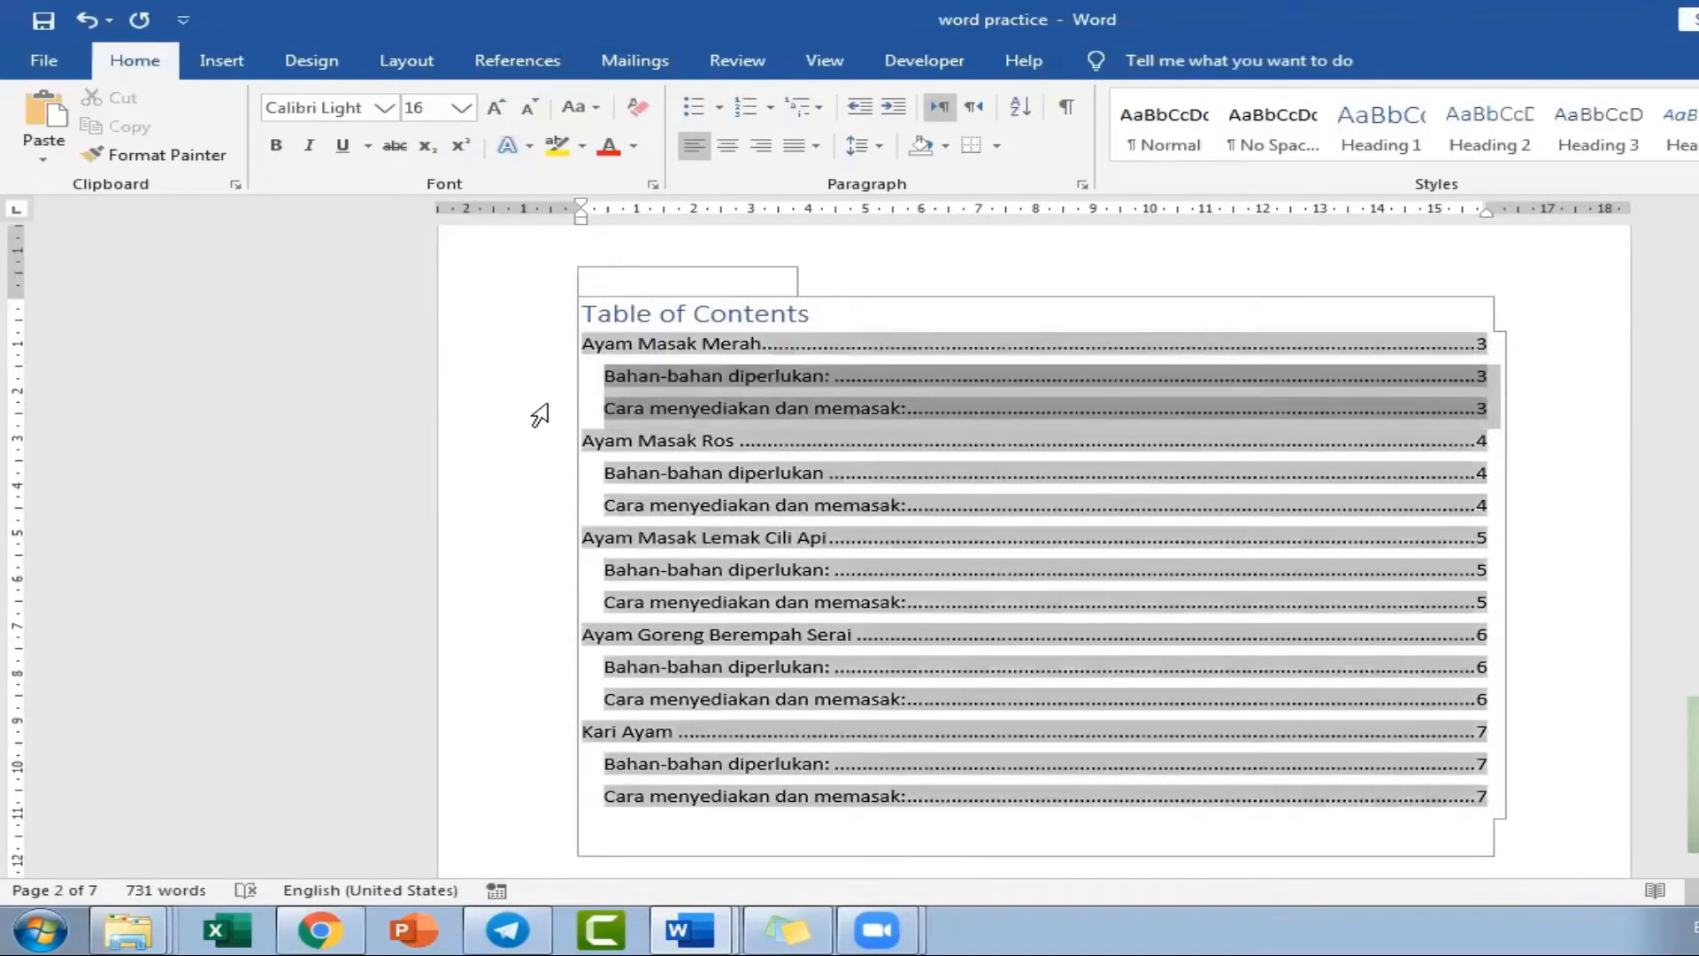
left_click(505, 470)
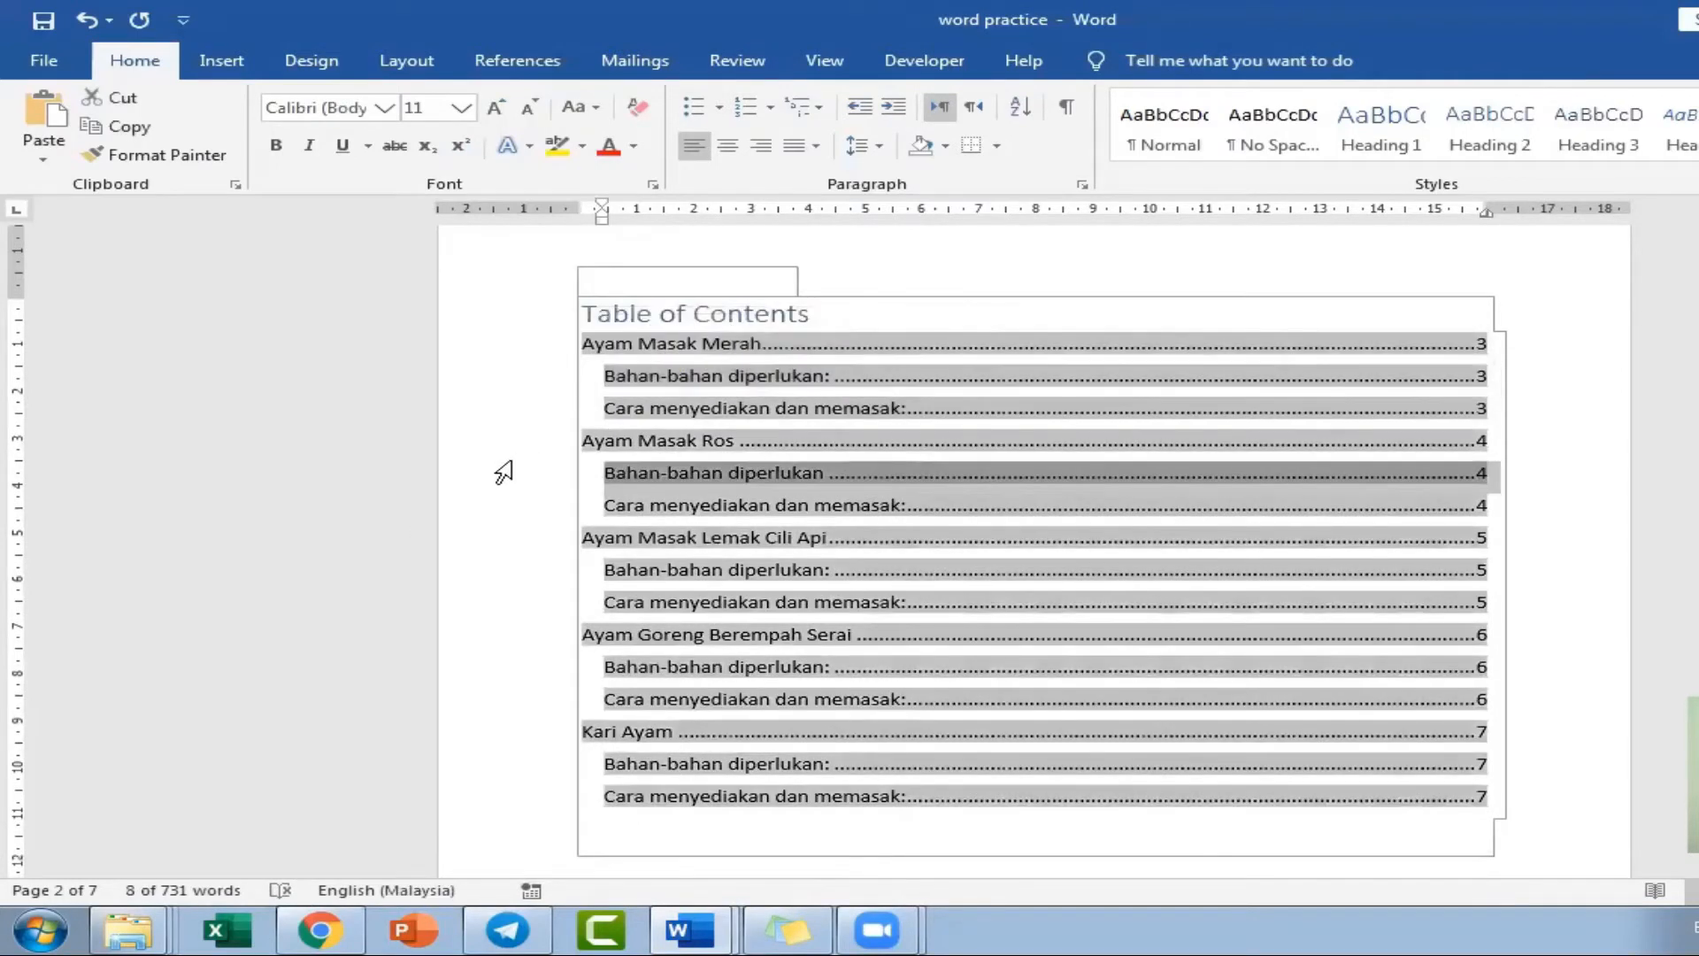
left_click(1685, 419)
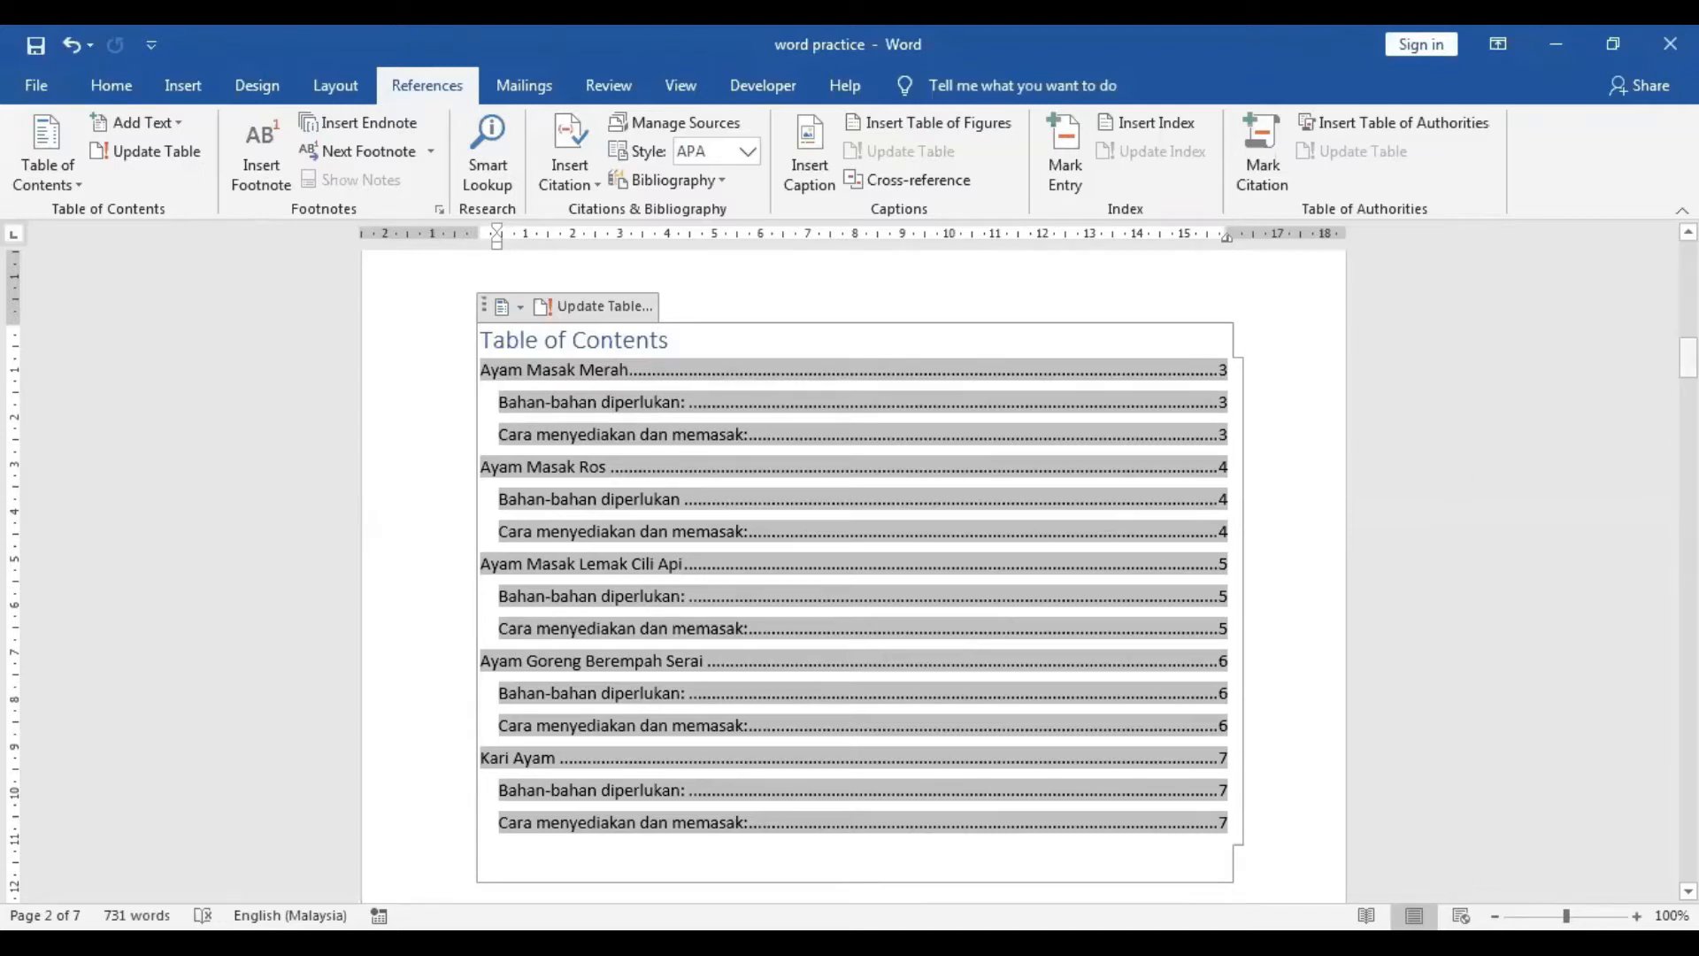
Open the page borders settings for the cover page and choose a decorative black art border at 31 pt.
left_click_drag(1689, 358, 1689, 264)
left_click(542, 687)
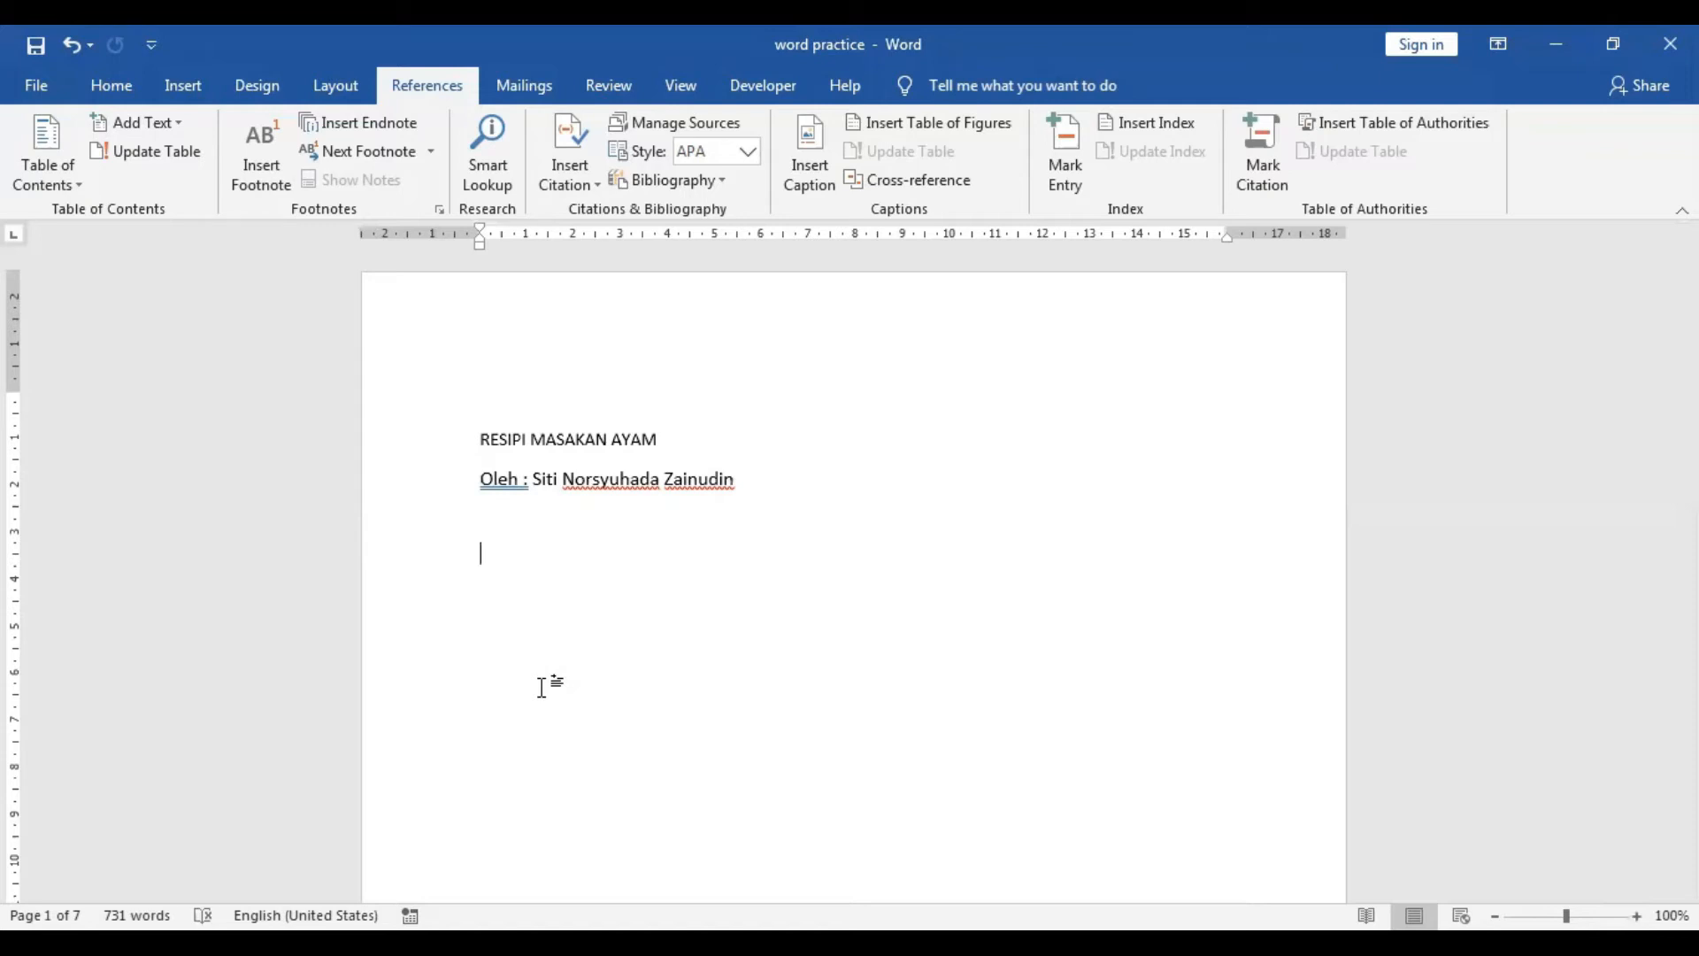
left_click(337, 99)
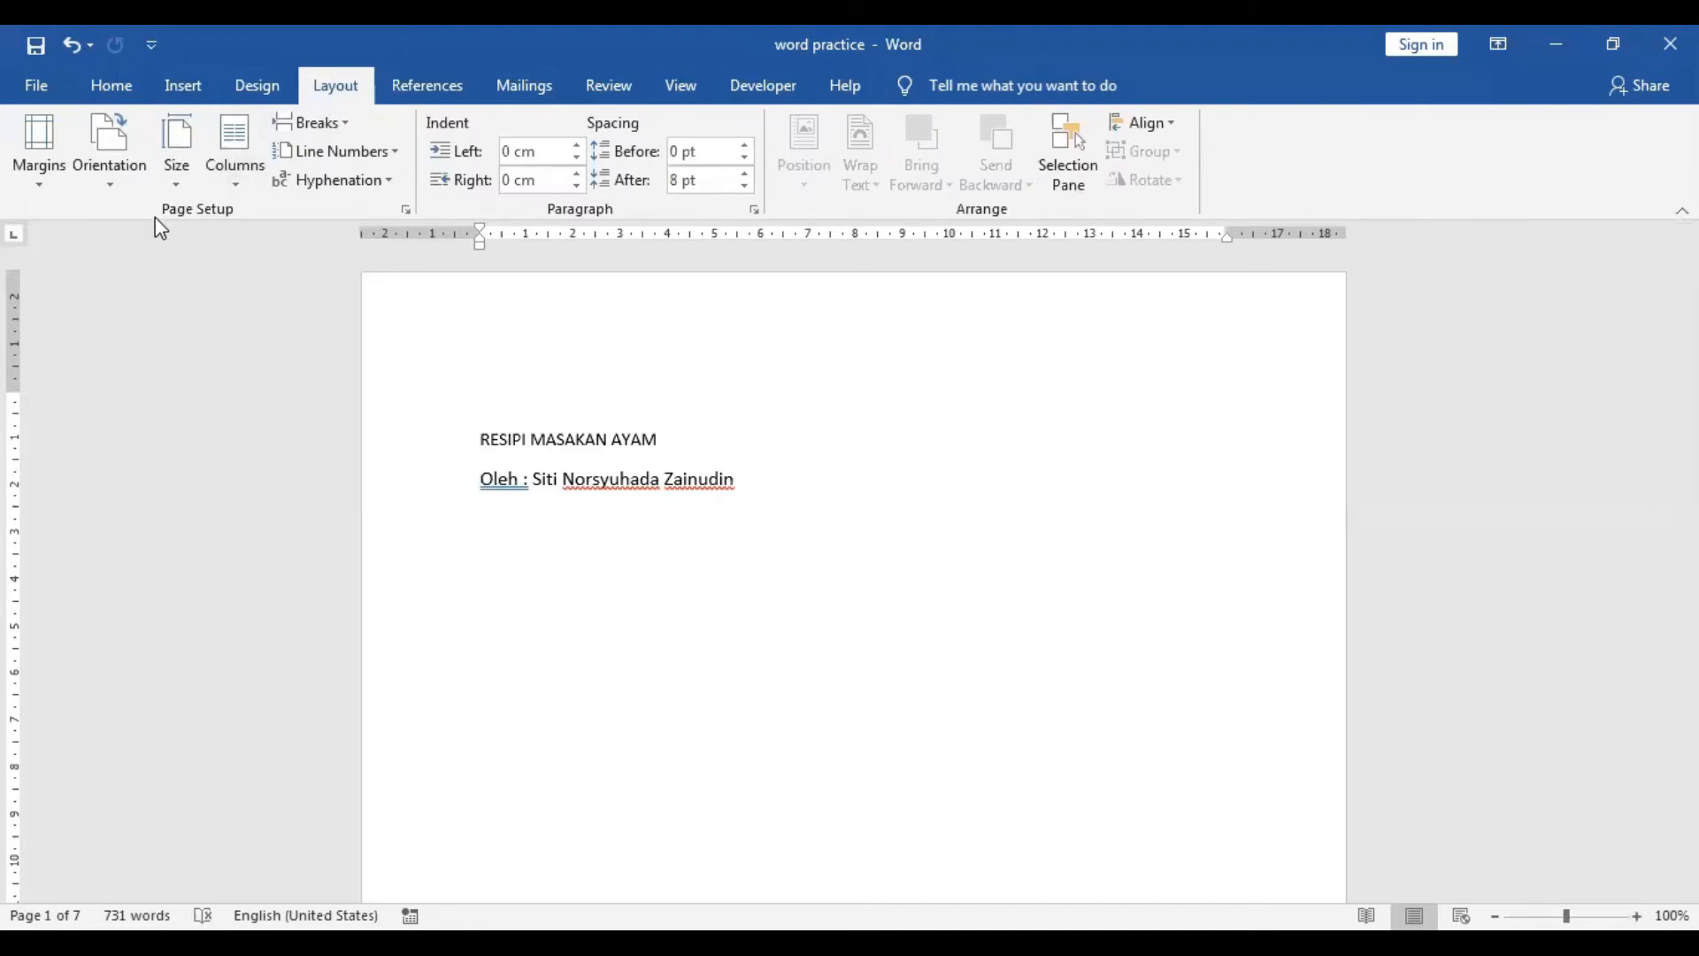
left_click(406, 211)
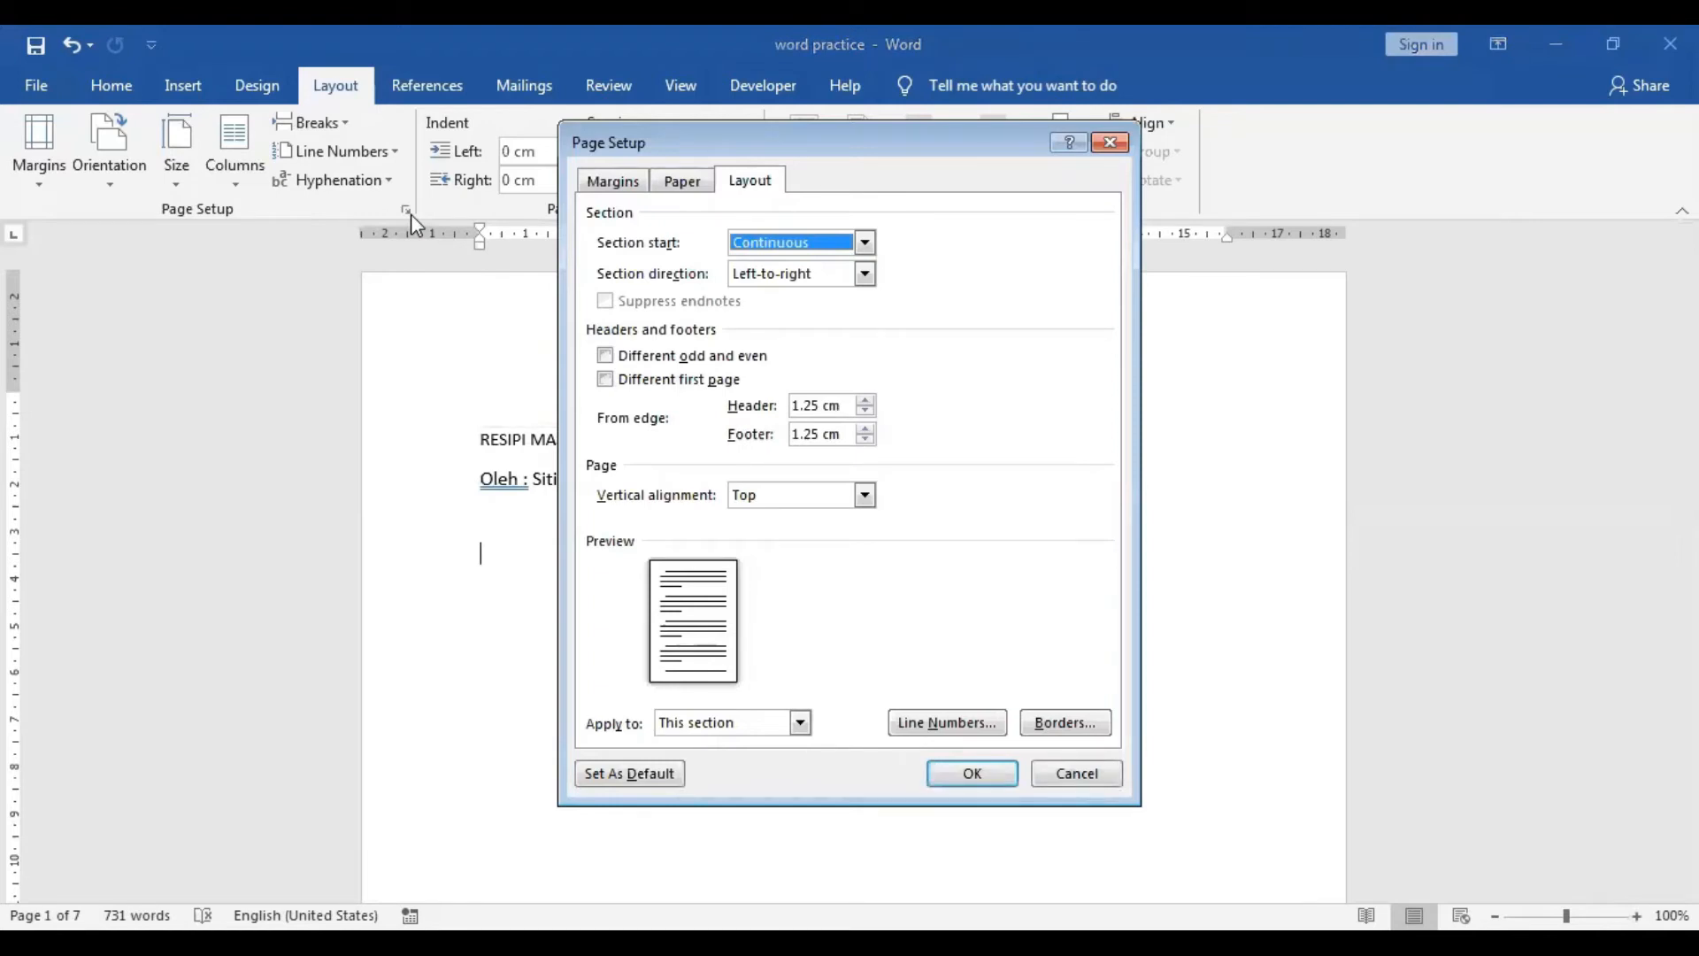
left_click(1075, 724)
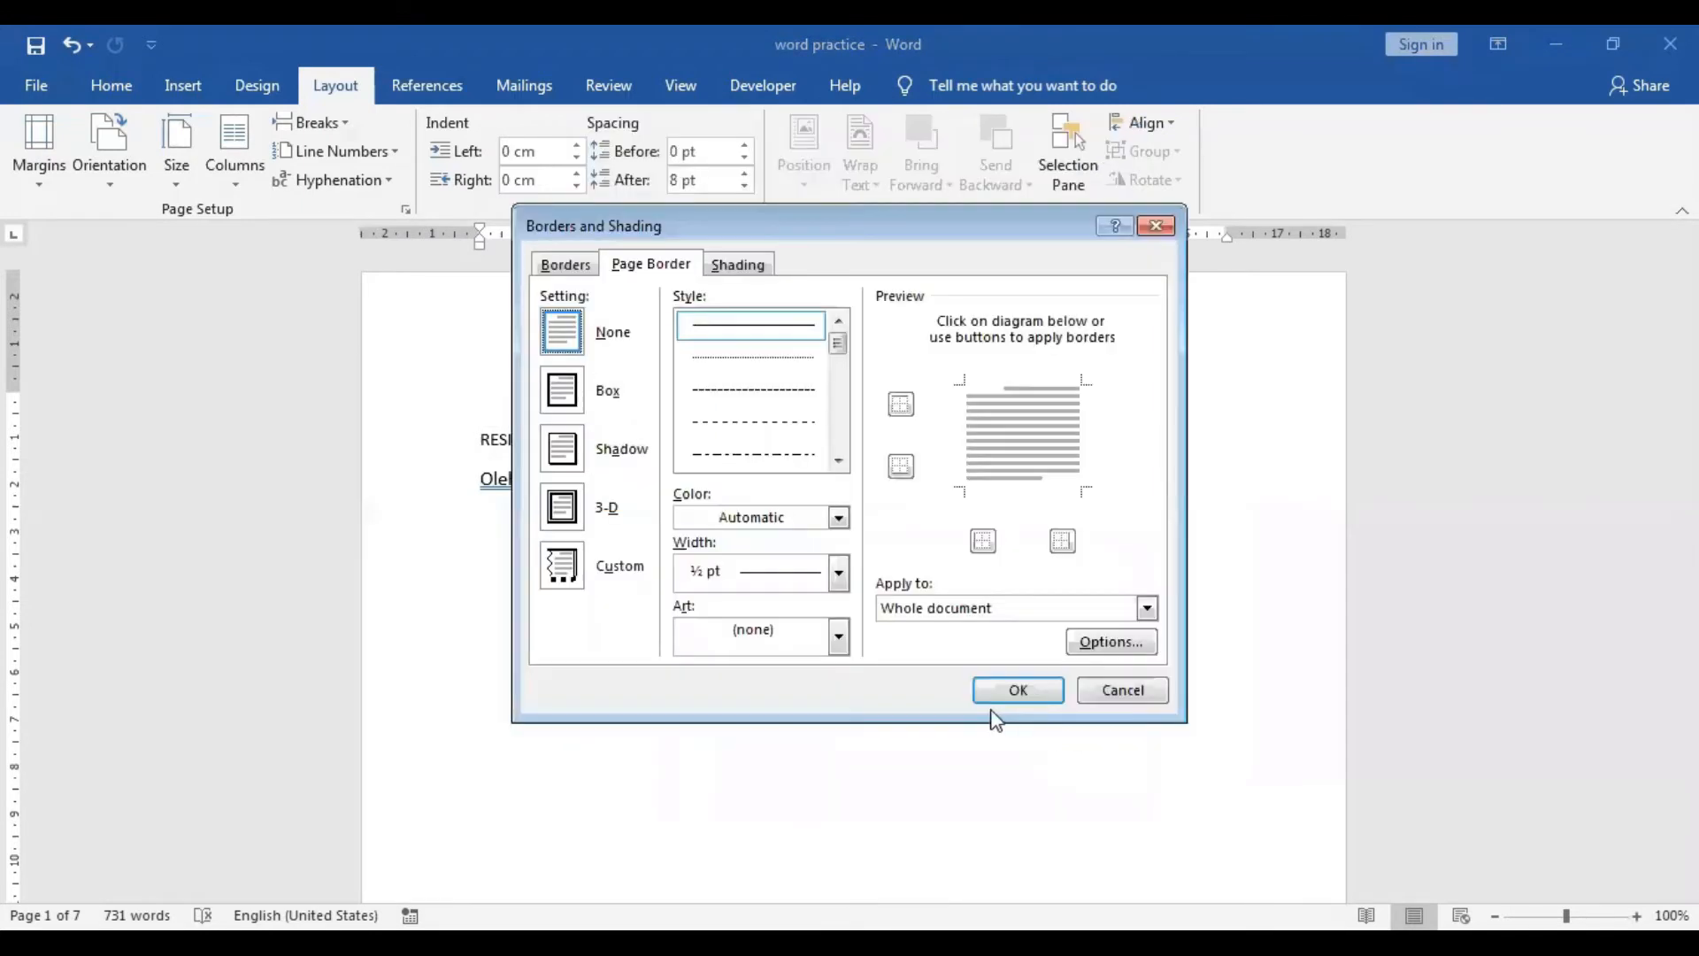
left_click(839, 637)
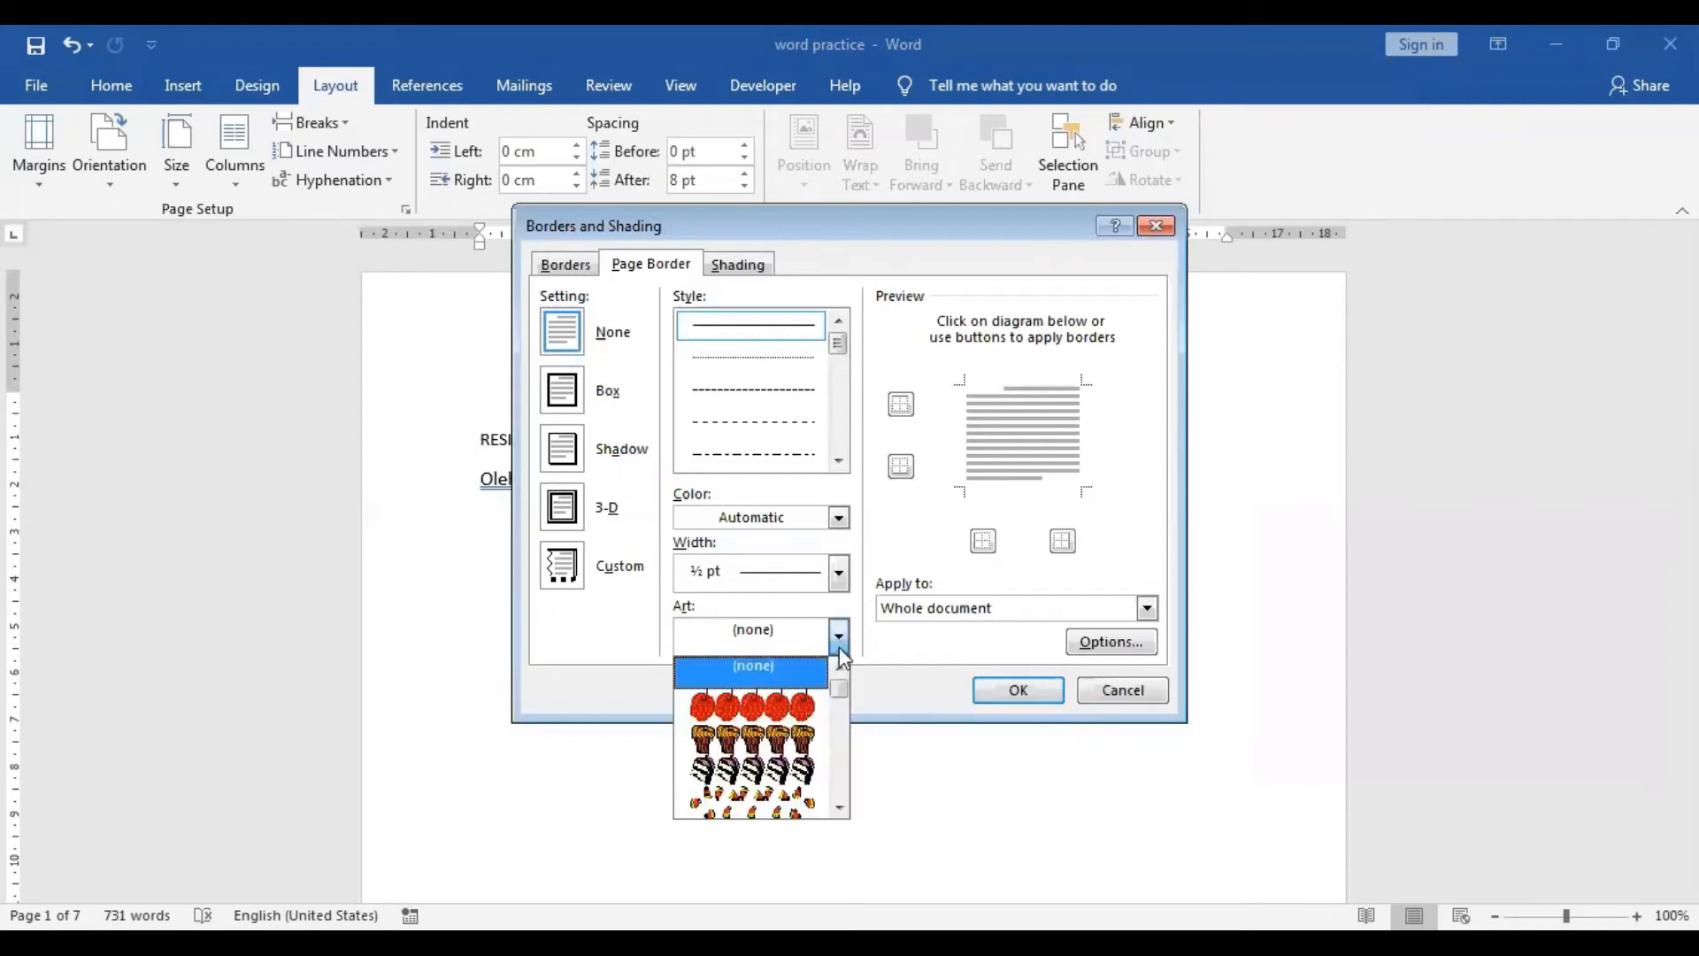
left_click(838, 808)
left_click(838, 808)
left_click(838, 808)
left_click(838, 808)
left_click(838, 808)
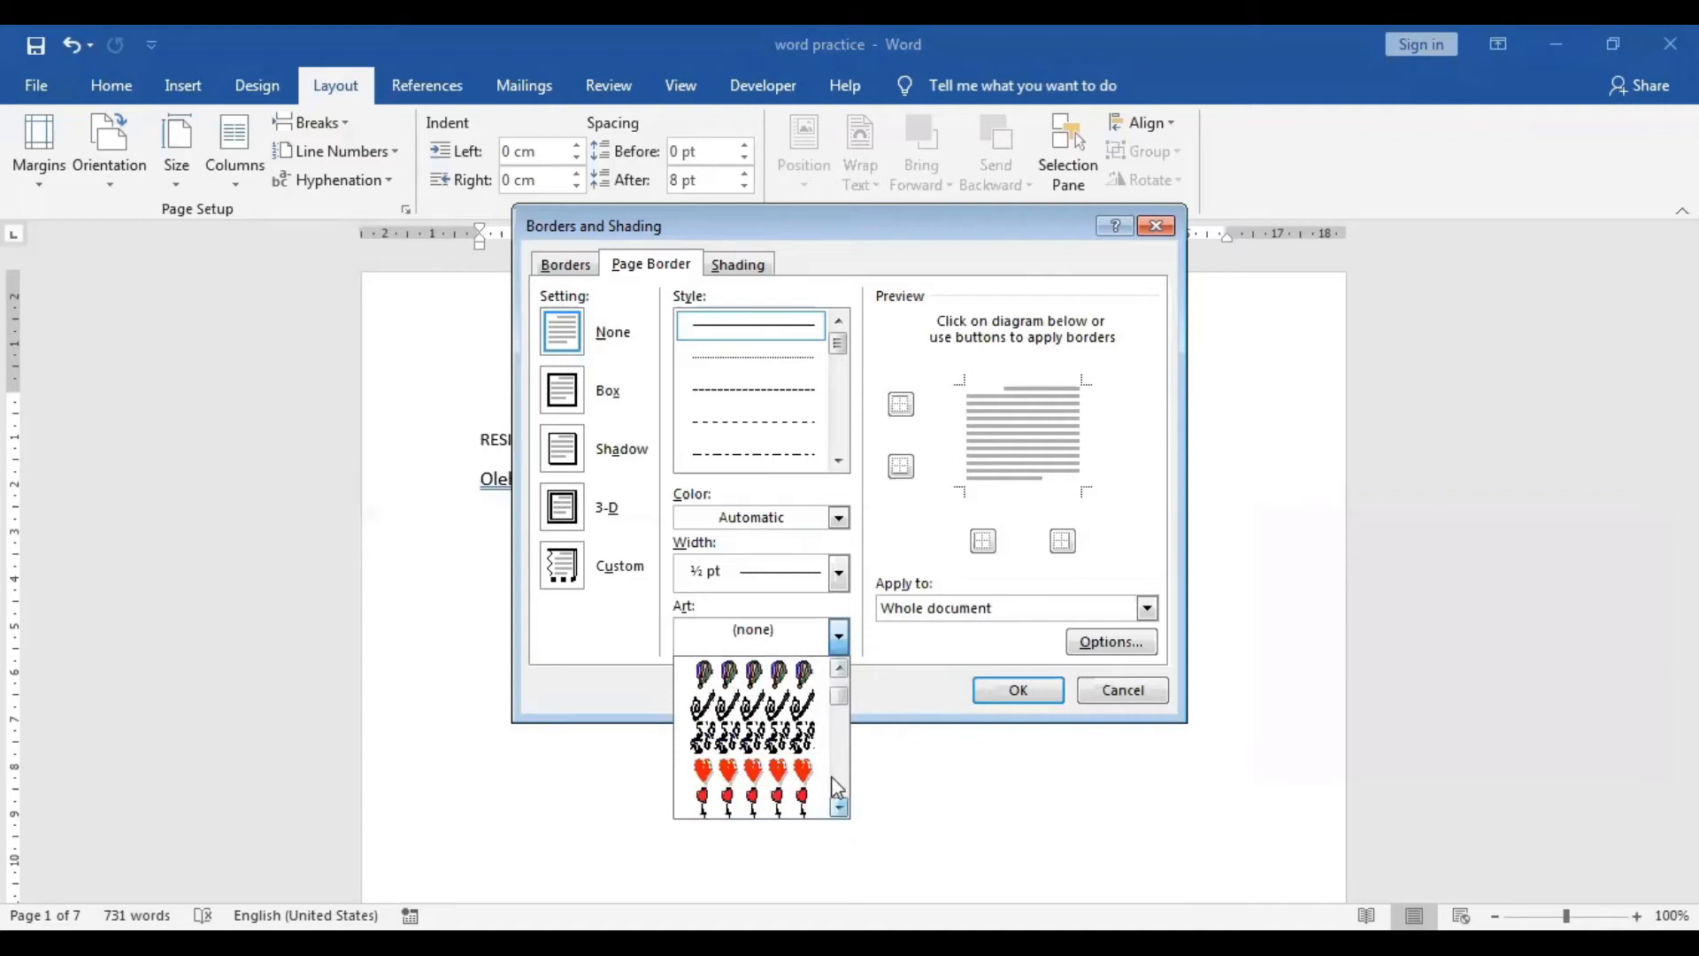
left_click(801, 748)
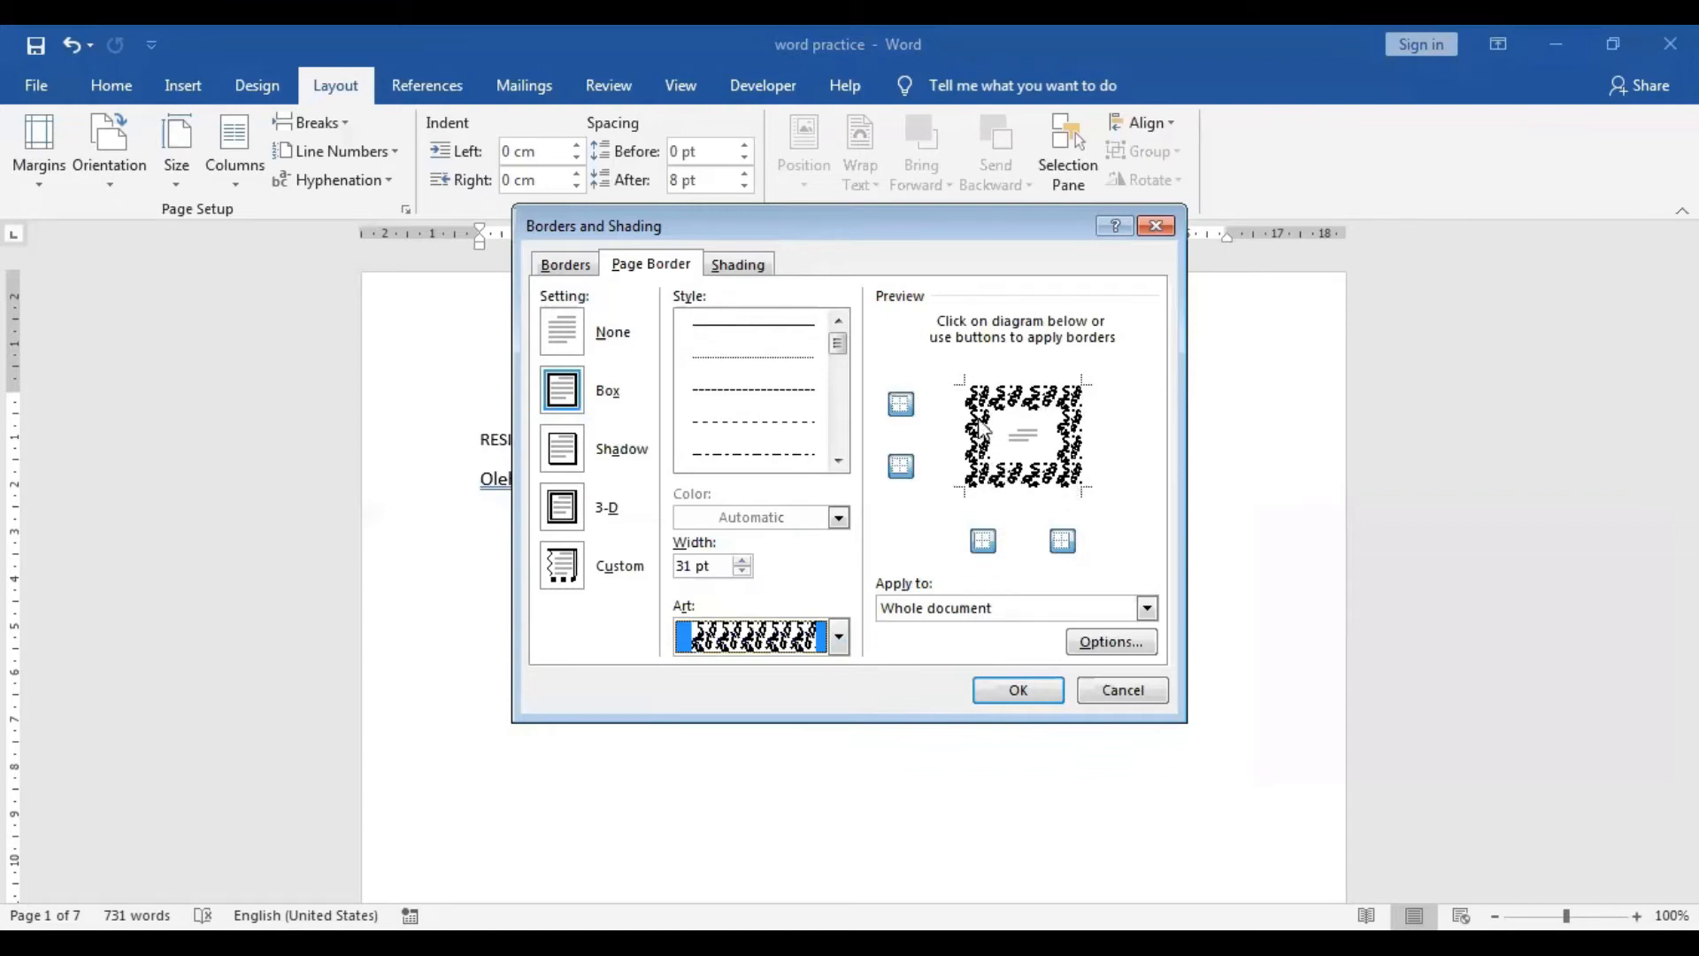
Toggle the art border's left, bottom and right sides off and back on in the preview.
left_click(901, 466)
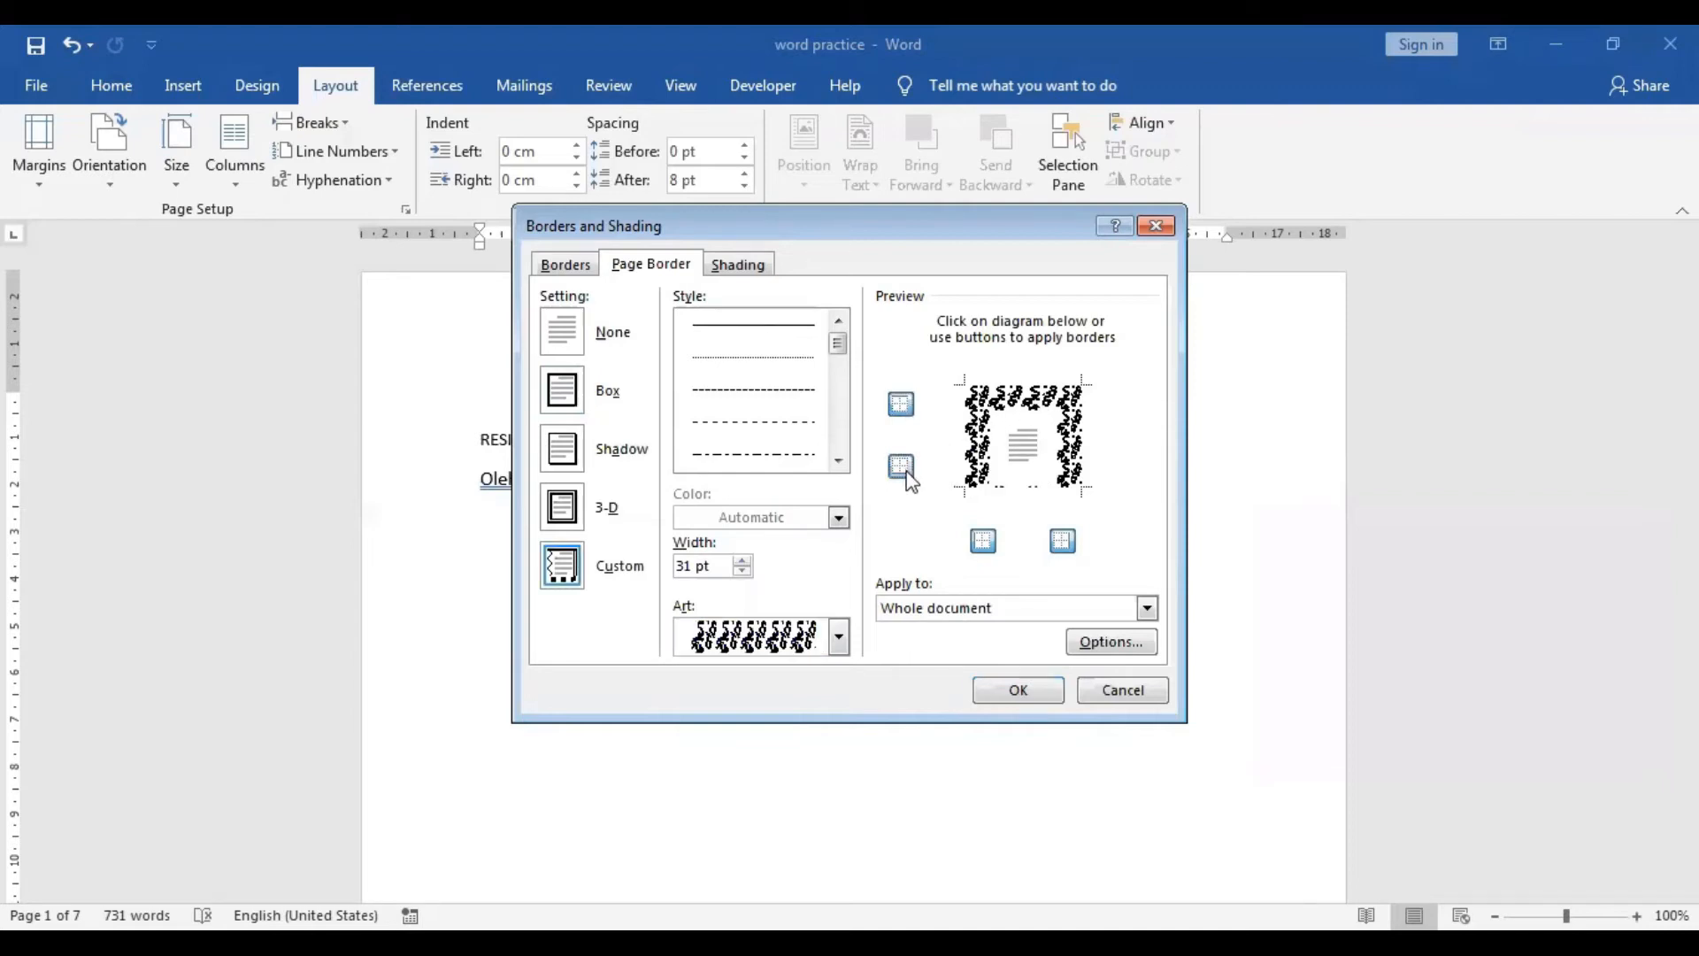
left_click(983, 541)
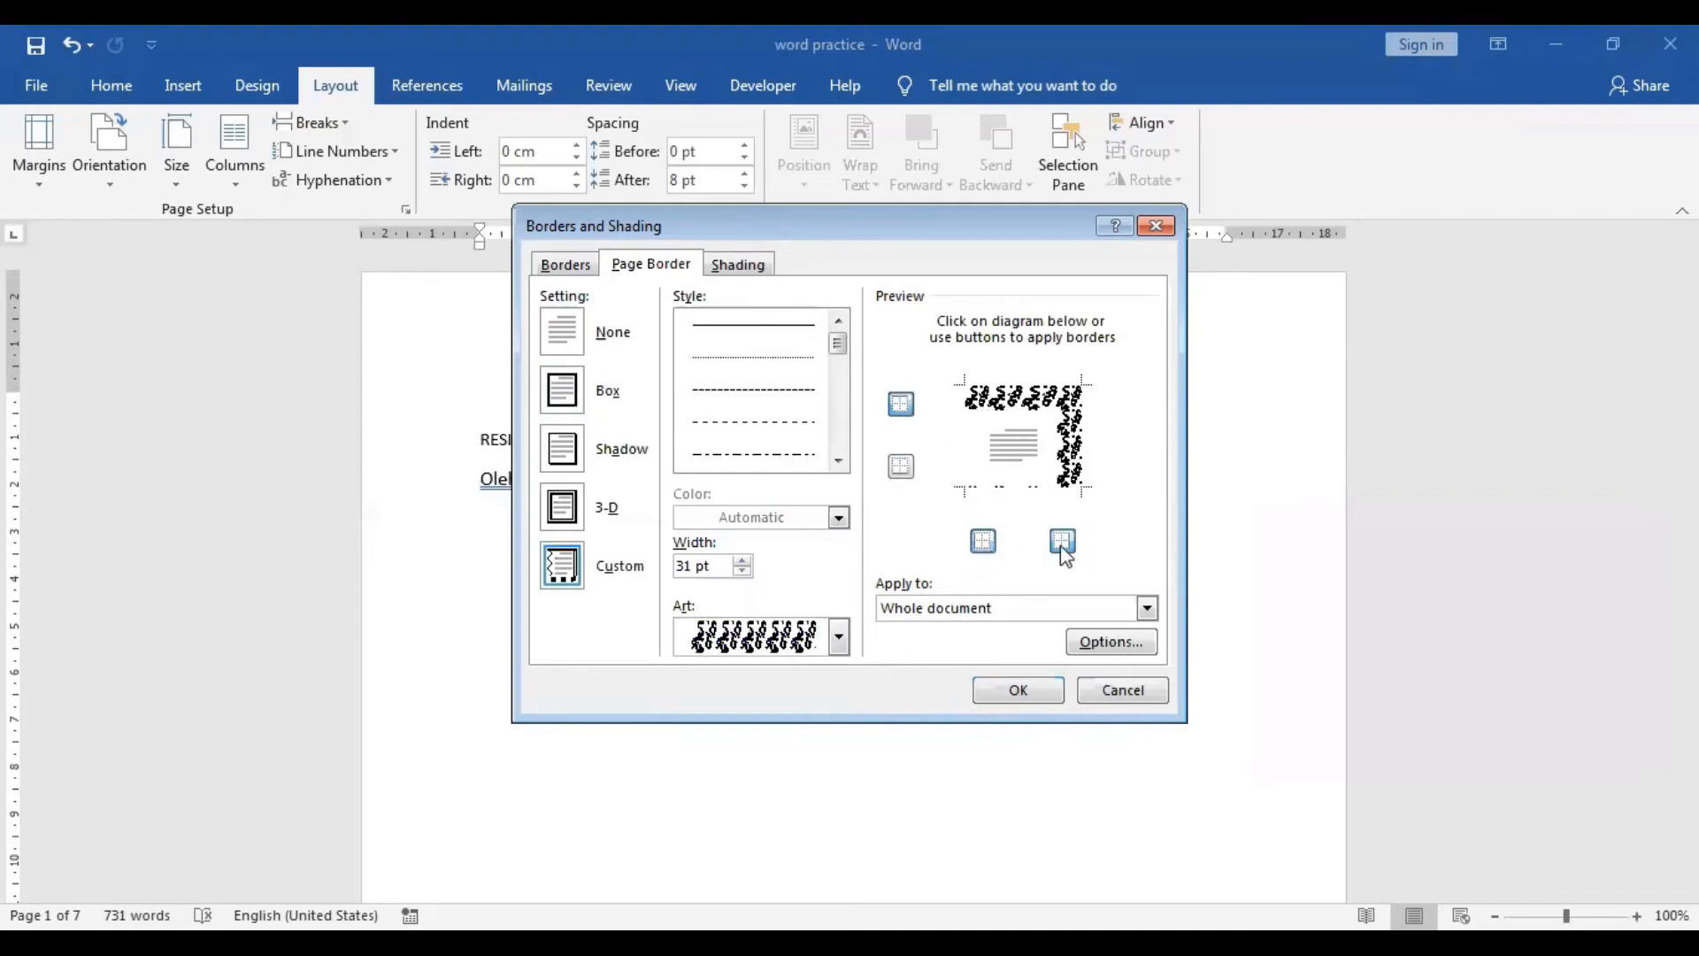
left_click(1063, 542)
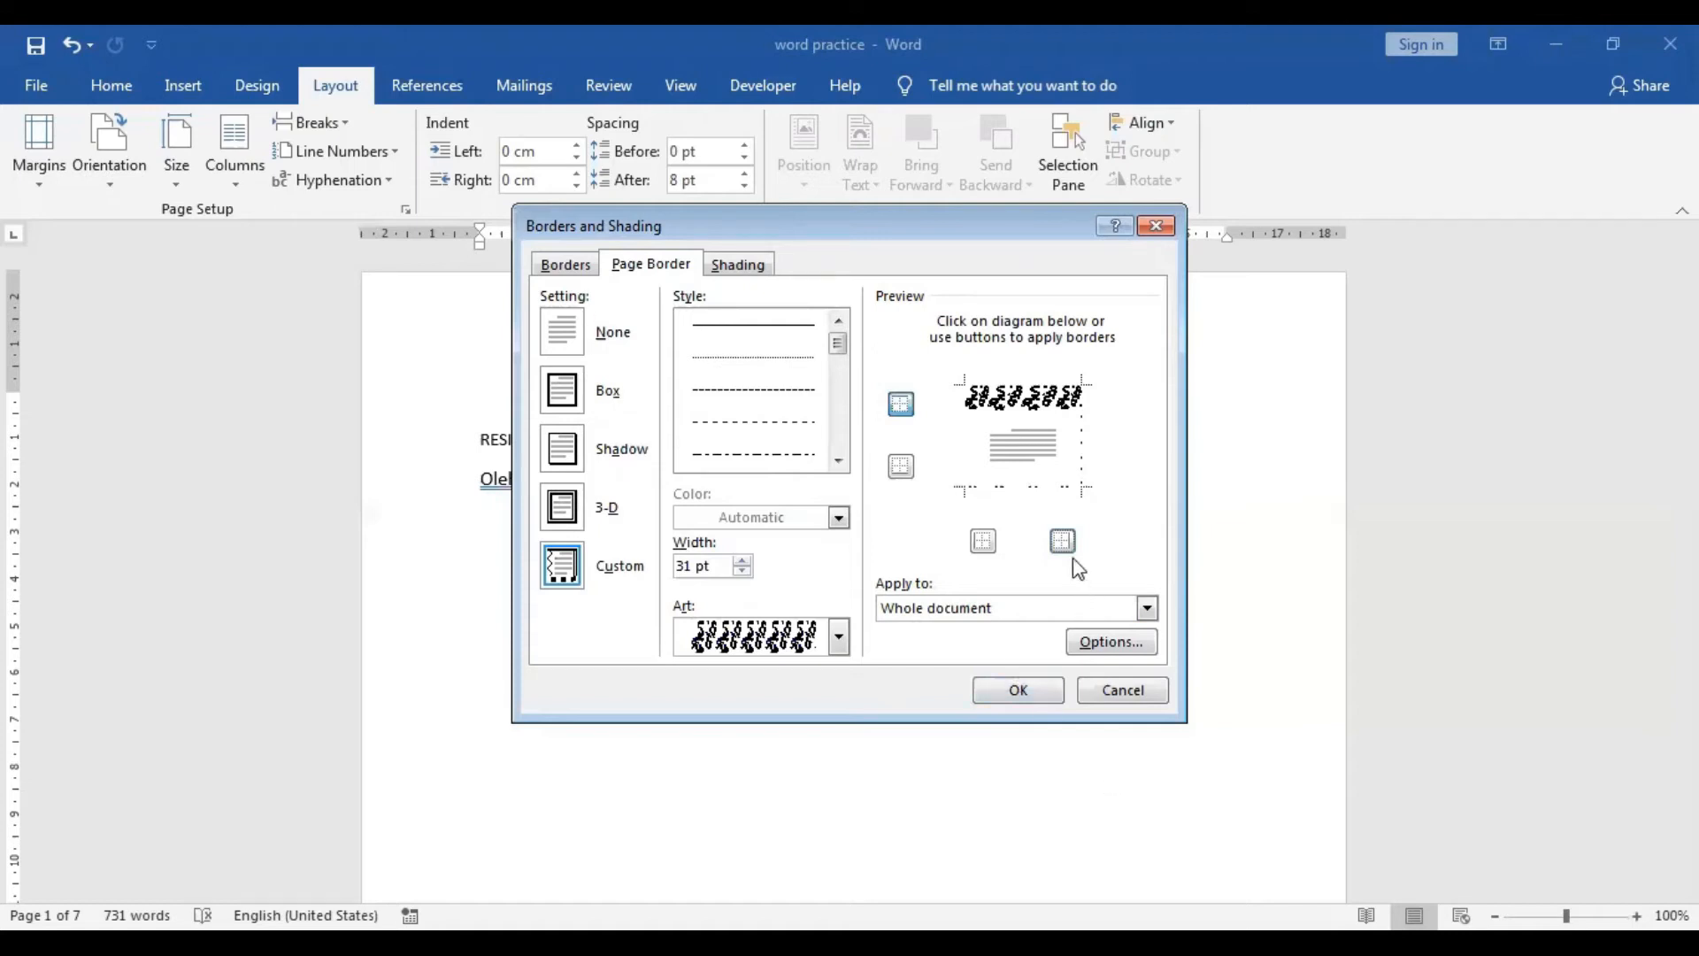
left_click(996, 545)
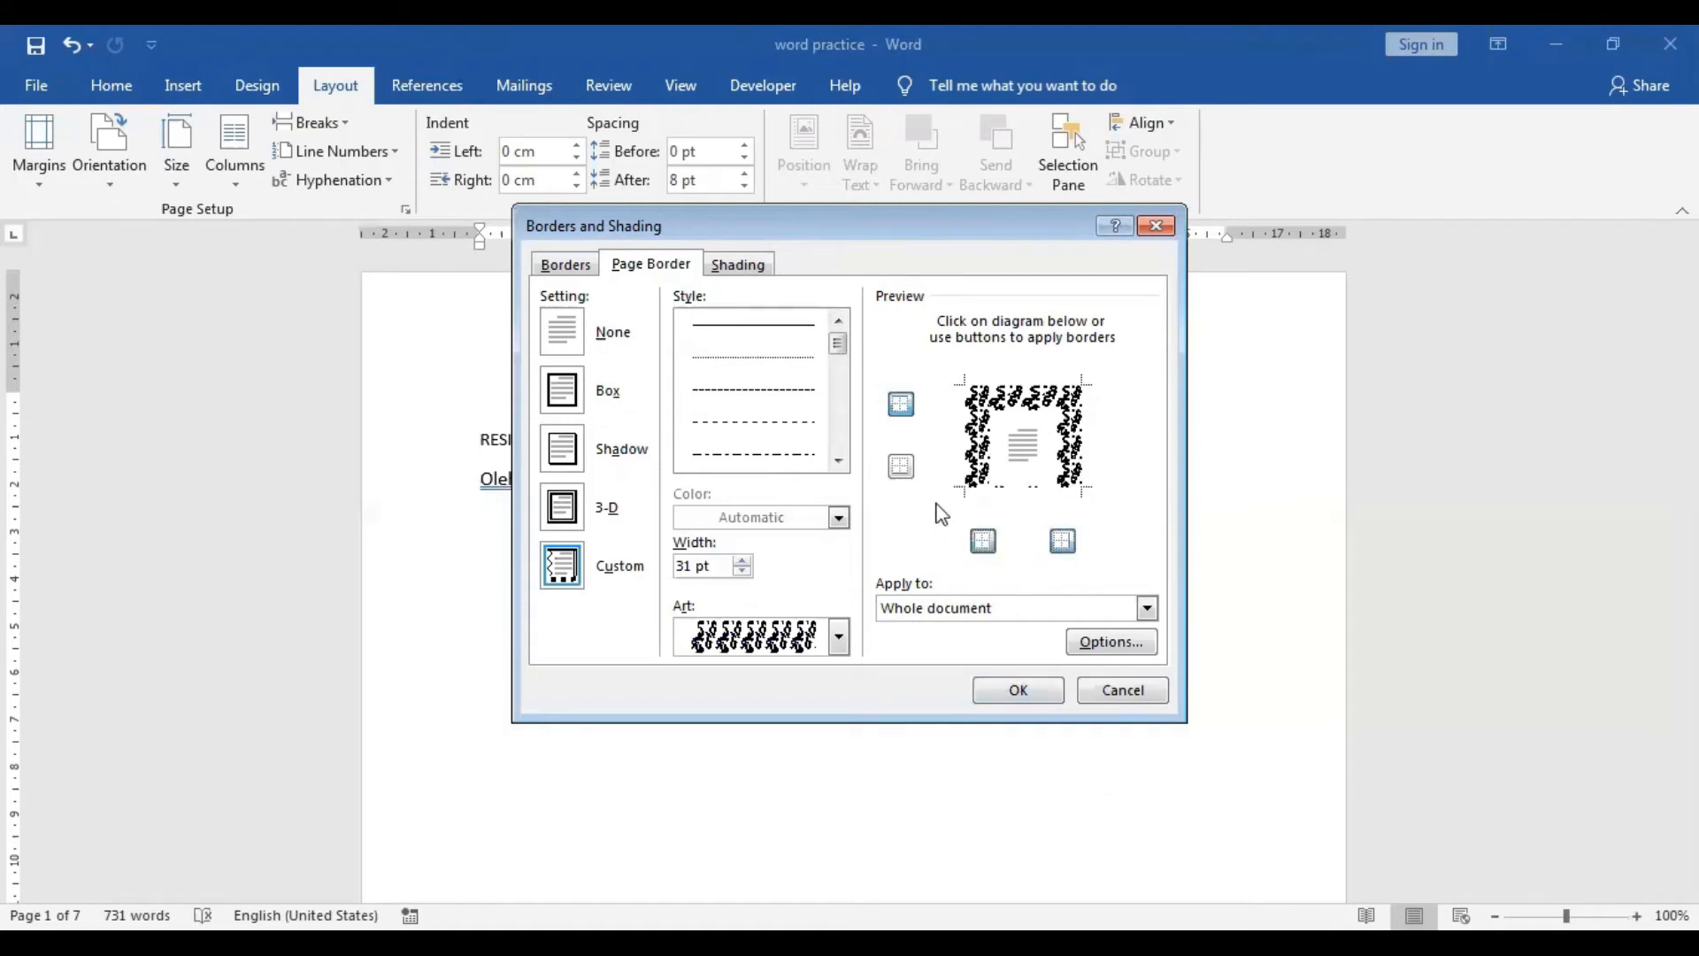
left_click(901, 467)
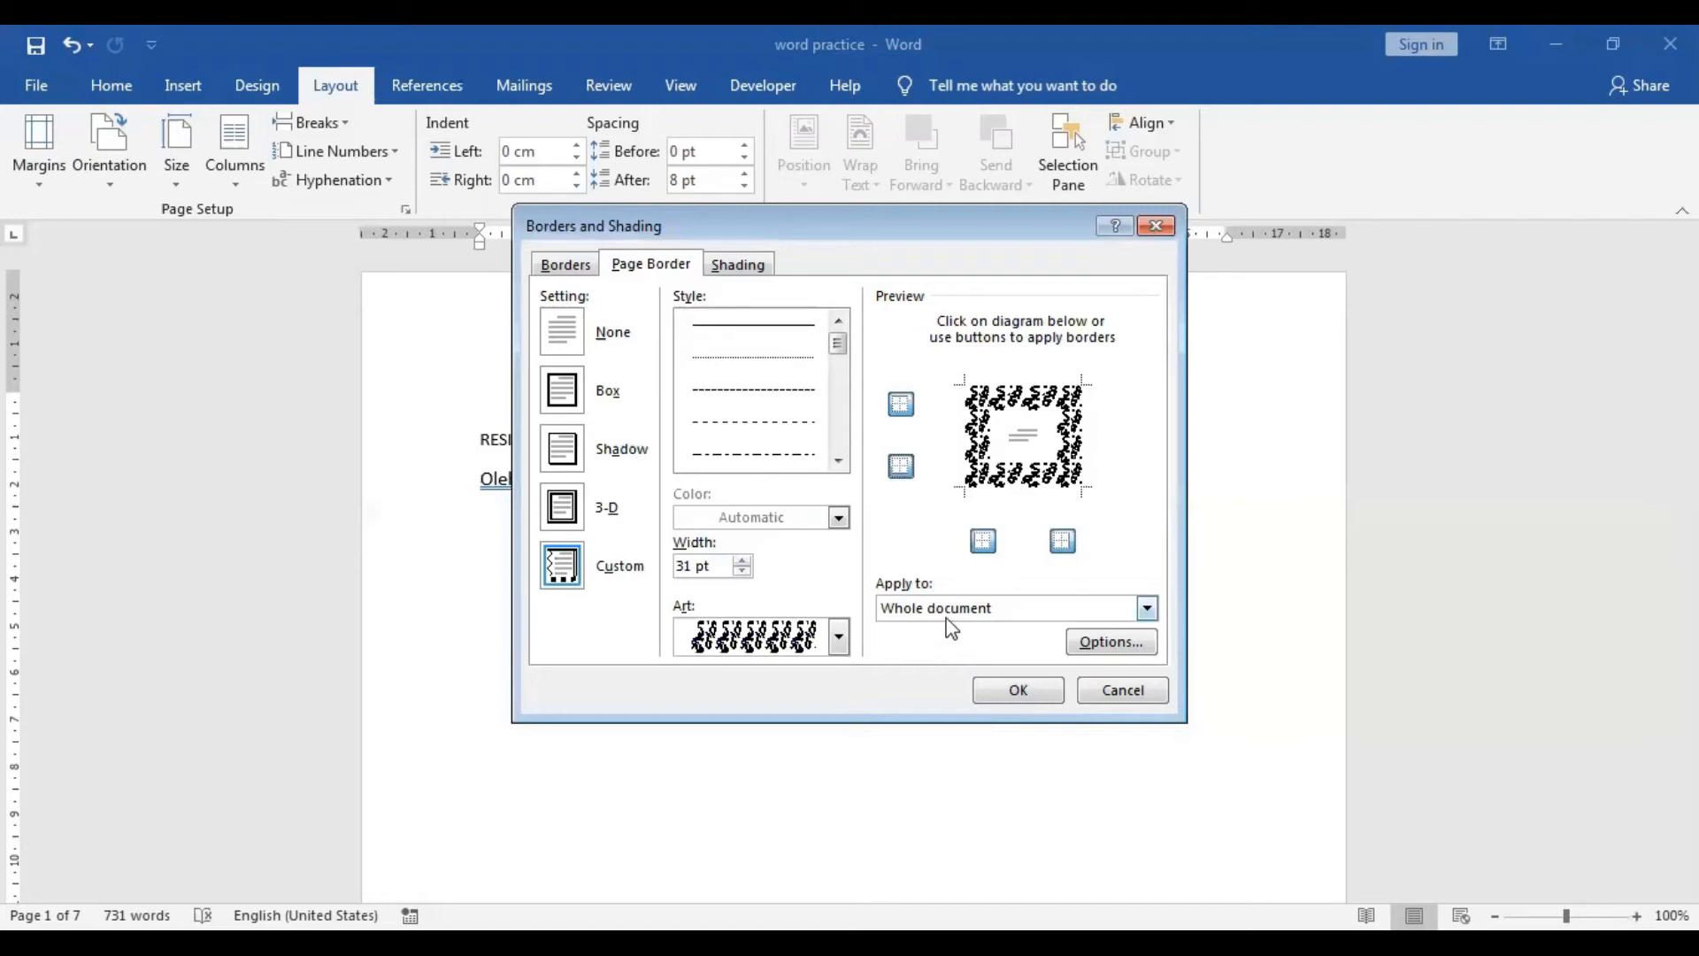
Apply the art border to this section's first page only and switch to a one-page view.
left_click(985, 615)
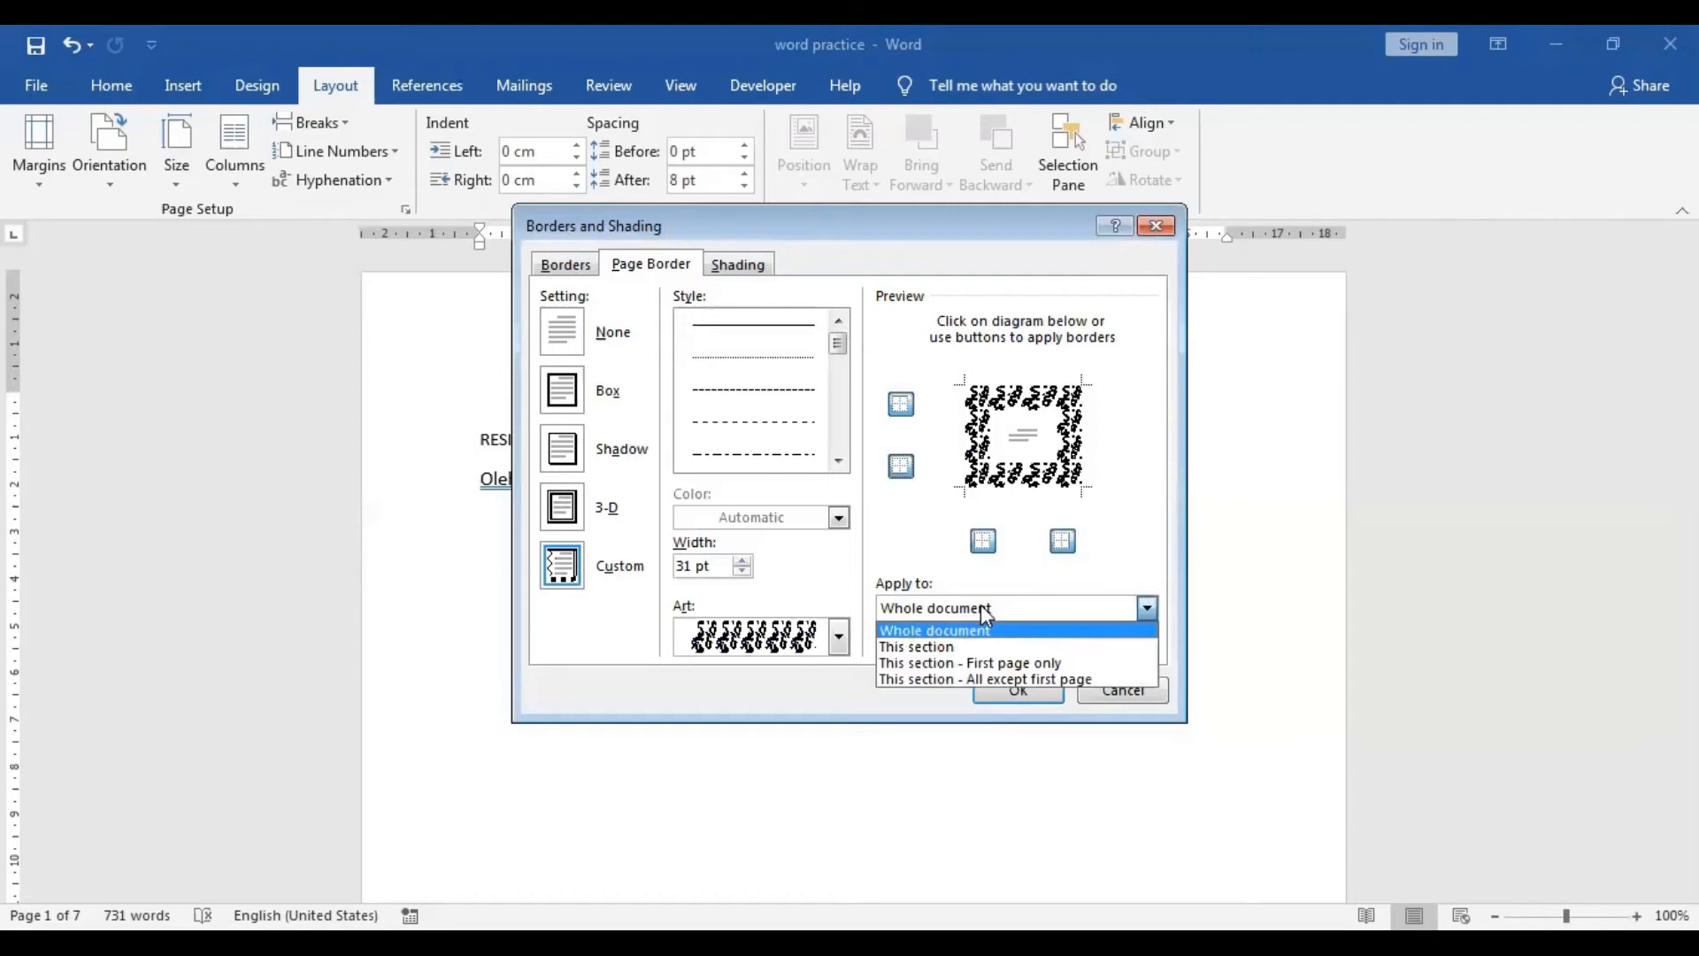
left_click(980, 665)
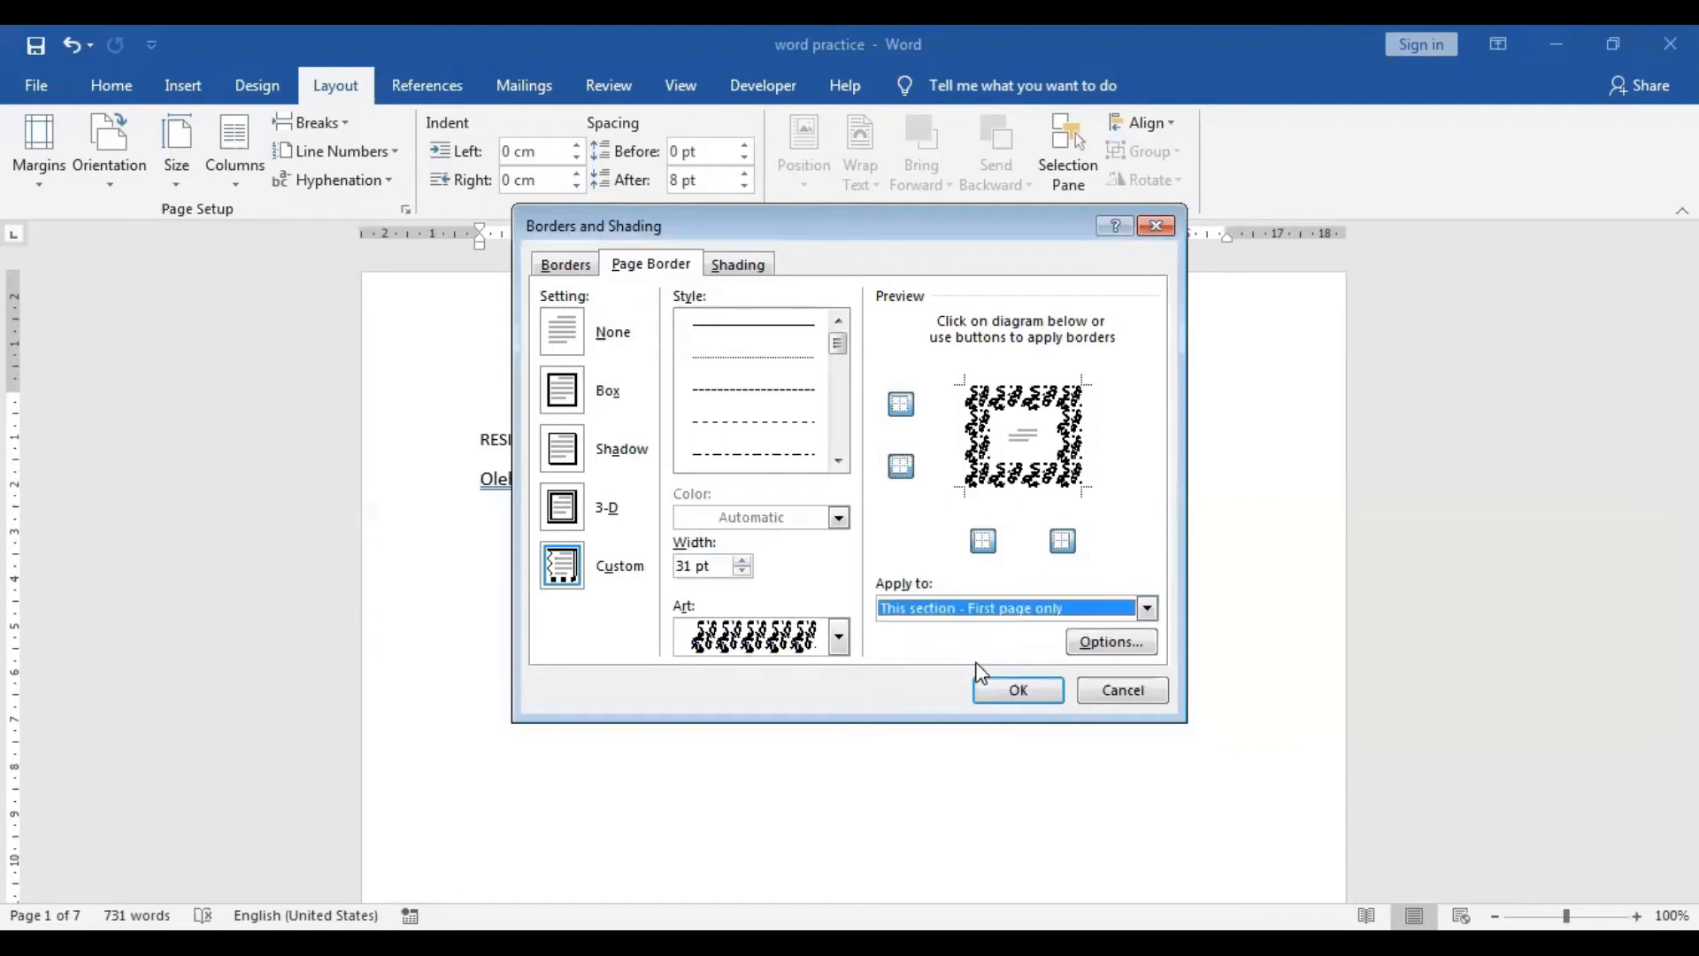
left_click(1011, 698)
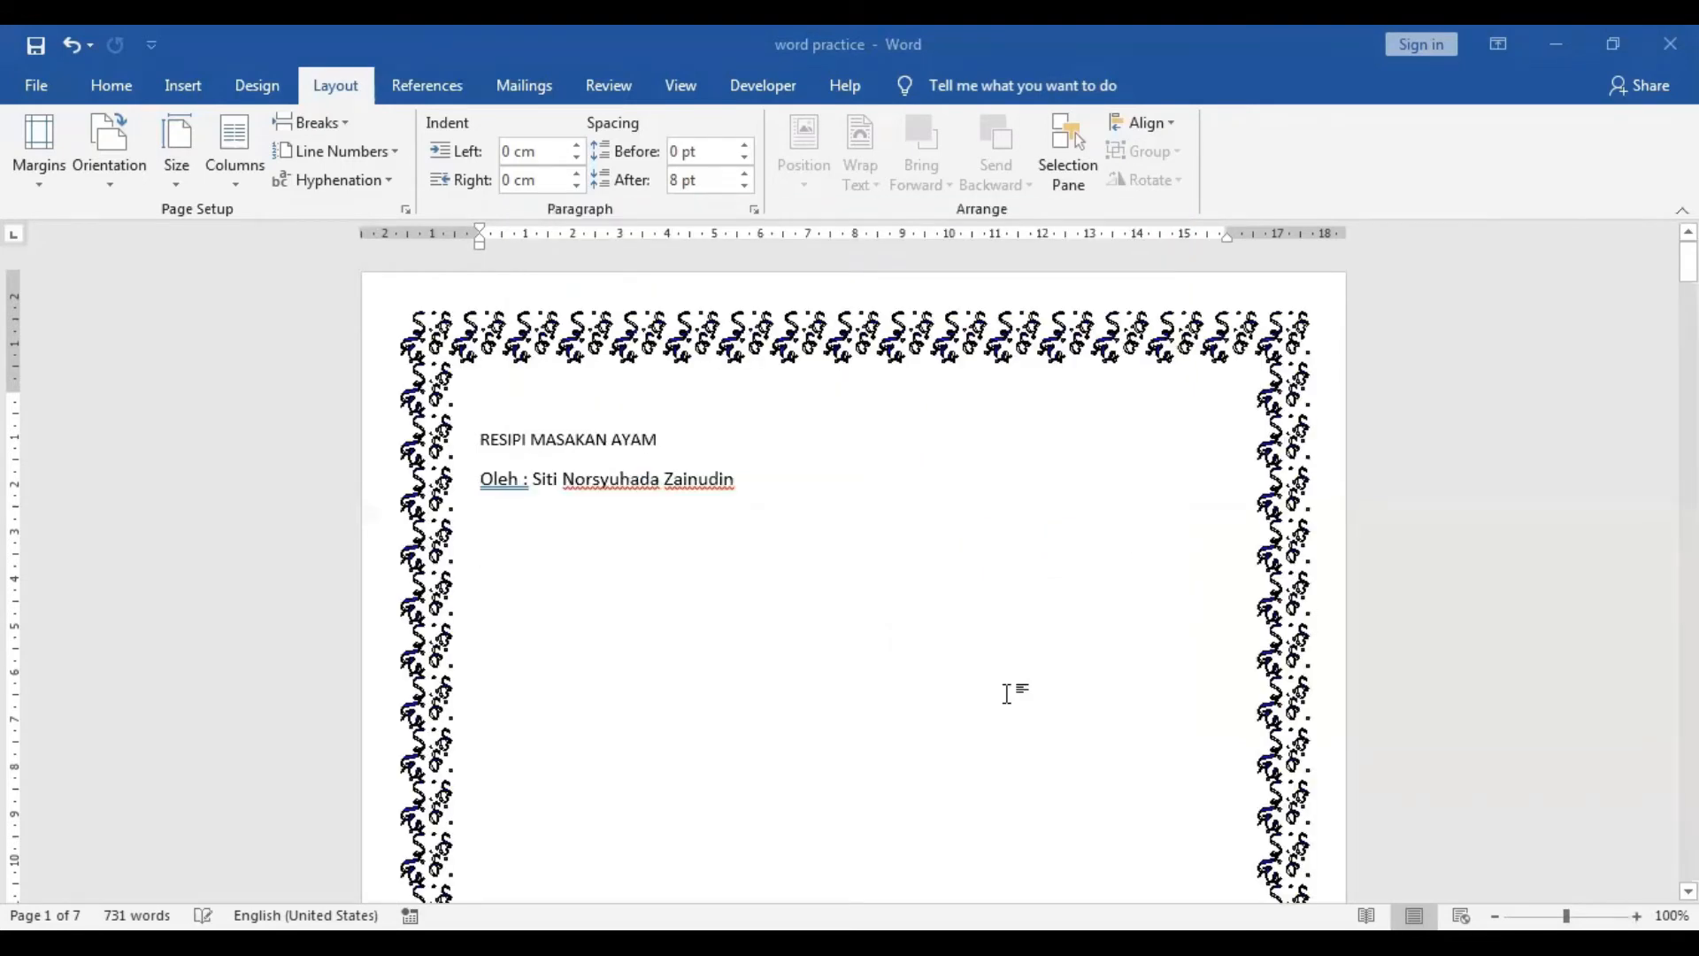
left_click(693, 96)
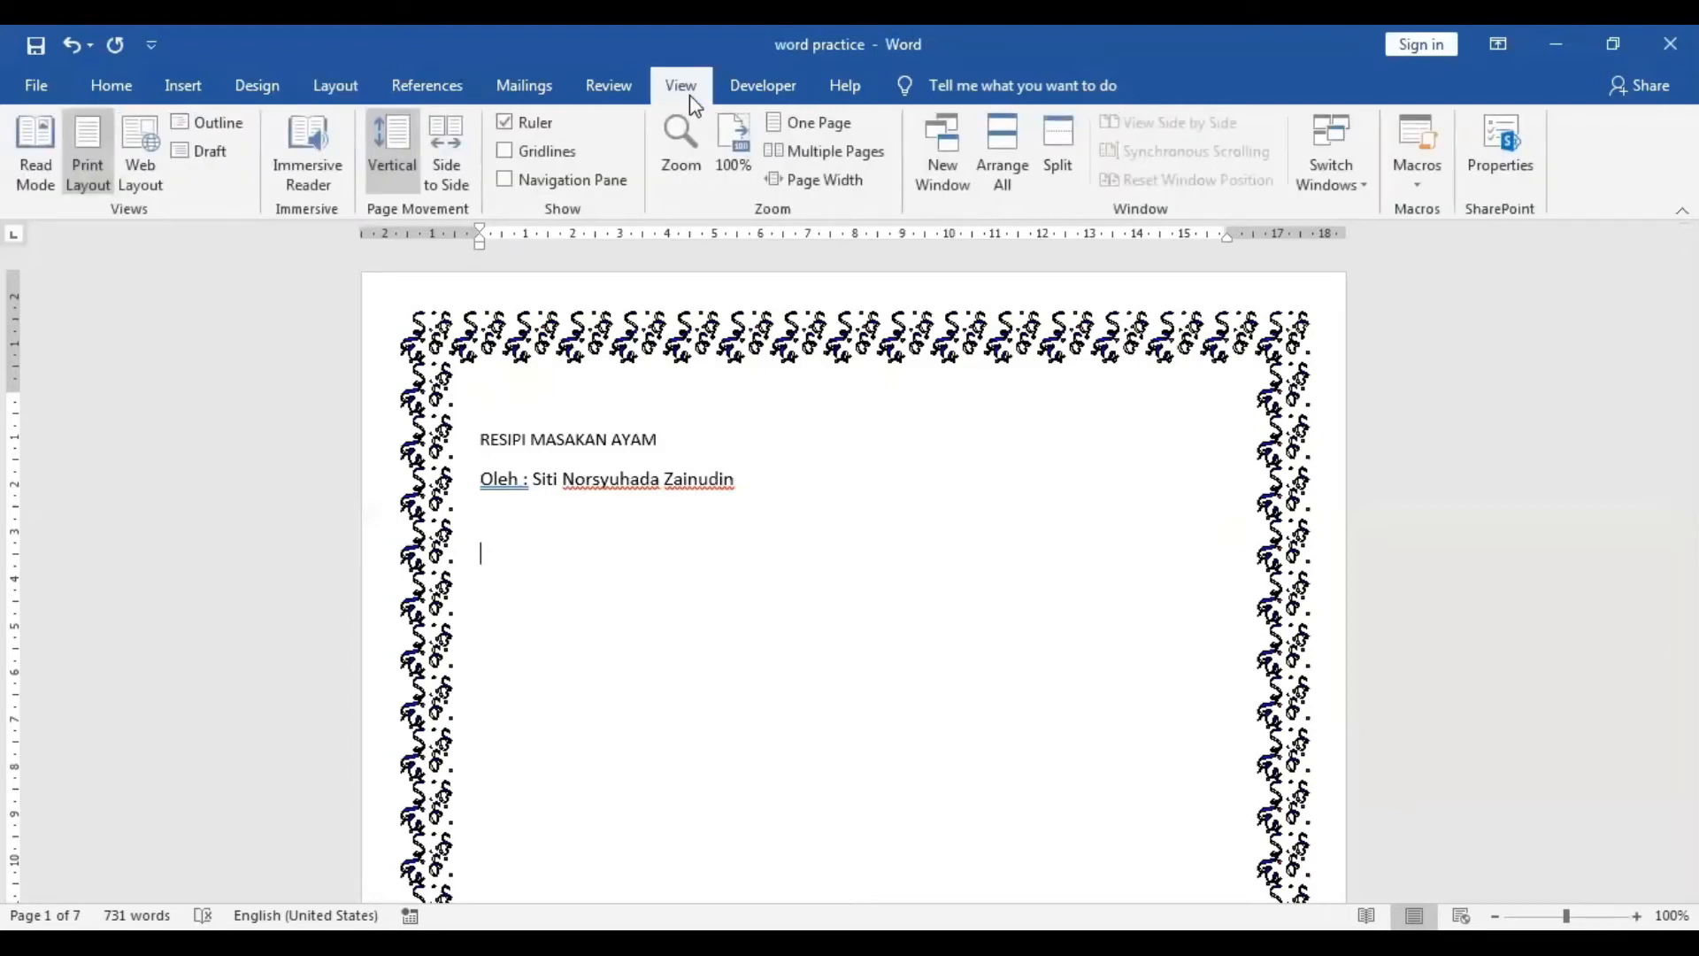
left_click(796, 123)
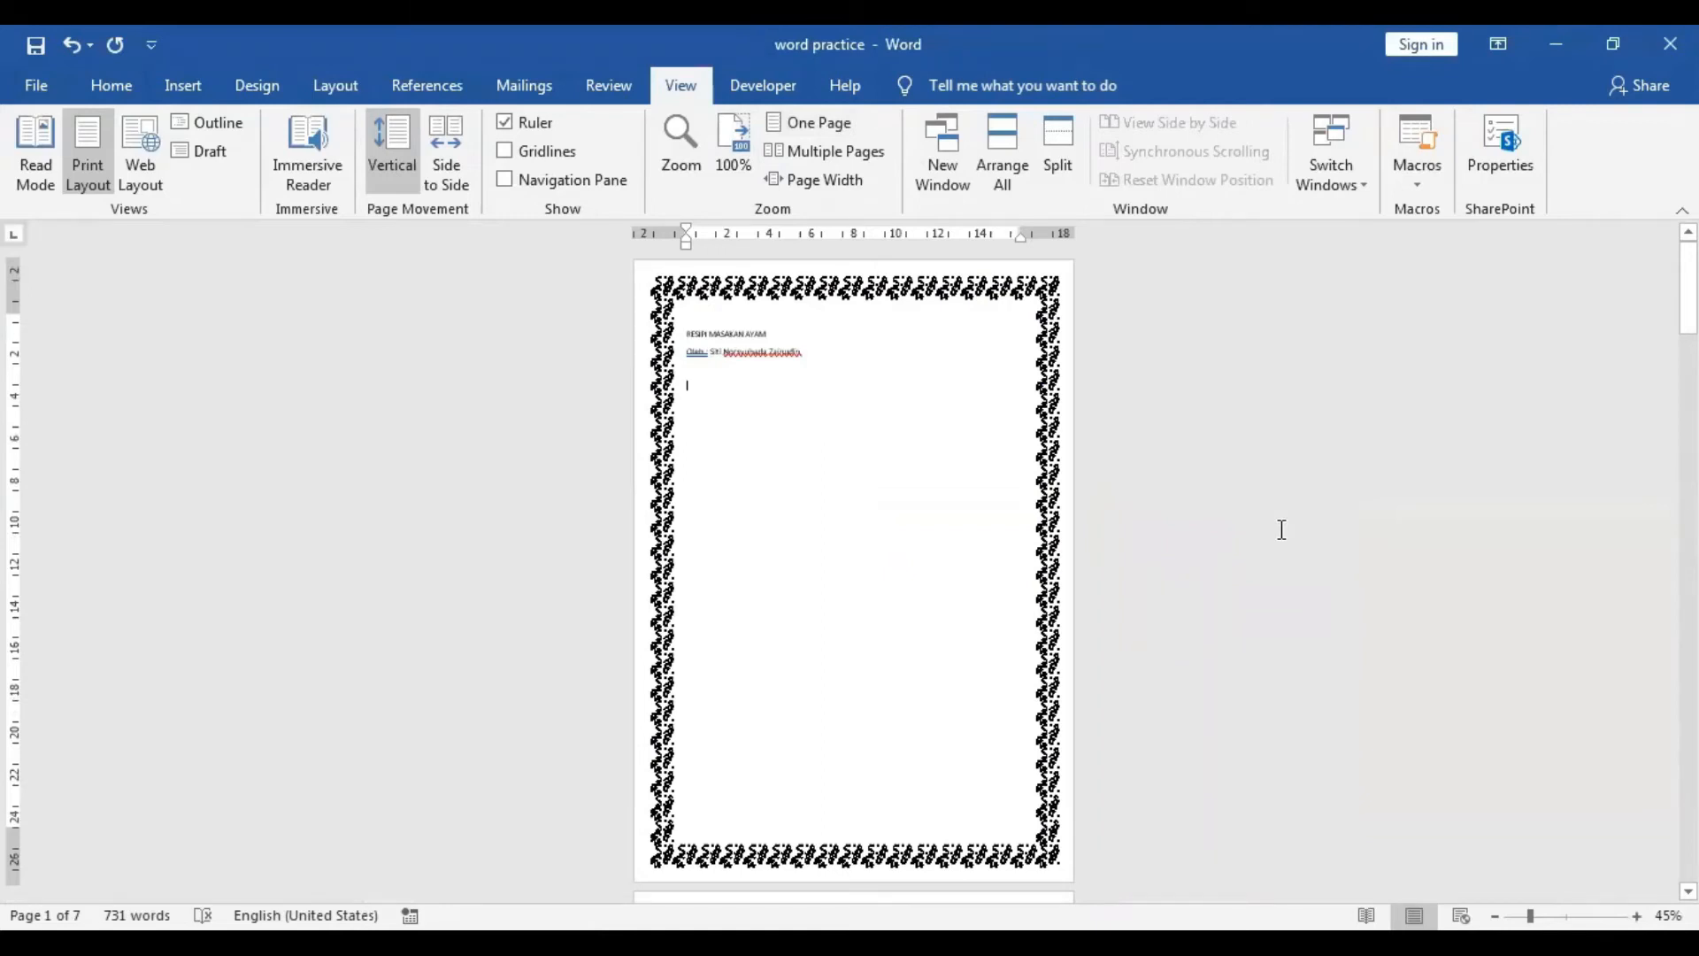
Zoom to 100%, hide the white space between pages, and set the first recipe, Ayam Masak Merah, in two columns.
scroll(1282, 529, "down", 5)
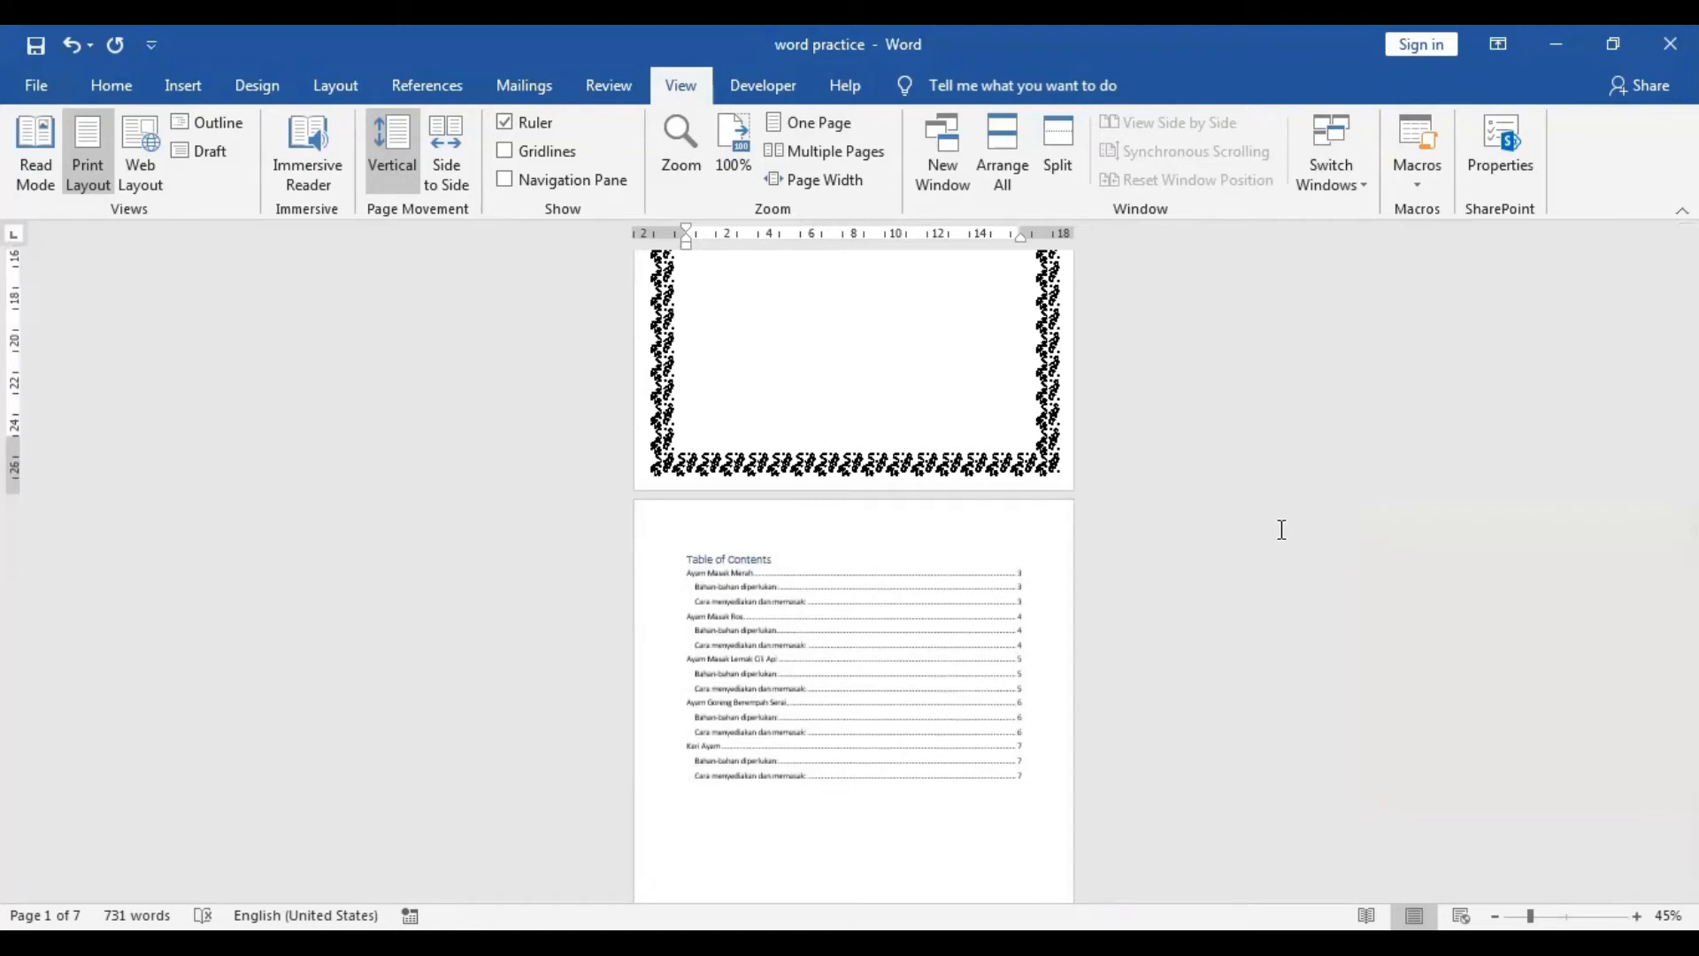
scroll(1282, 529, "up", 4)
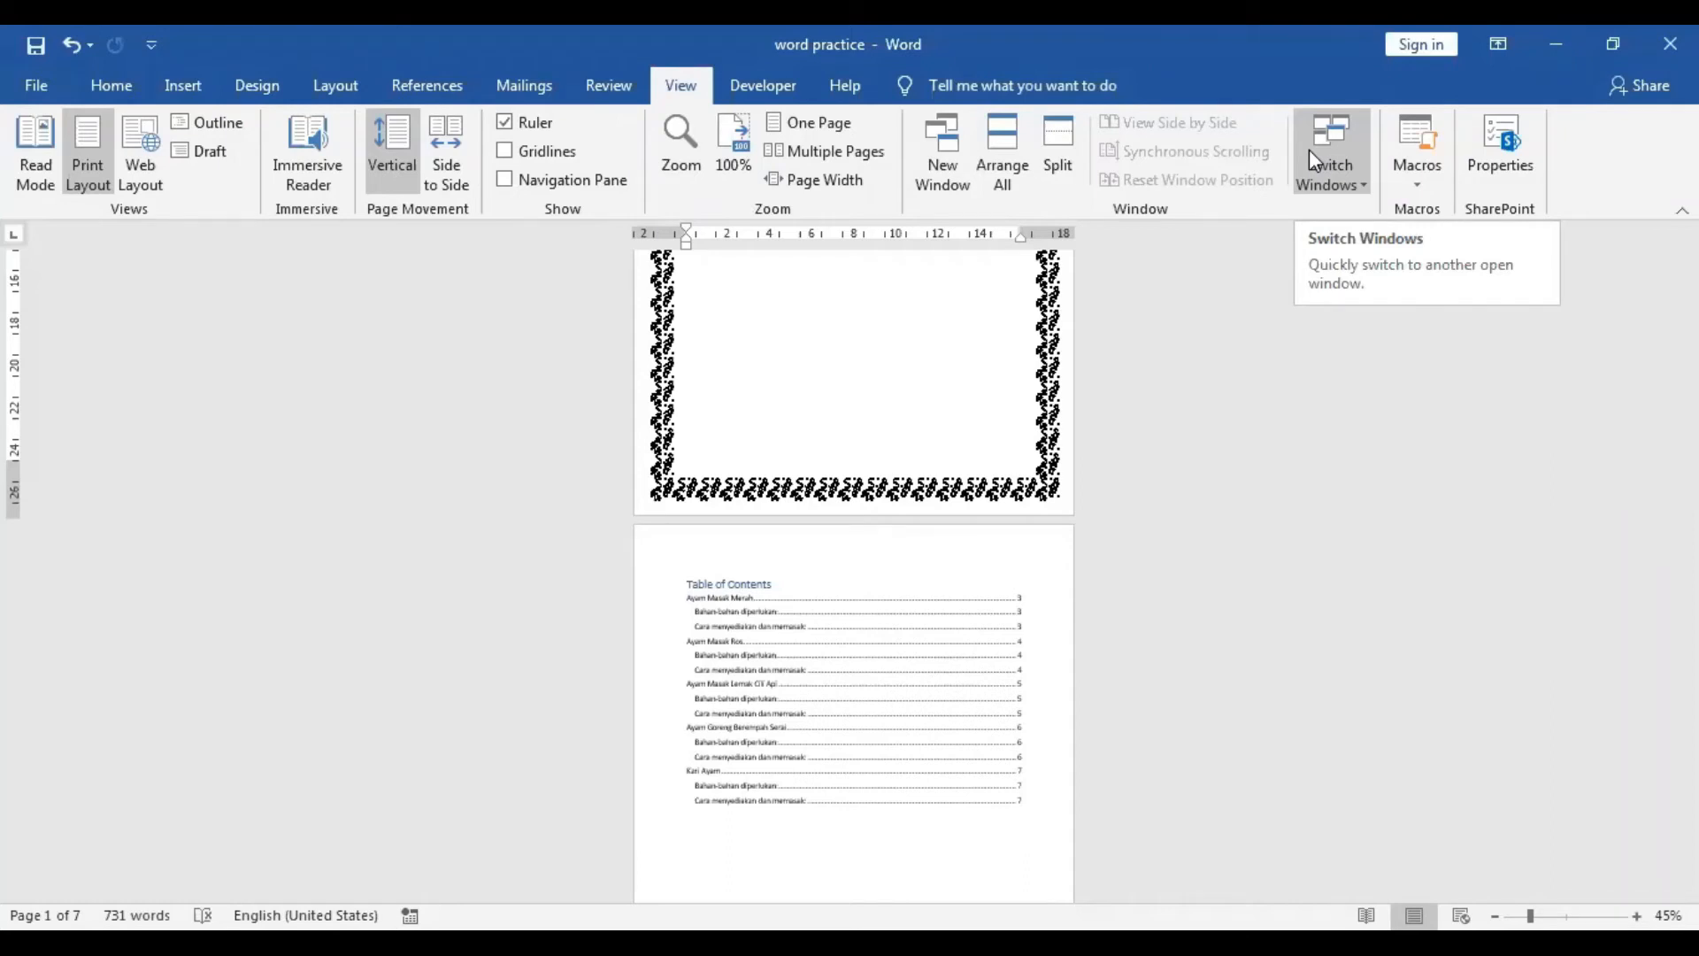
left_click(483, 726)
scroll(484, 727, "down", 10)
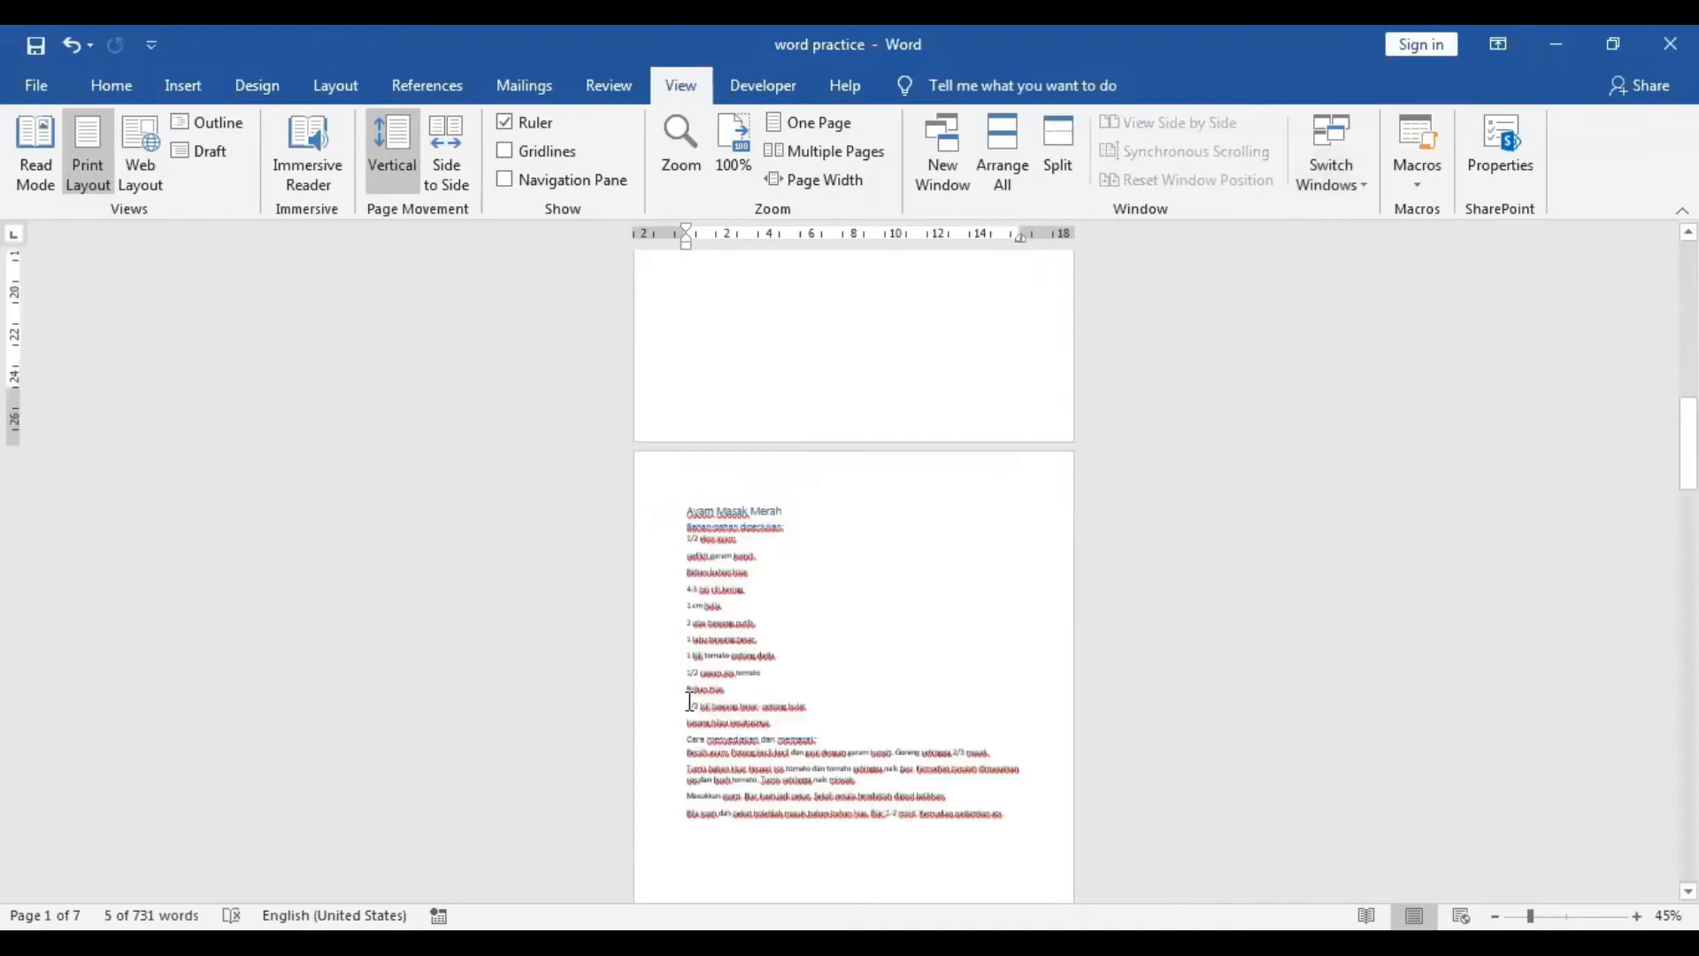
left_click(611, 85)
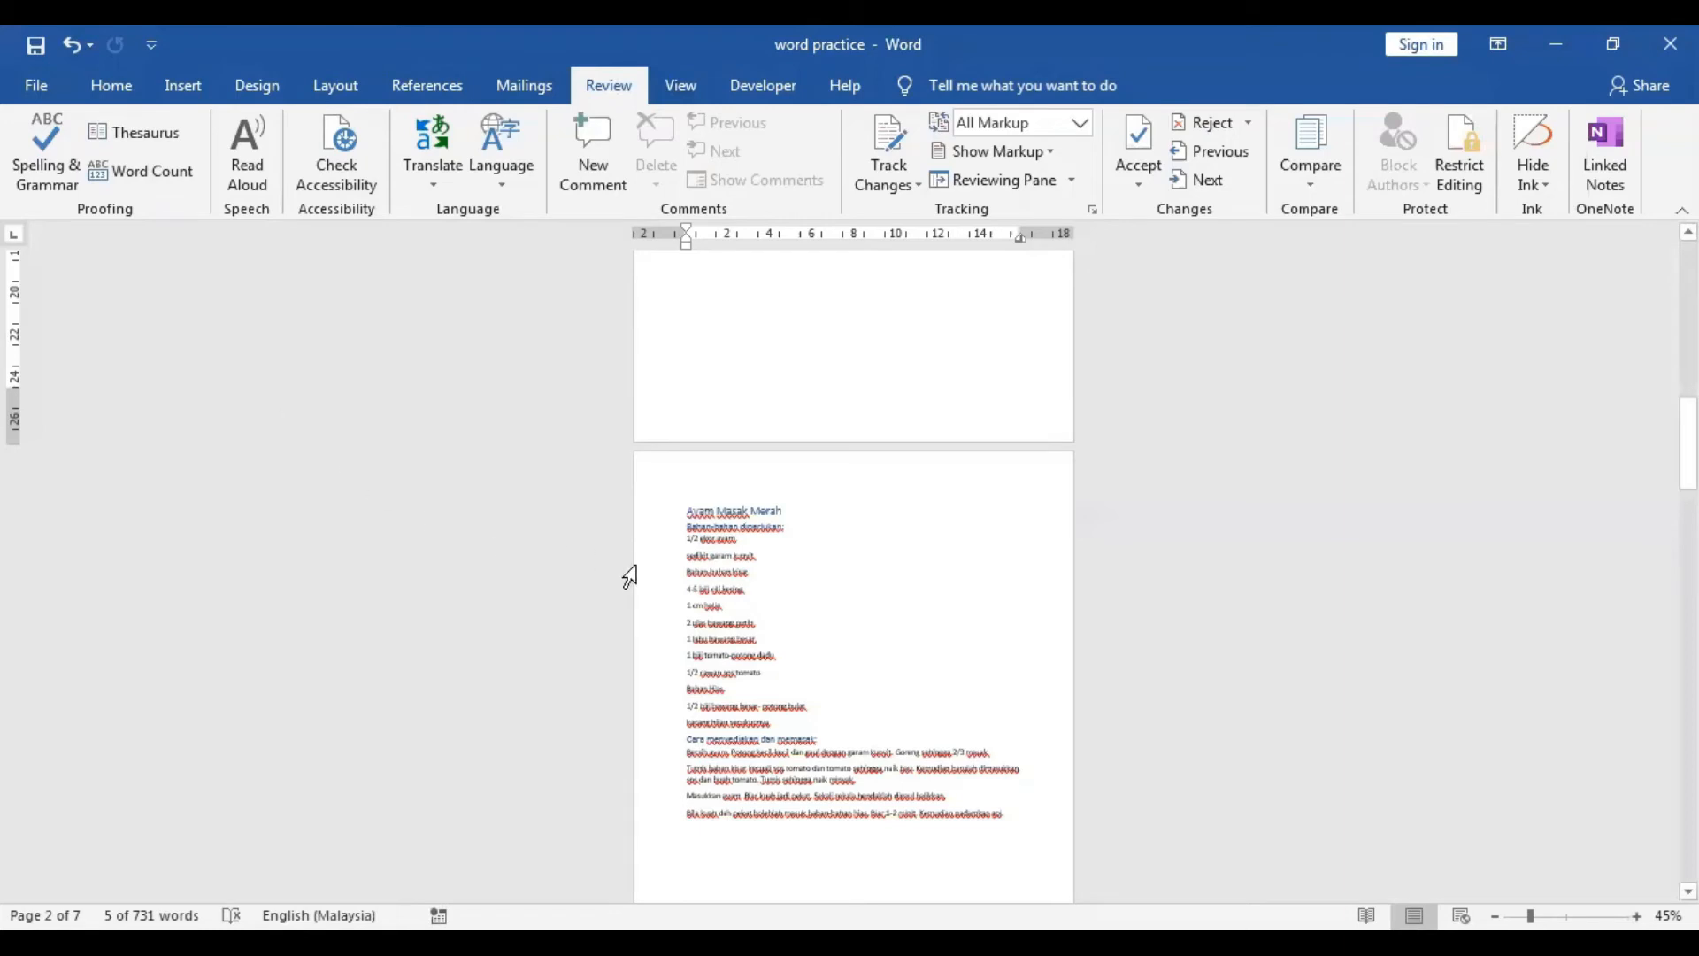
left_click(662, 91)
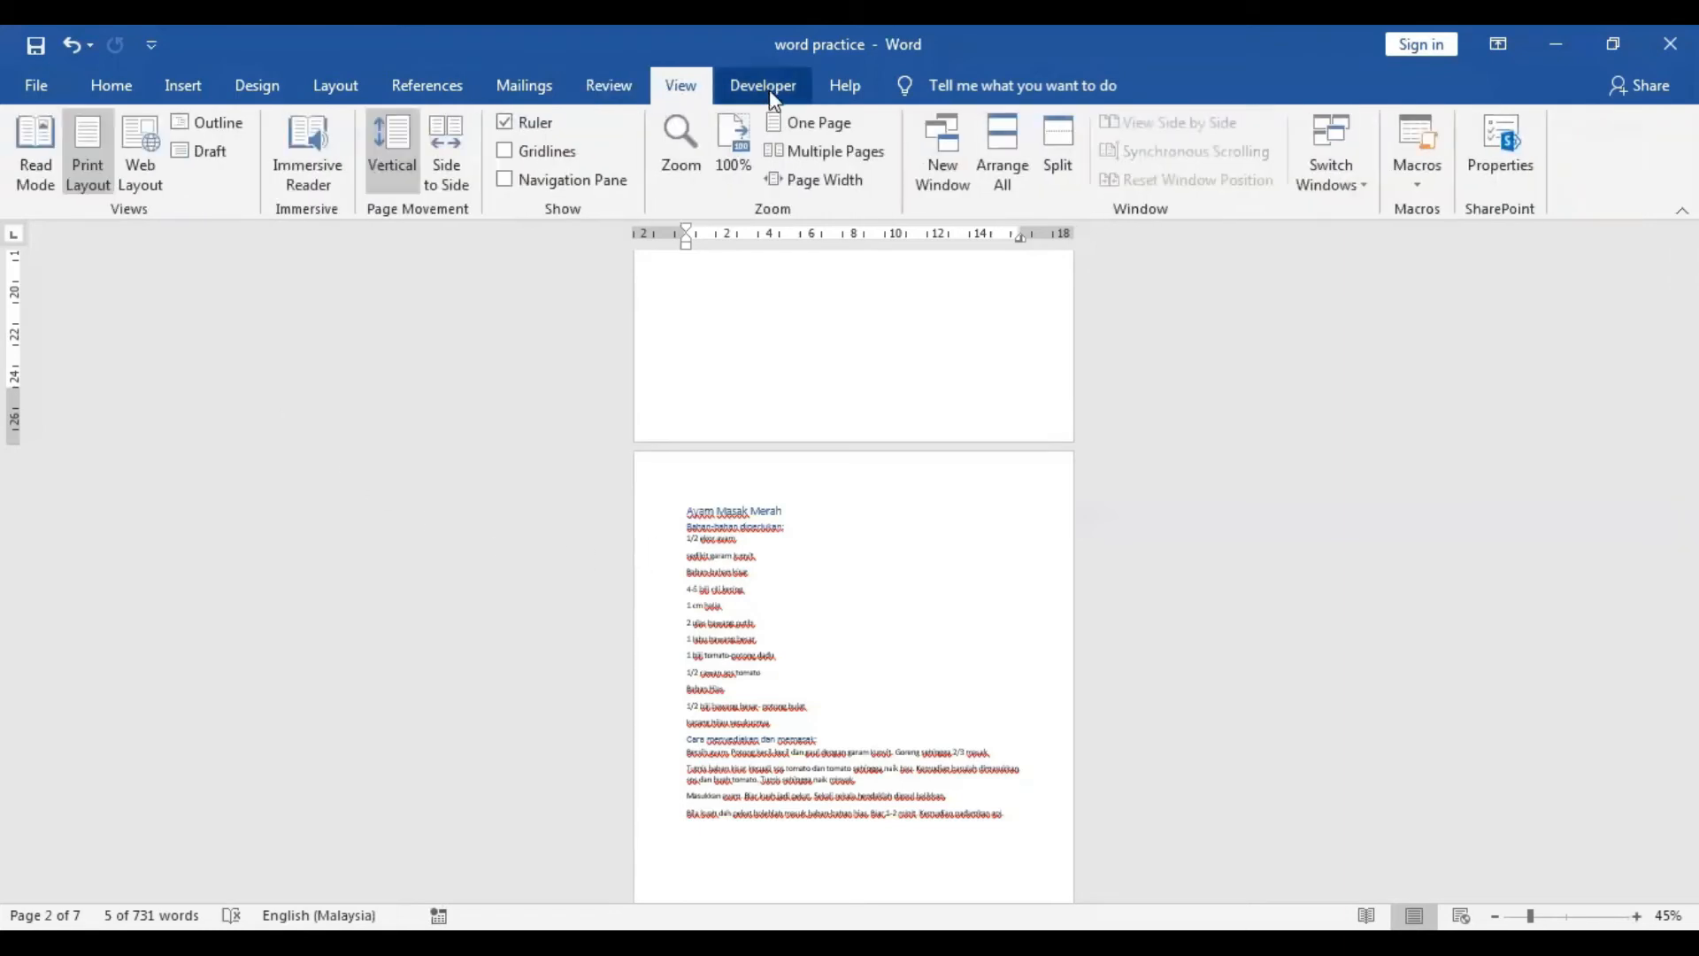
left_click(731, 132)
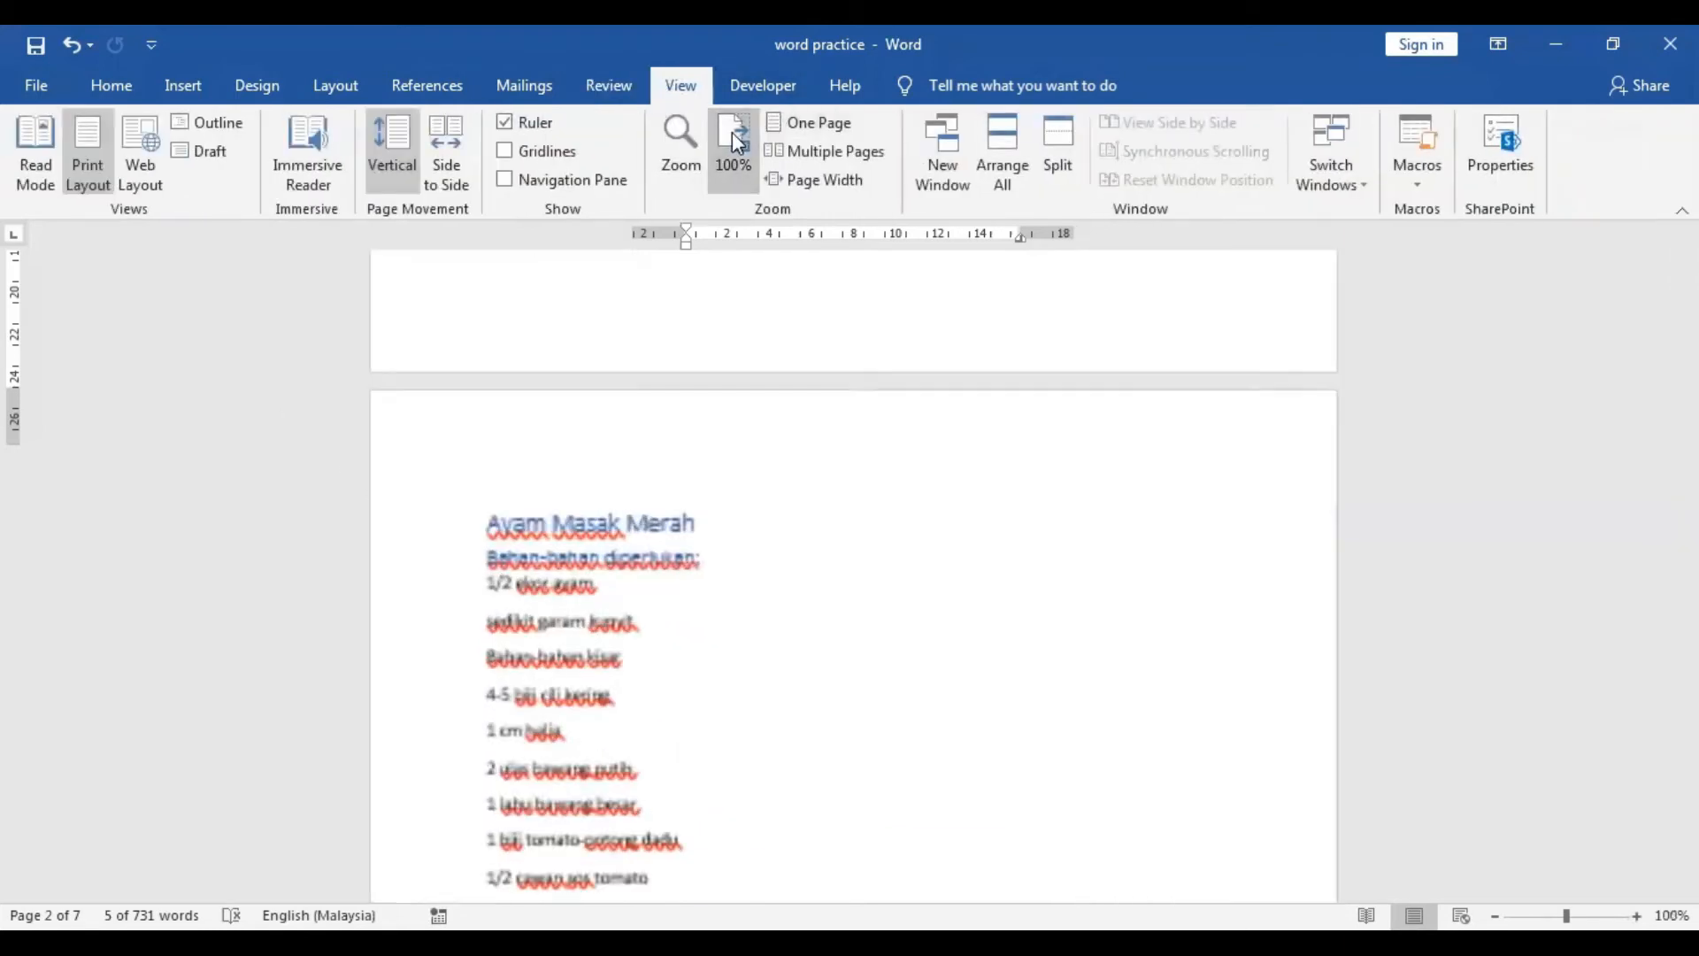
double_click(763, 376)
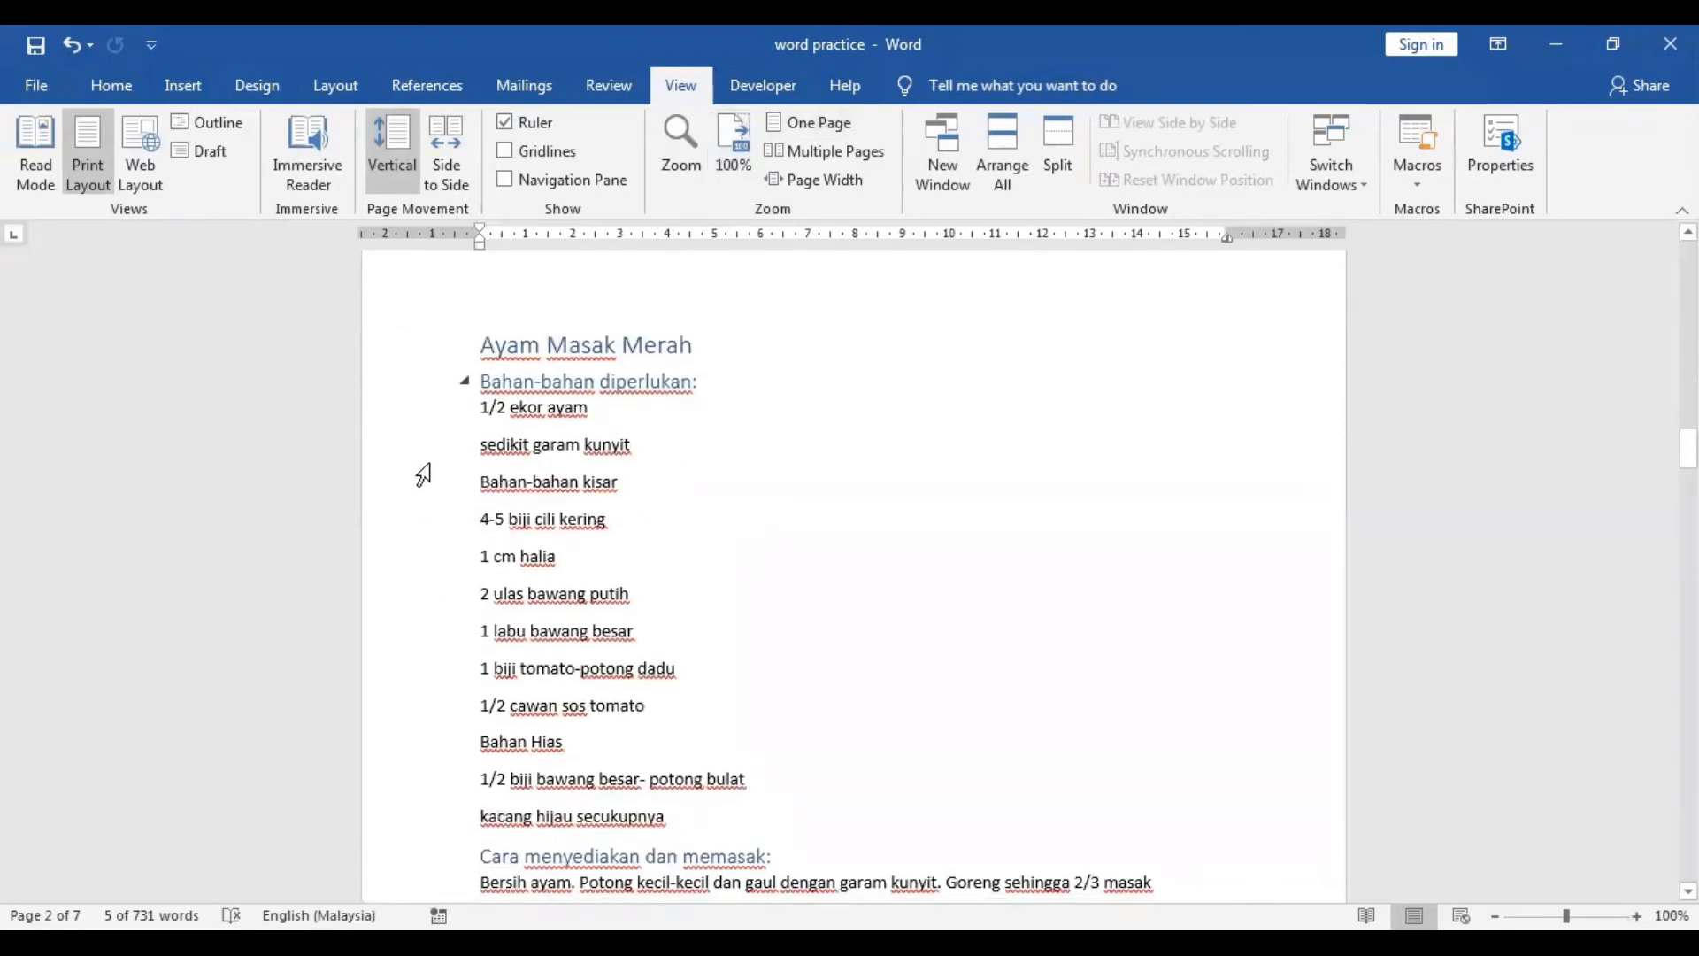
left_click_drag(433, 389, 349, 239)
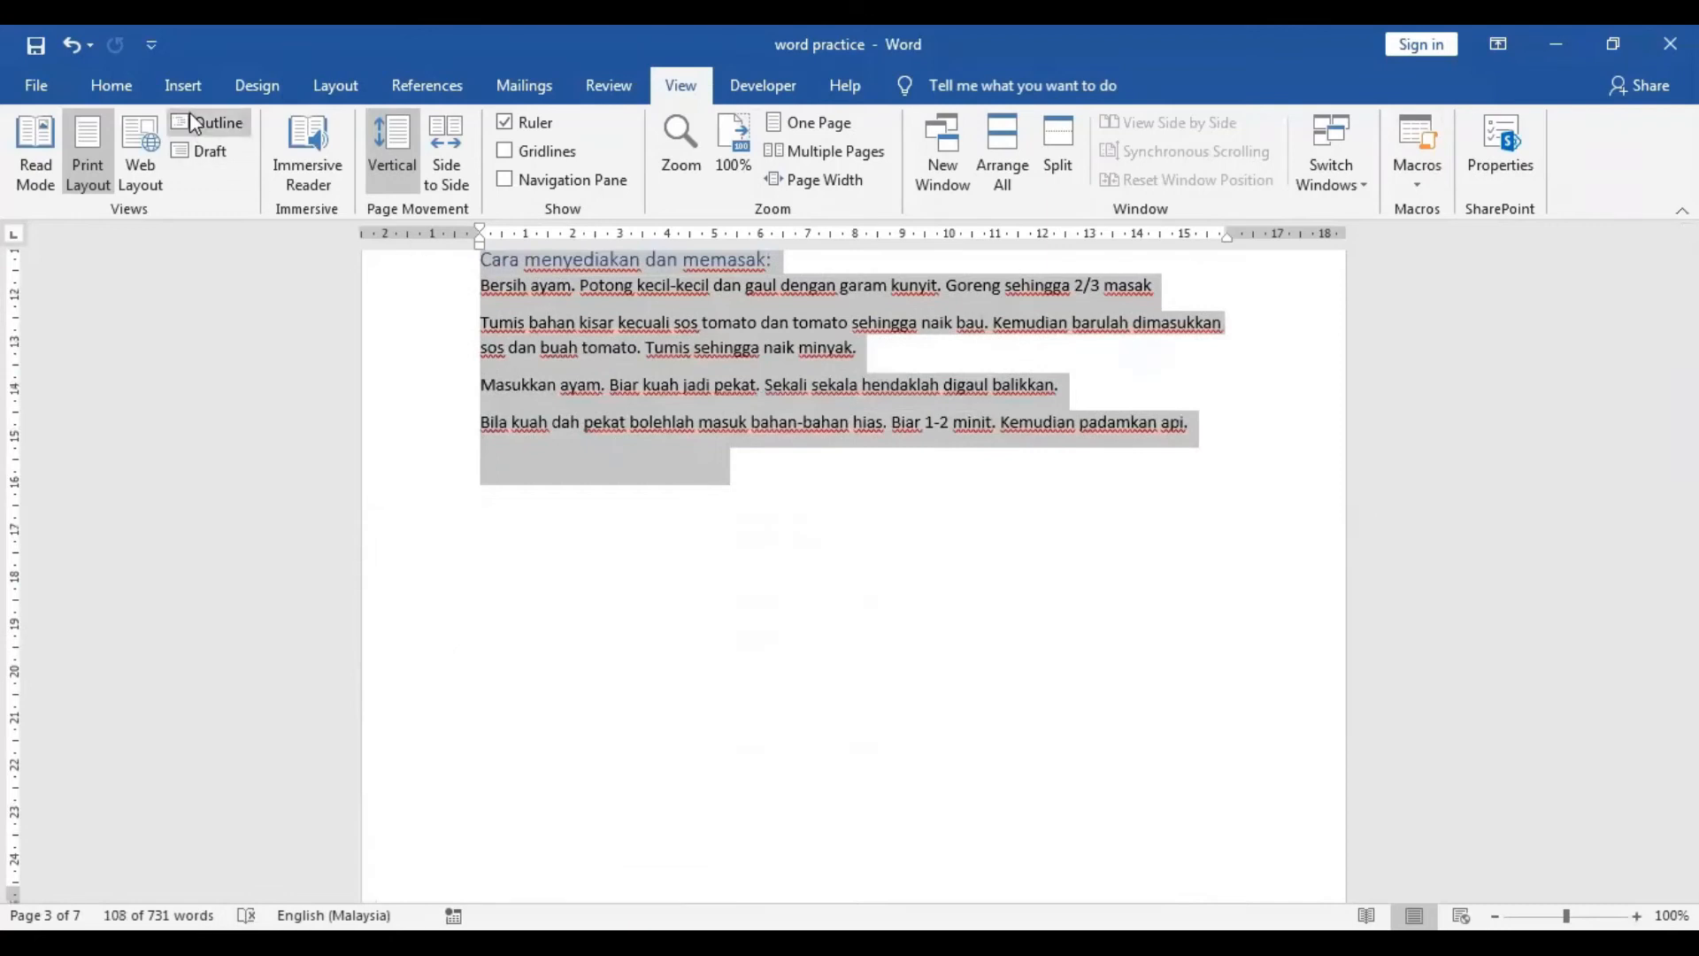
left_click(333, 85)
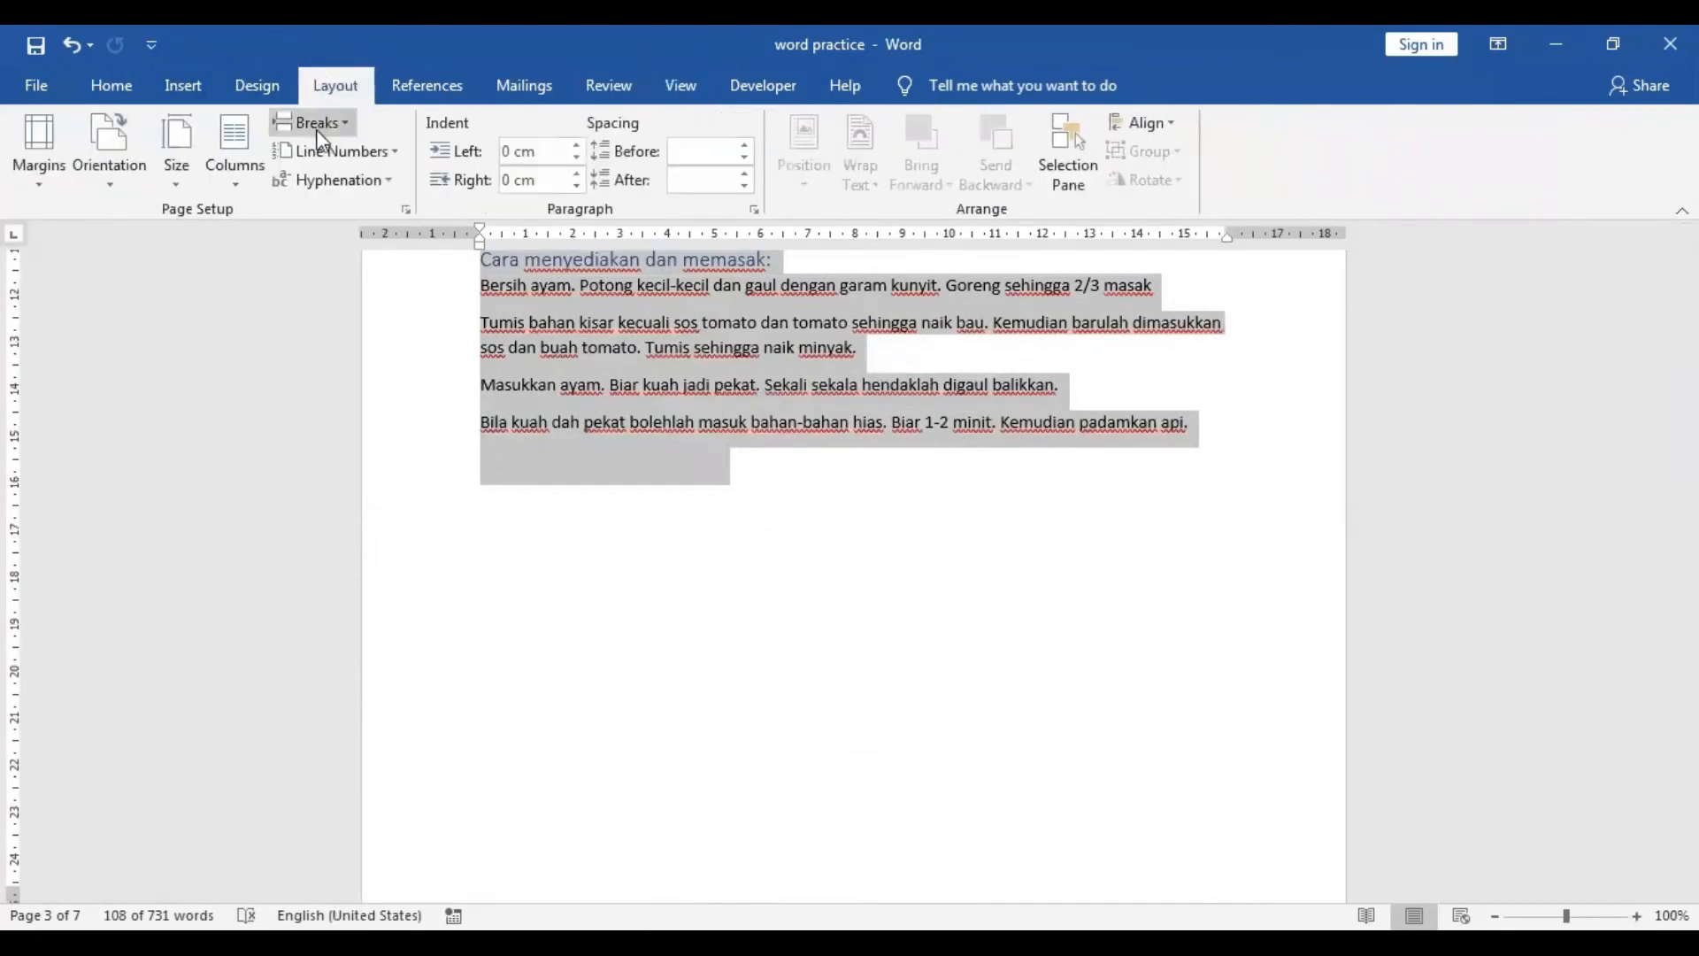
left_click(236, 142)
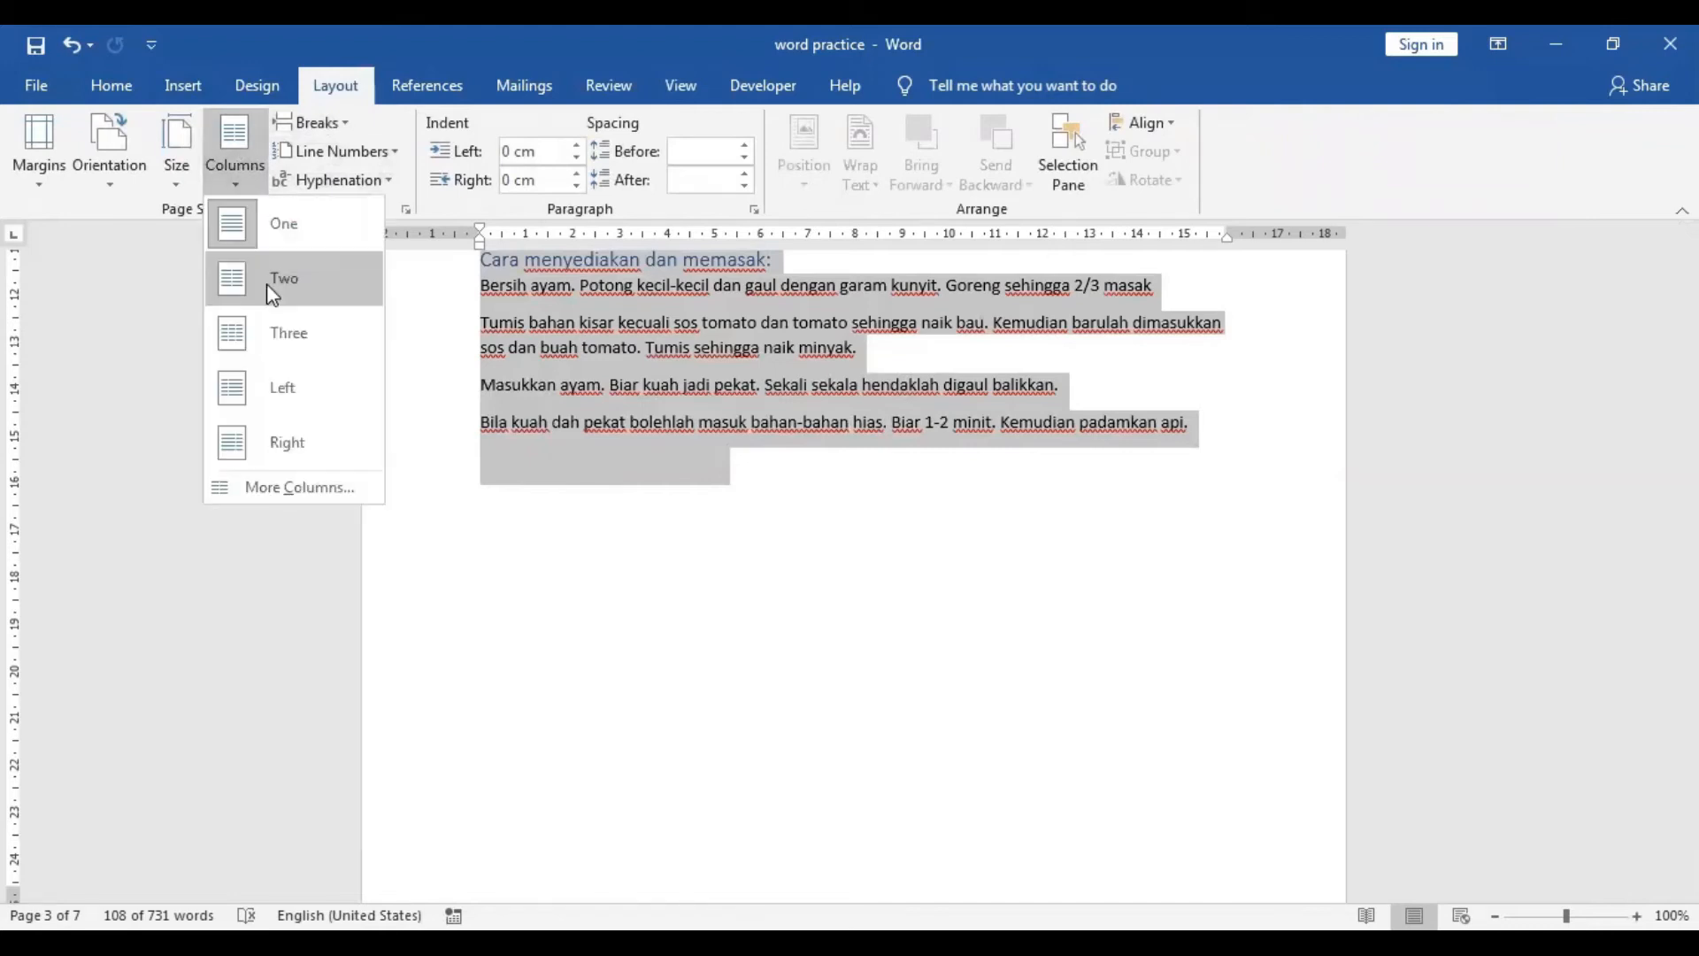
left_click(270, 282)
Insert a paragraph break so the 'kacang hijau secukupnya' line sits at the bottom of the left column.
scroll(869, 576, "up", 5)
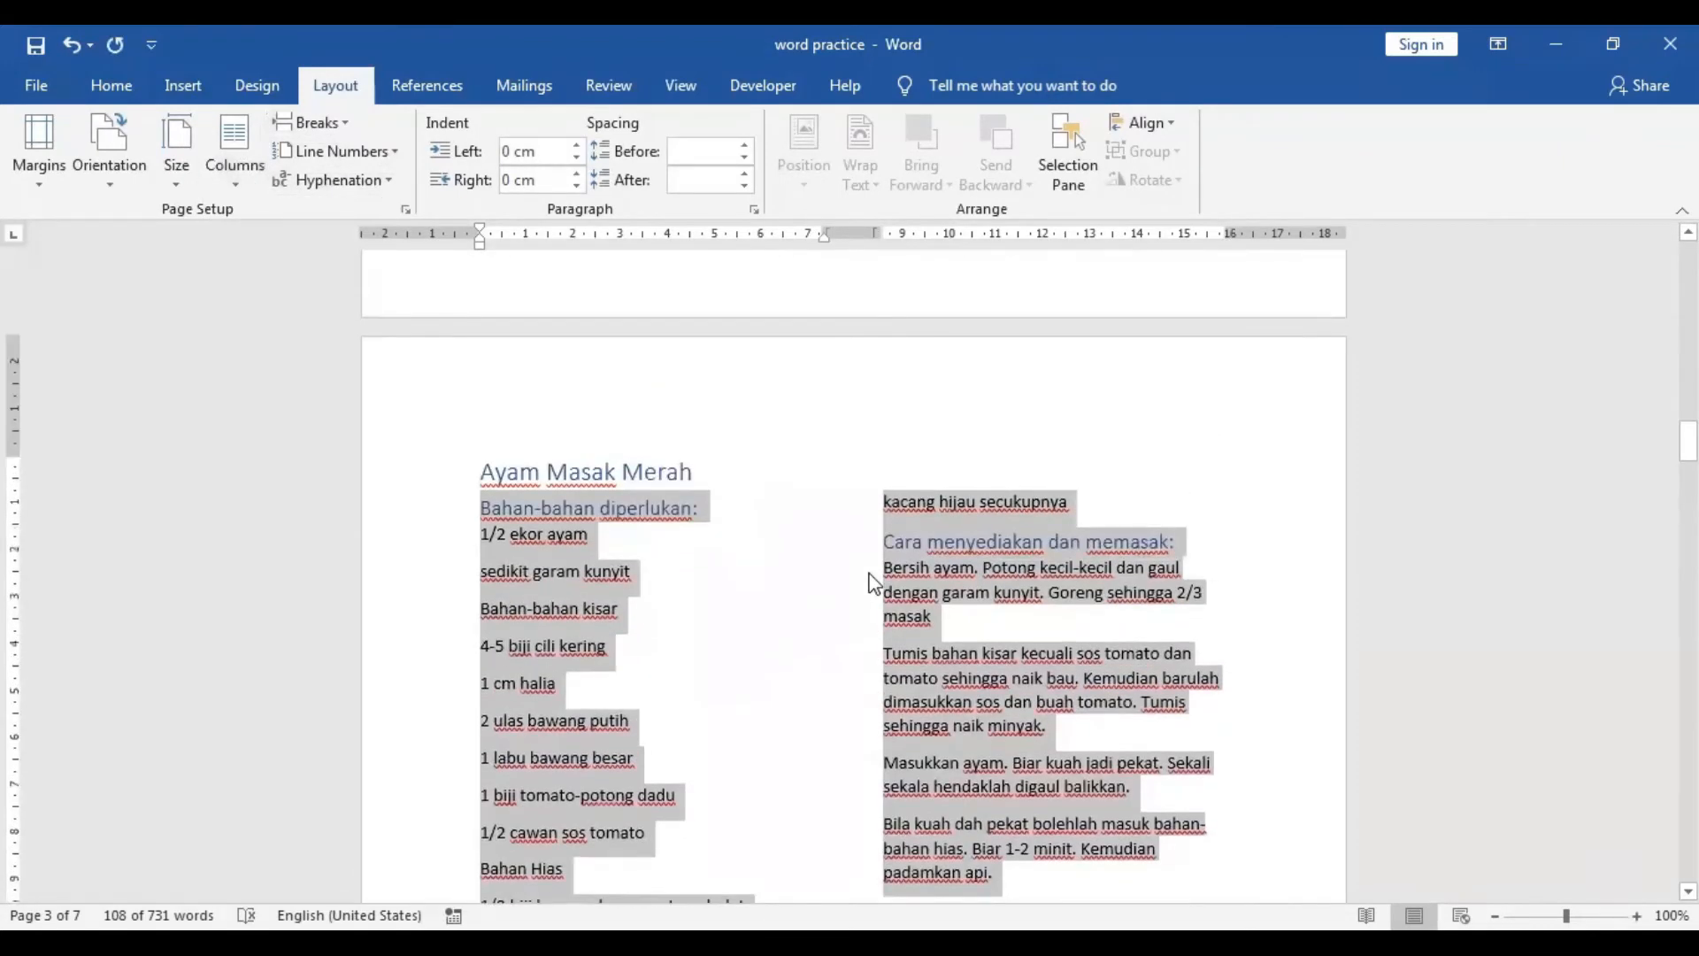
scroll(870, 581, "down", 4)
scroll(921, 529, "up", 1)
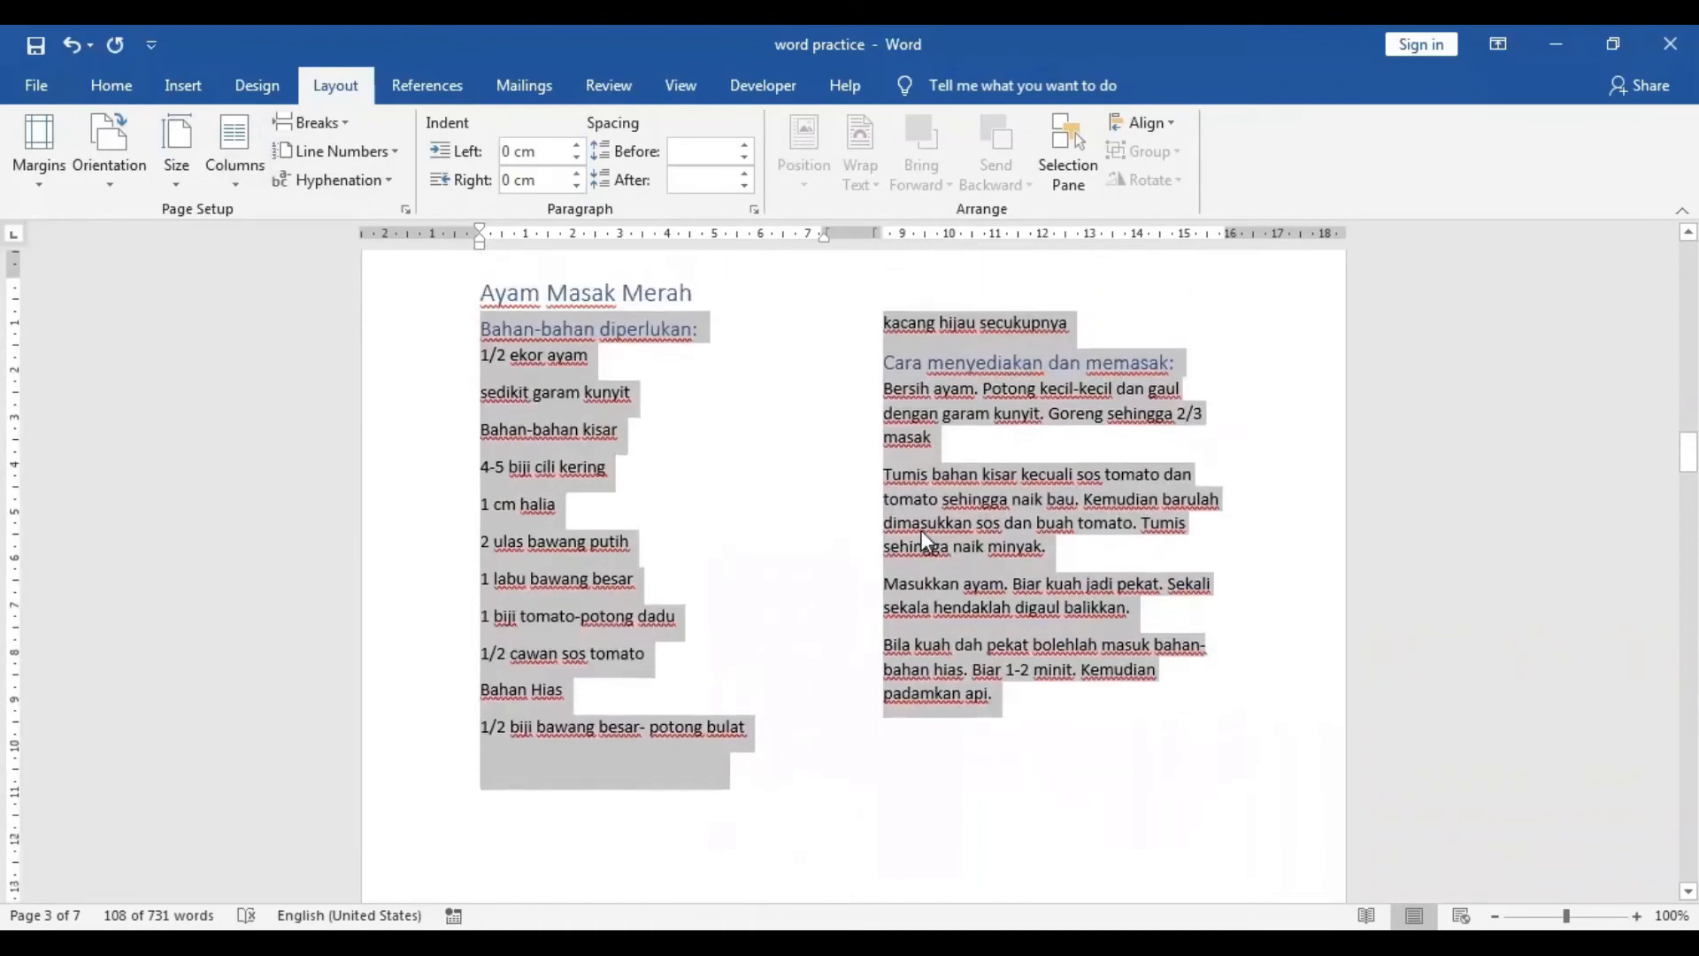
left_click(1023, 709)
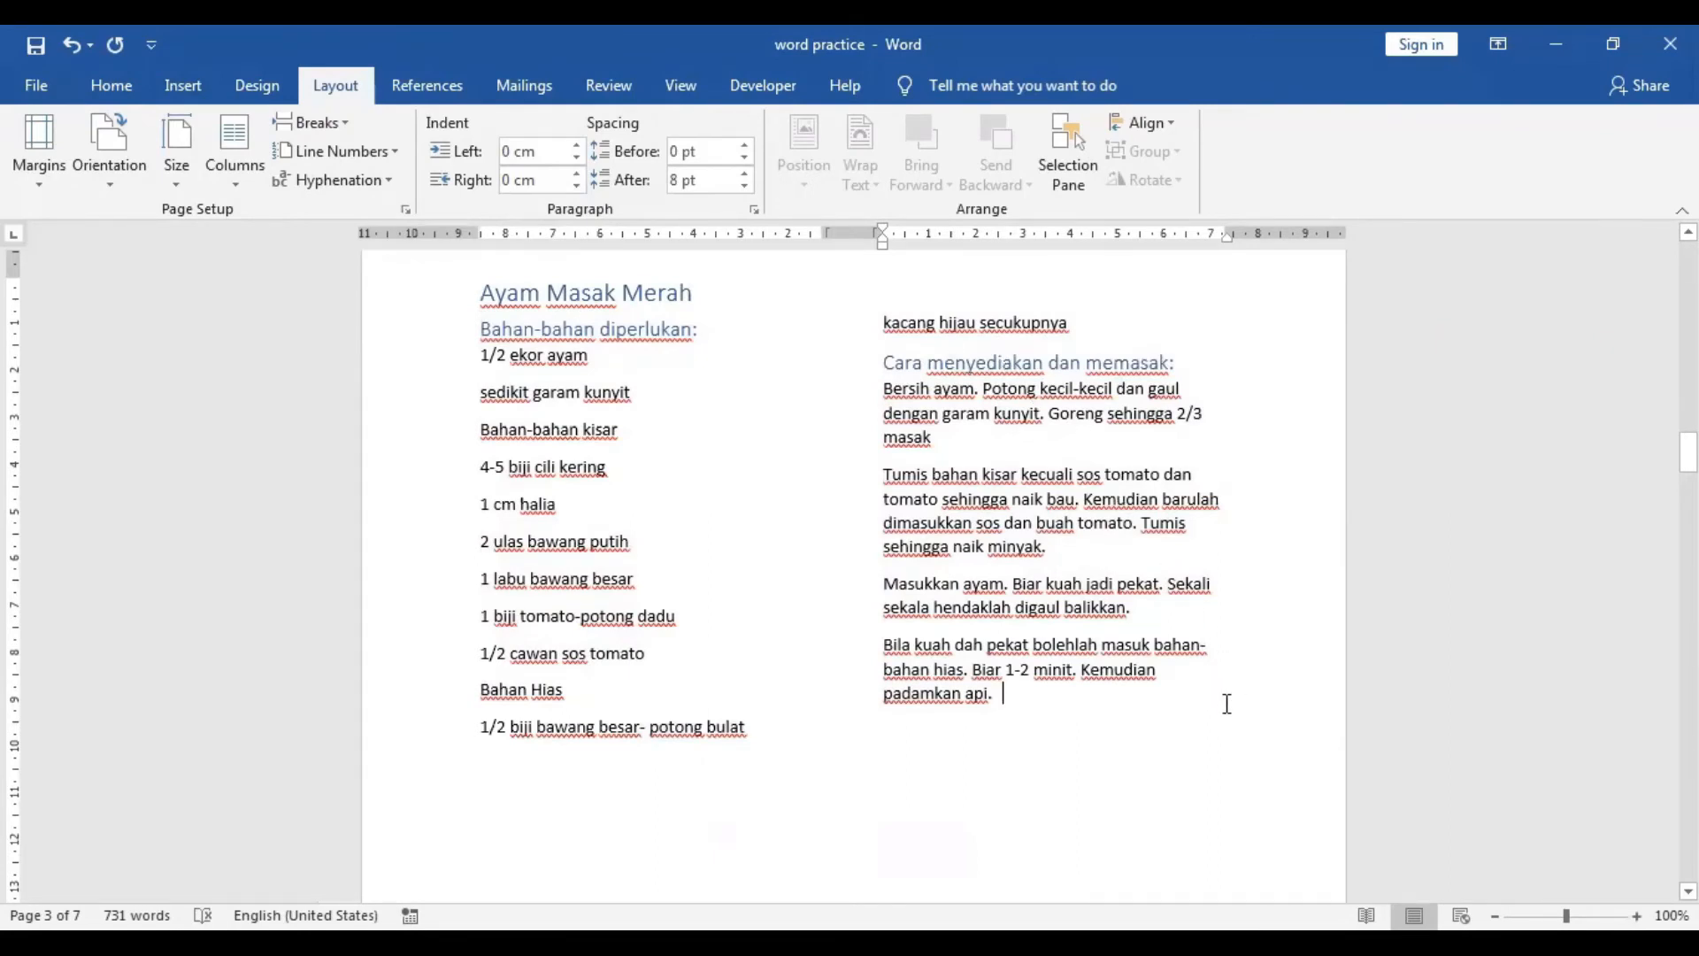
key("Return")
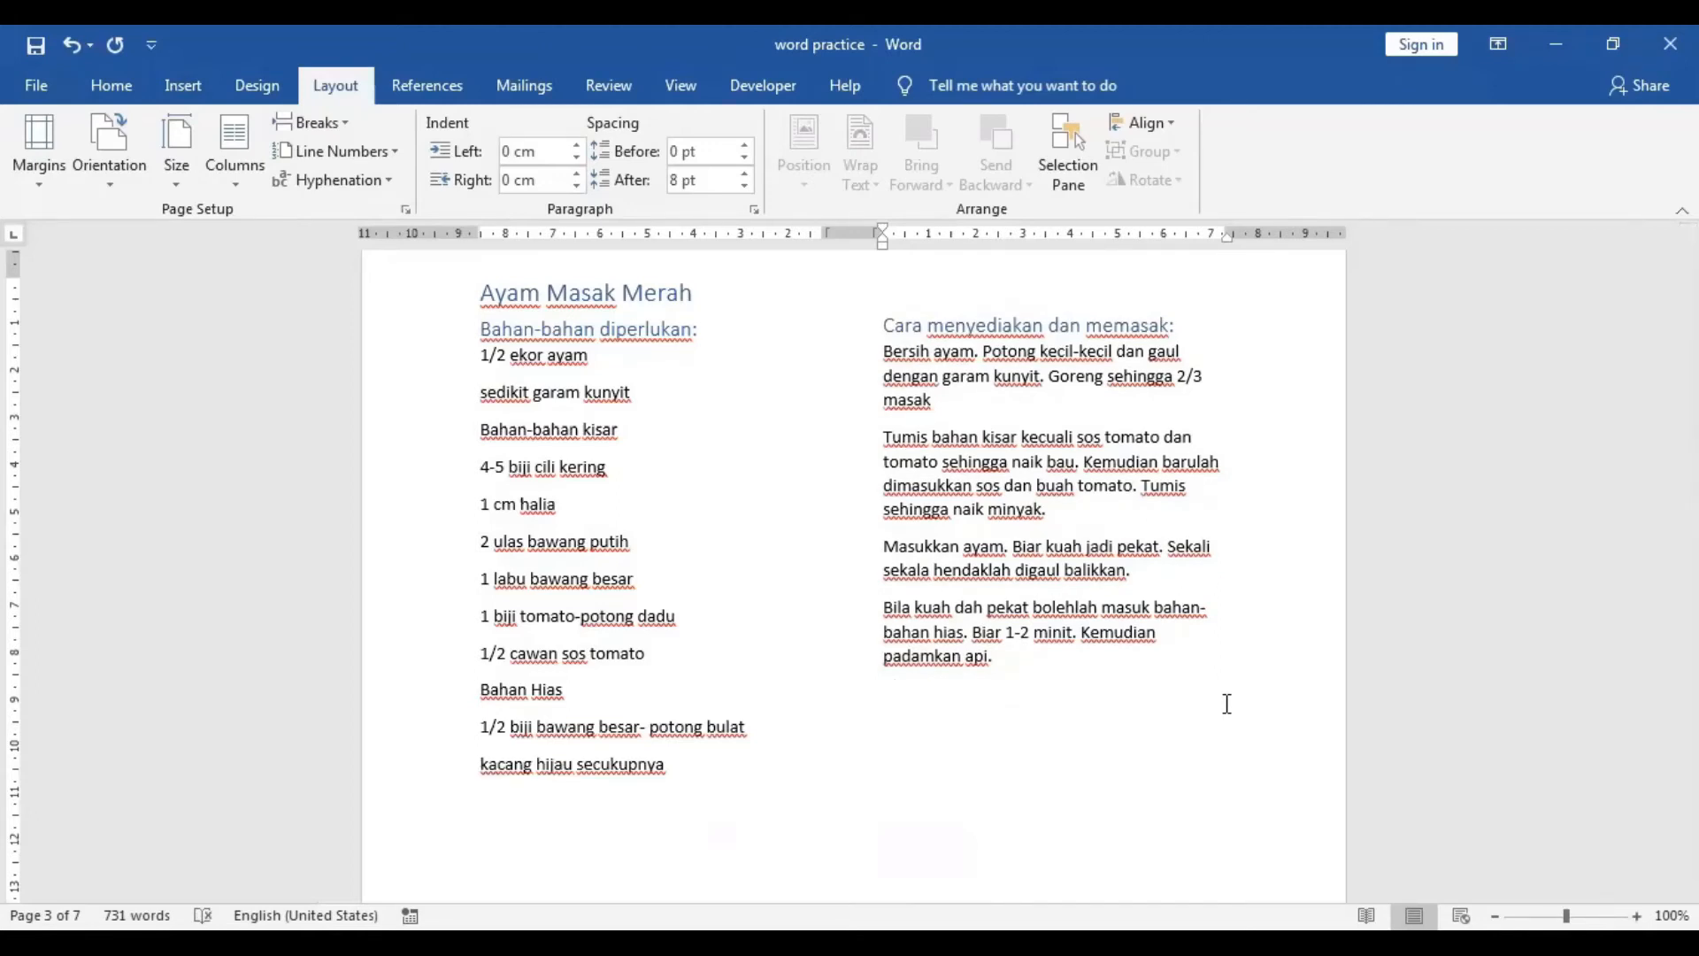
Lay out the remaining recipes in two columns as well.
scroll(1226, 703, "down", 12)
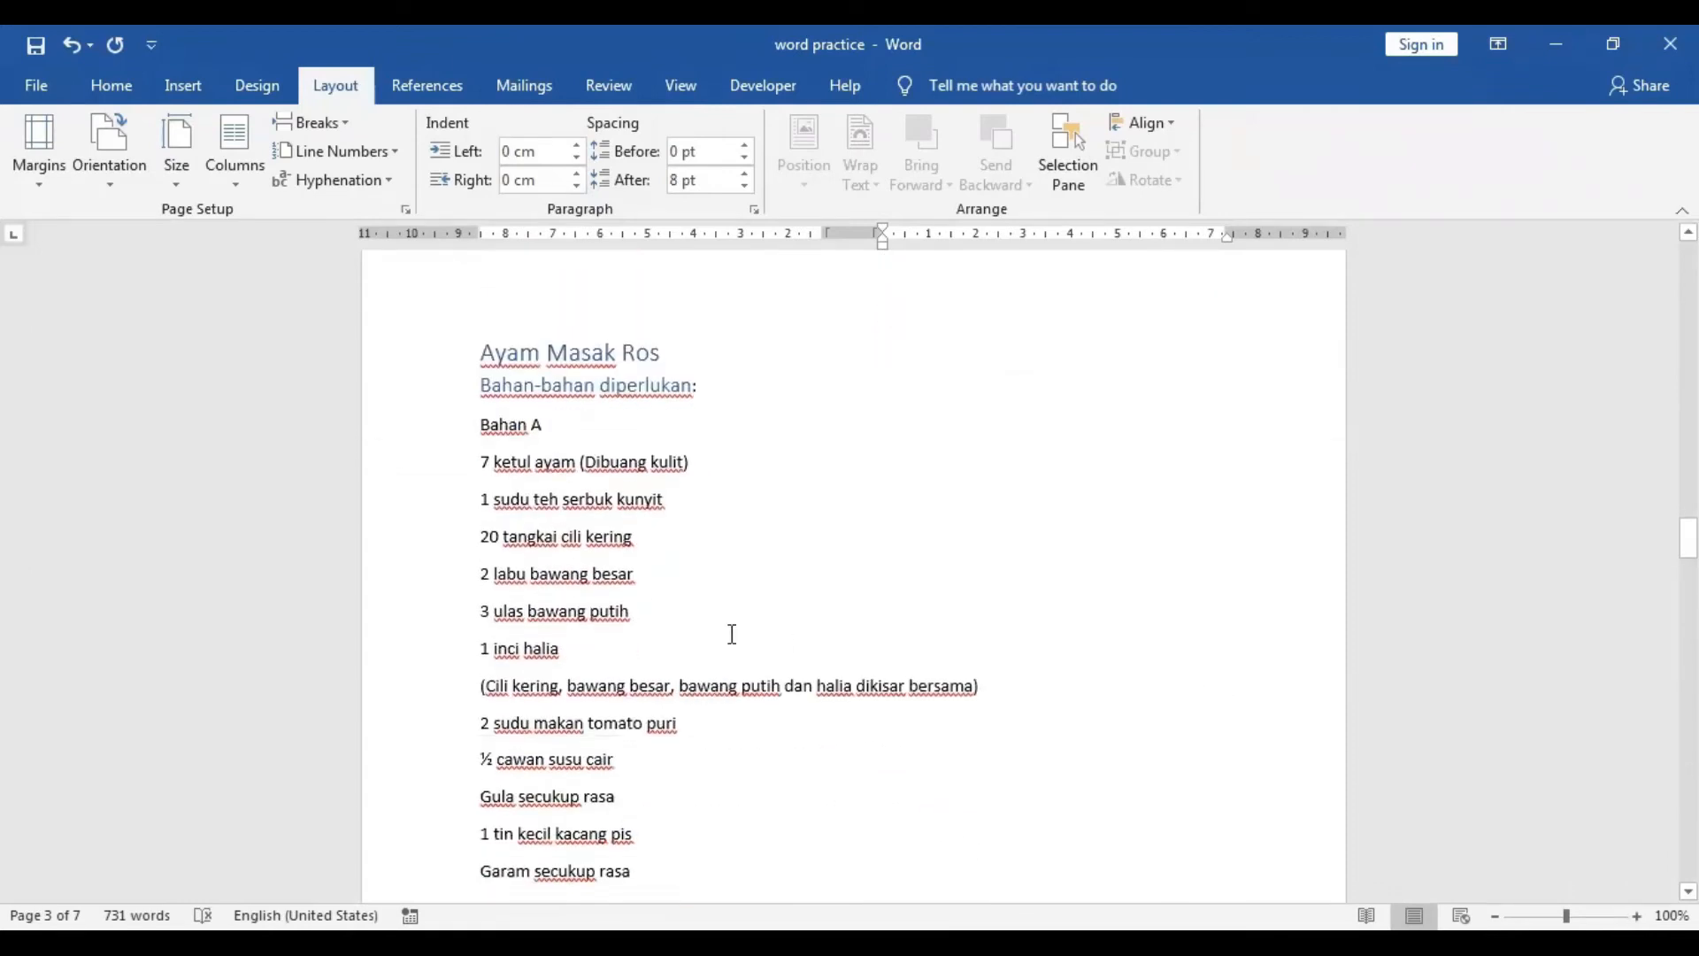
left_click_drag(423, 444, 464, 567)
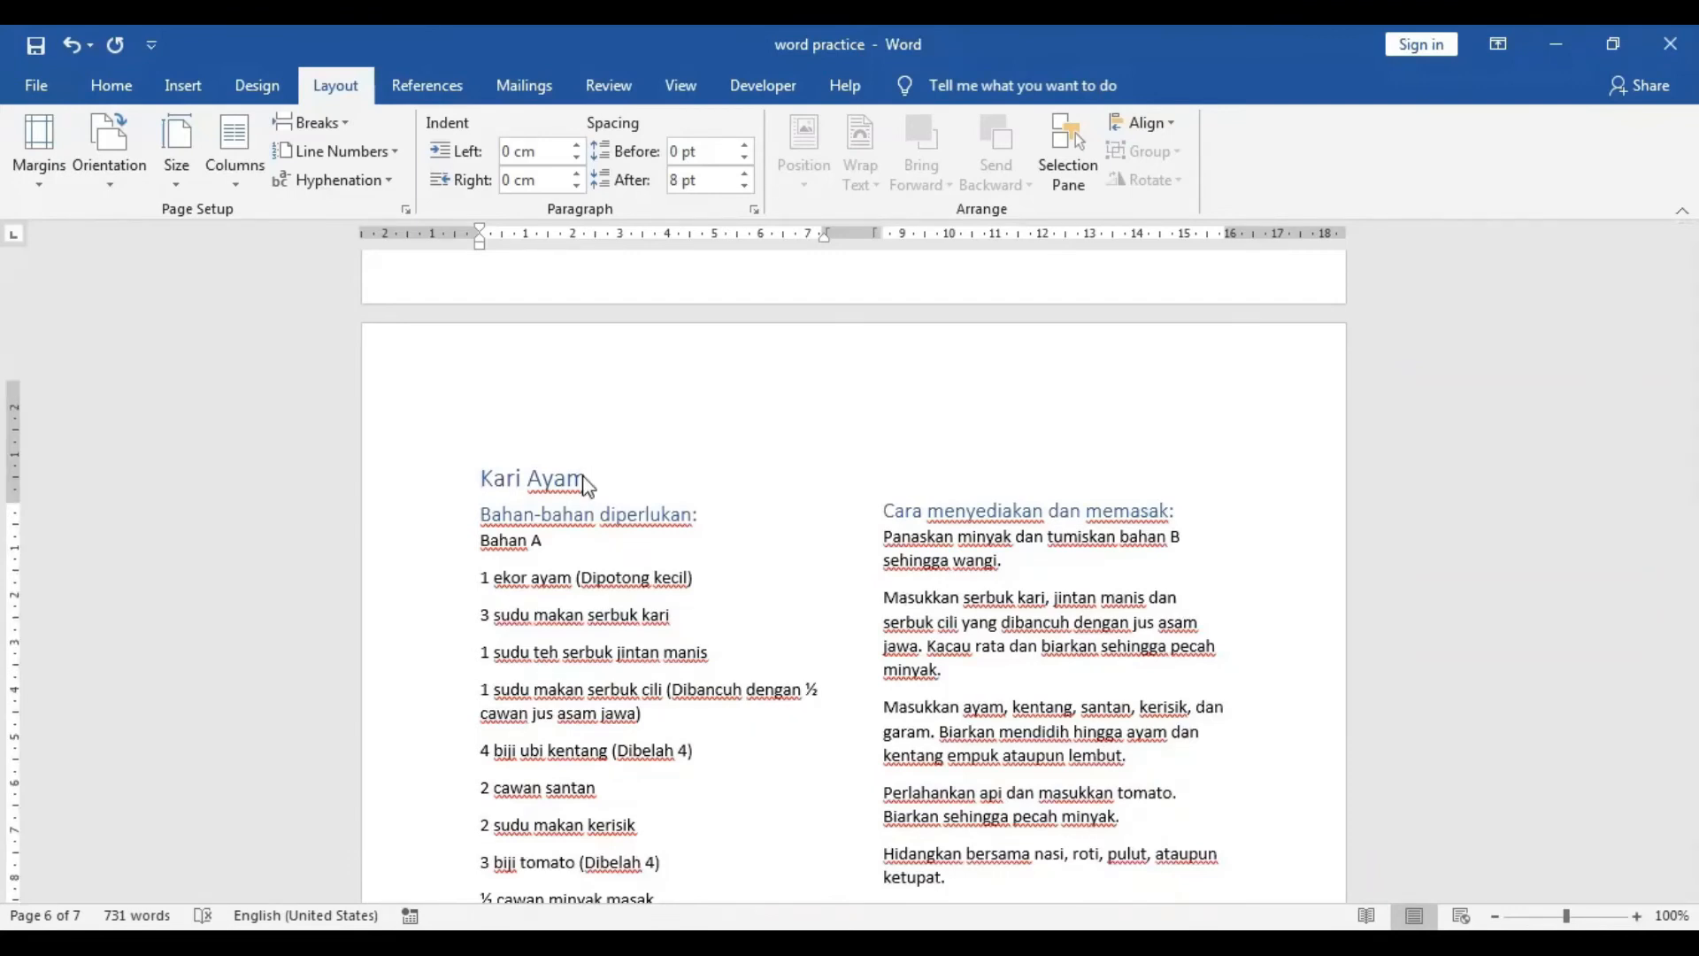
scroll(585, 478, "down", 18)
scroll(584, 478, "up", 7)
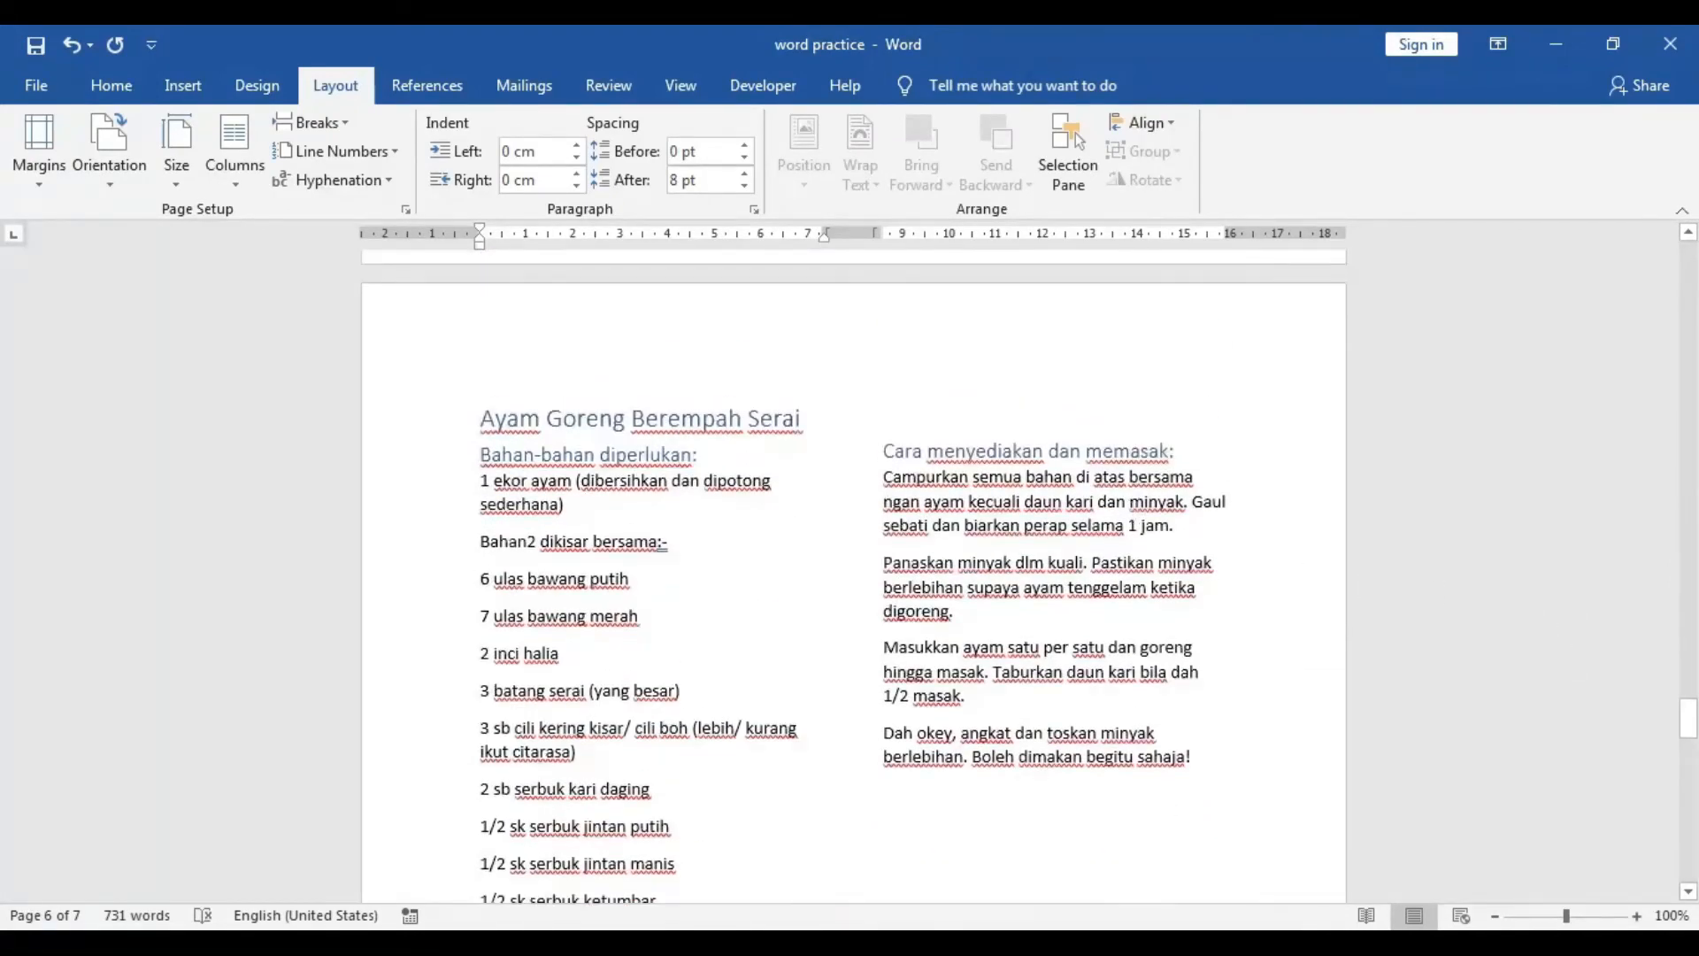
Insert plain page numbers centred at the bottom of the pages.
left_click_drag(1688, 717, 1688, 353)
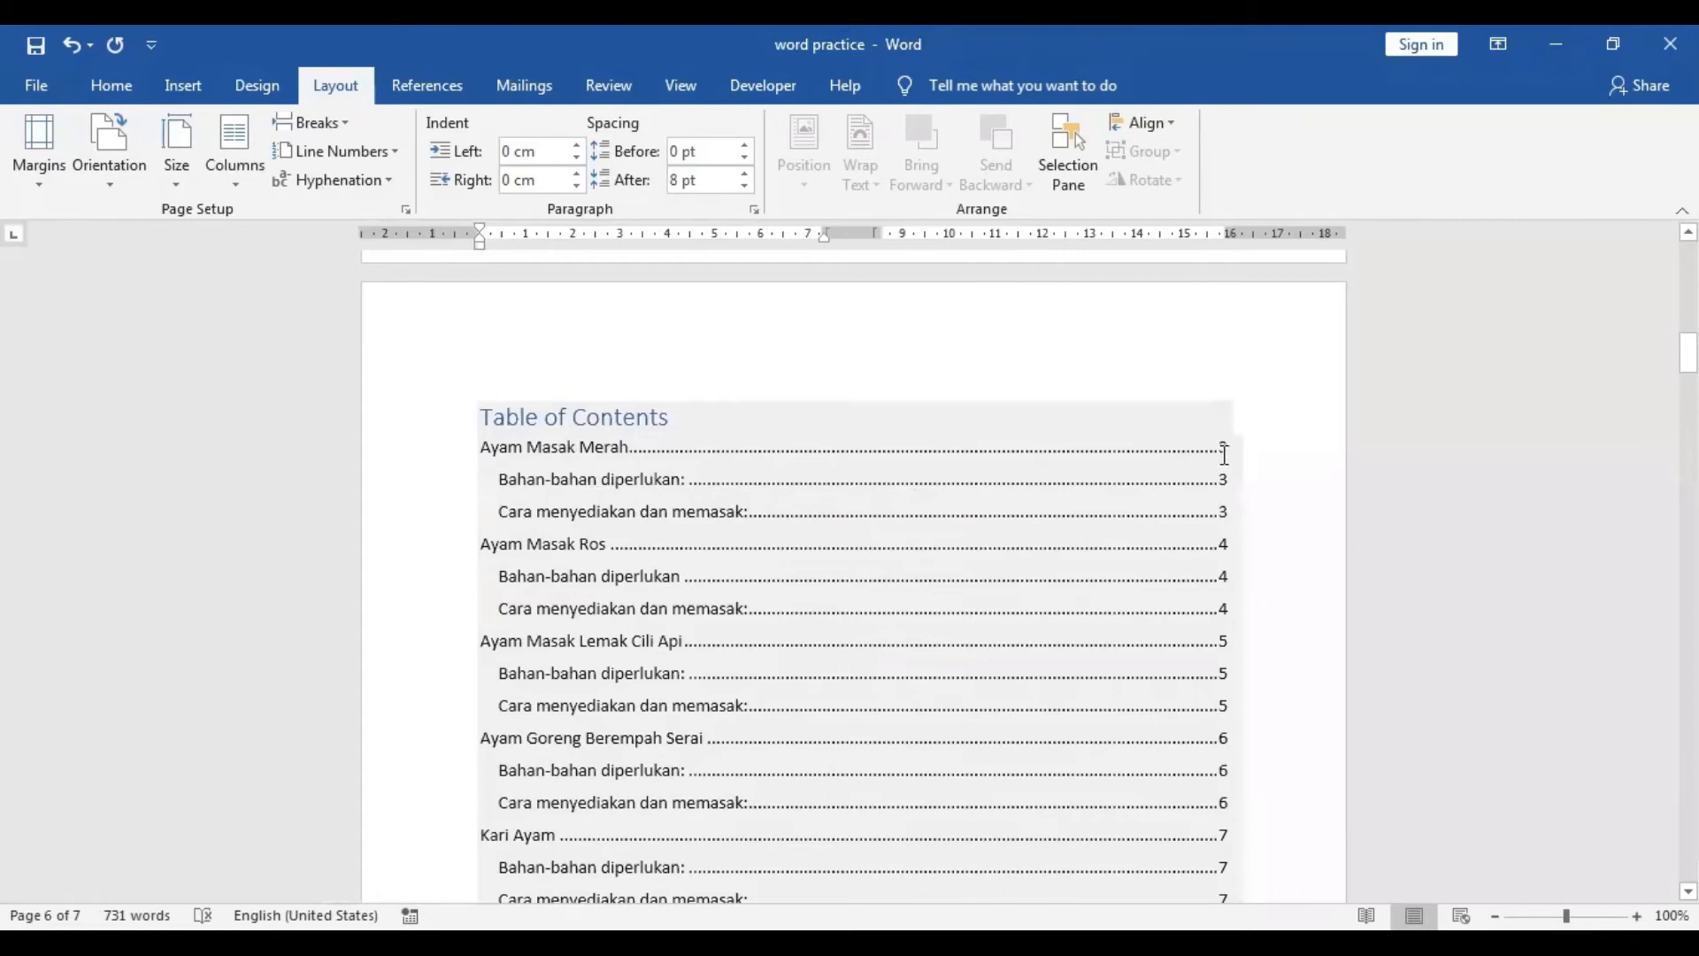
scroll(1386, 575, "down", 15)
scroll(1386, 576, "down", 15)
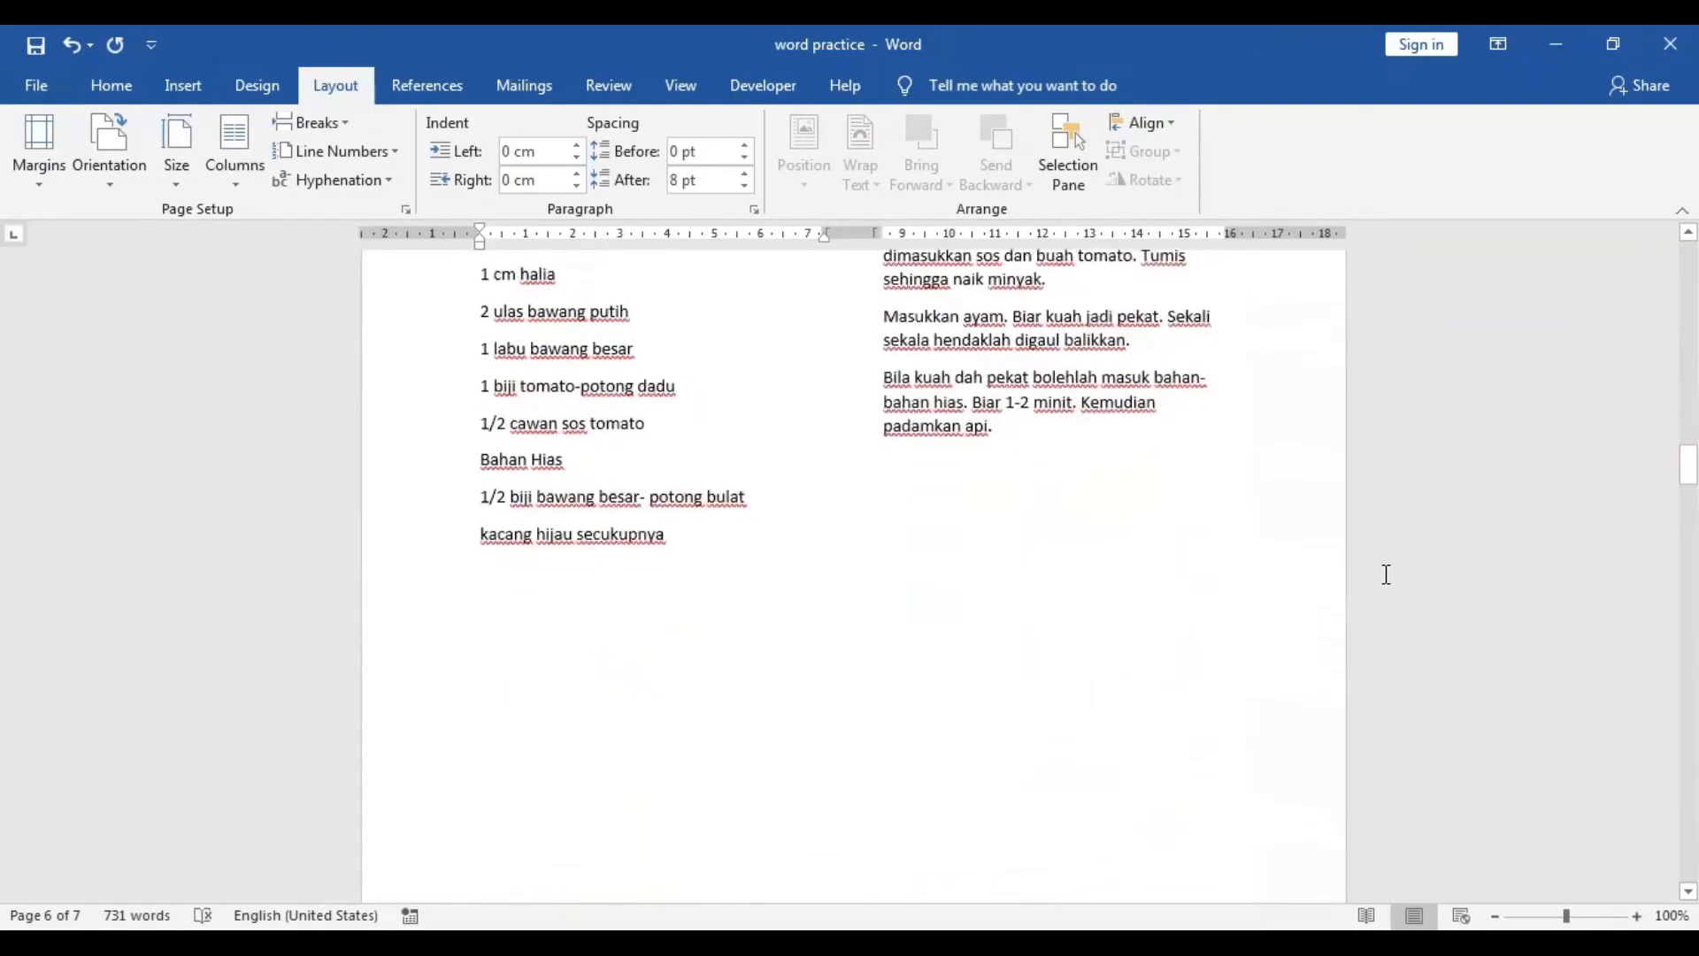
scroll(1386, 576, "up", 15)
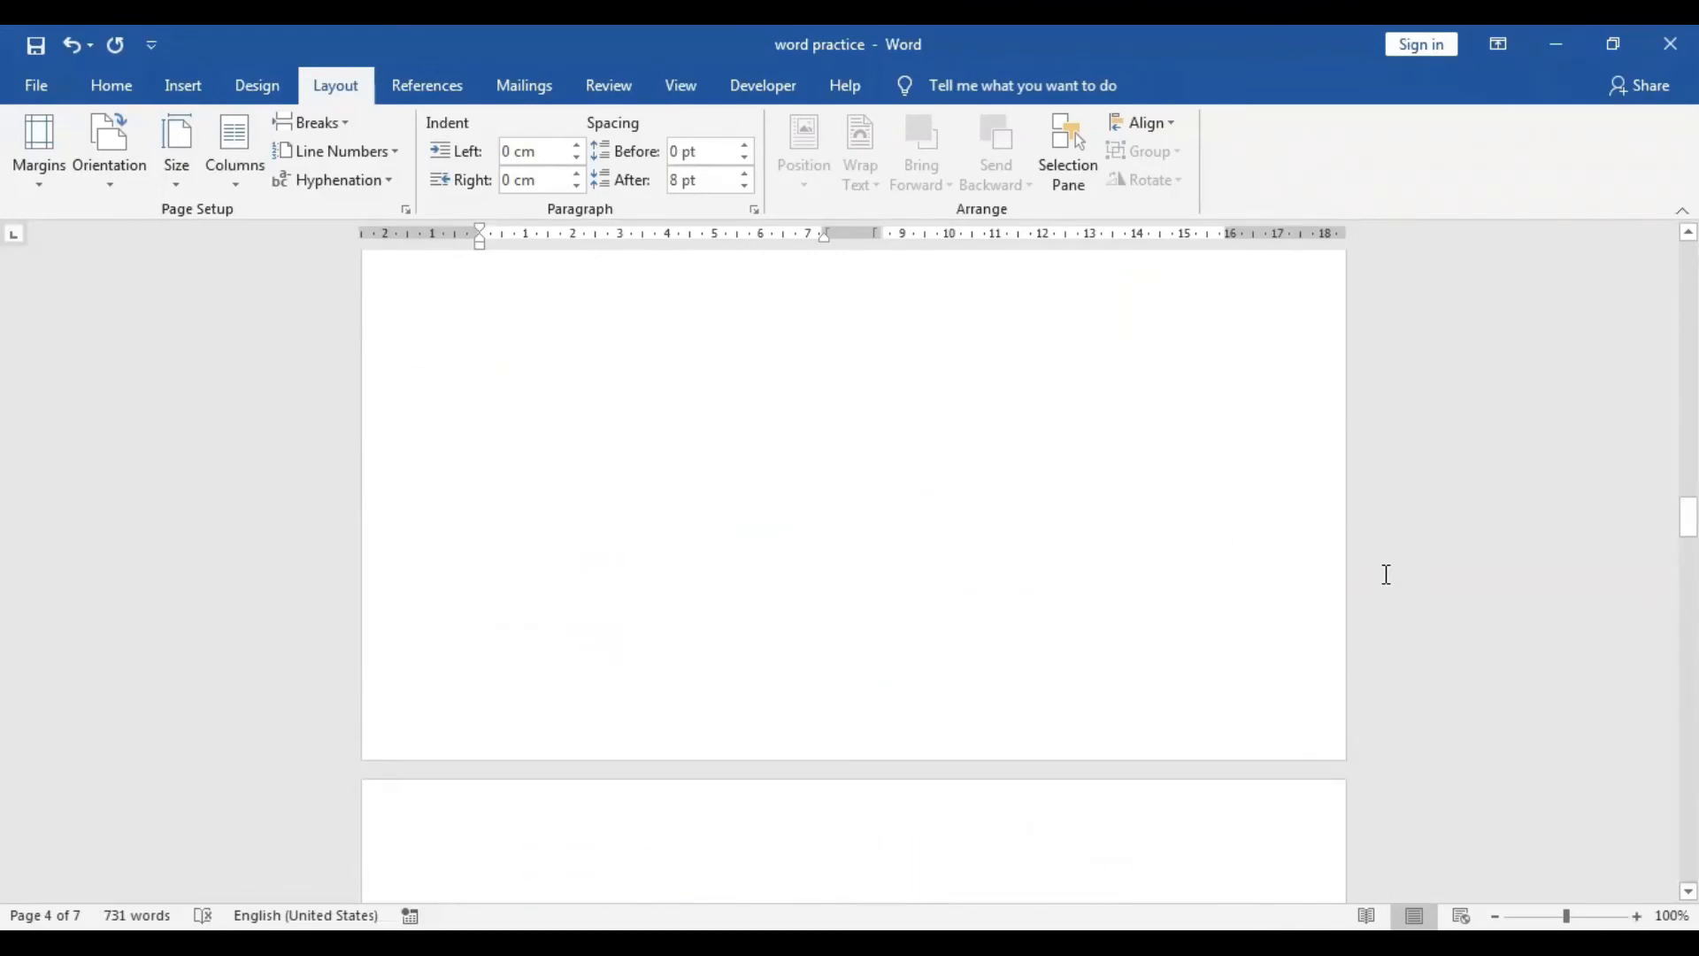
left_click_drag(1688, 505, 1688, 270)
left_click(194, 84)
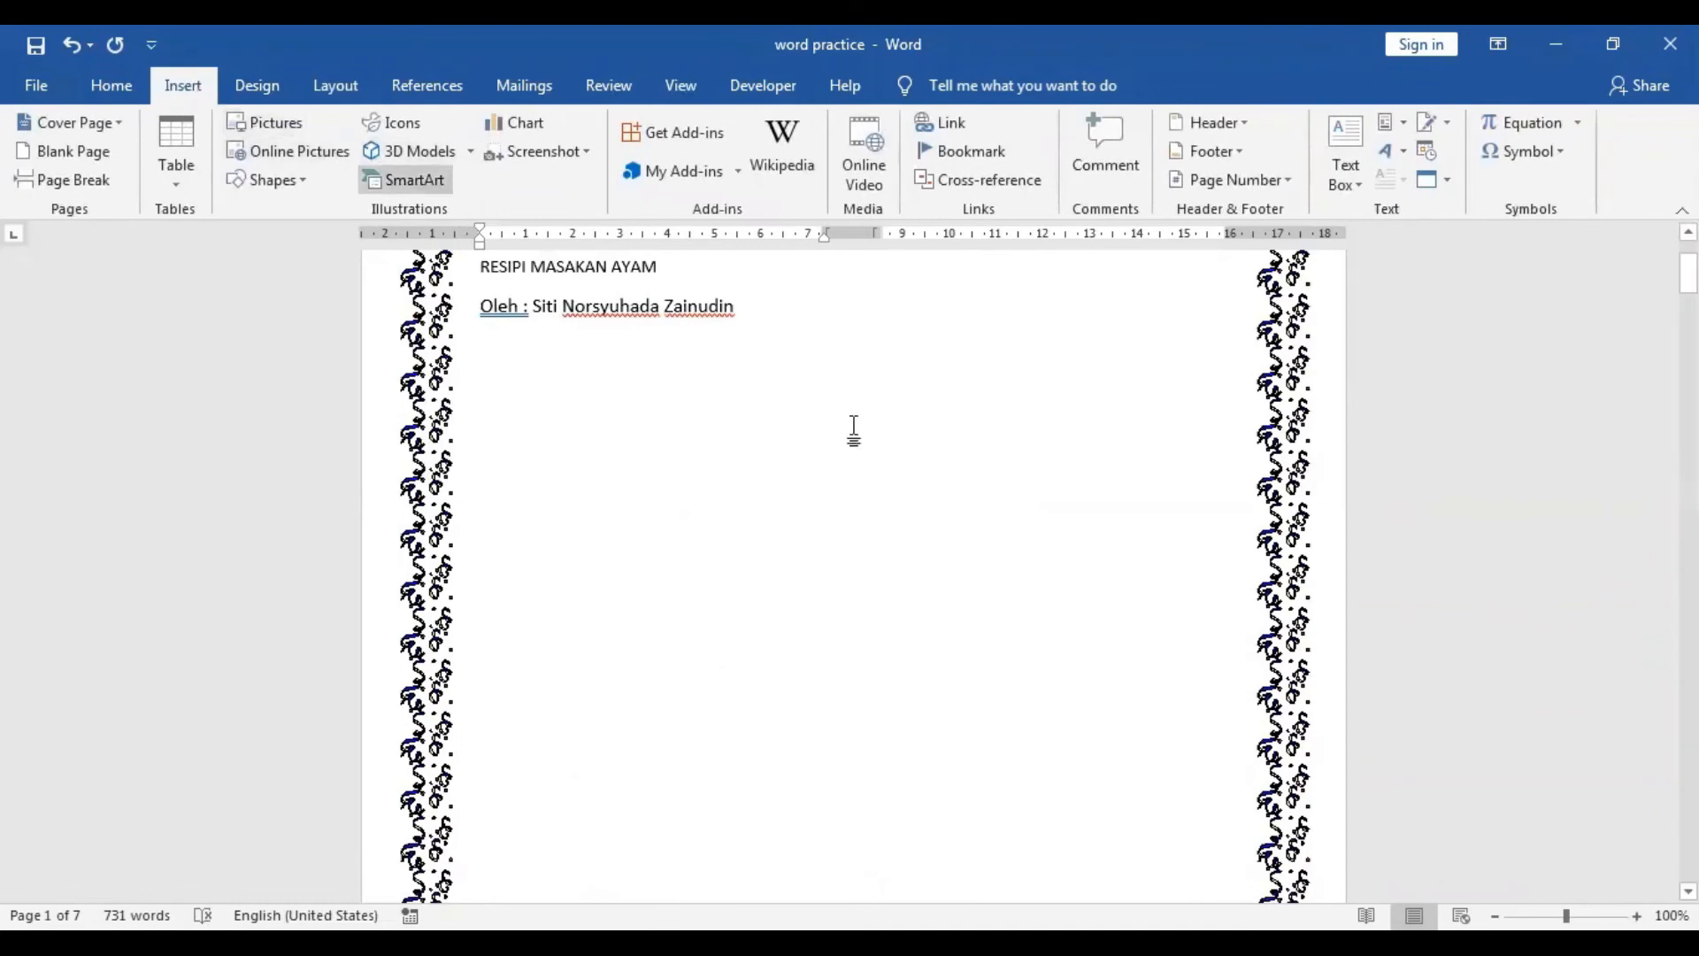
left_click(1257, 183)
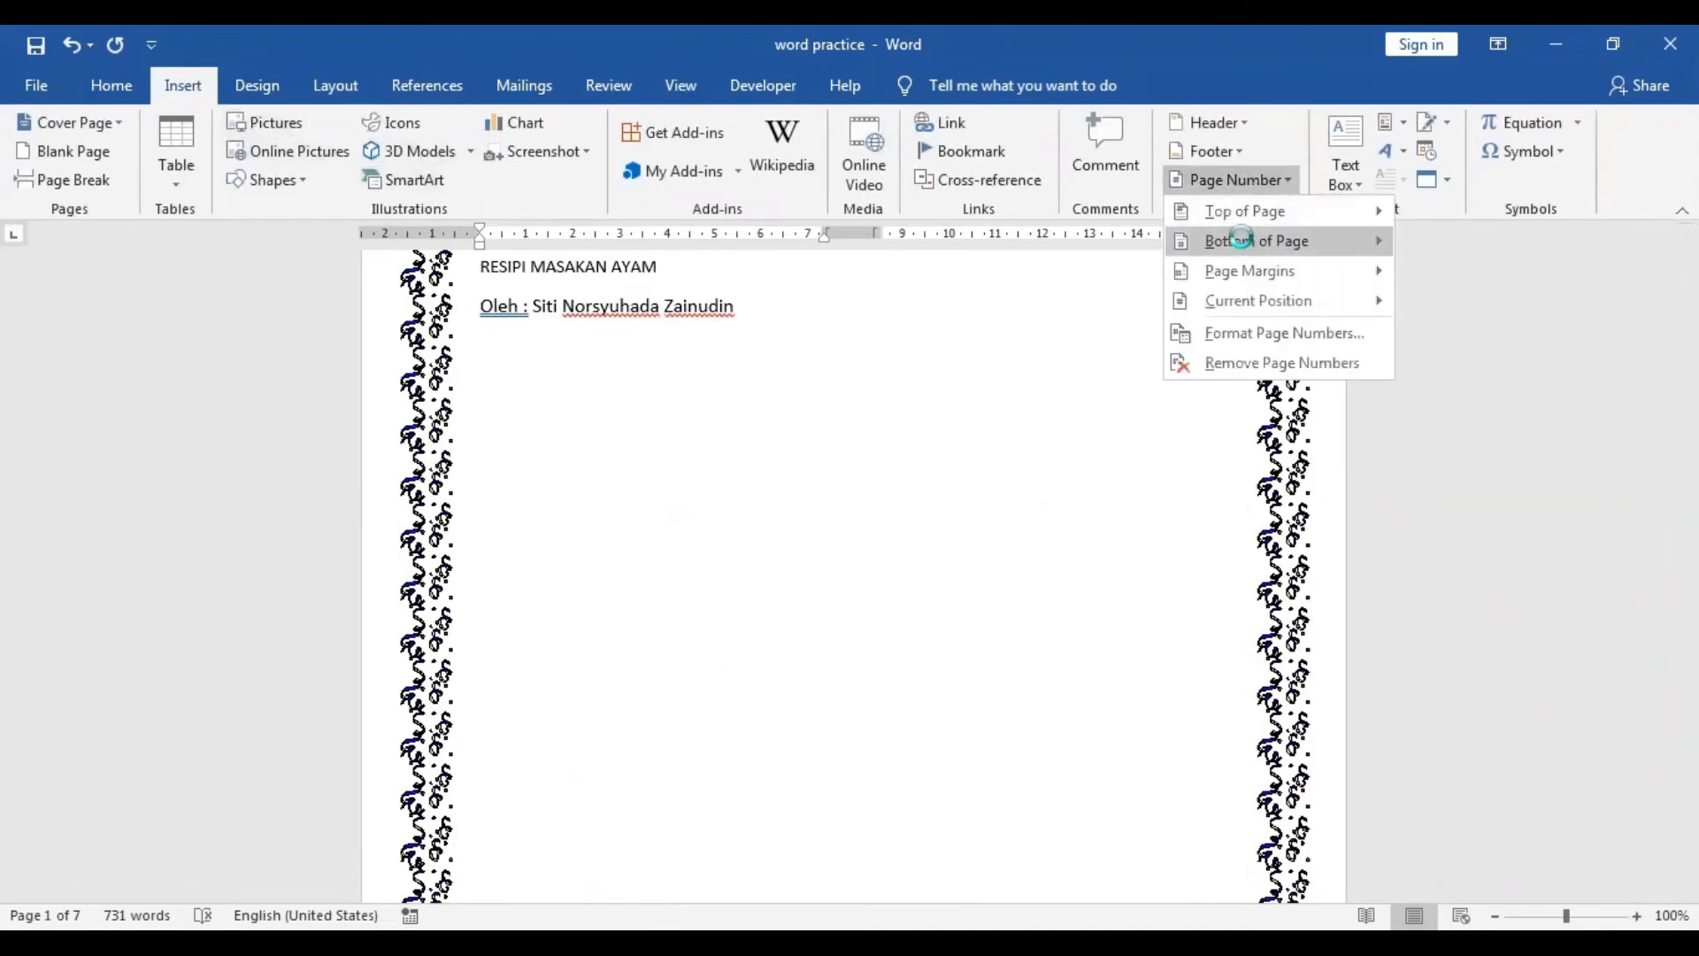
mouse_move(1257, 240)
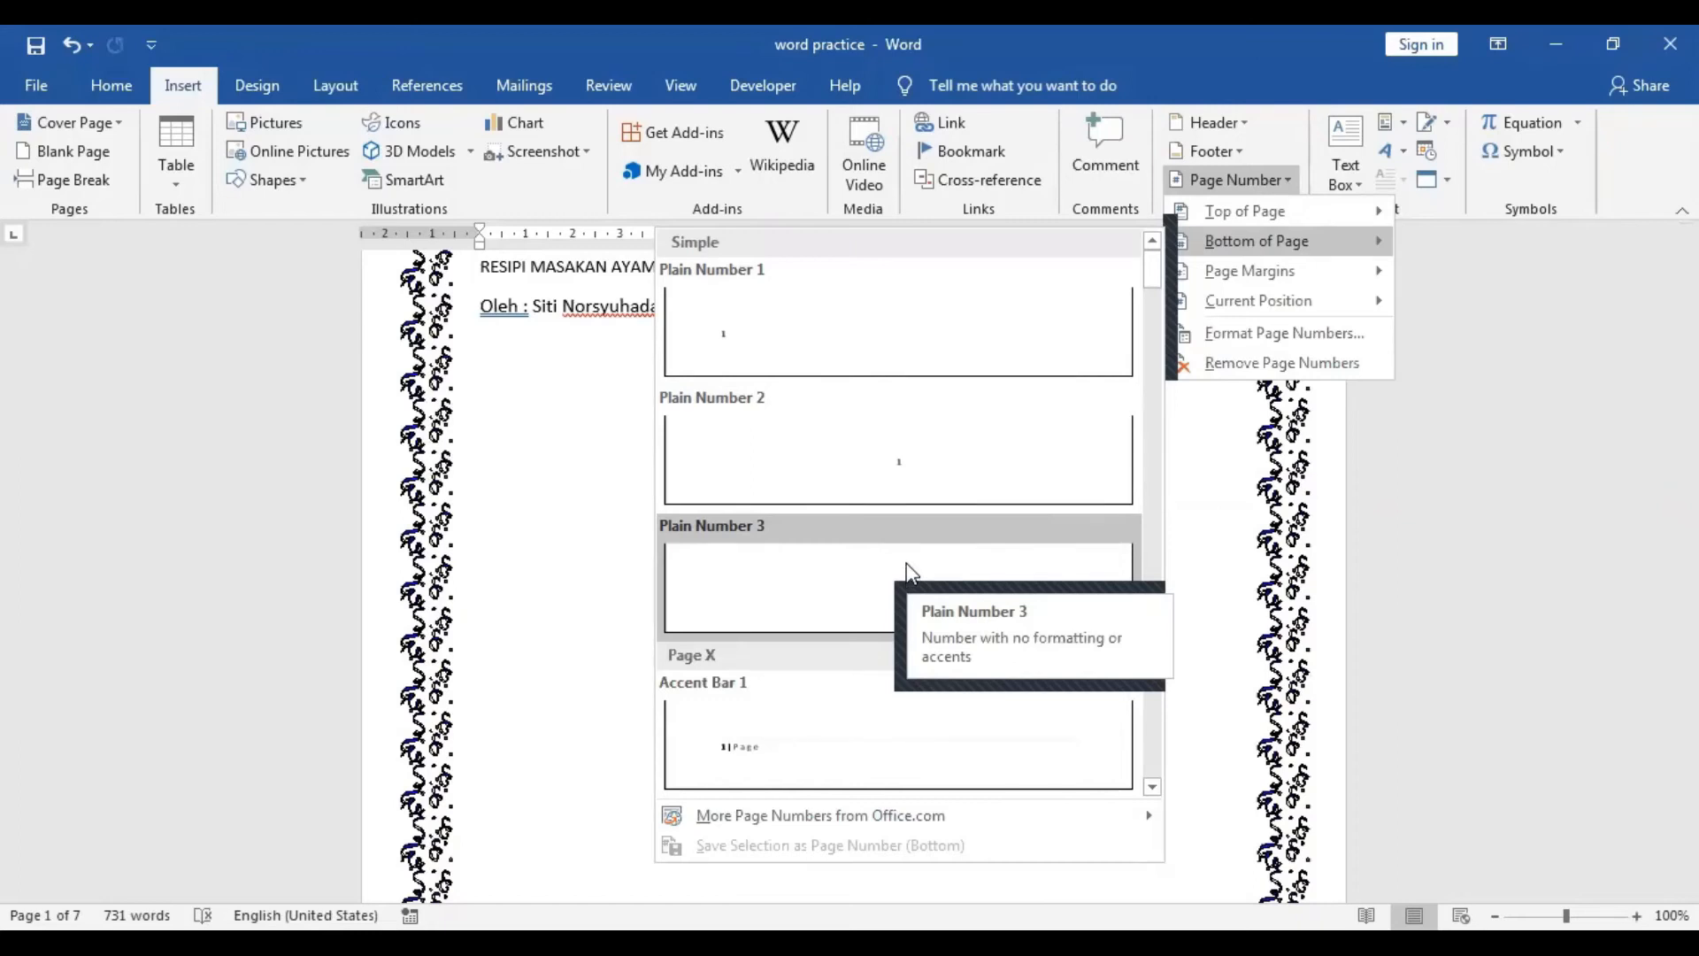
left_click(907, 513)
Scroll through the pages to check the page numbers in the footers.
scroll(942, 805, "up", 10)
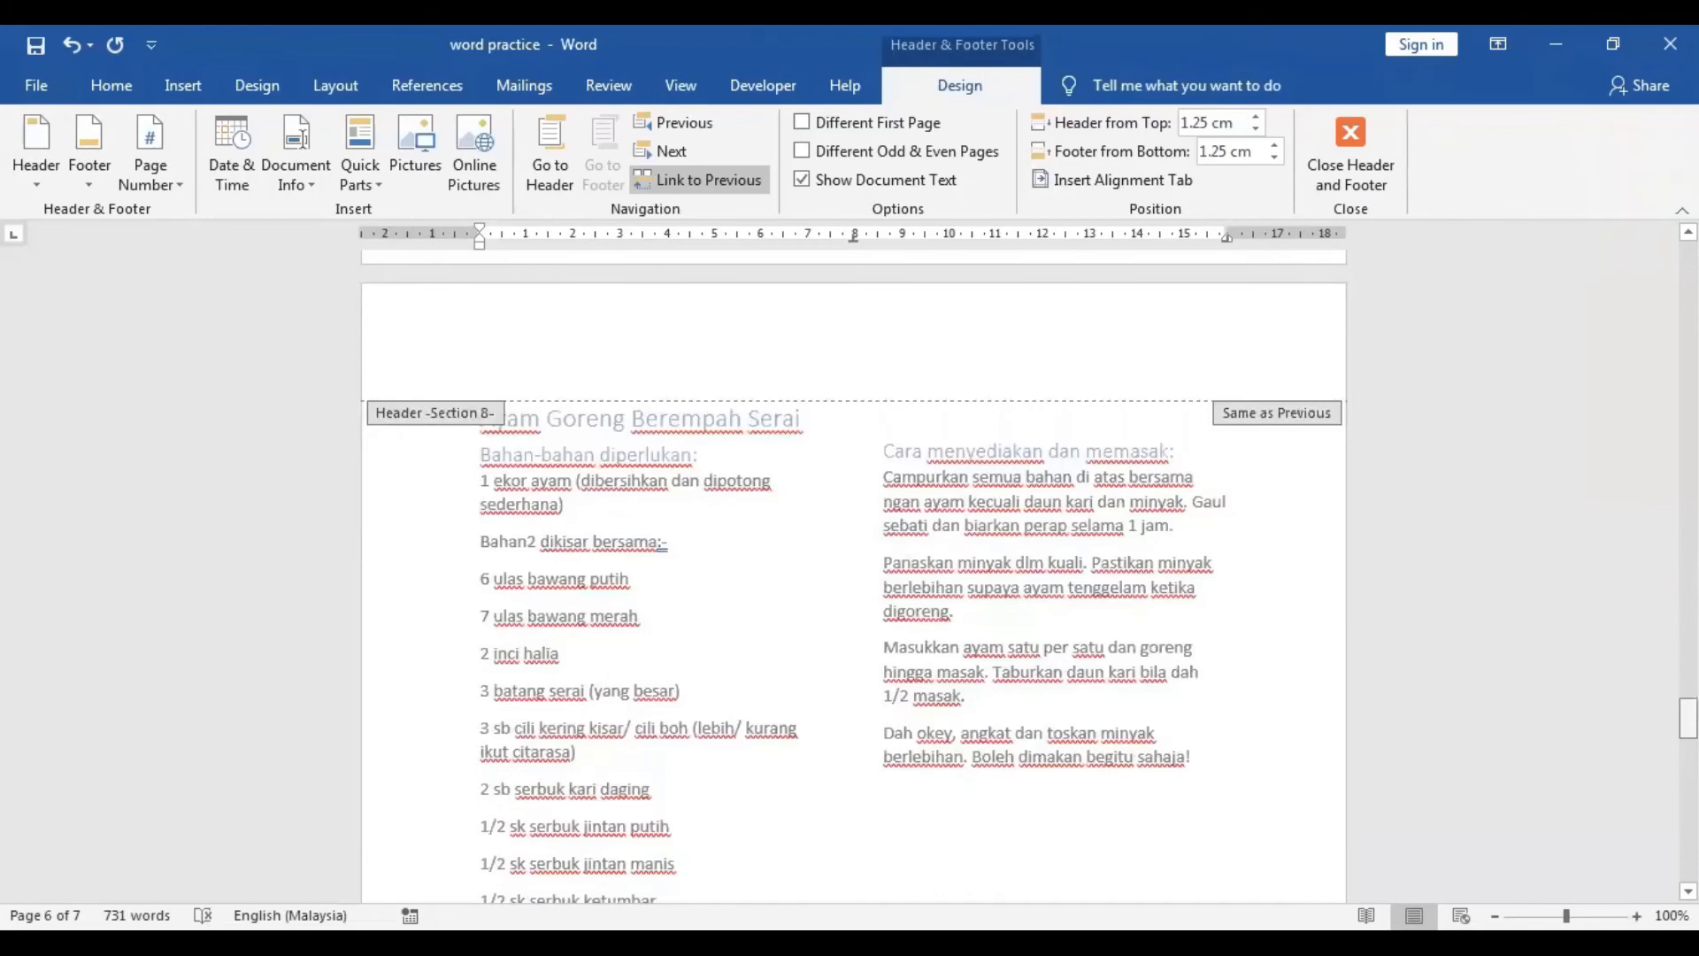
scroll(857, 675, "up", 15)
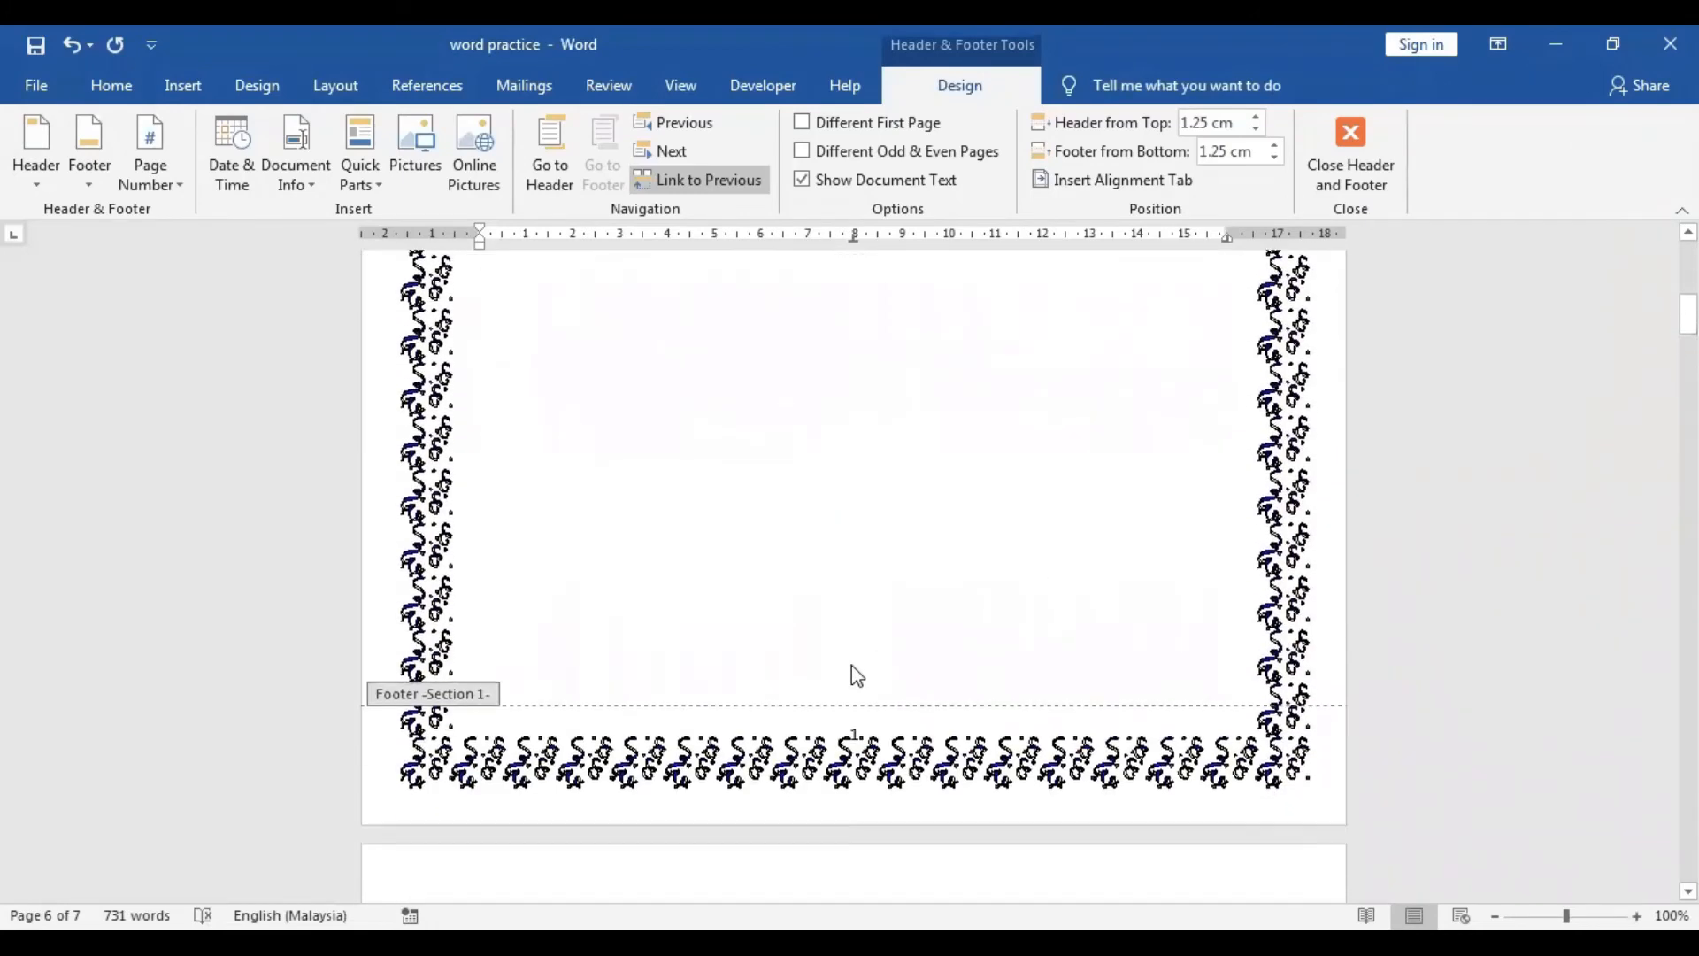
scroll(855, 676, "down", 3)
scroll(825, 566, "down", 1)
scroll(823, 611, "down", 9)
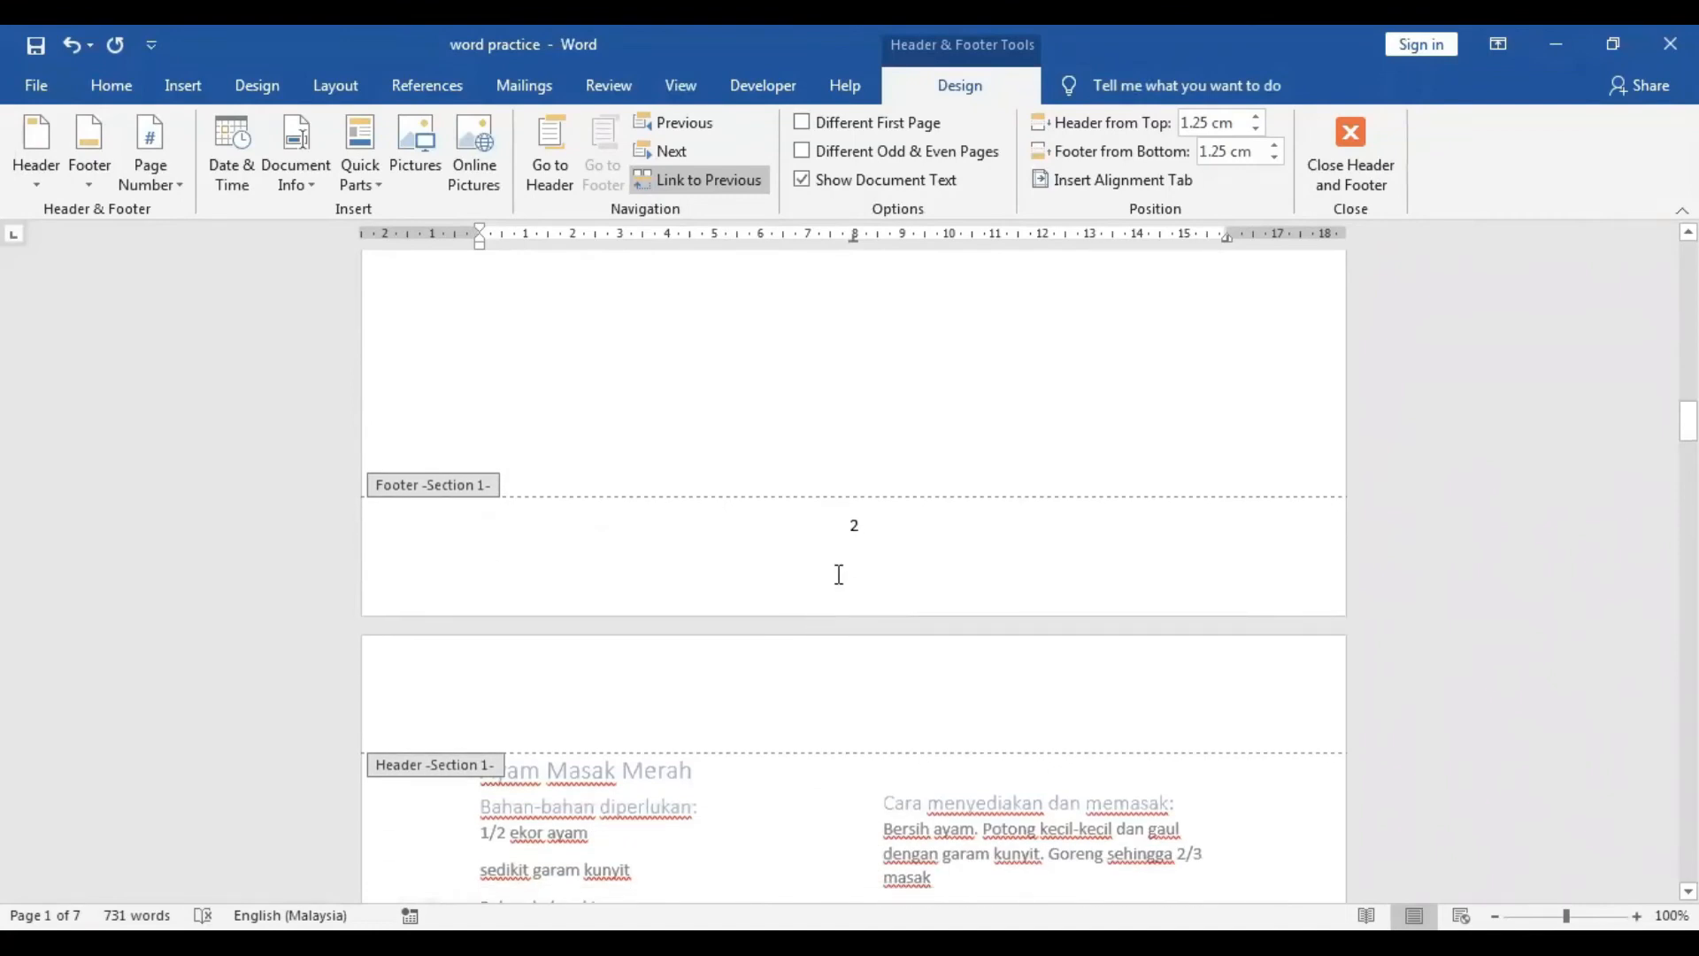
scroll(839, 574, "up", 10)
scroll(834, 573, "up", 4)
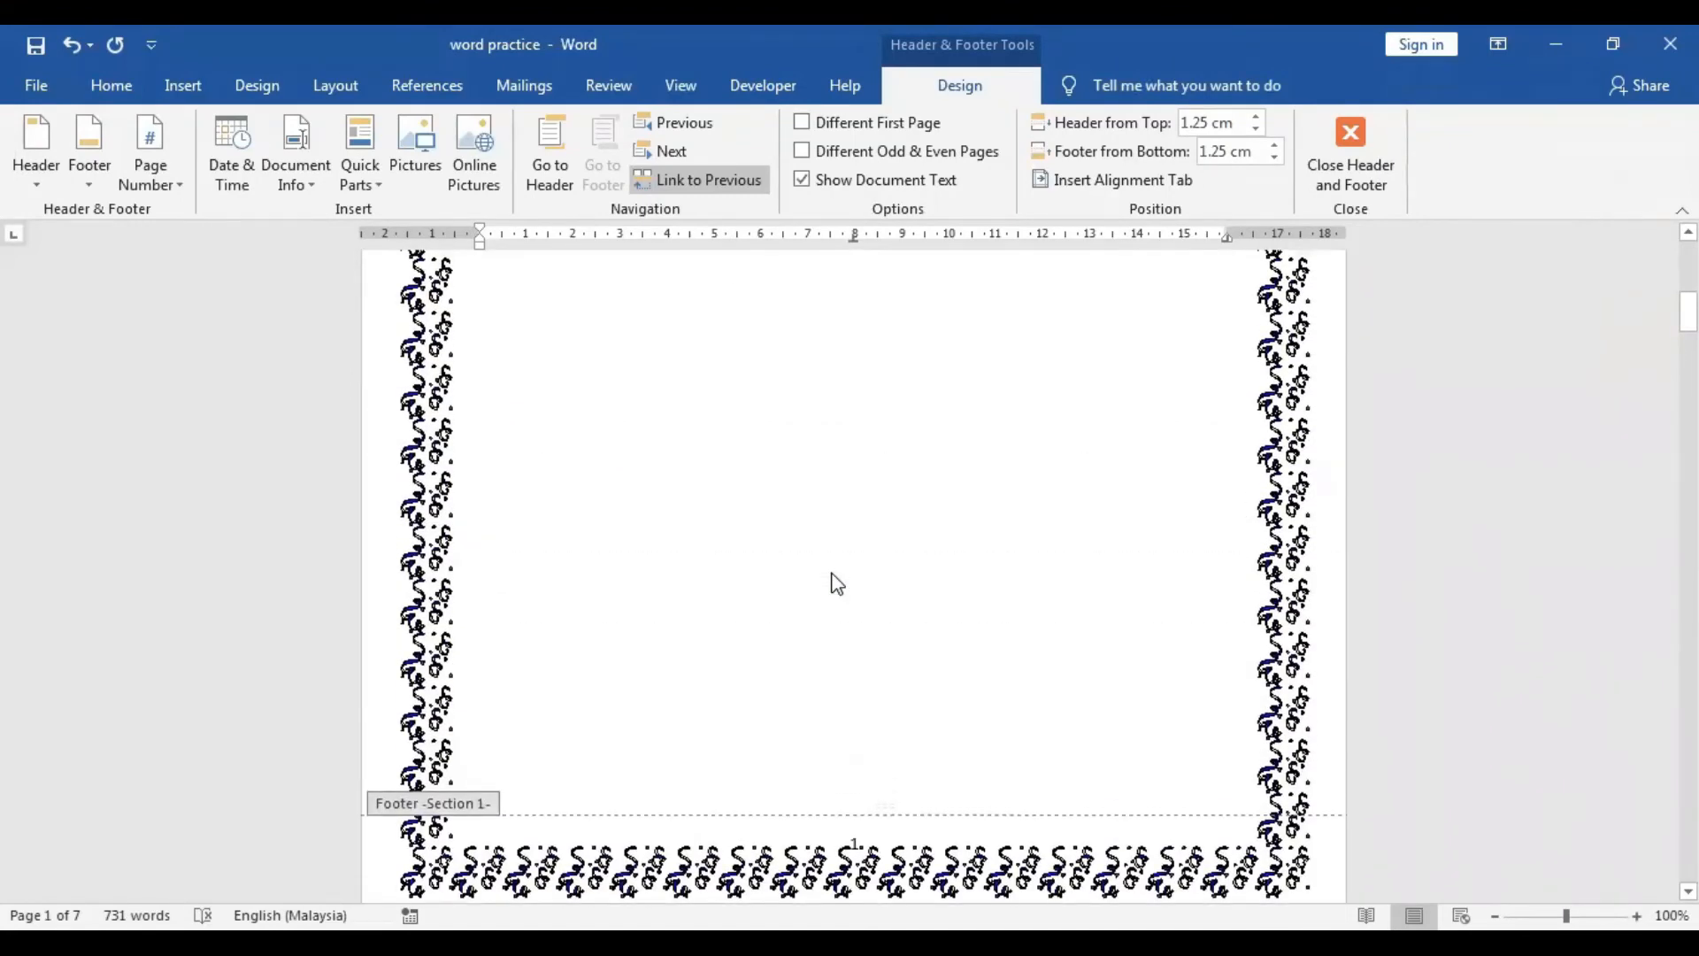
scroll(837, 584, "down", 3)
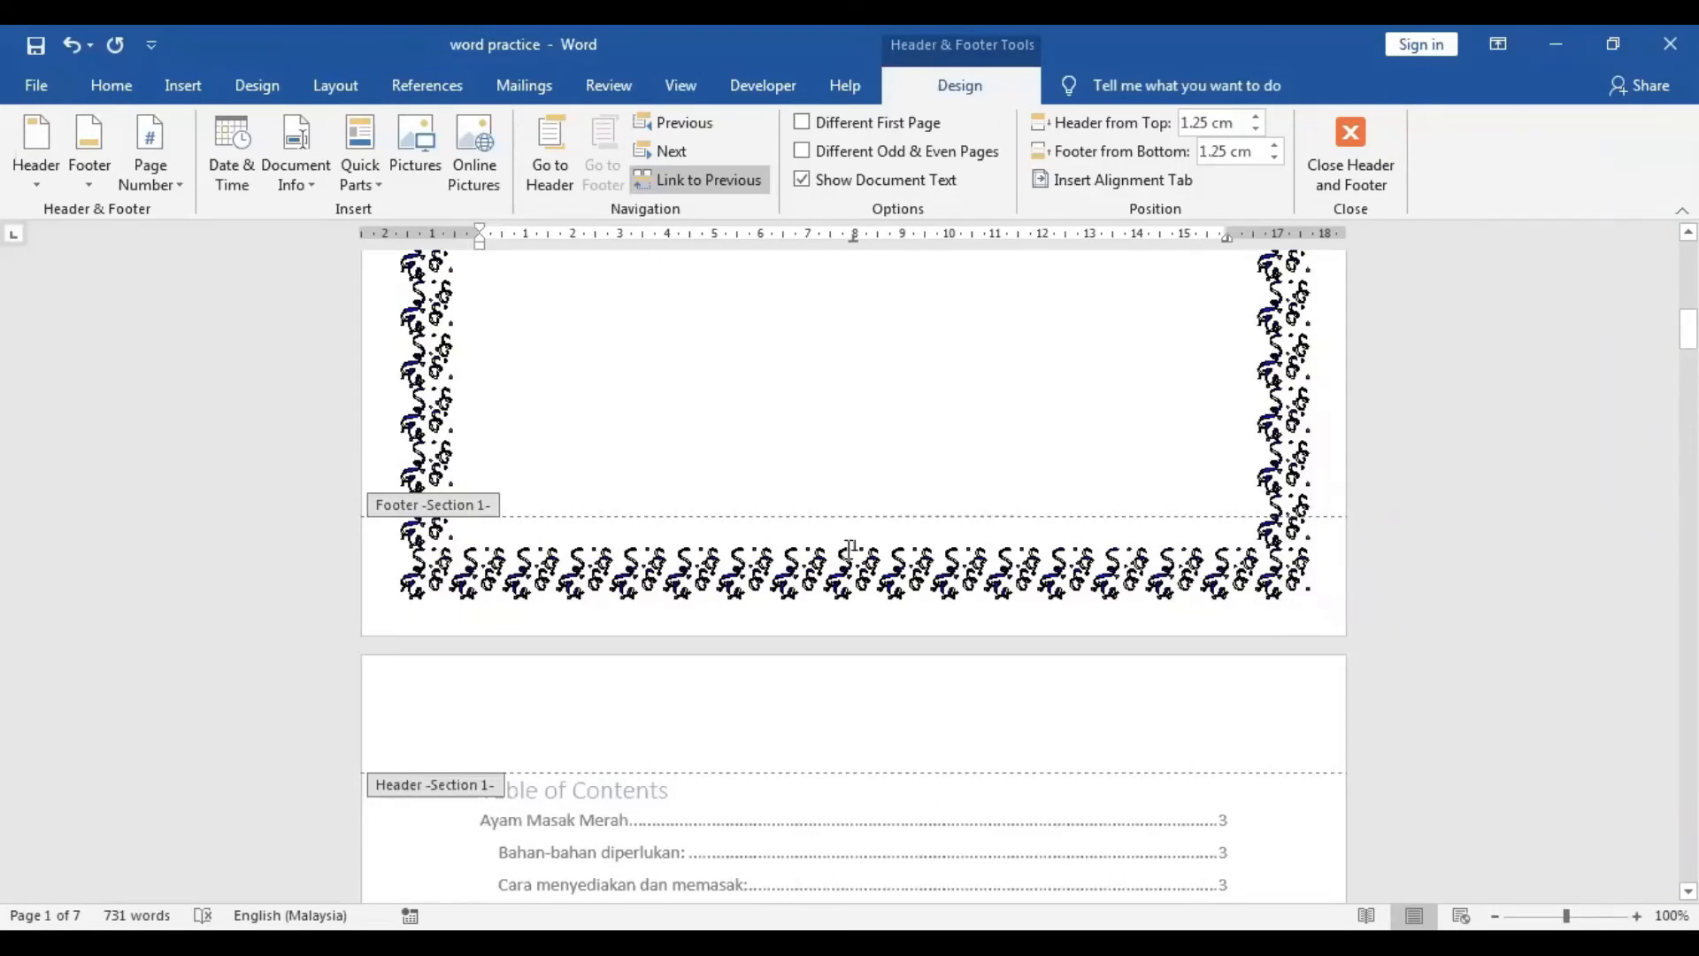
Give the cover page a different first-page footer so no page number appears on it.
left_click(855, 545)
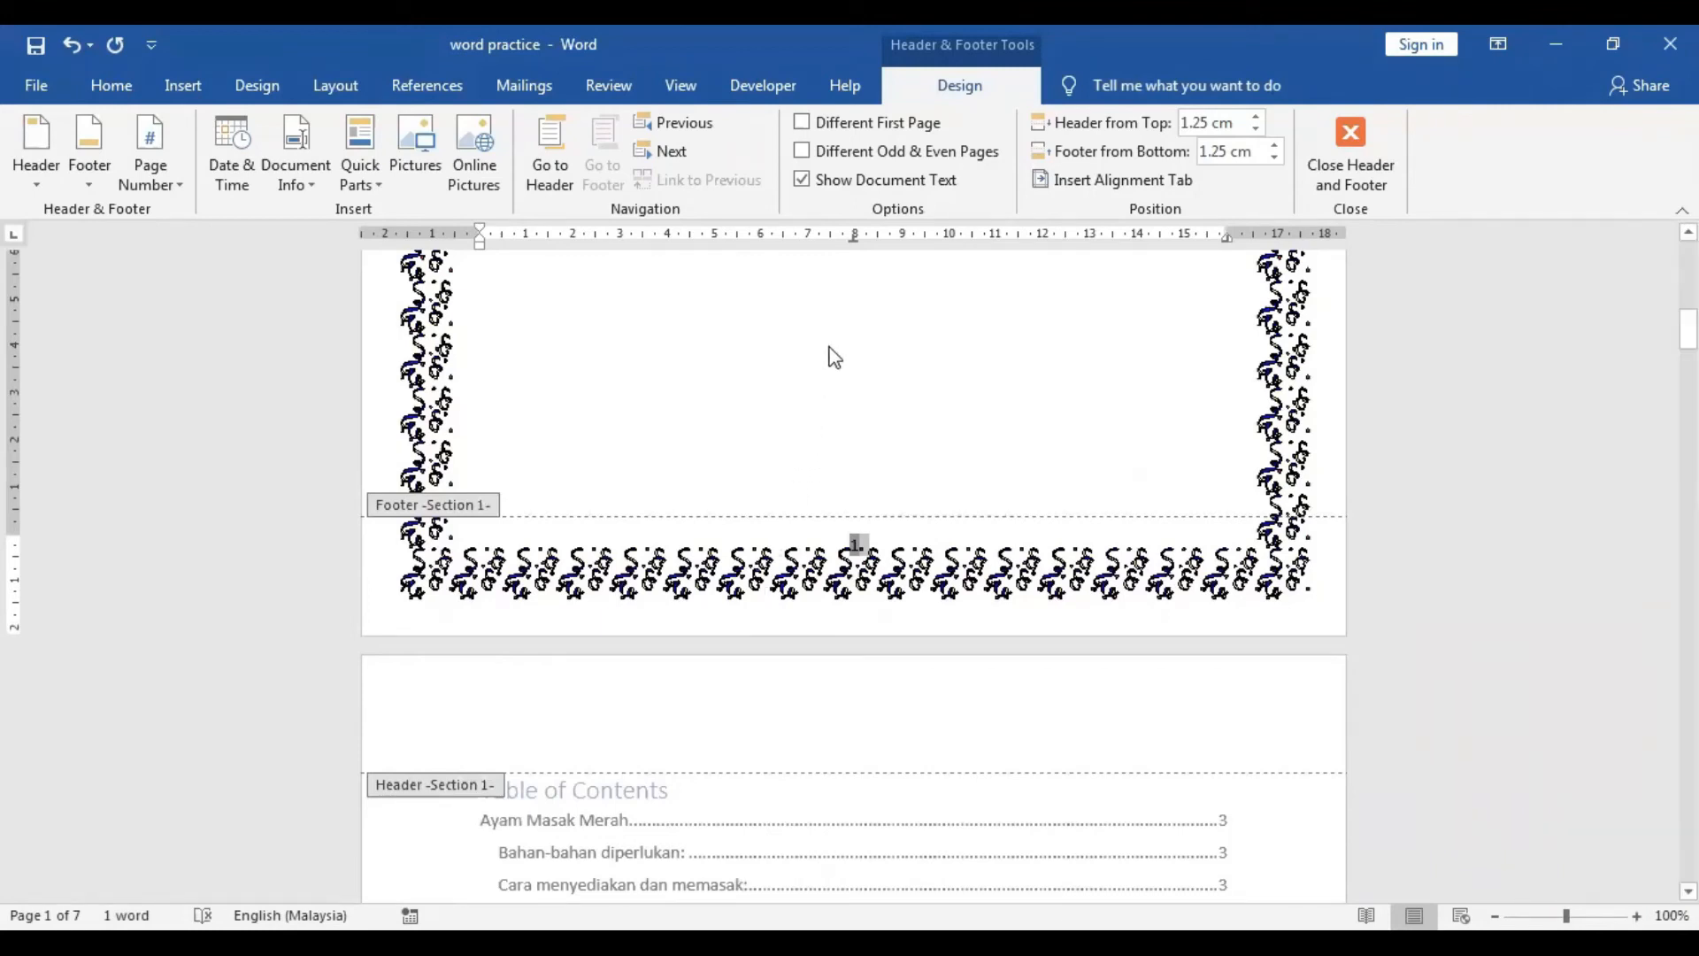
left_click(832, 135)
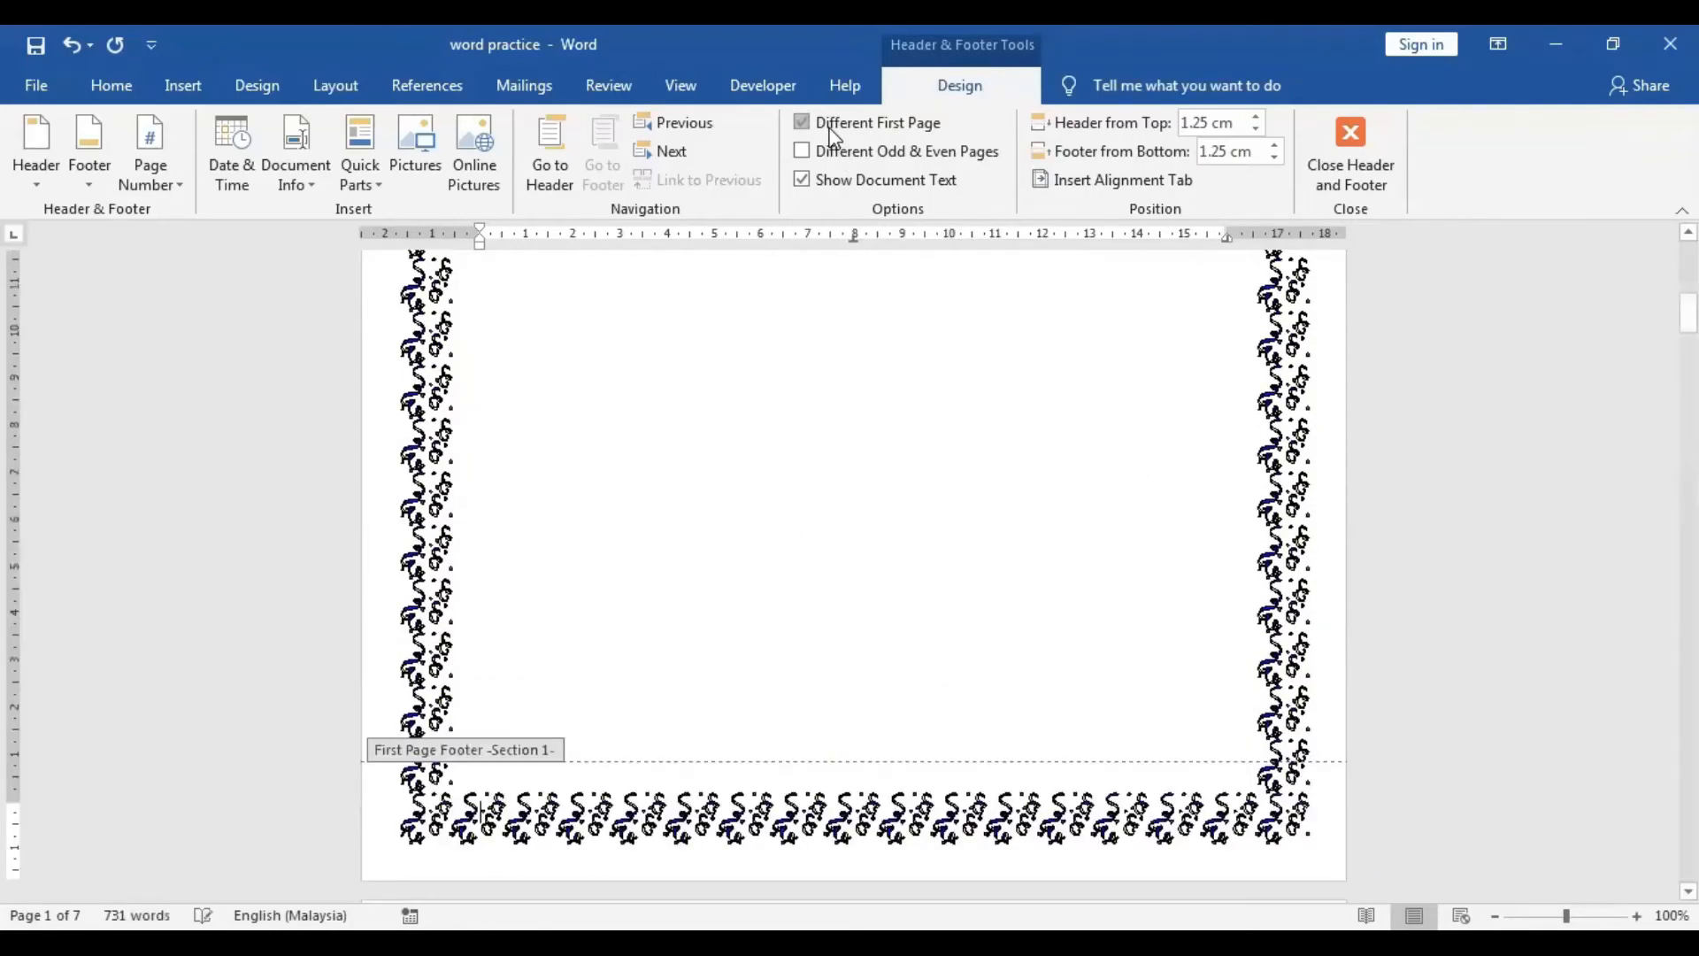
Scroll through the first-page footer and following page footers in header and footer view to check the page numbering.
scroll(942, 626, "down", 3)
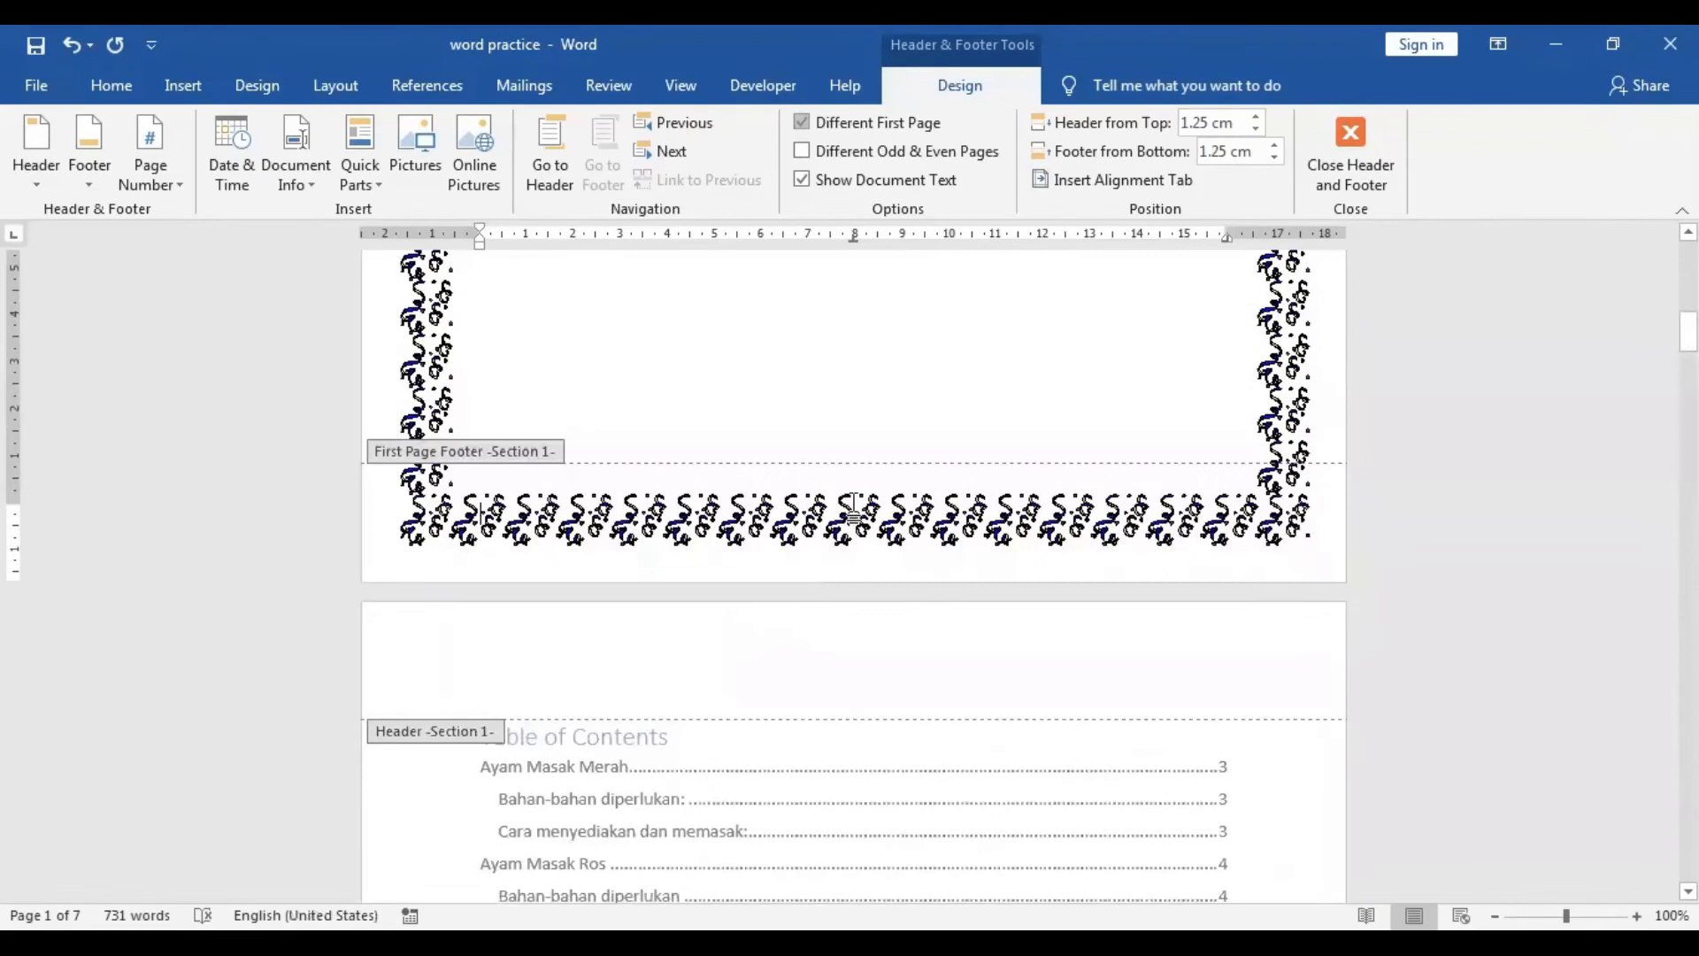
scroll(855, 511, "down", 10)
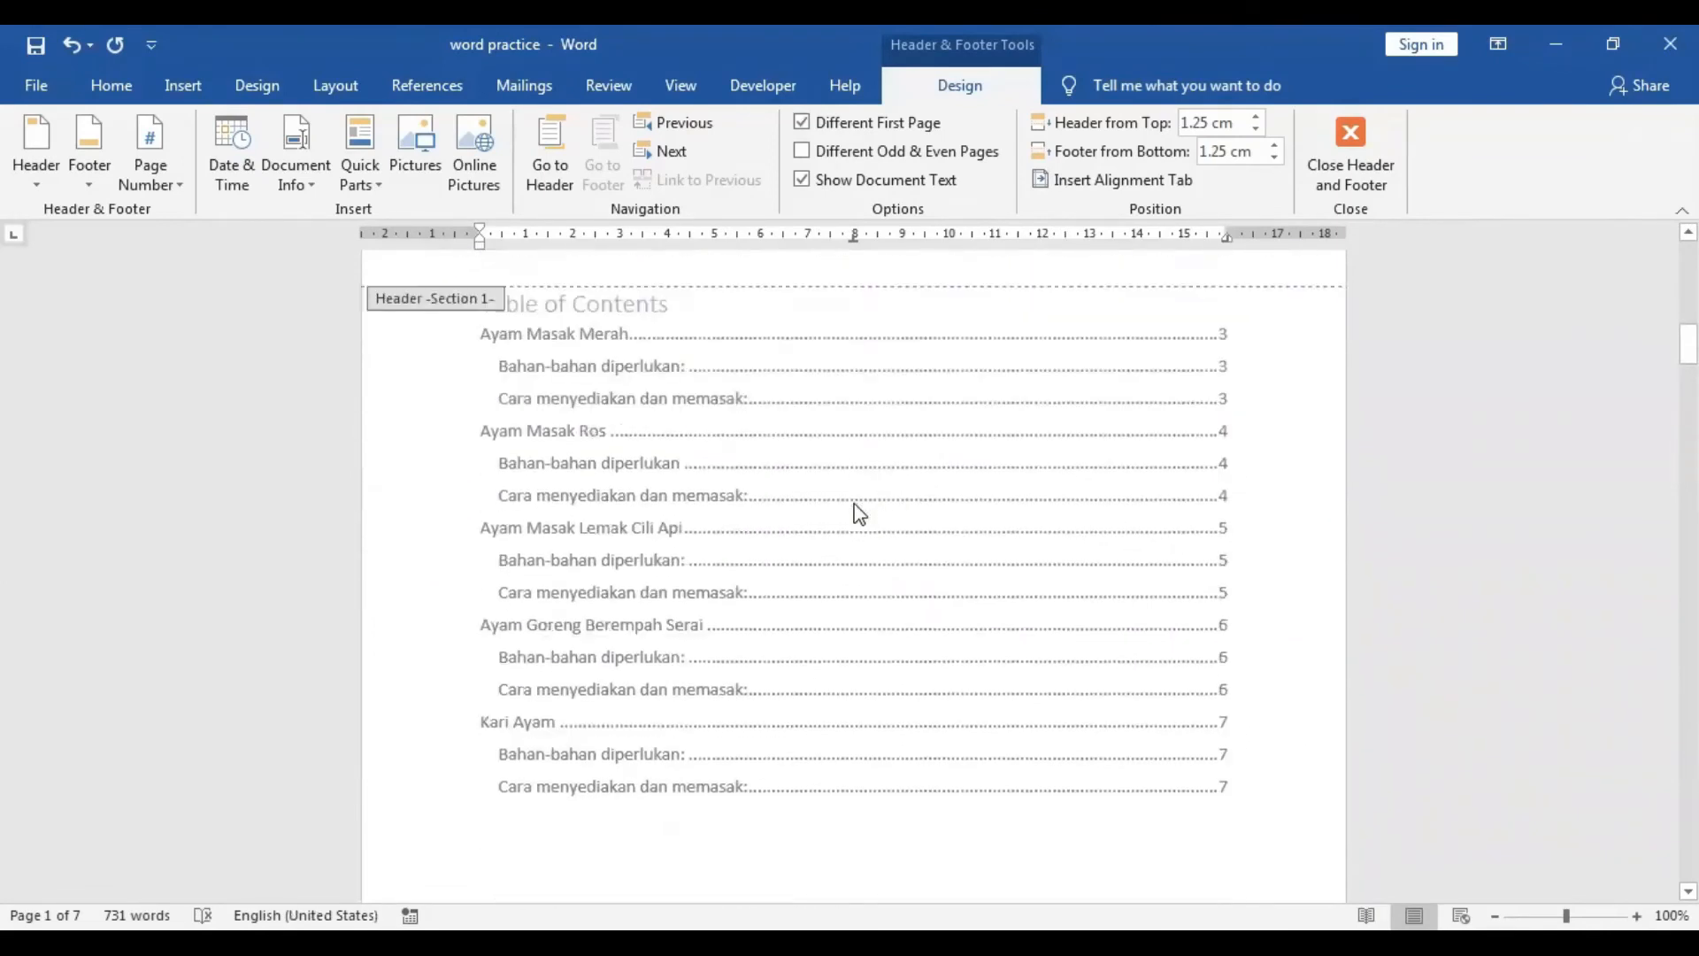
scroll(859, 513, "down", 5)
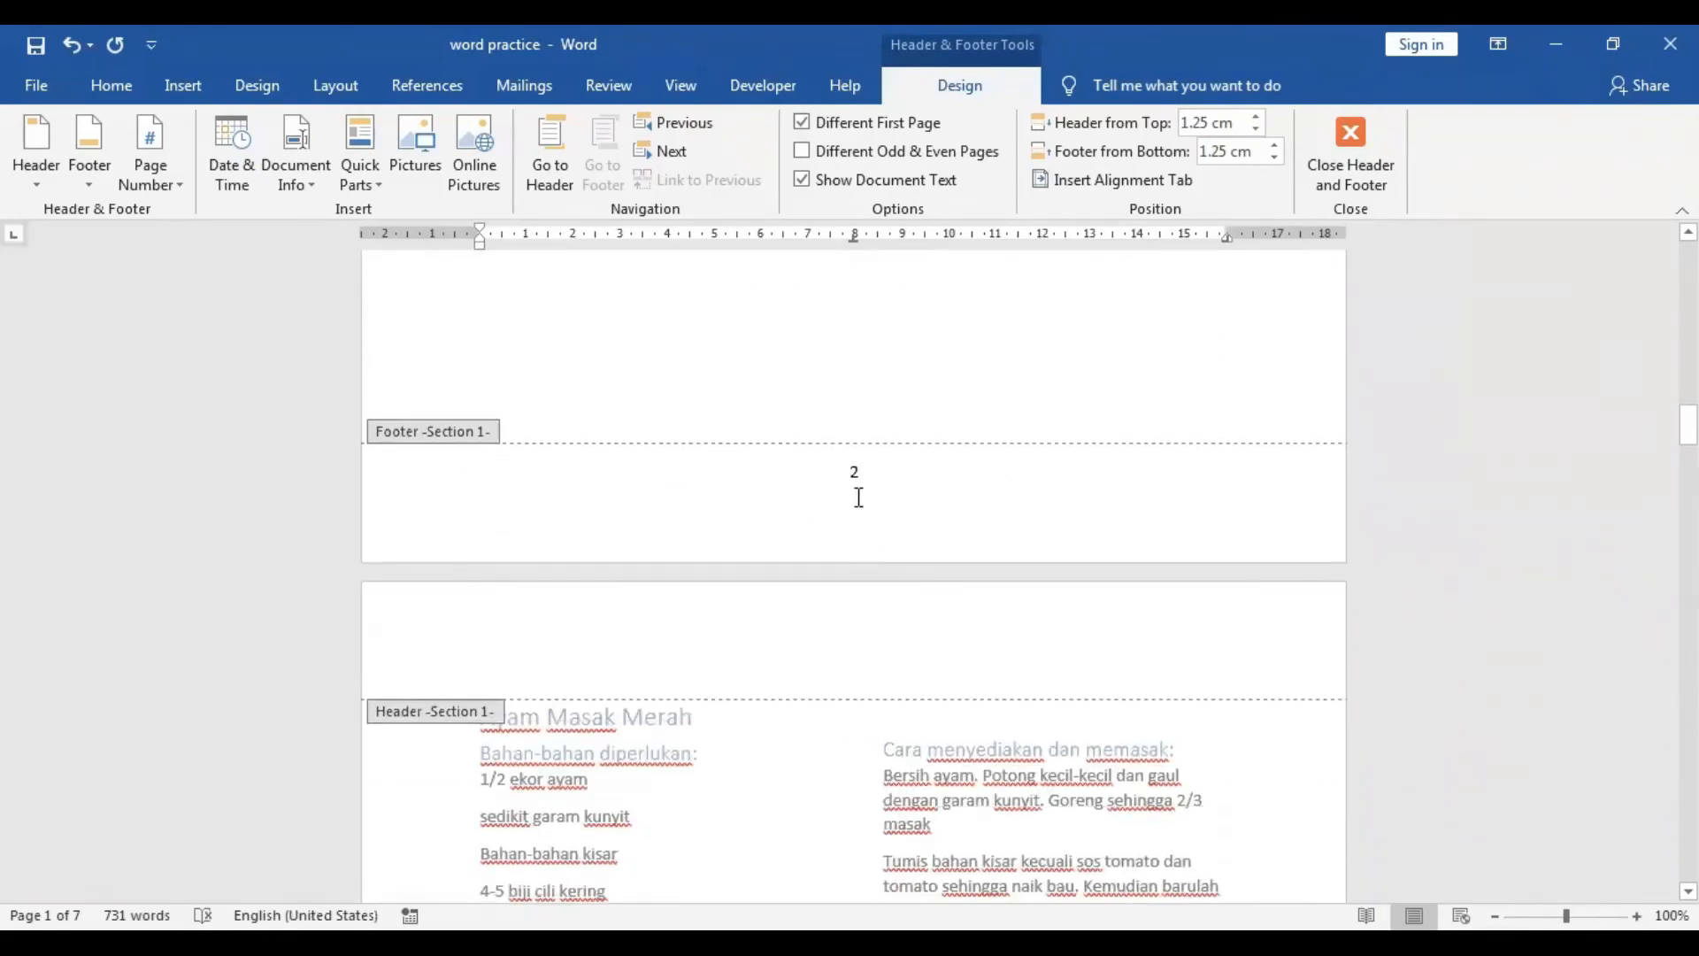
double_click(838, 478)
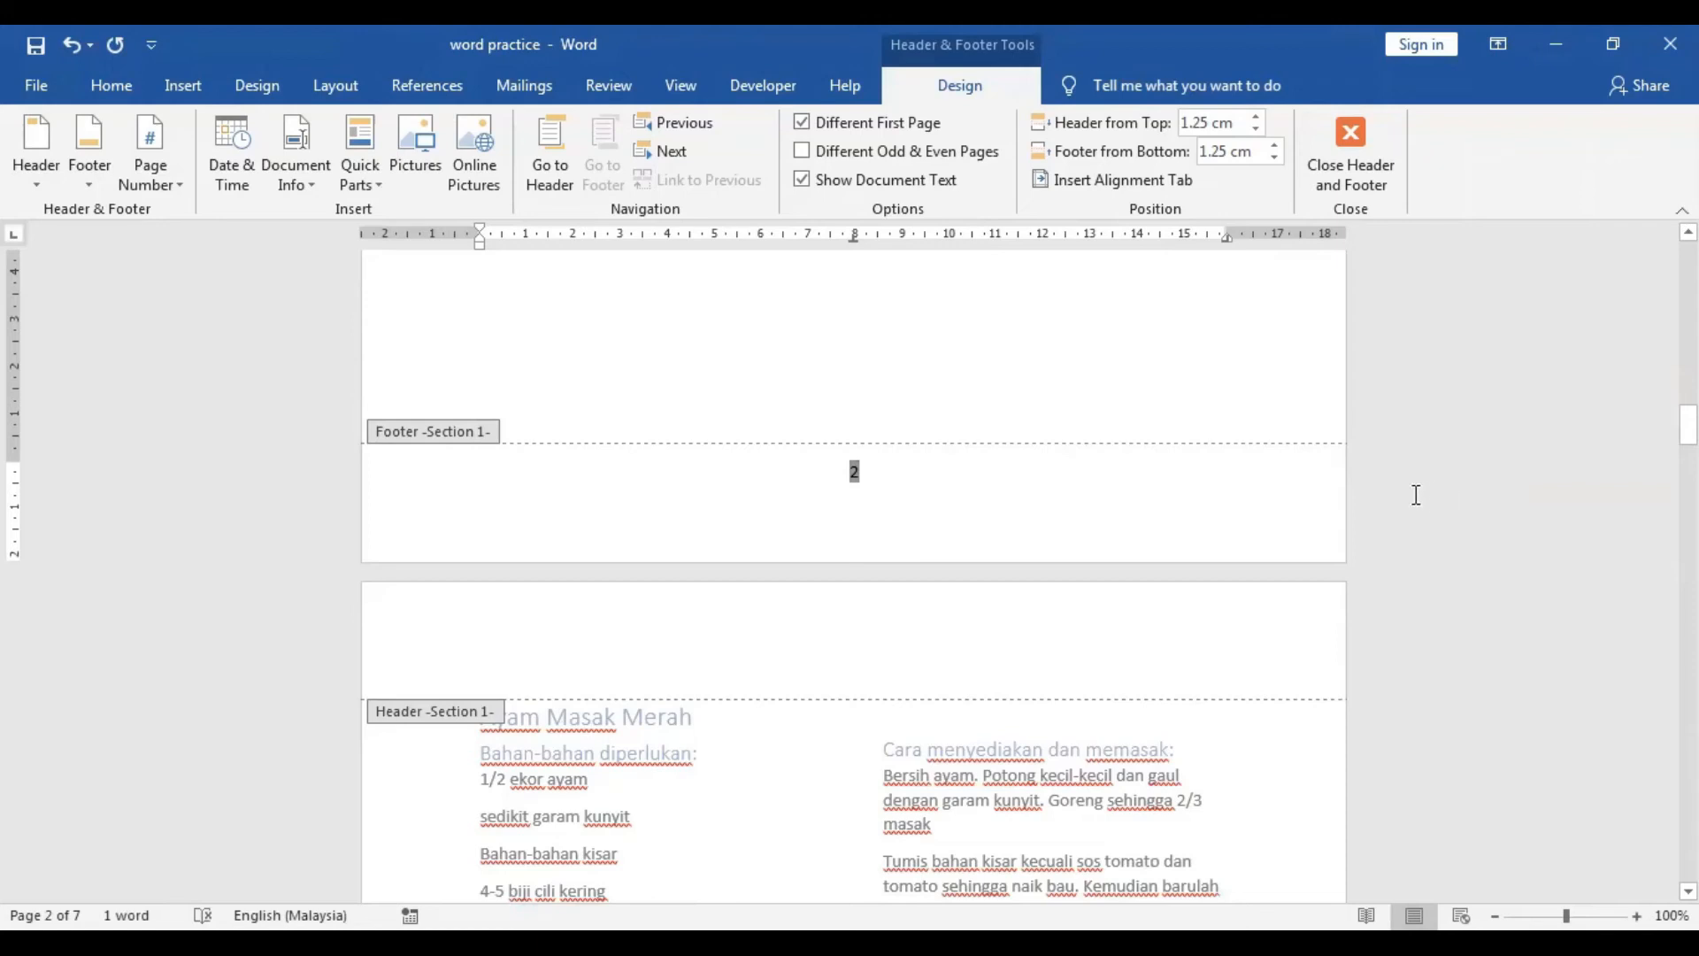
scroll(1417, 497, "up", 10)
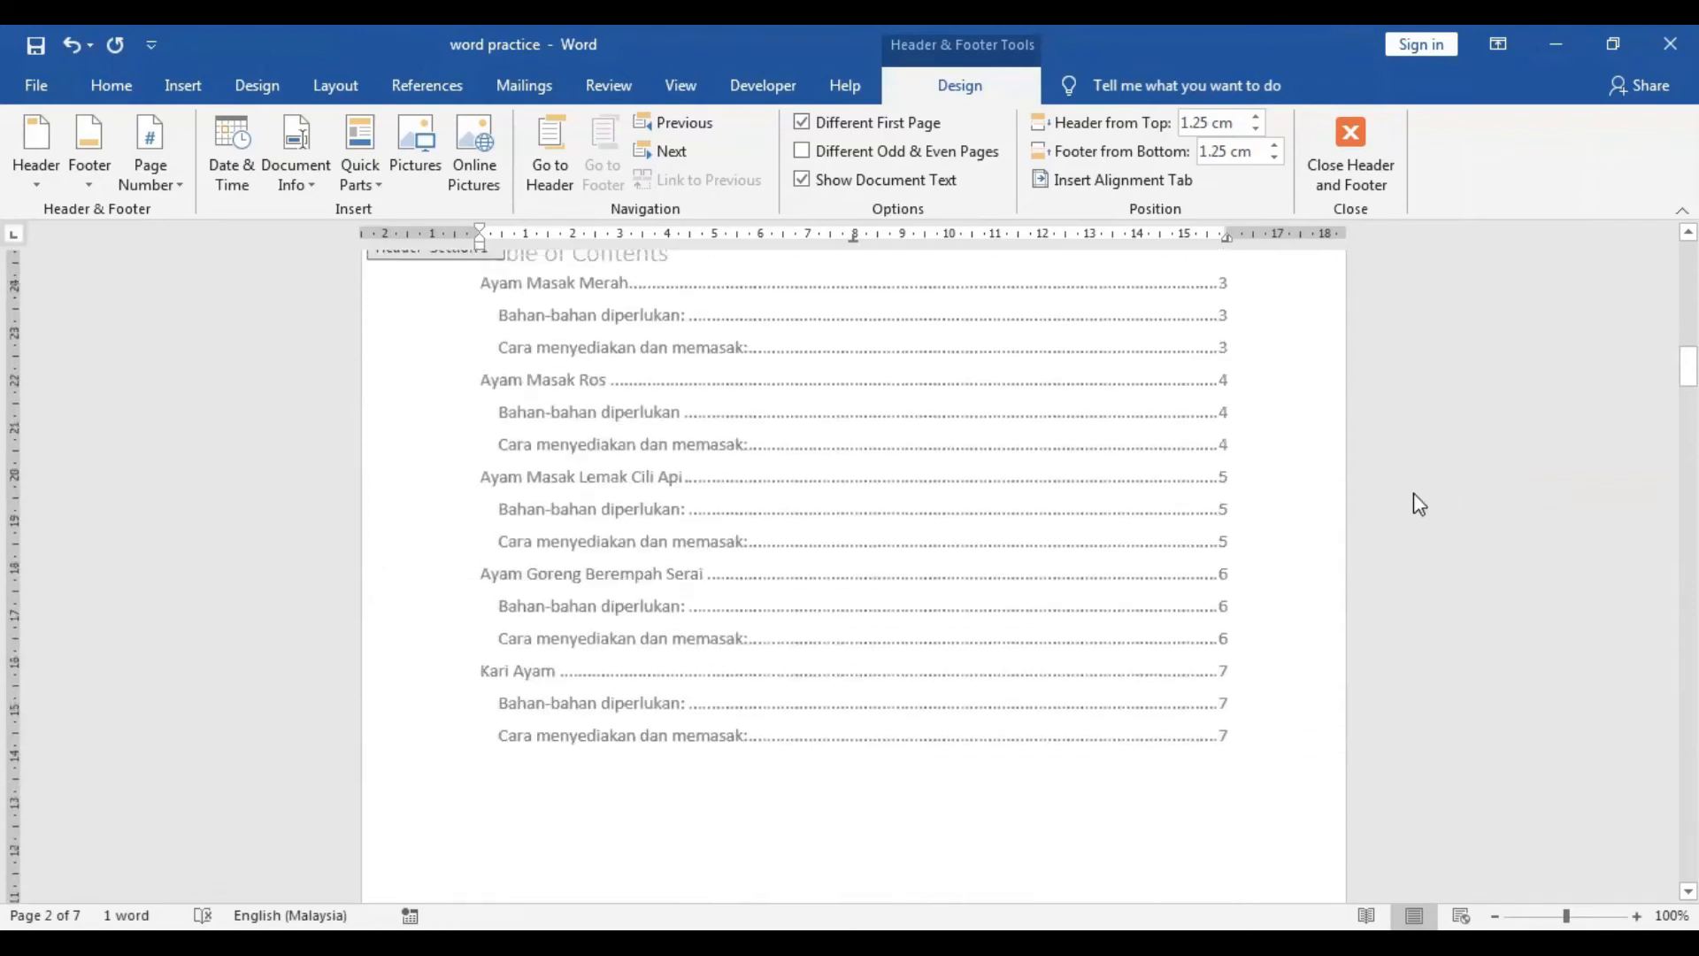
scroll(1416, 495, "up", 8)
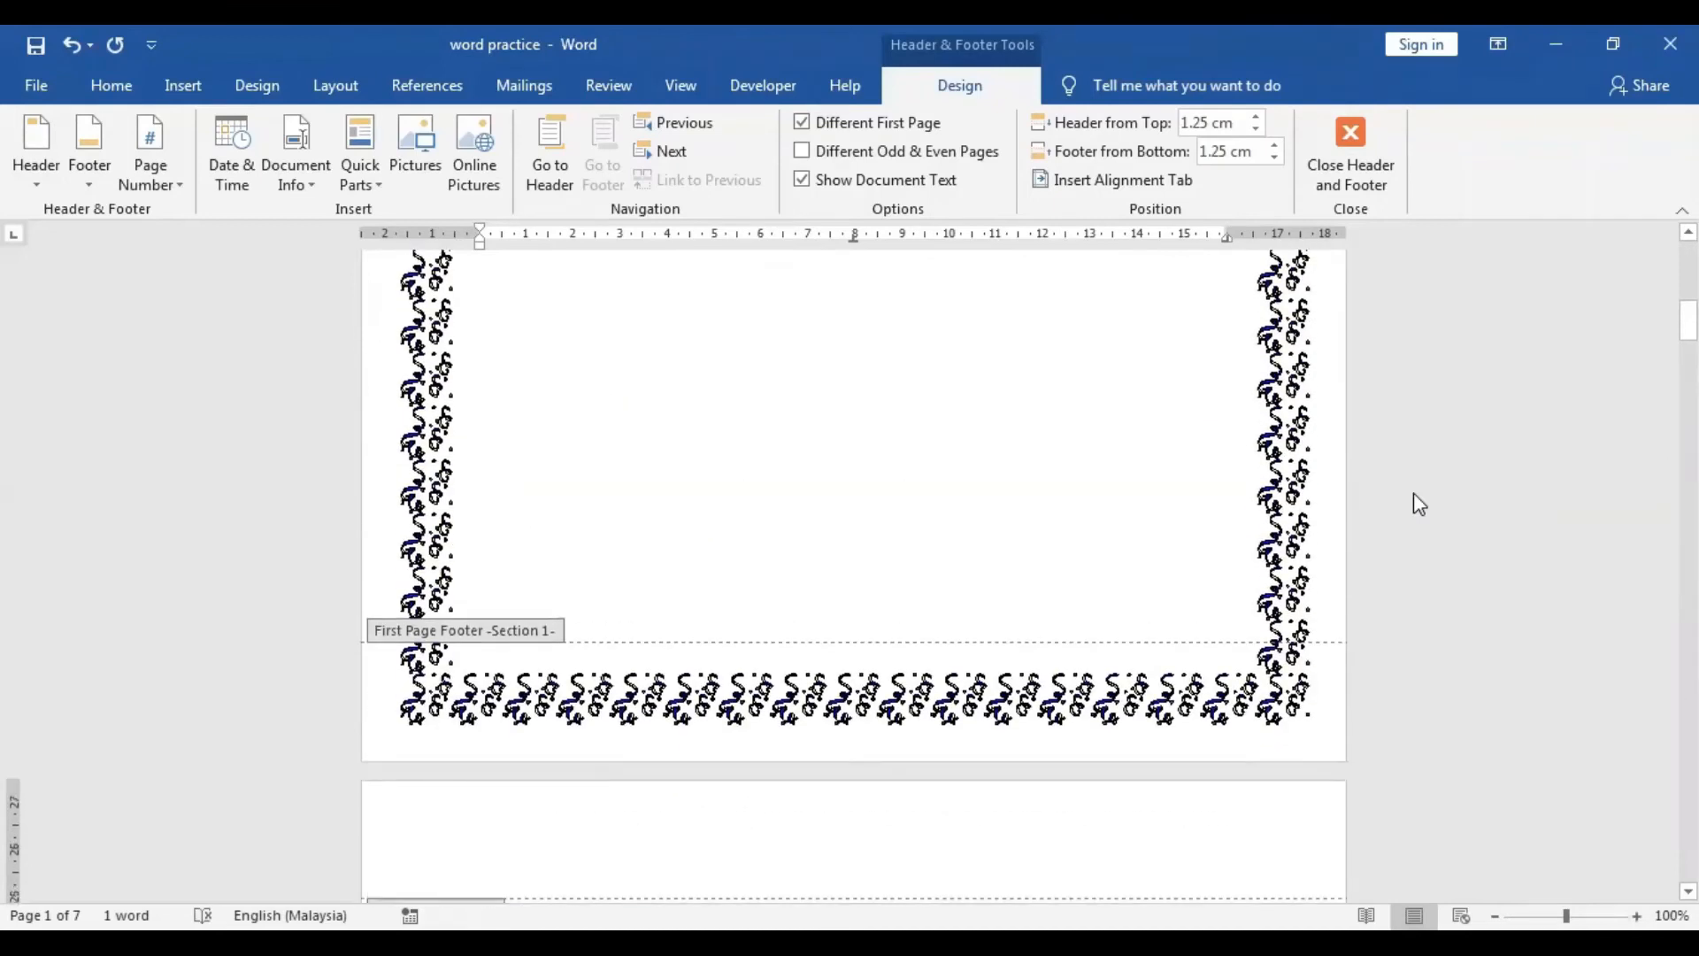
scroll(1414, 505, "up", 6)
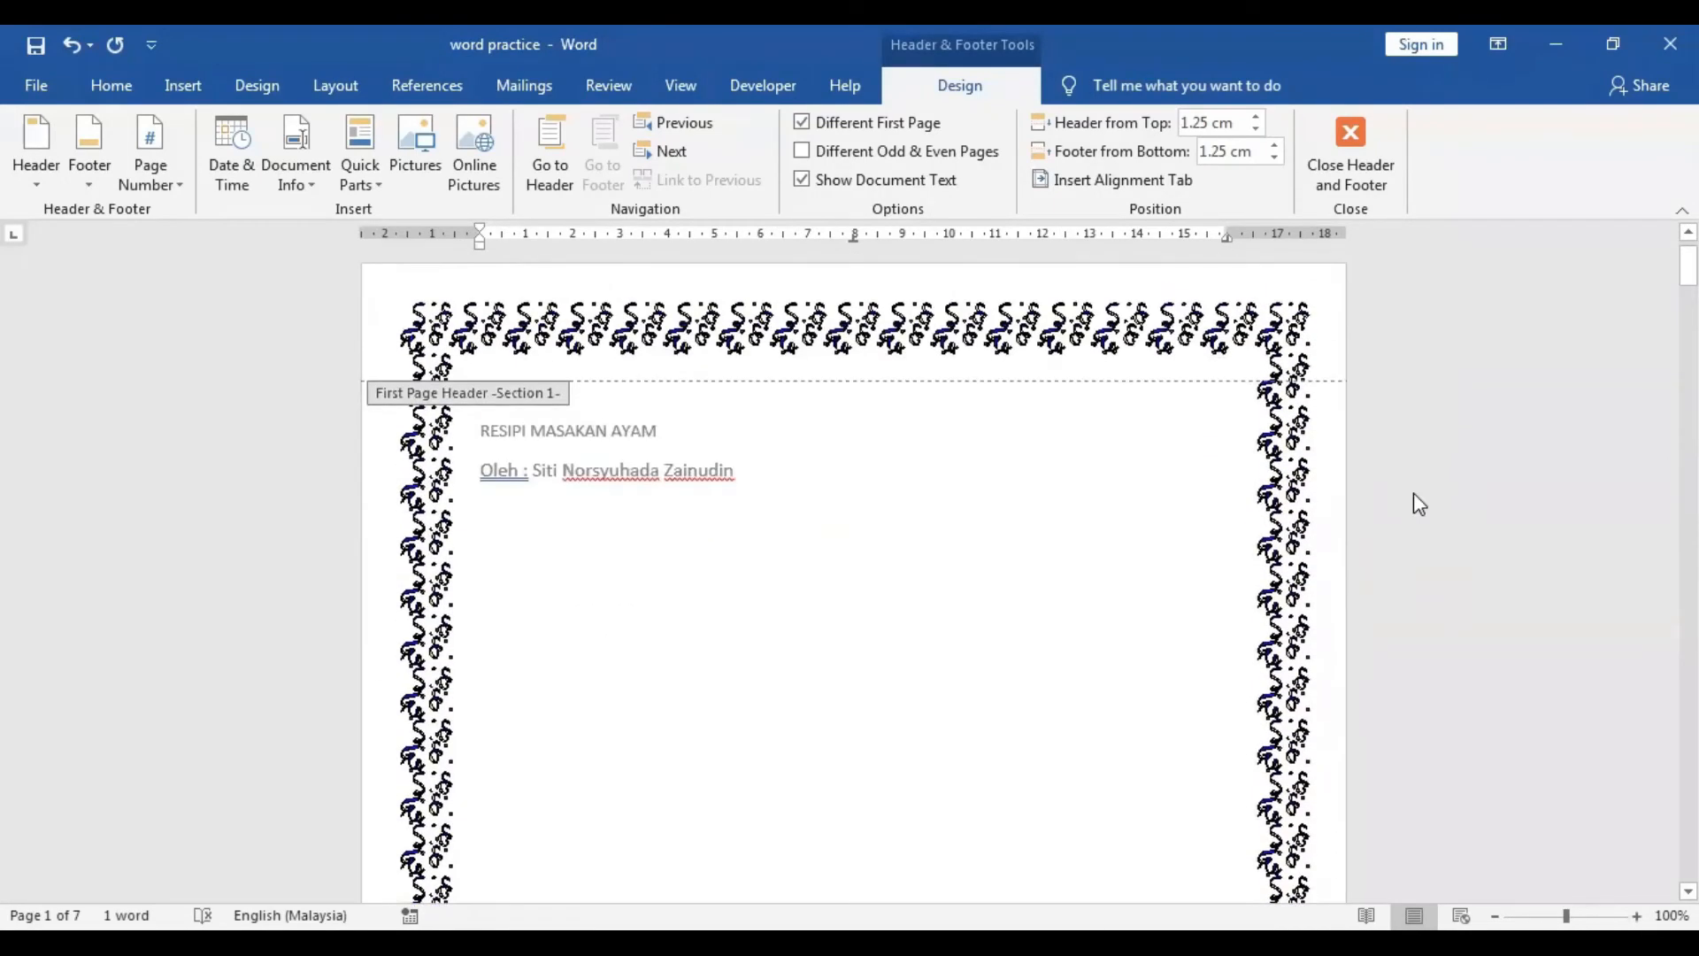
scroll(1177, 593, "down", 12)
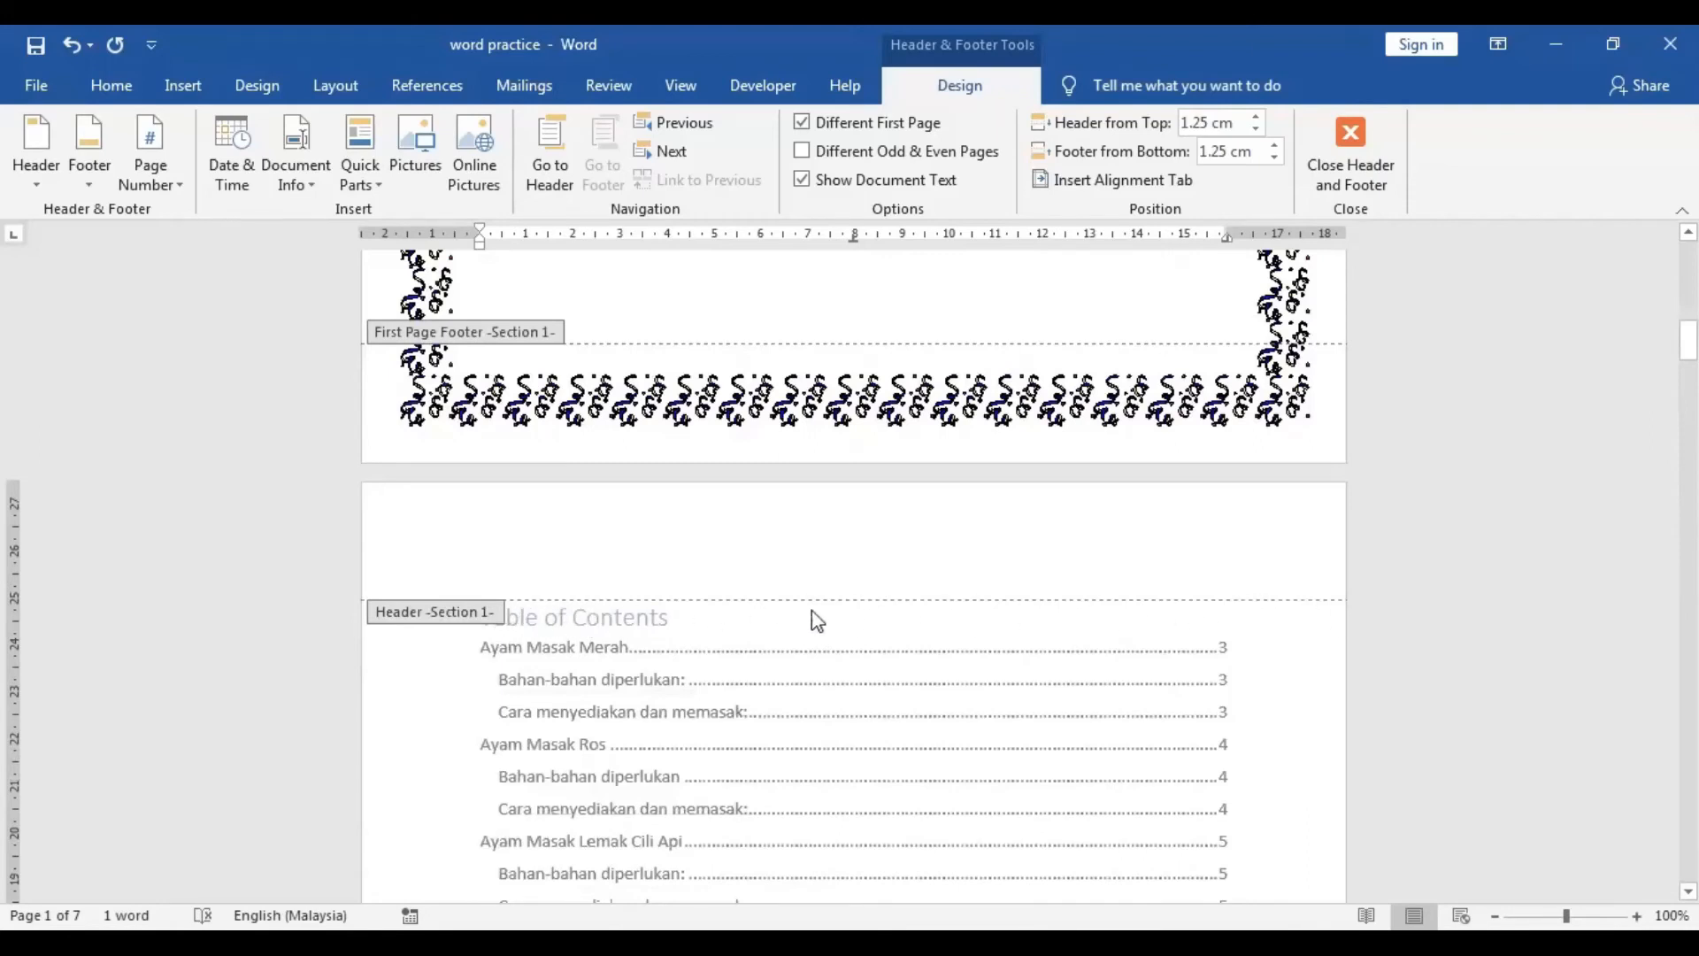
Add the header text "Ms word 2019" to the pages after the cover and close header and footer view.
left_click(891, 530)
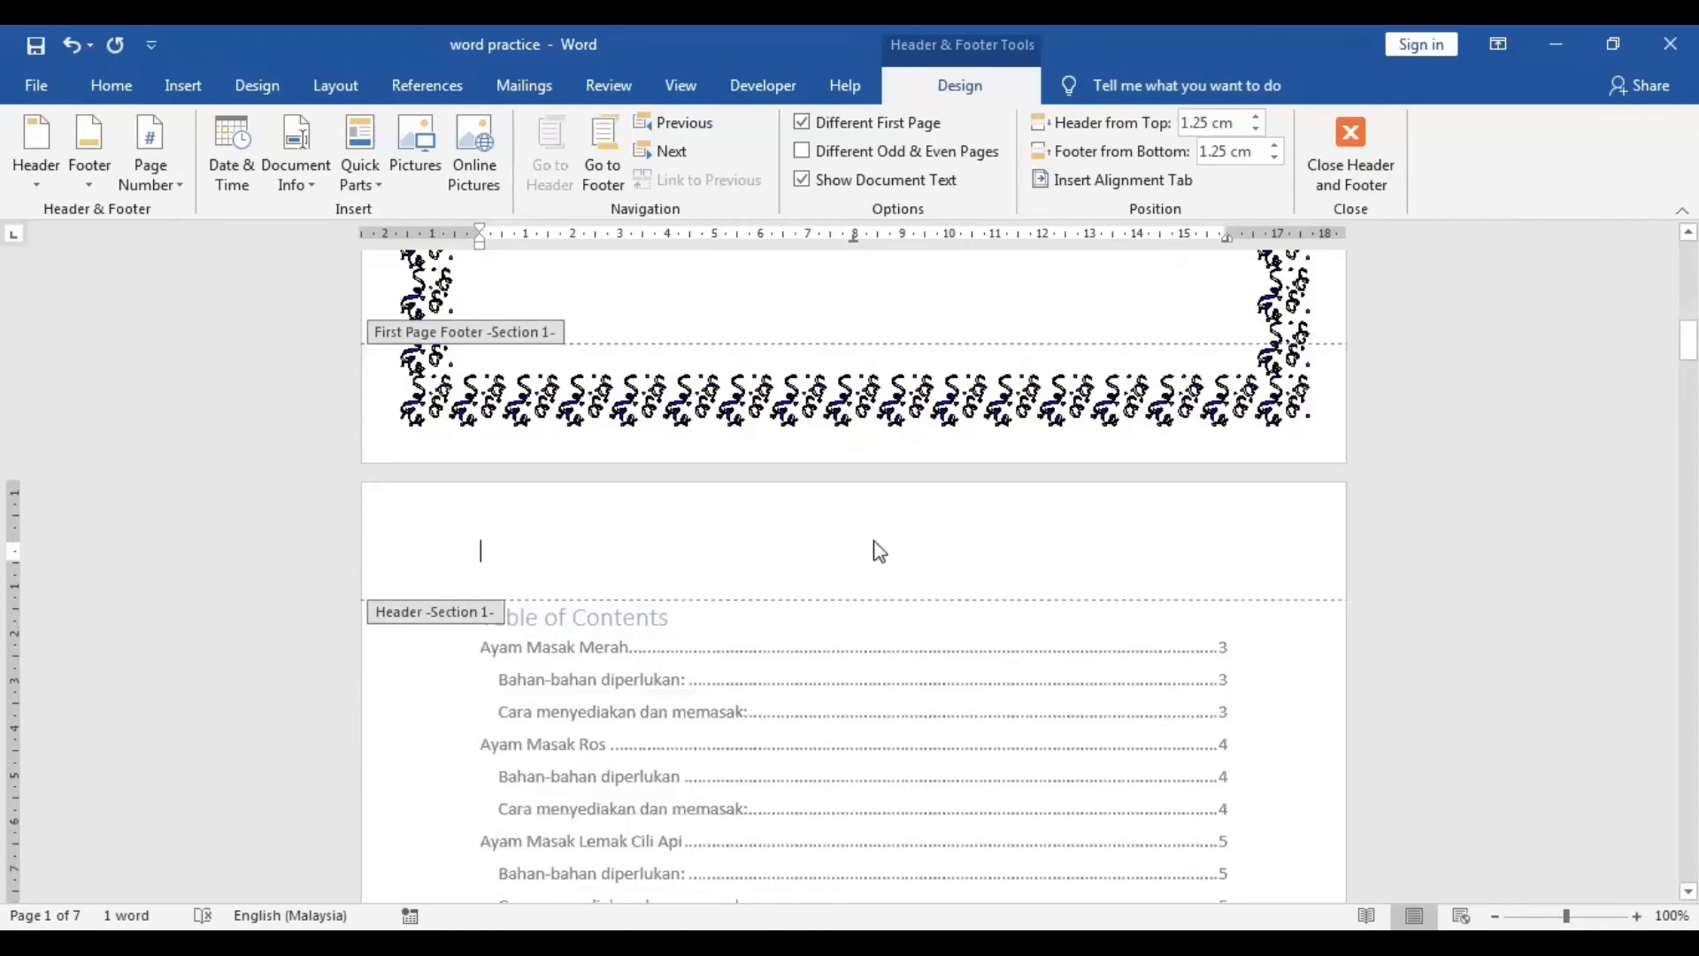
type("m")
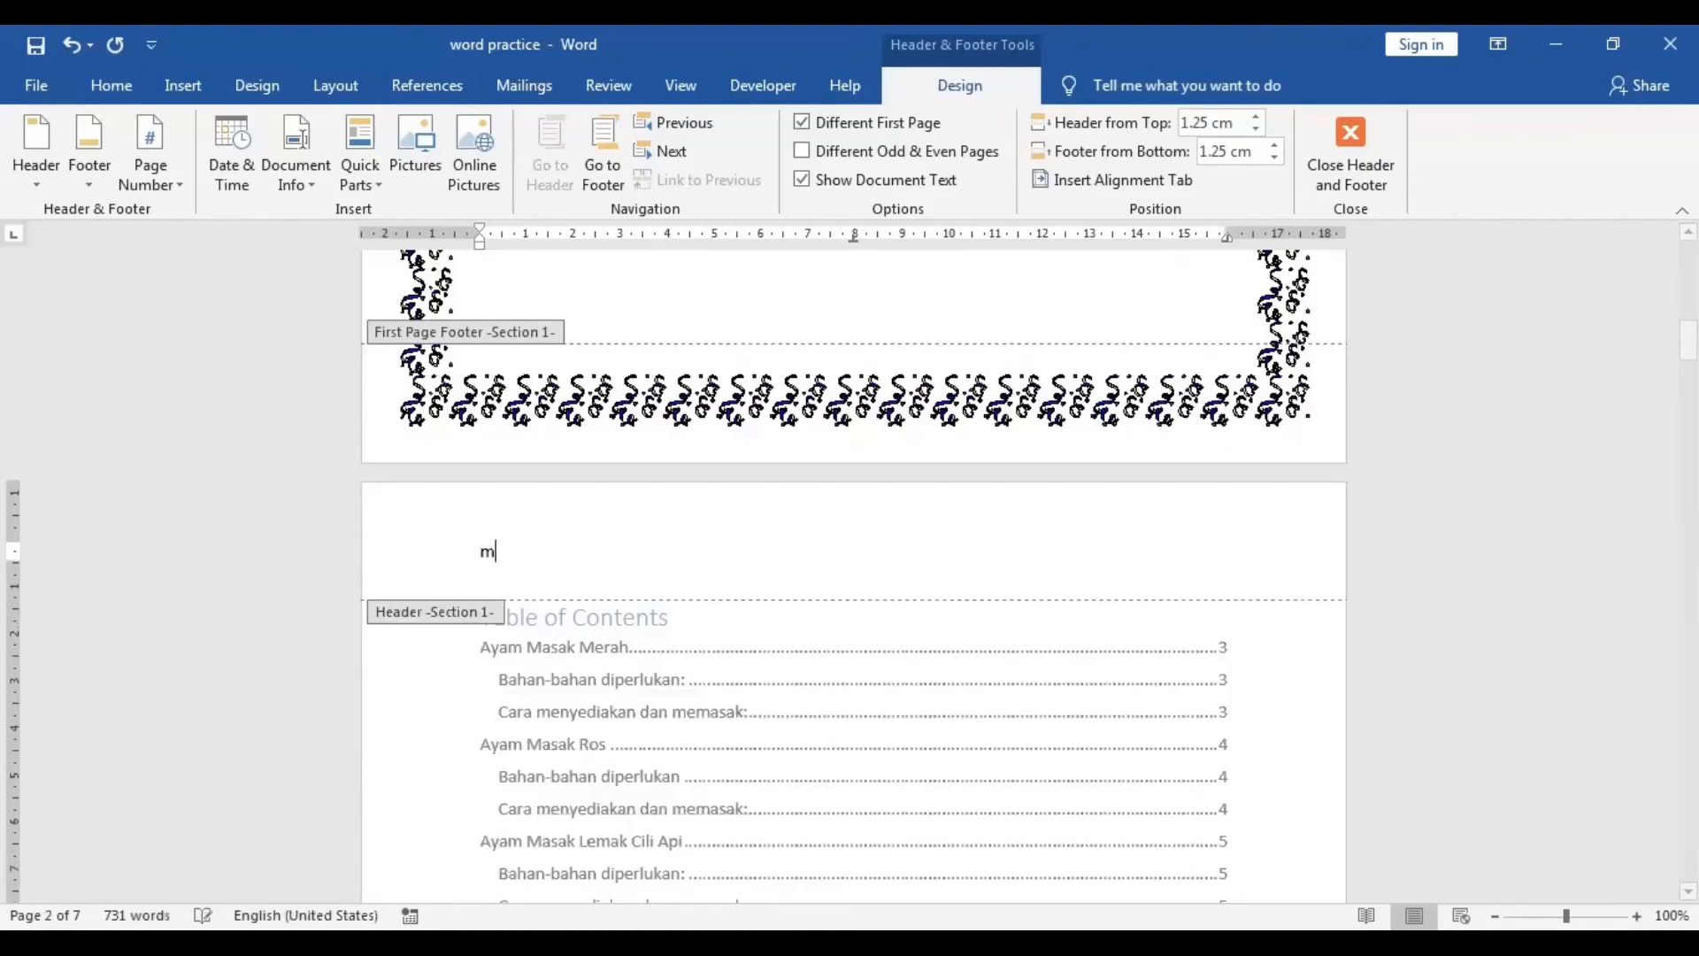
type("s w")
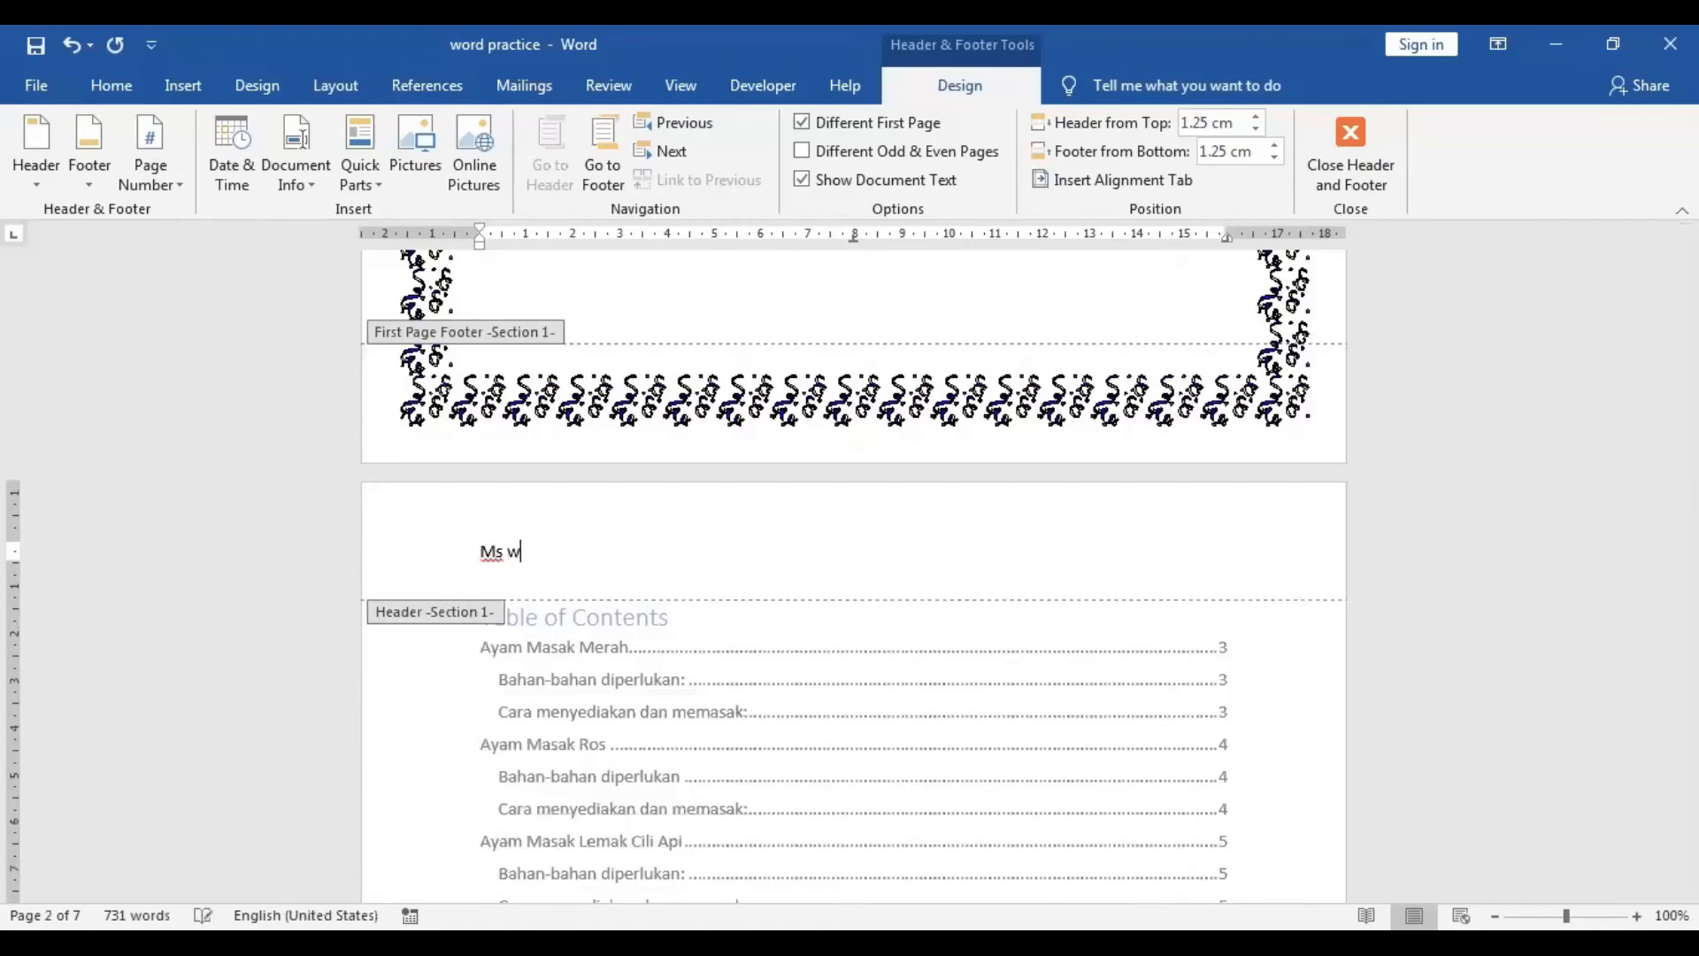
type("ord 2019")
left_click(1349, 142)
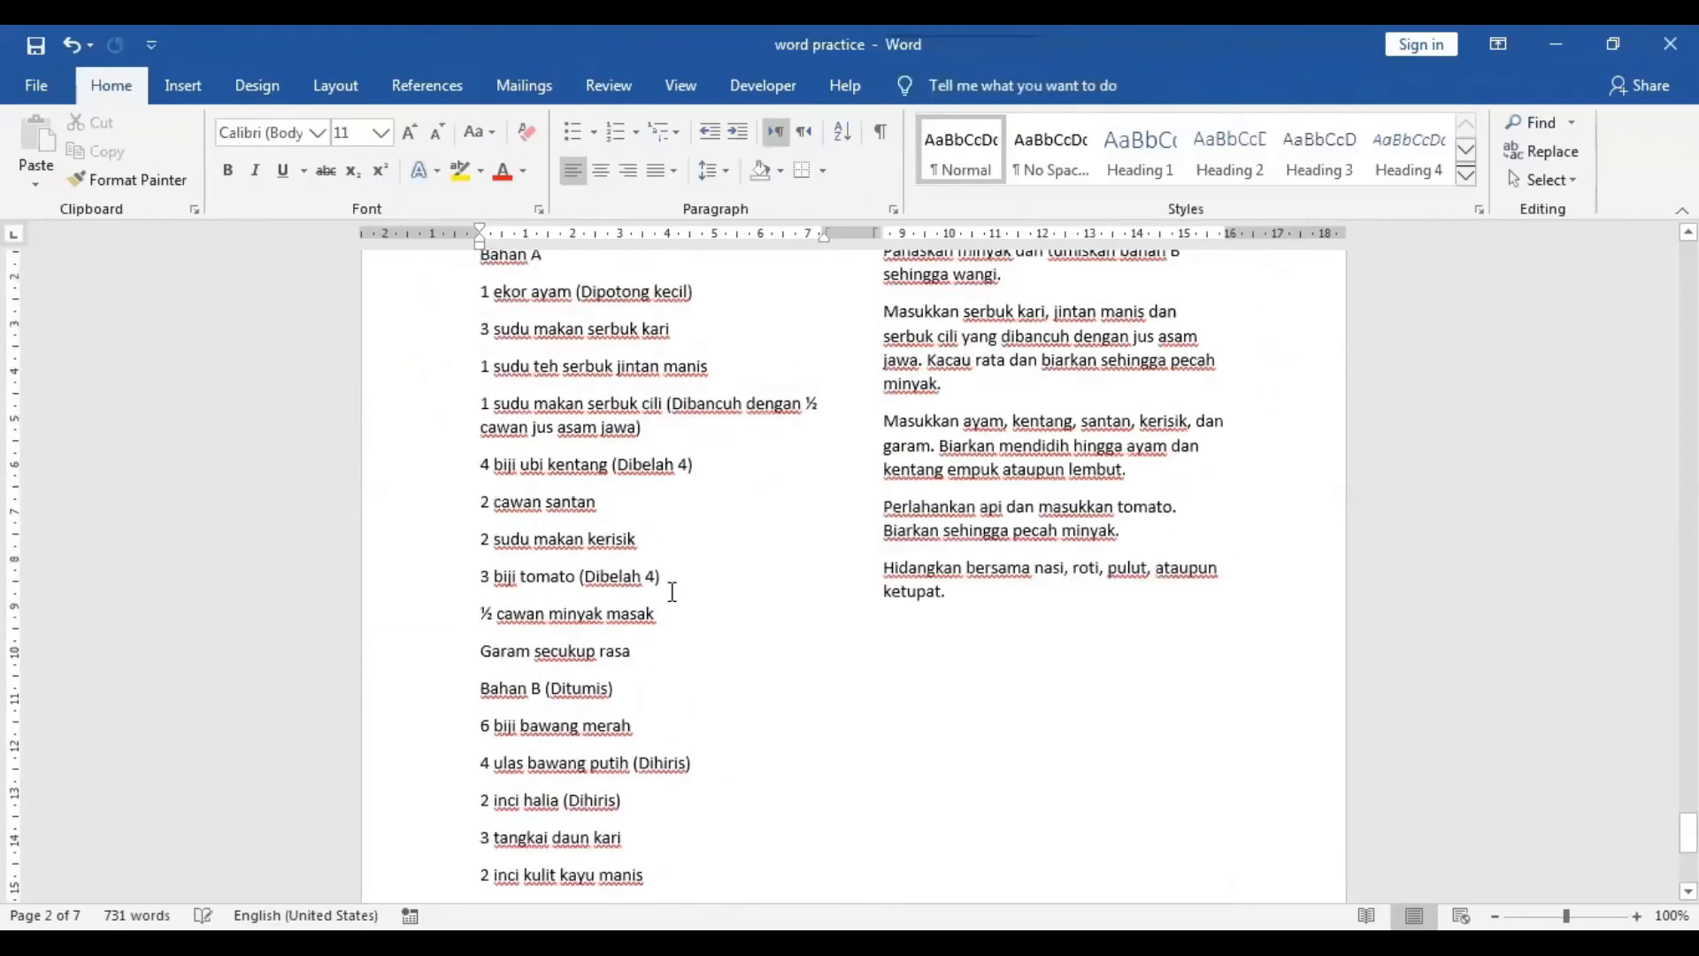
Scroll through the document pages to check the new header and page numbers.
scroll(850, 354, "up", 5)
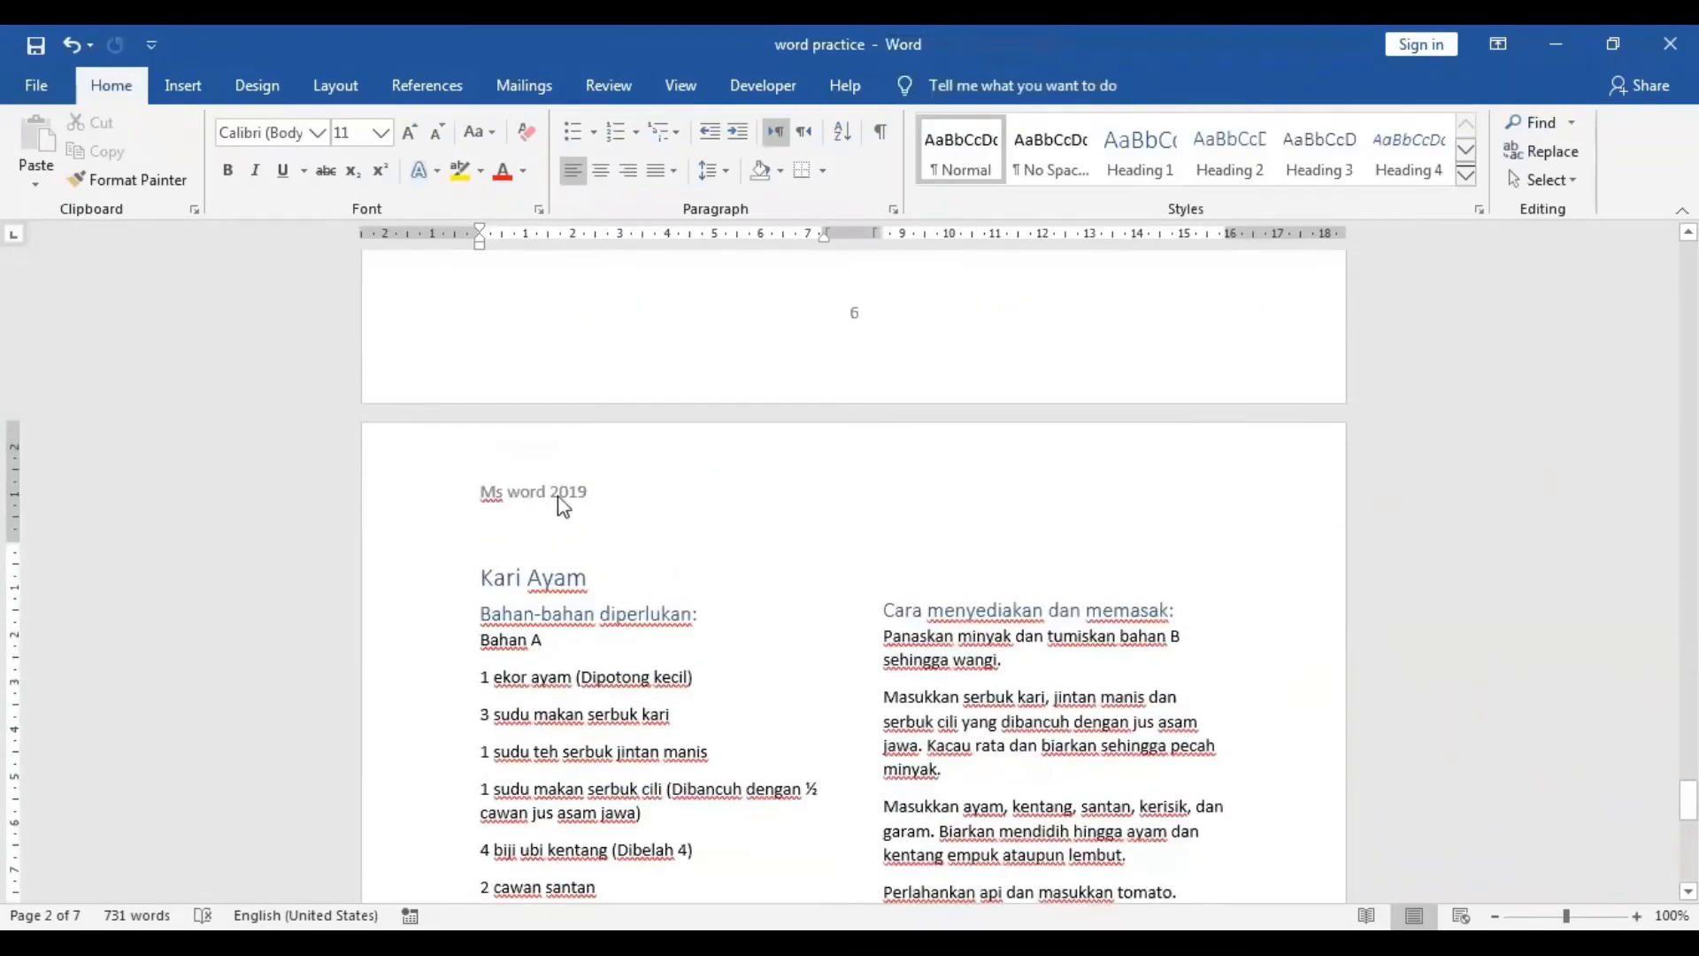
scroll(543, 524, "down", 10)
scroll(540, 532, "up", 8)
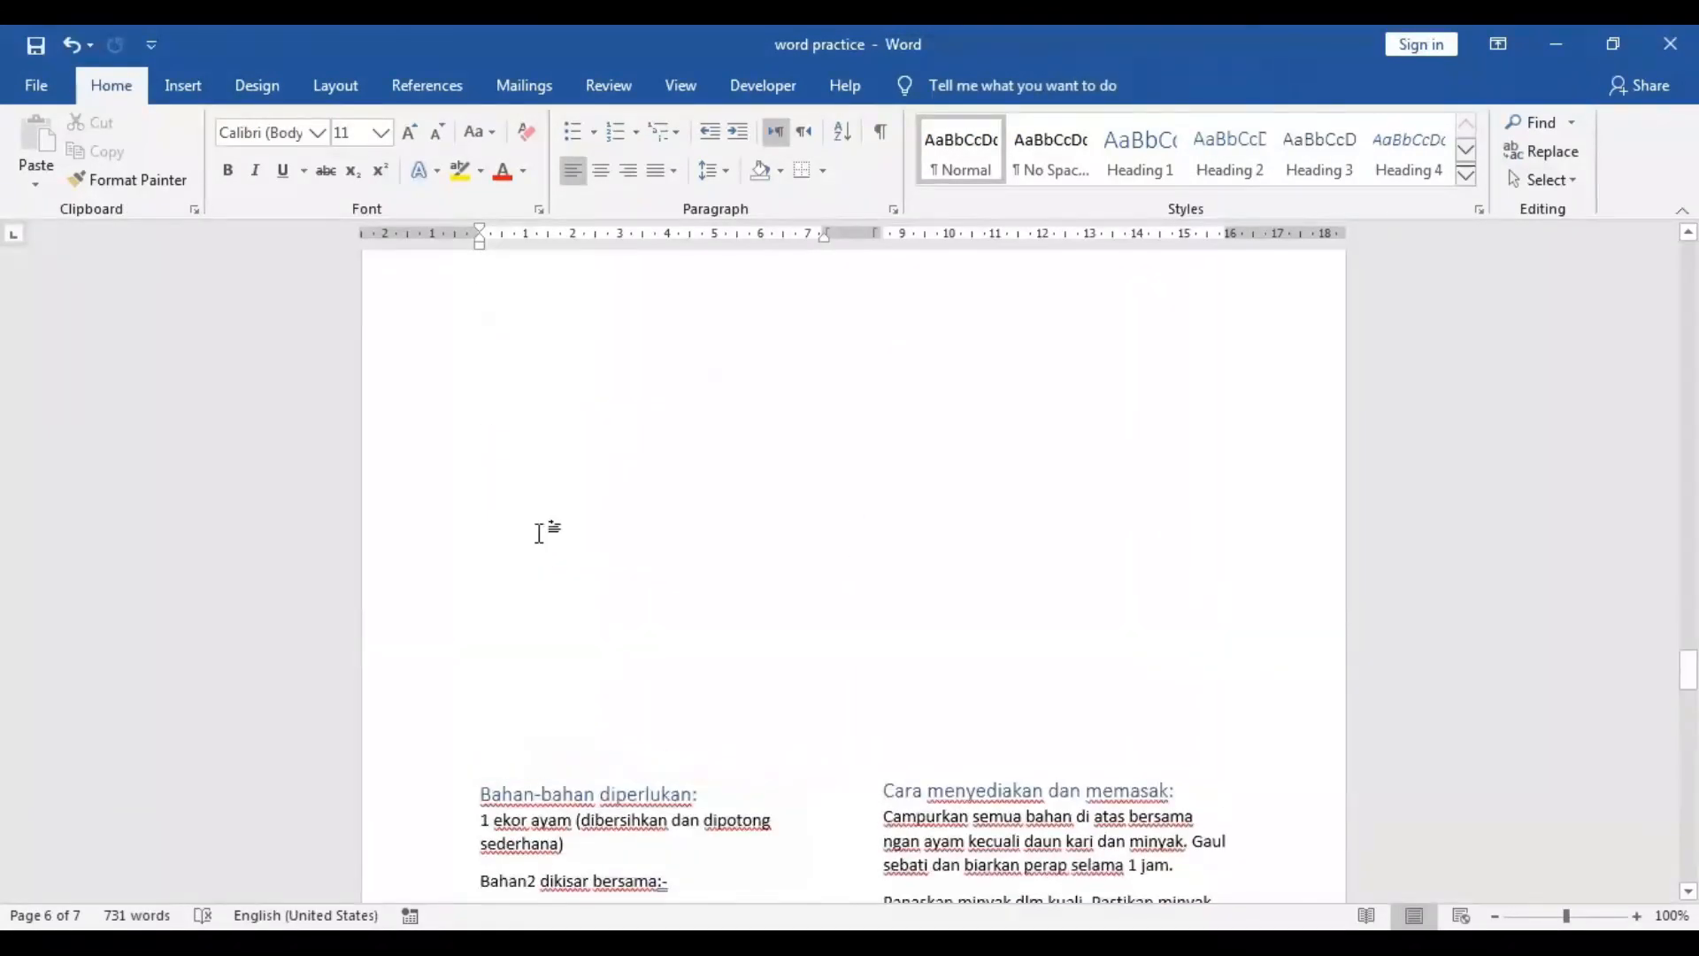
scroll(539, 532, "up", 9)
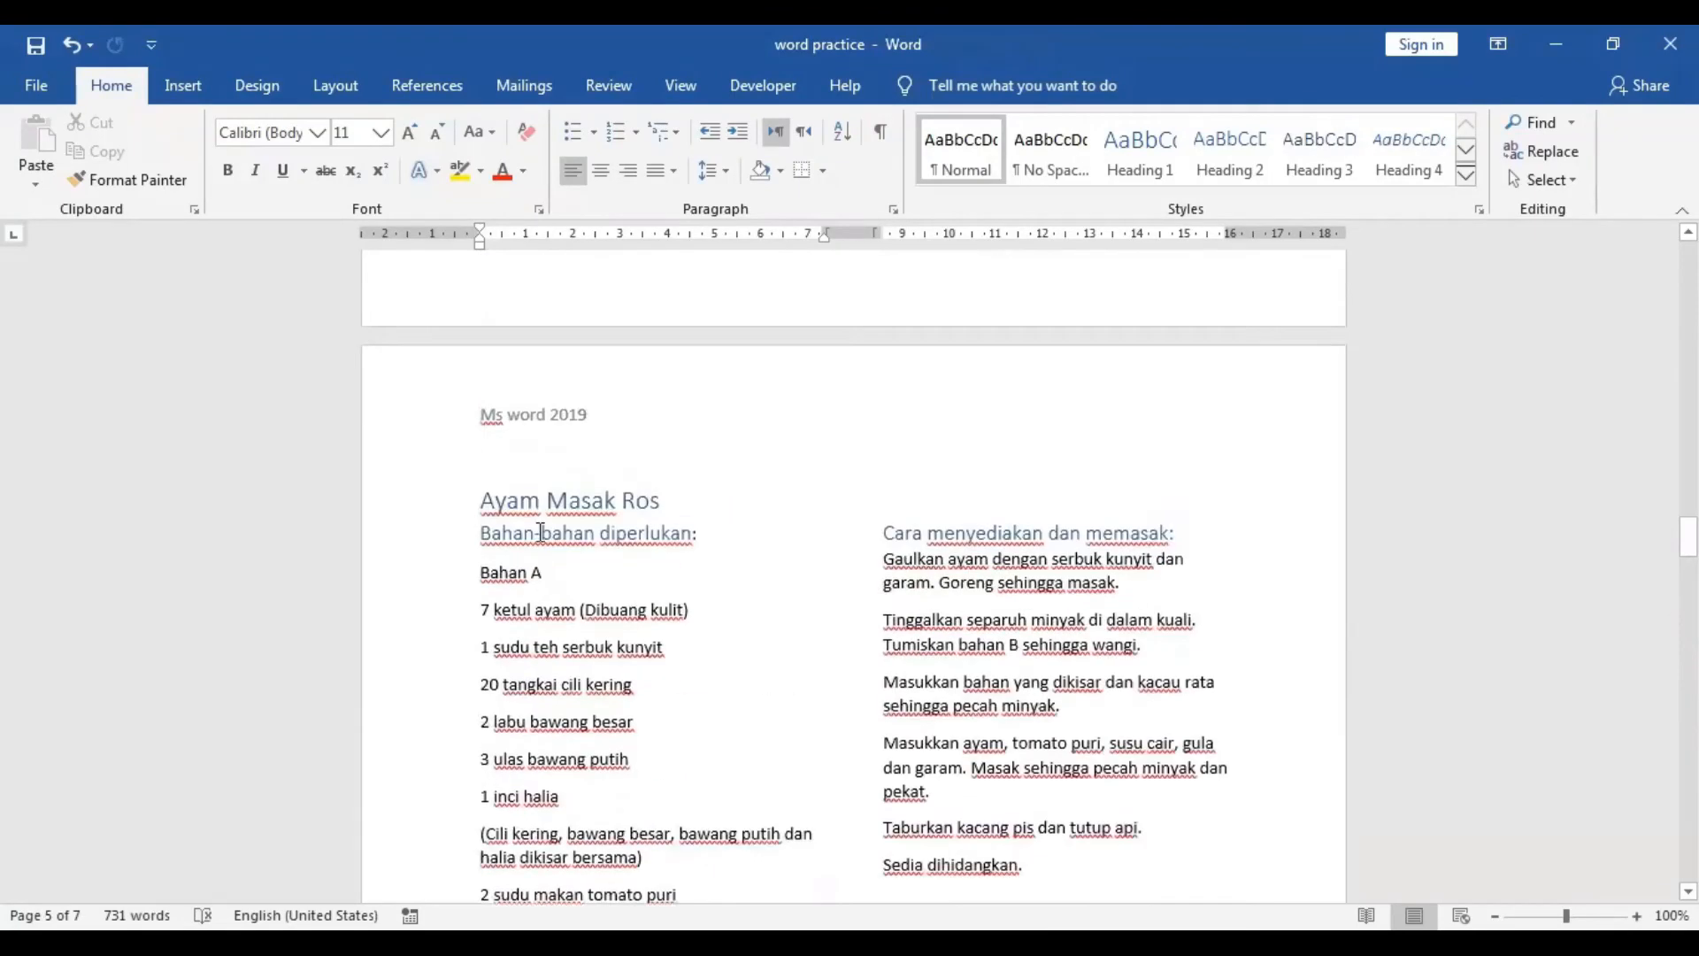
scroll(540, 532, "up", 10)
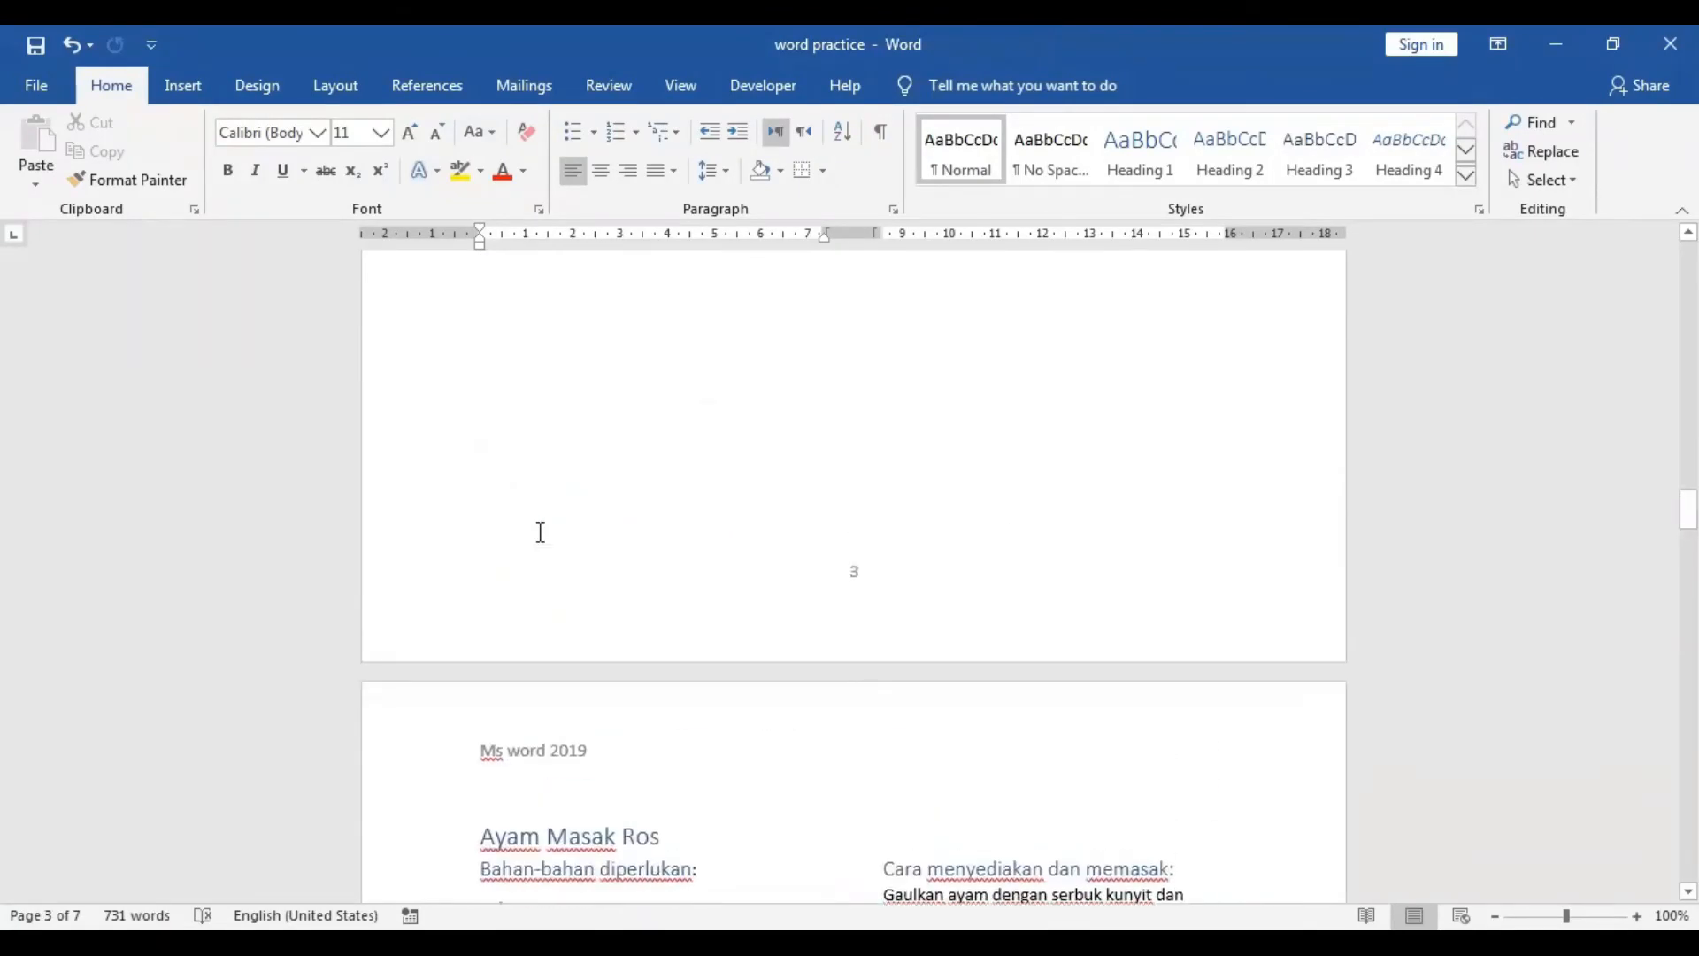
scroll(540, 532, "up", 10)
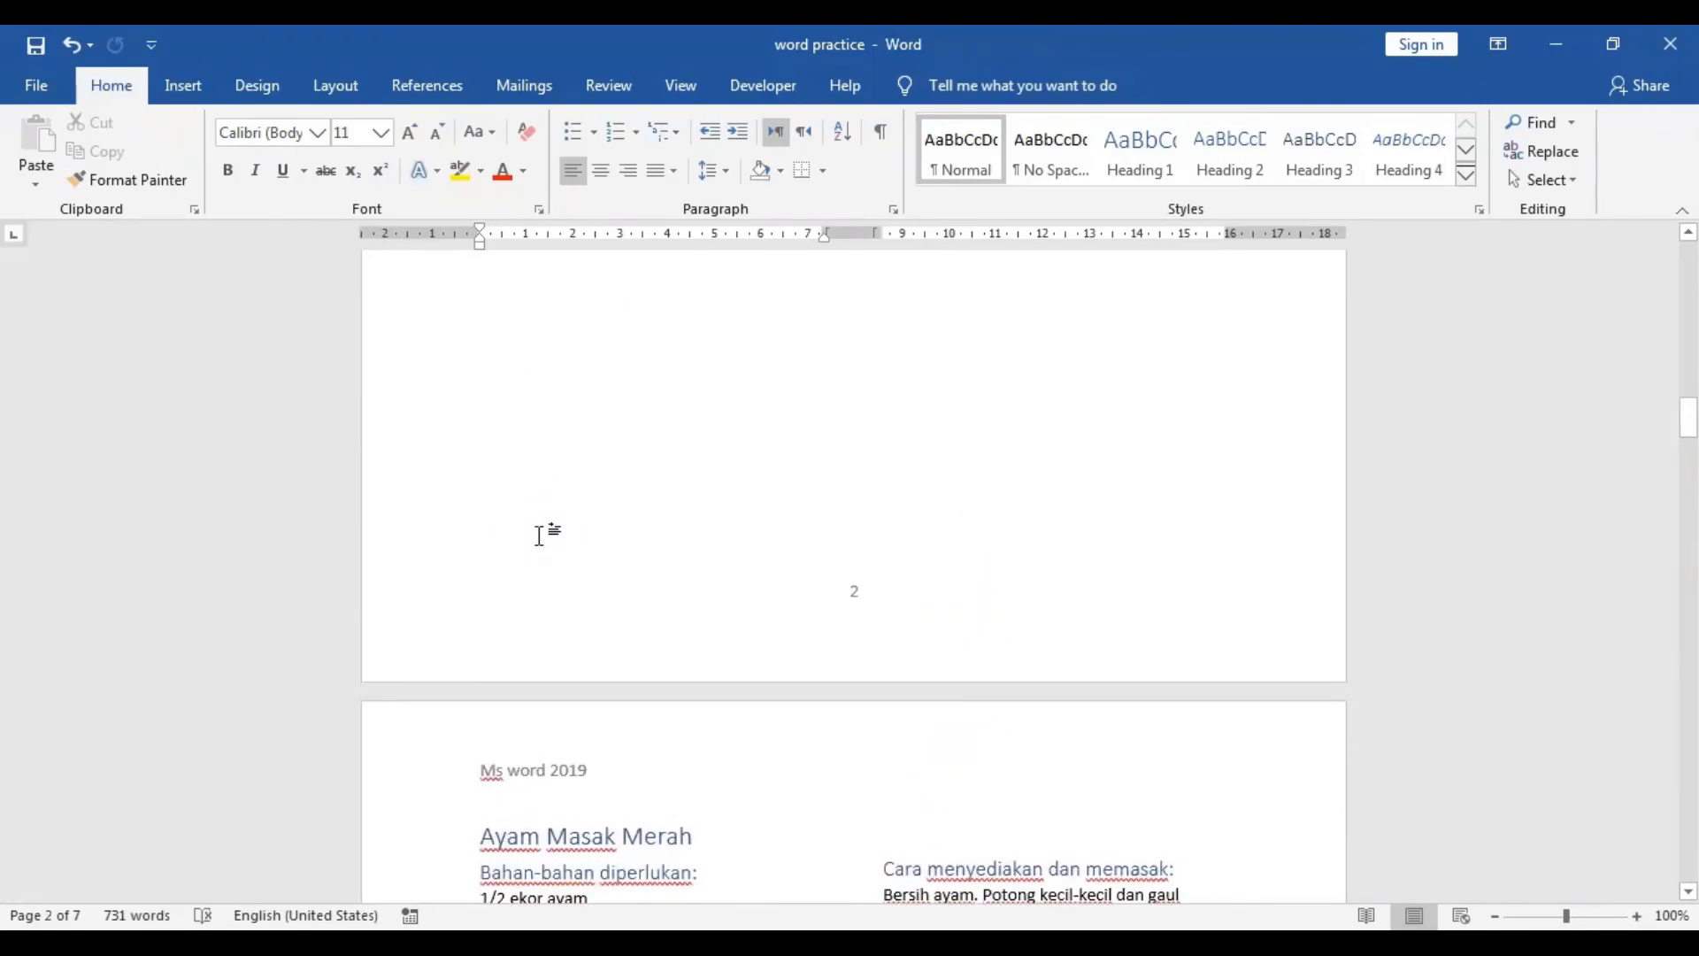
scroll(540, 532, "up", 10)
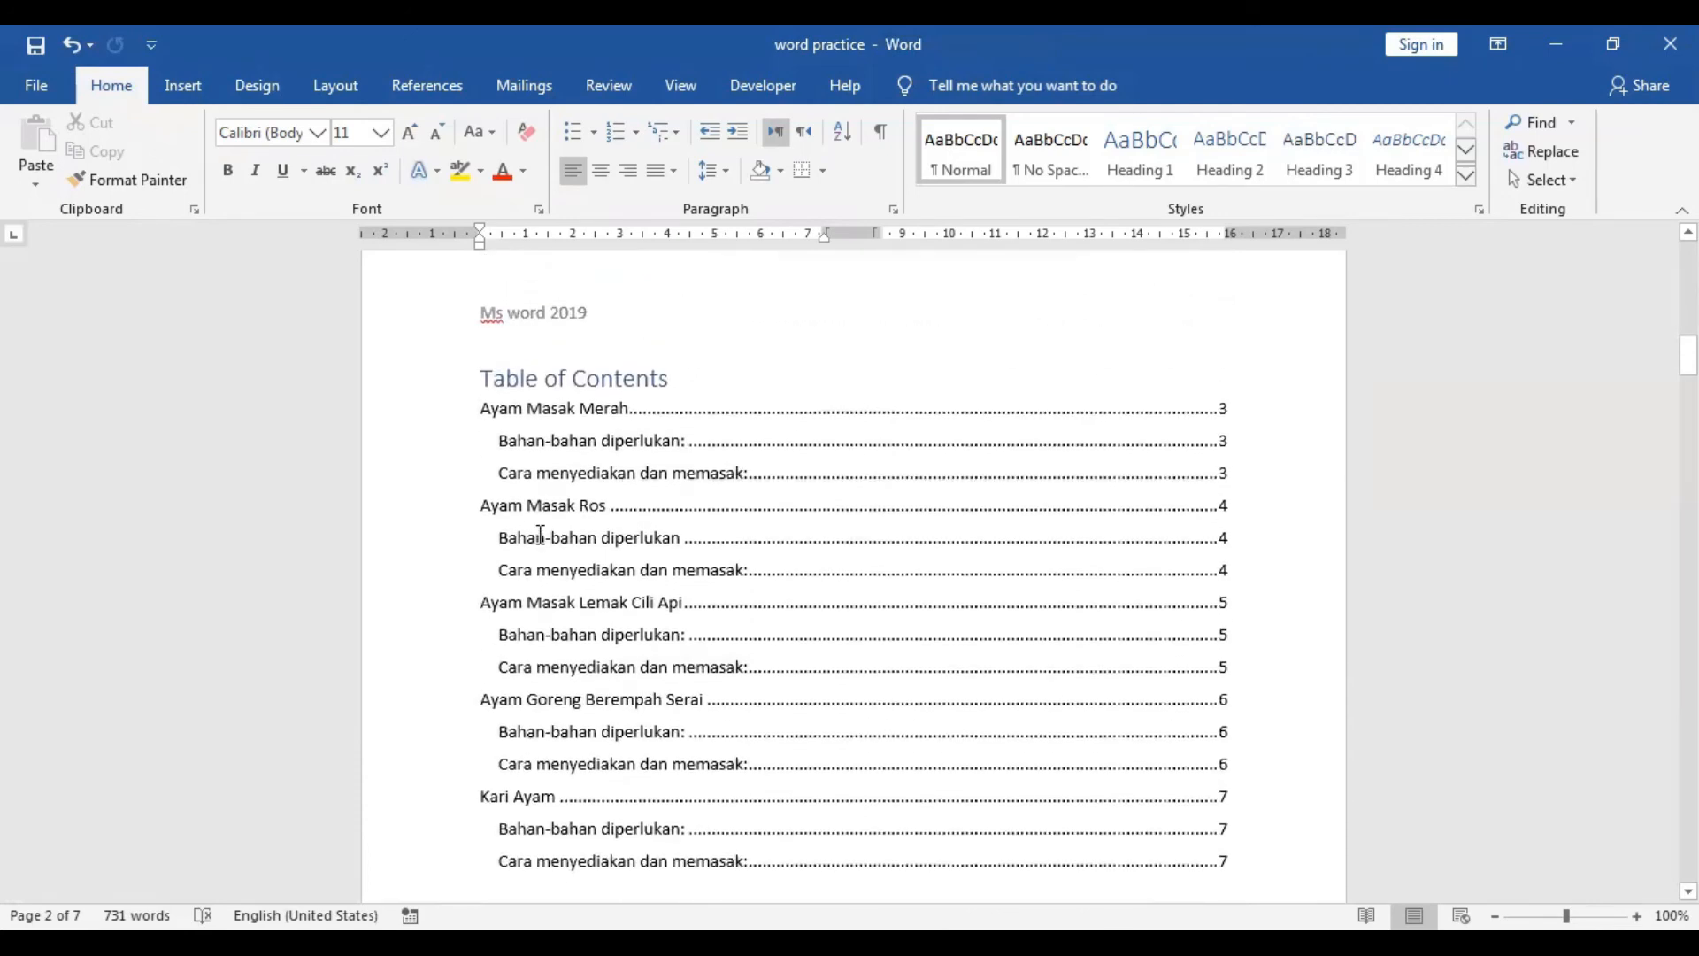
scroll(540, 535, "down", 10)
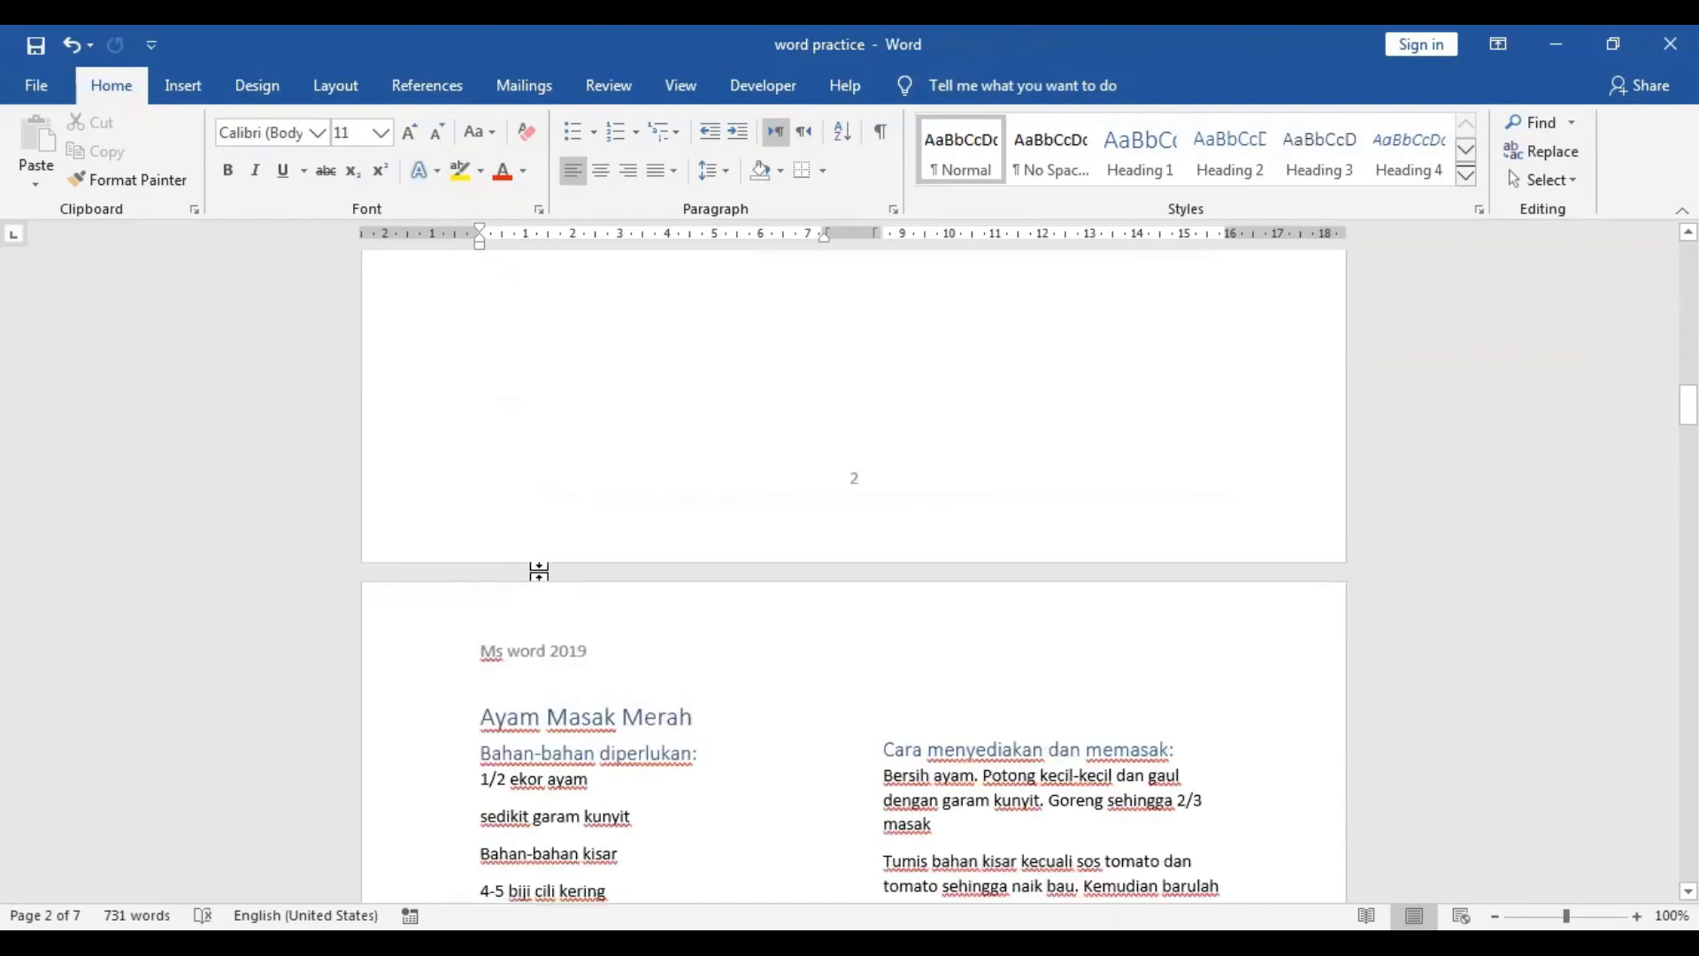
scroll(779, 600, "up", 8)
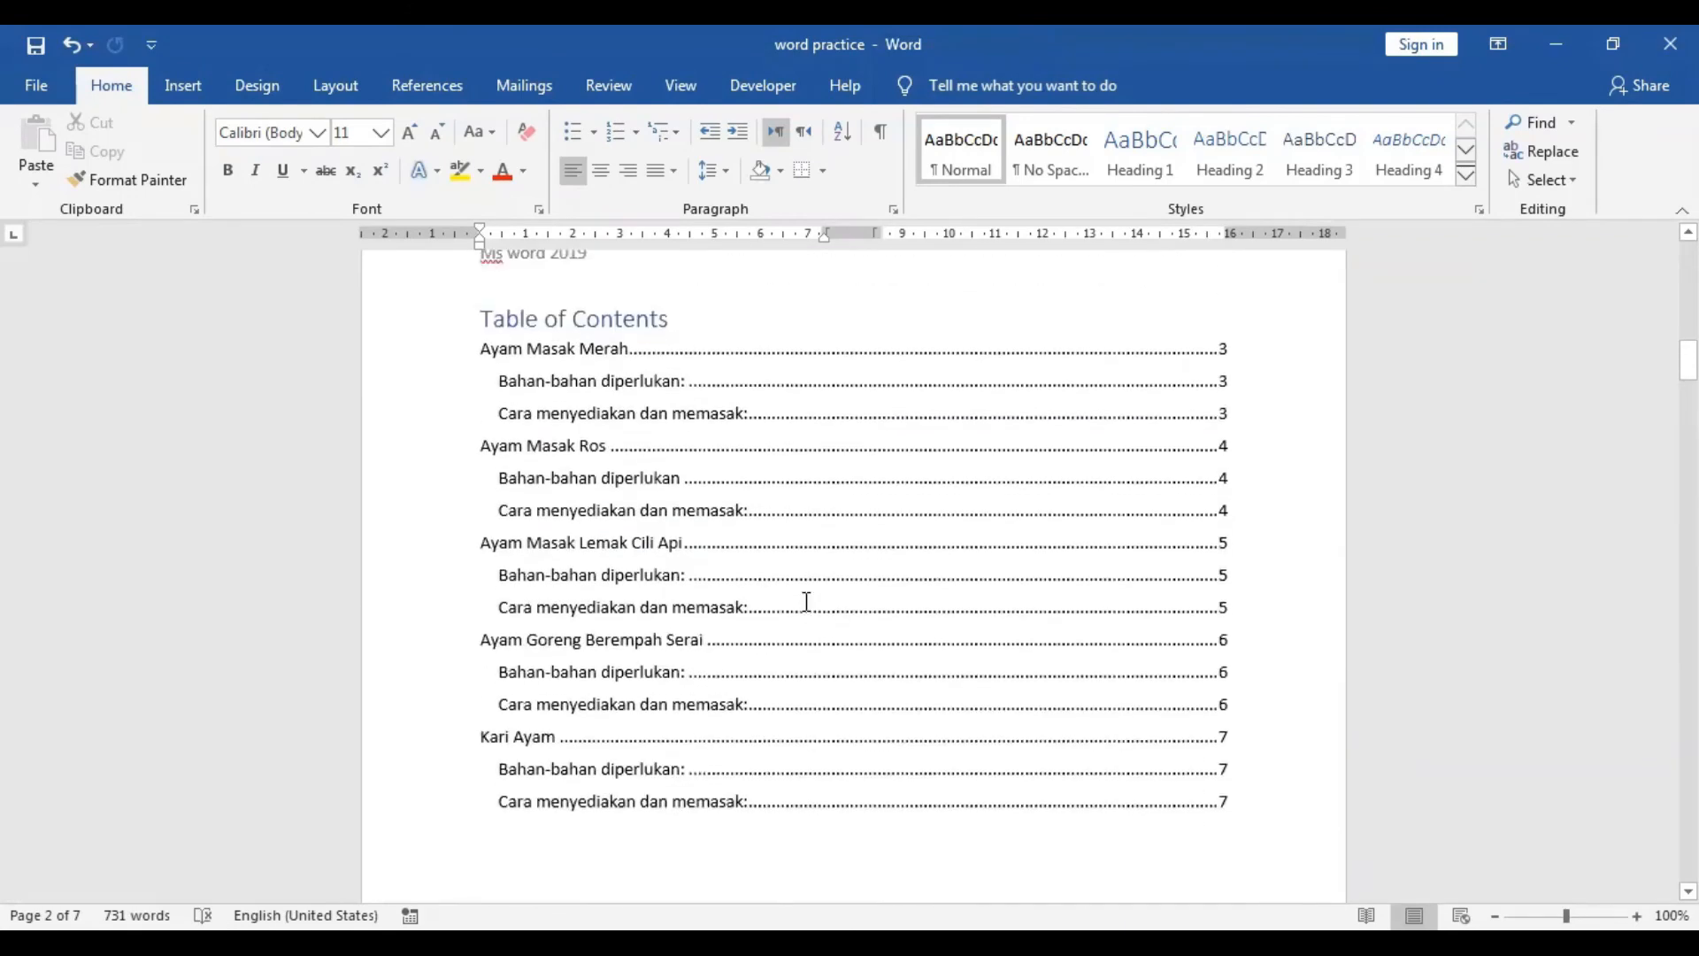
scroll(807, 602, "up", 4)
scroll(807, 602, "down", 3)
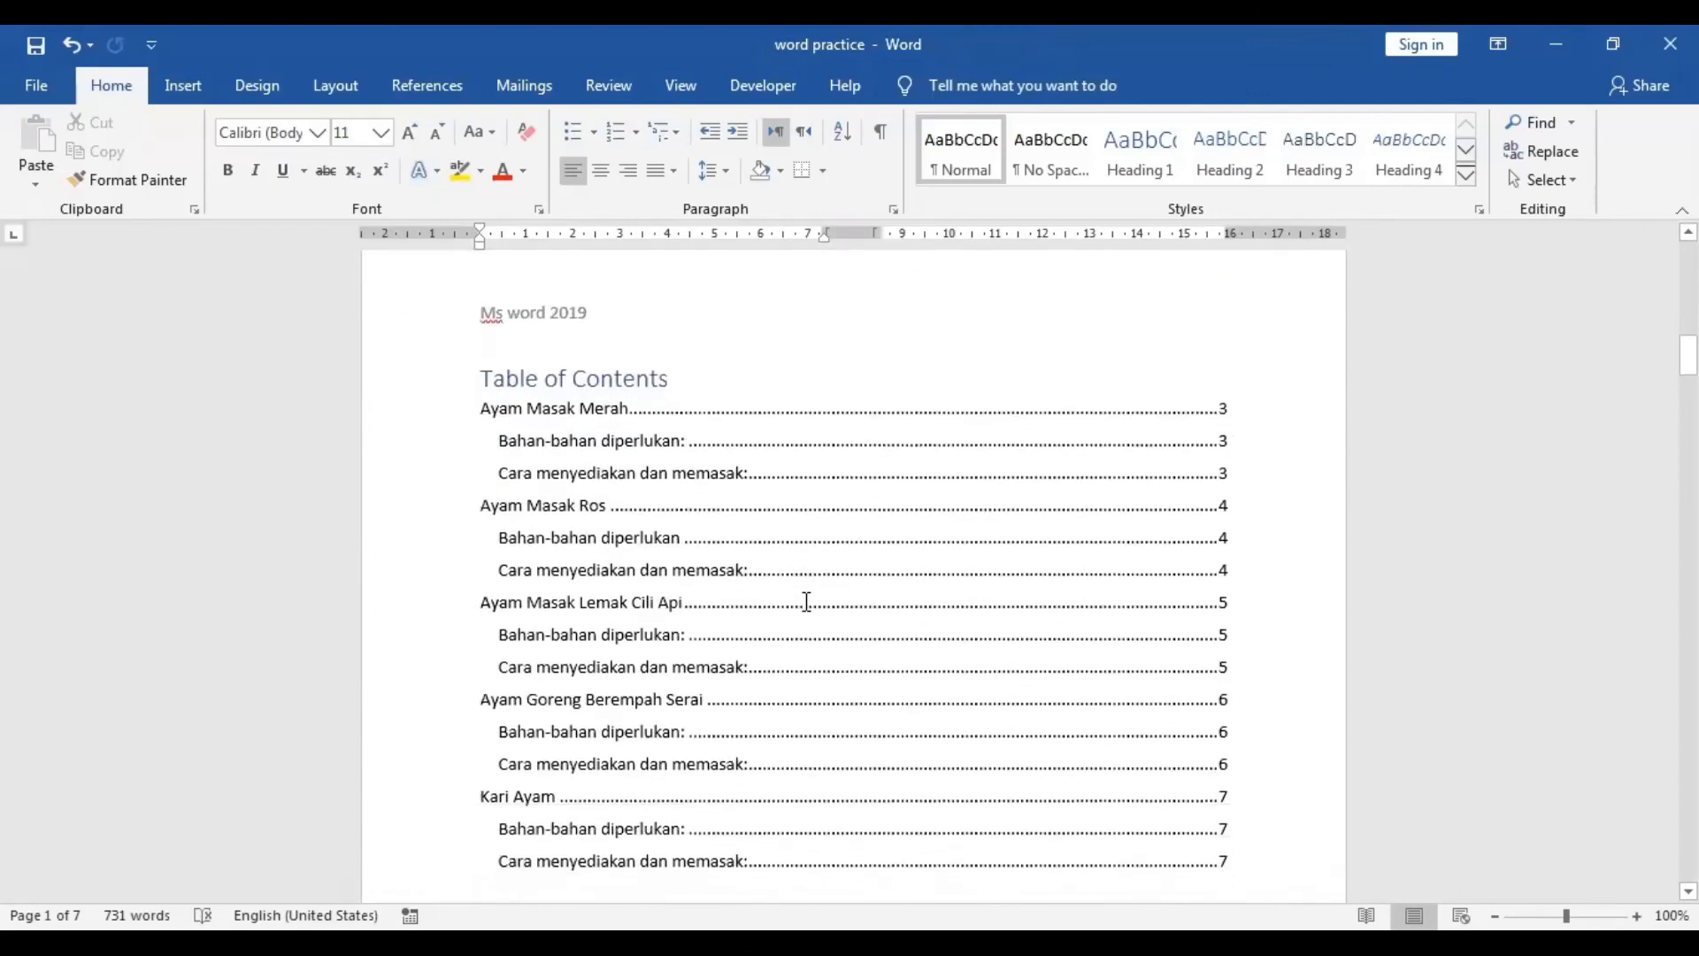
Save the document as a PDF named word practice on the Desktop.
left_click(31, 91)
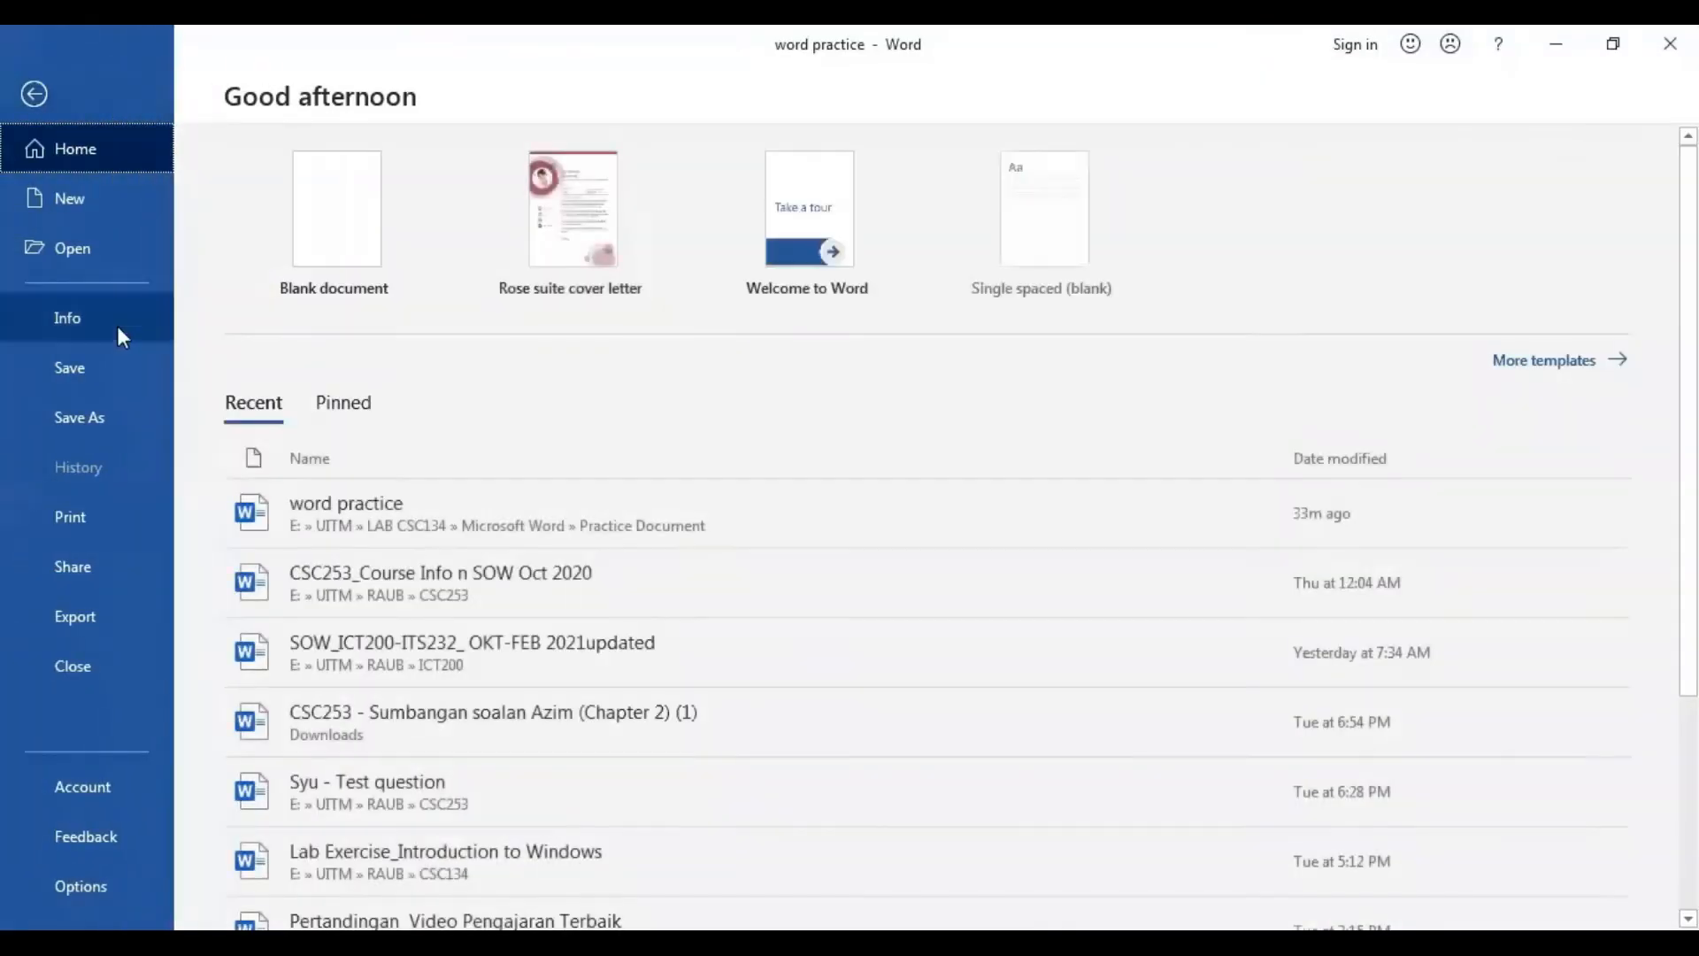
left_click(120, 434)
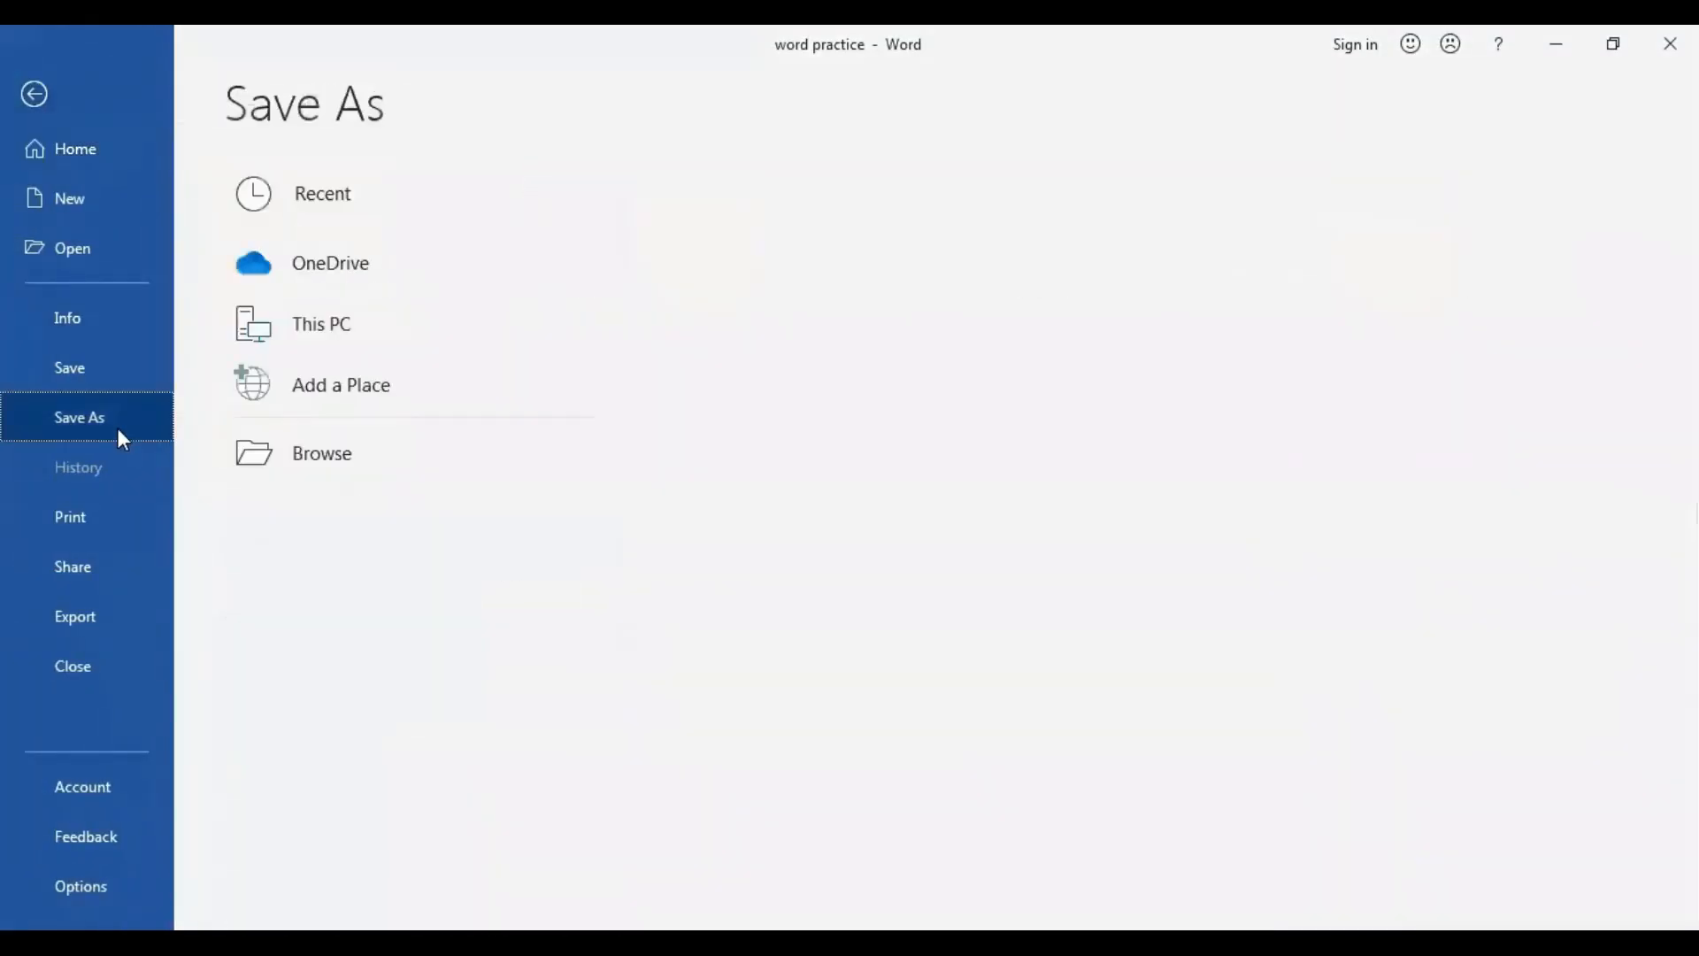
left_click(370, 458)
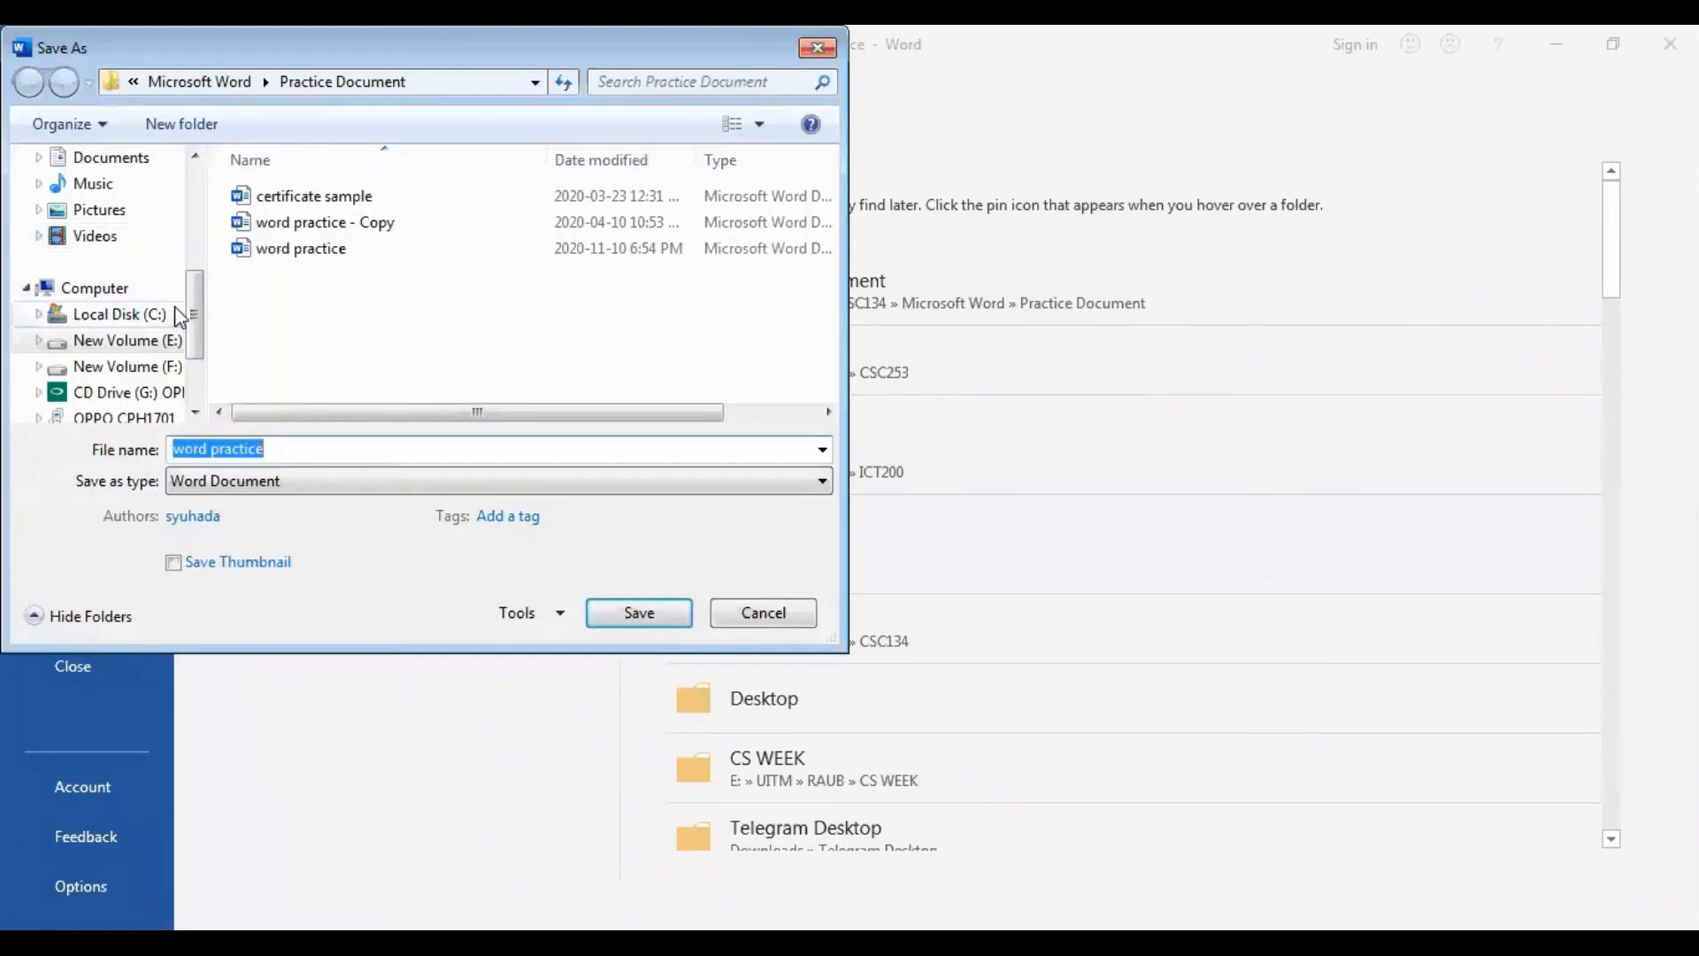
scroll(135, 228, "up", 5)
left_click(106, 248)
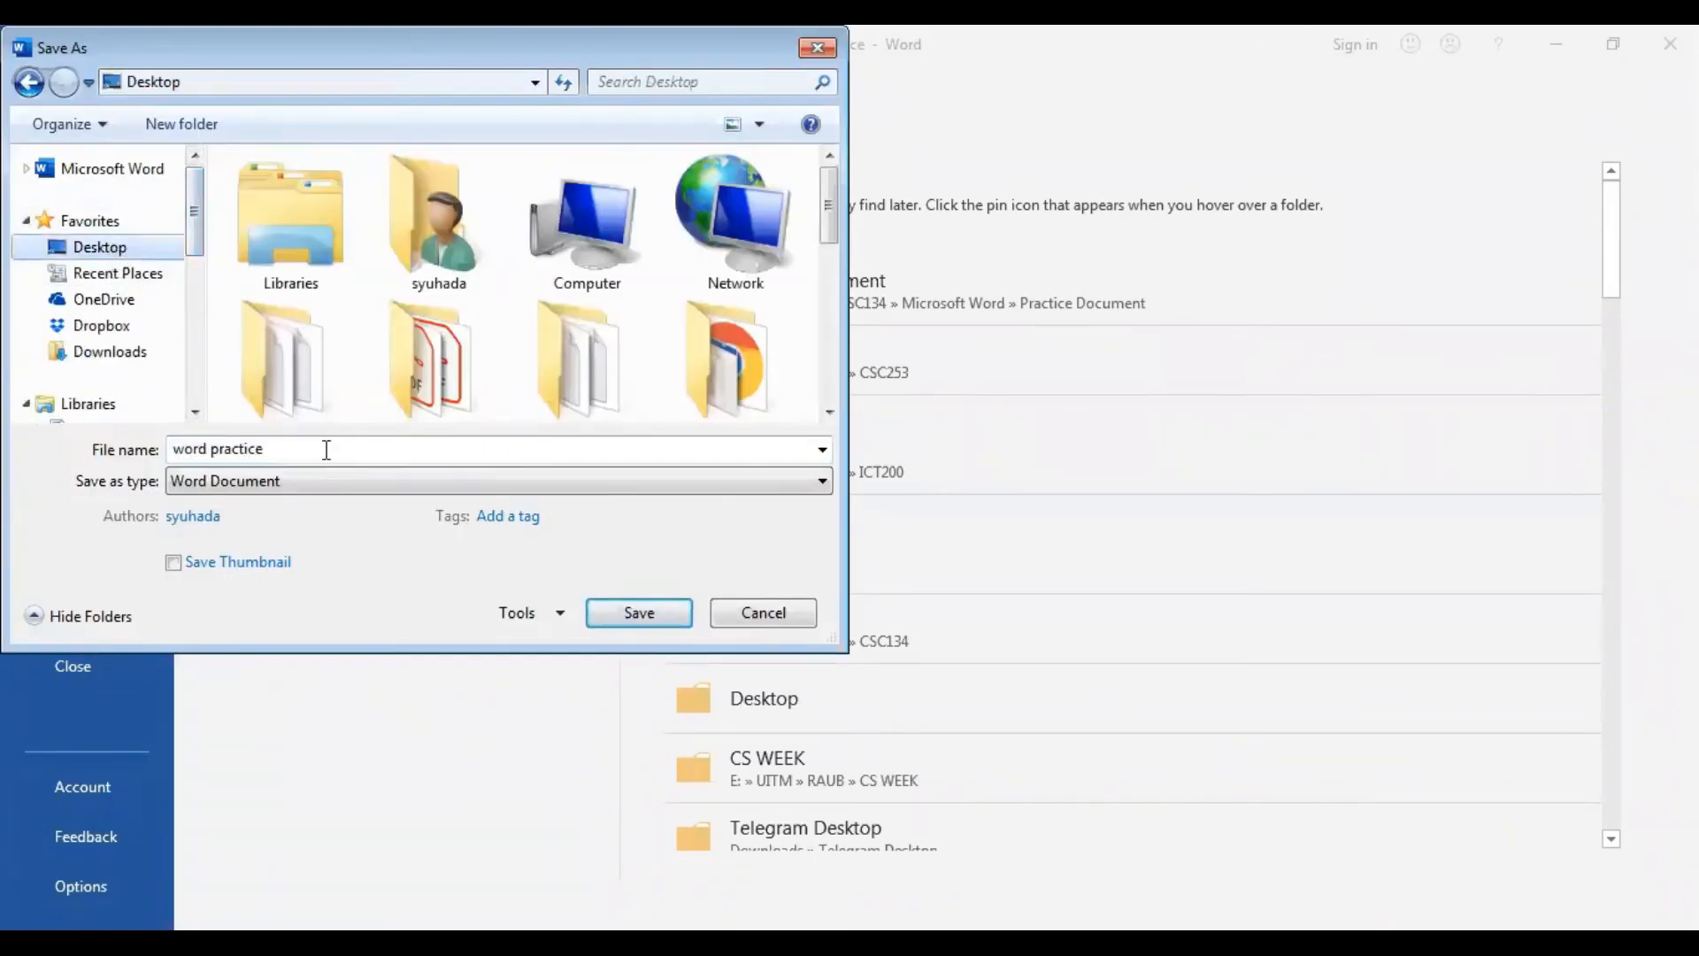
left_click(329, 483)
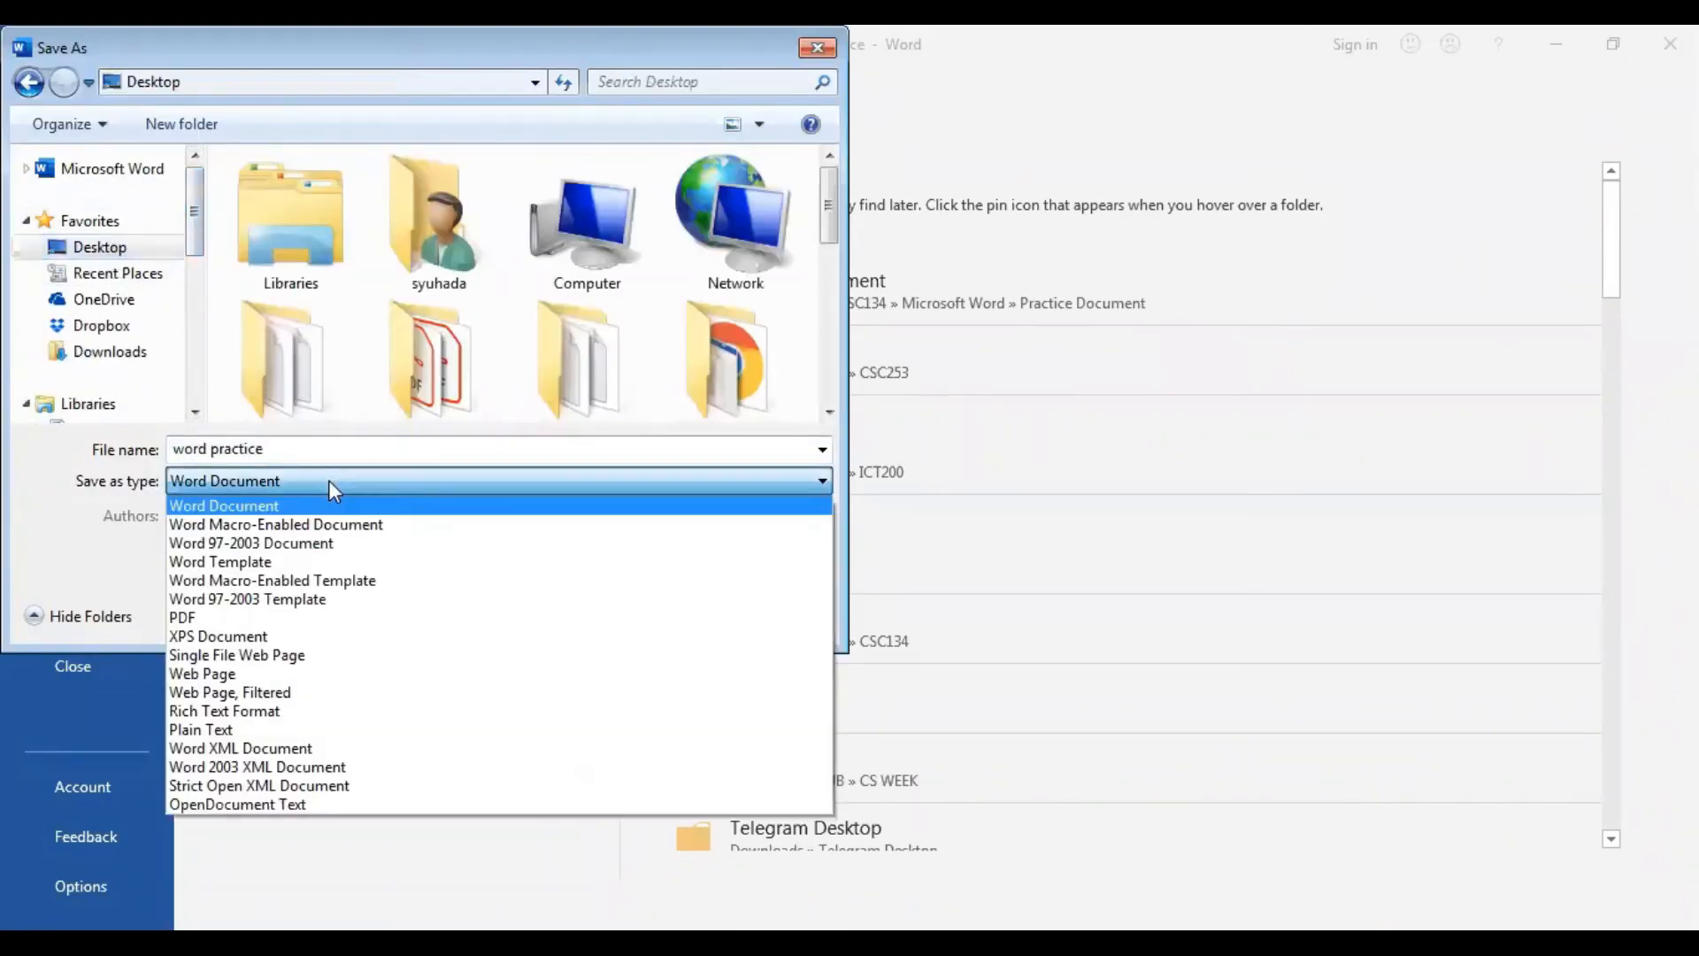
left_click(323, 617)
left_click(626, 680)
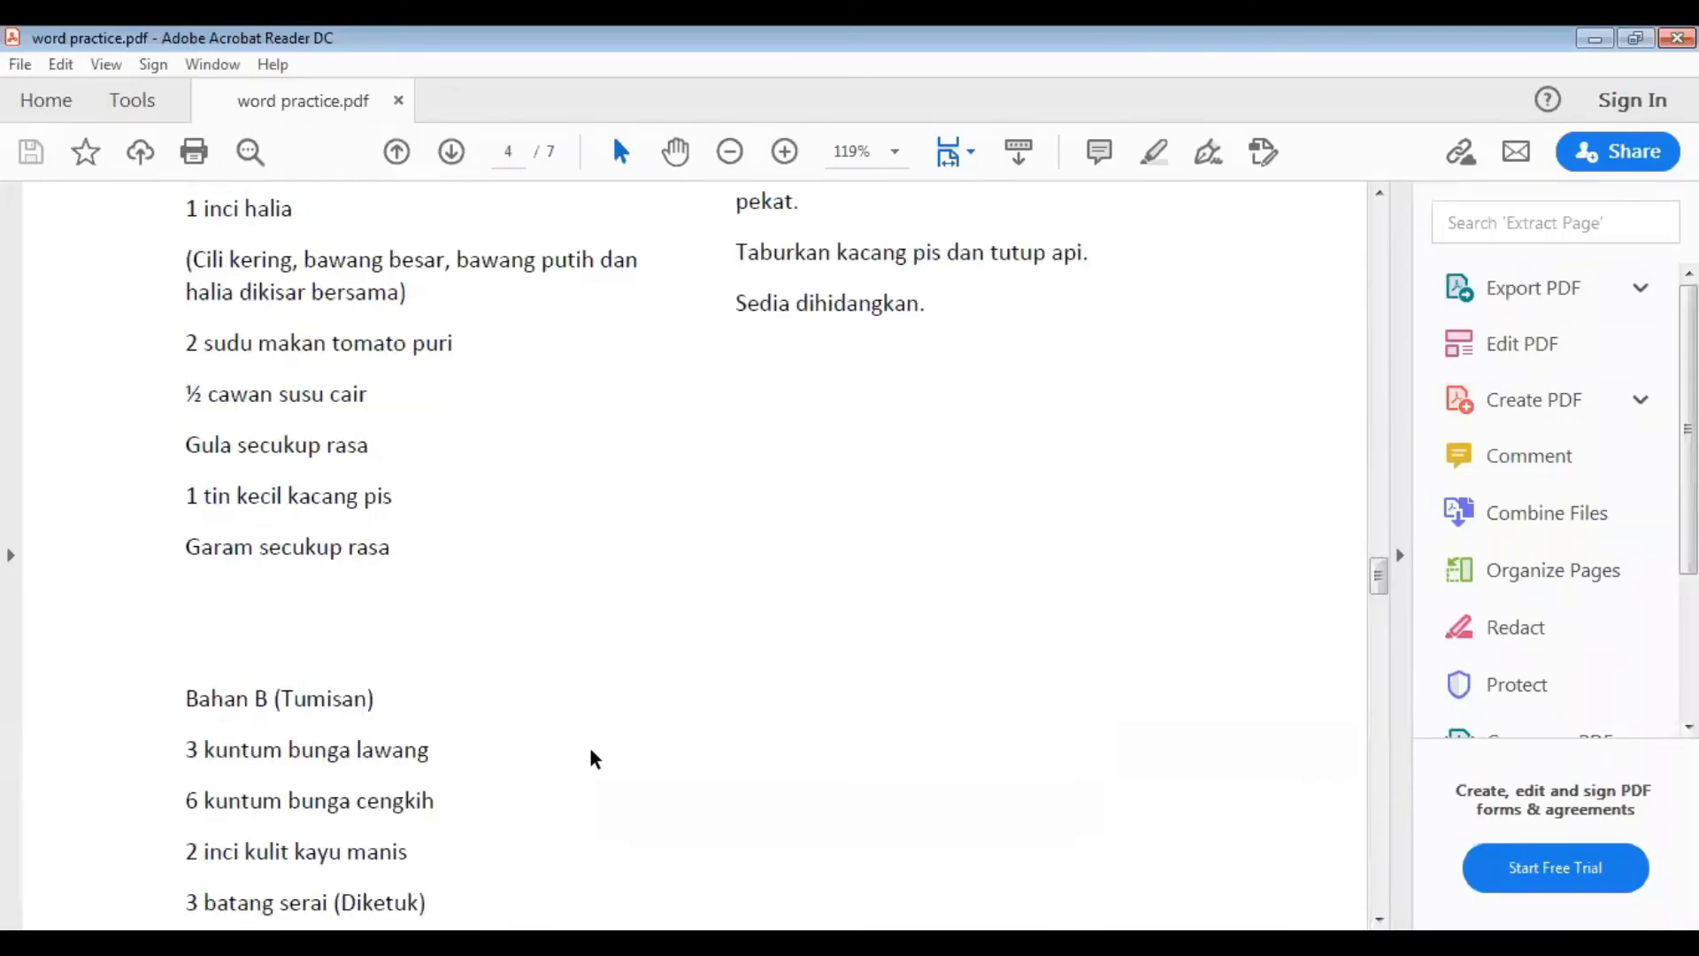
Review the exported PDF in Adobe Acrobat Reader, following a table of contents link to its recipe page.
scroll(588, 755, "up", 7)
left_click_drag(1378, 514, 1382, 235)
scroll(466, 640, "down", 10)
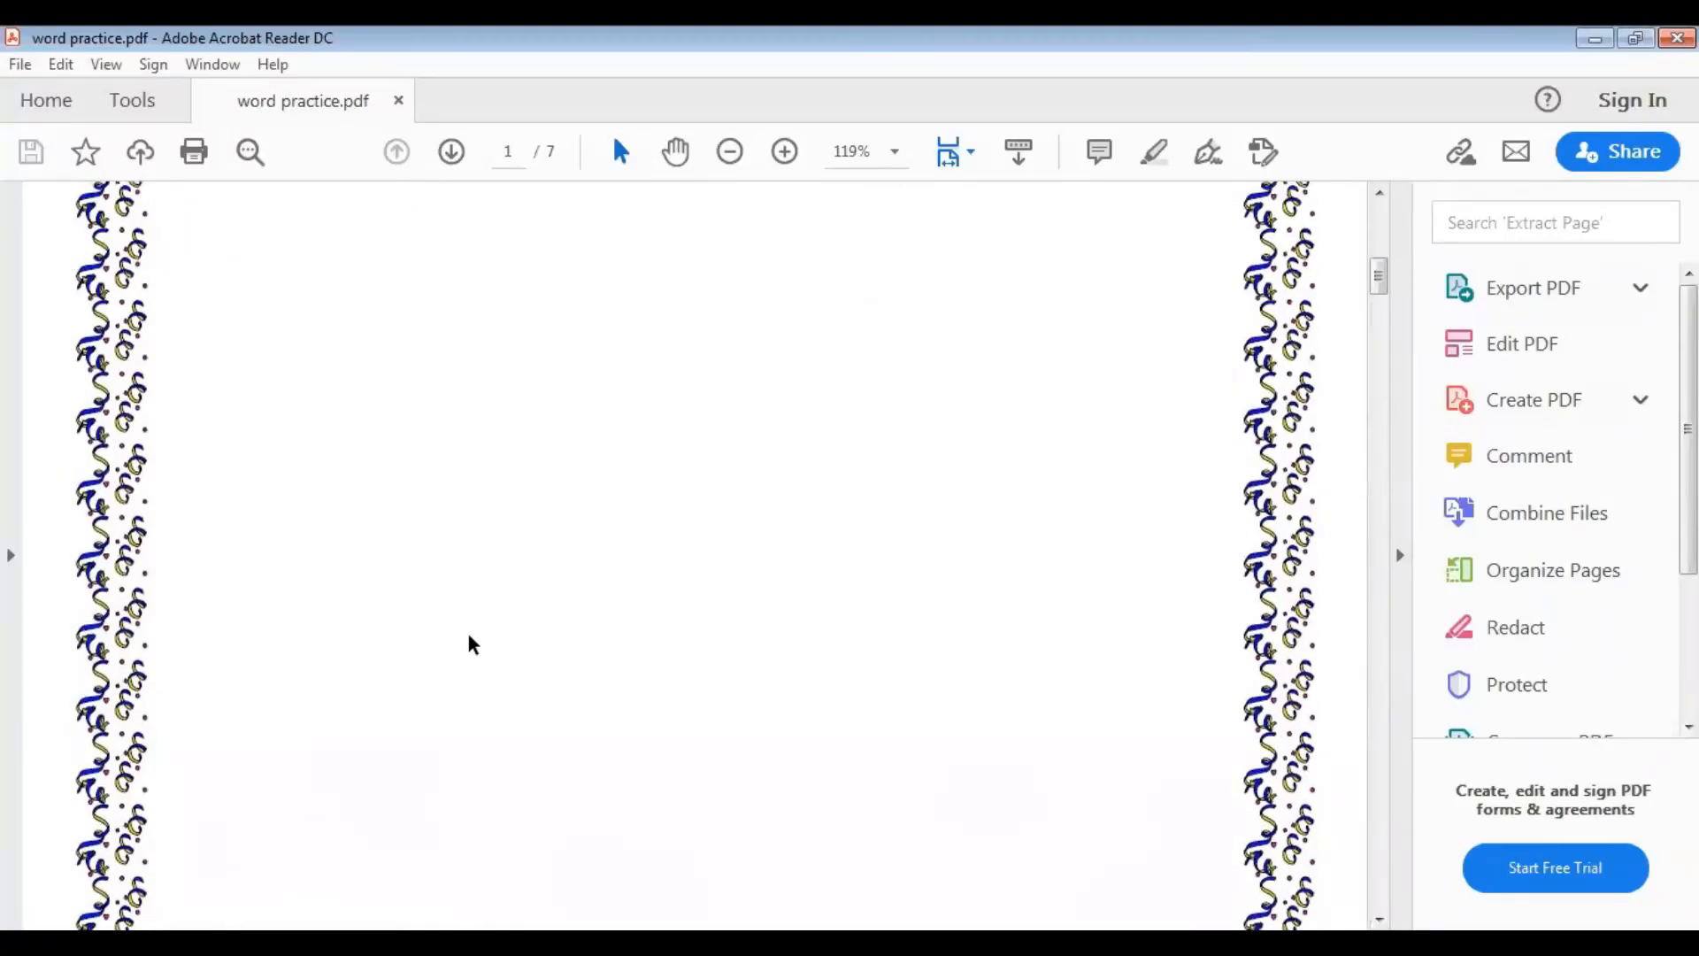
scroll(467, 643, "down", 4)
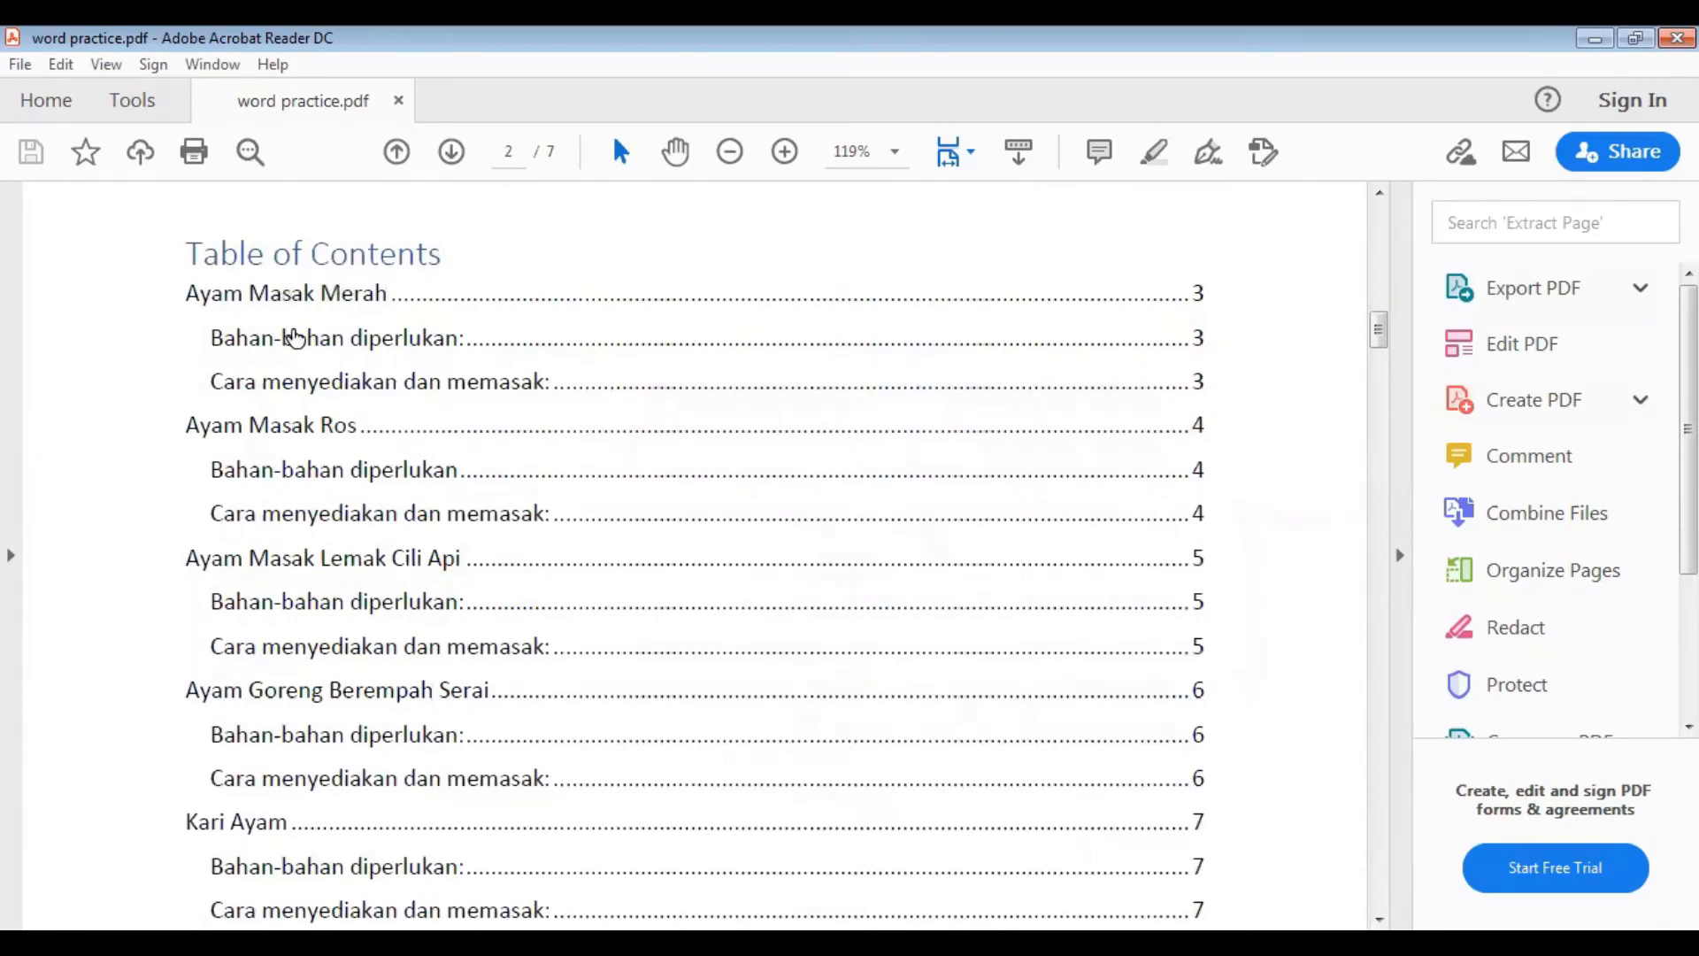
scroll(315, 620, "down", 2)
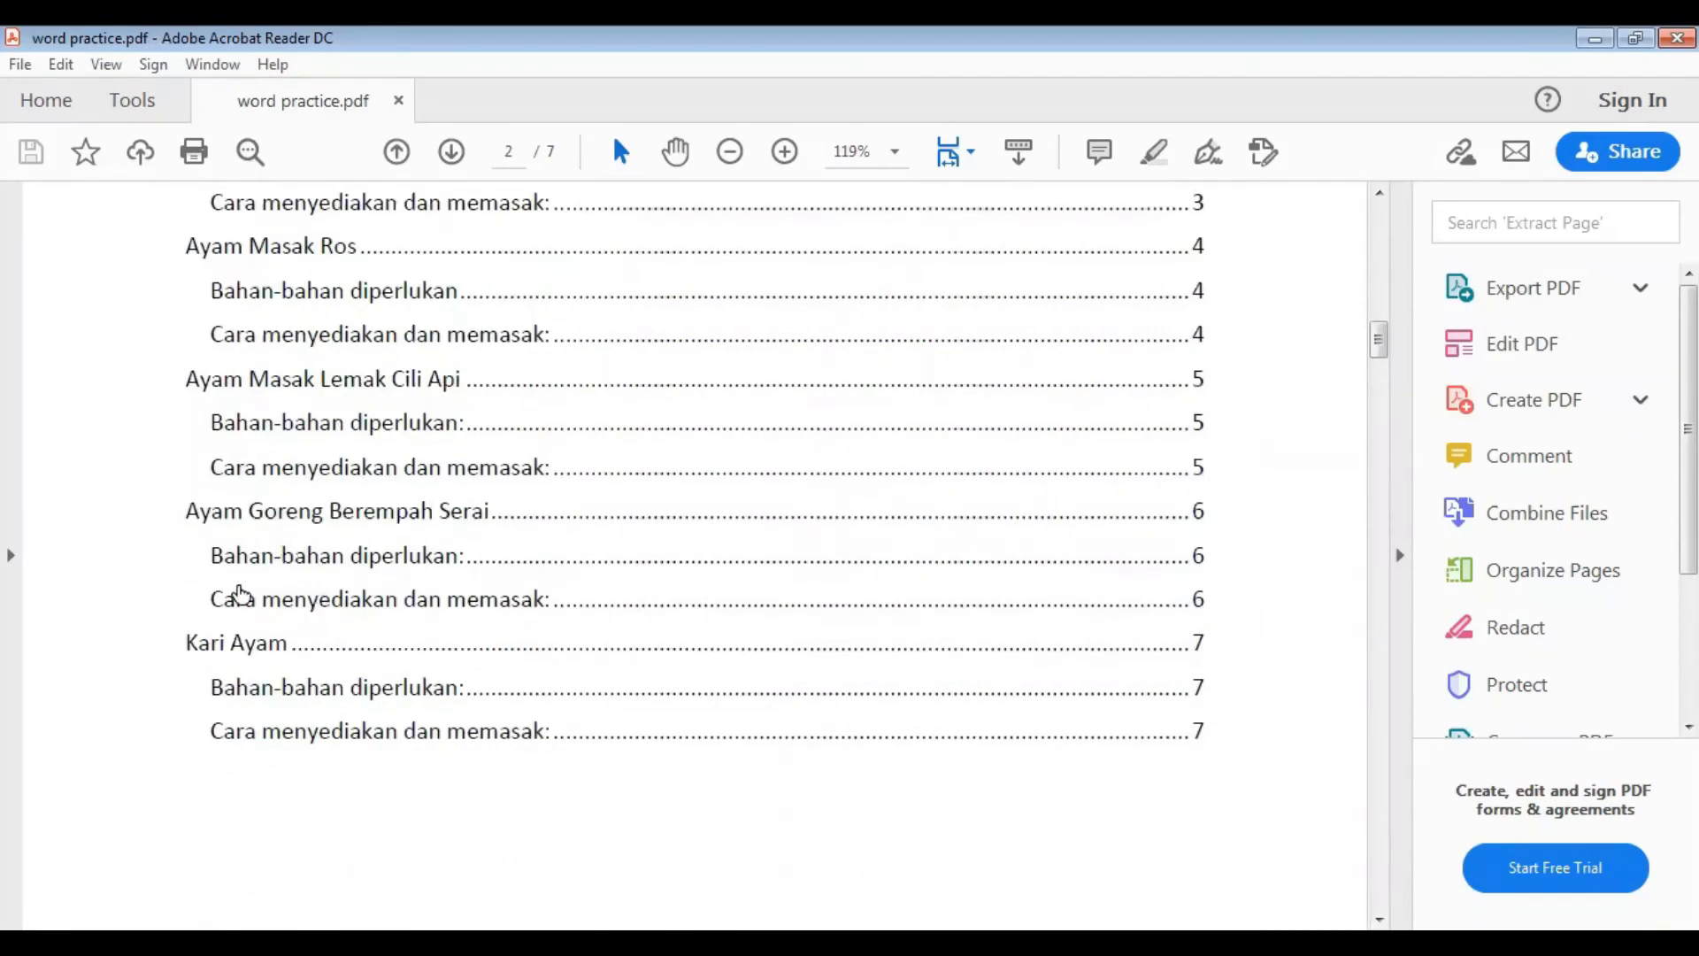
left_click(240, 647)
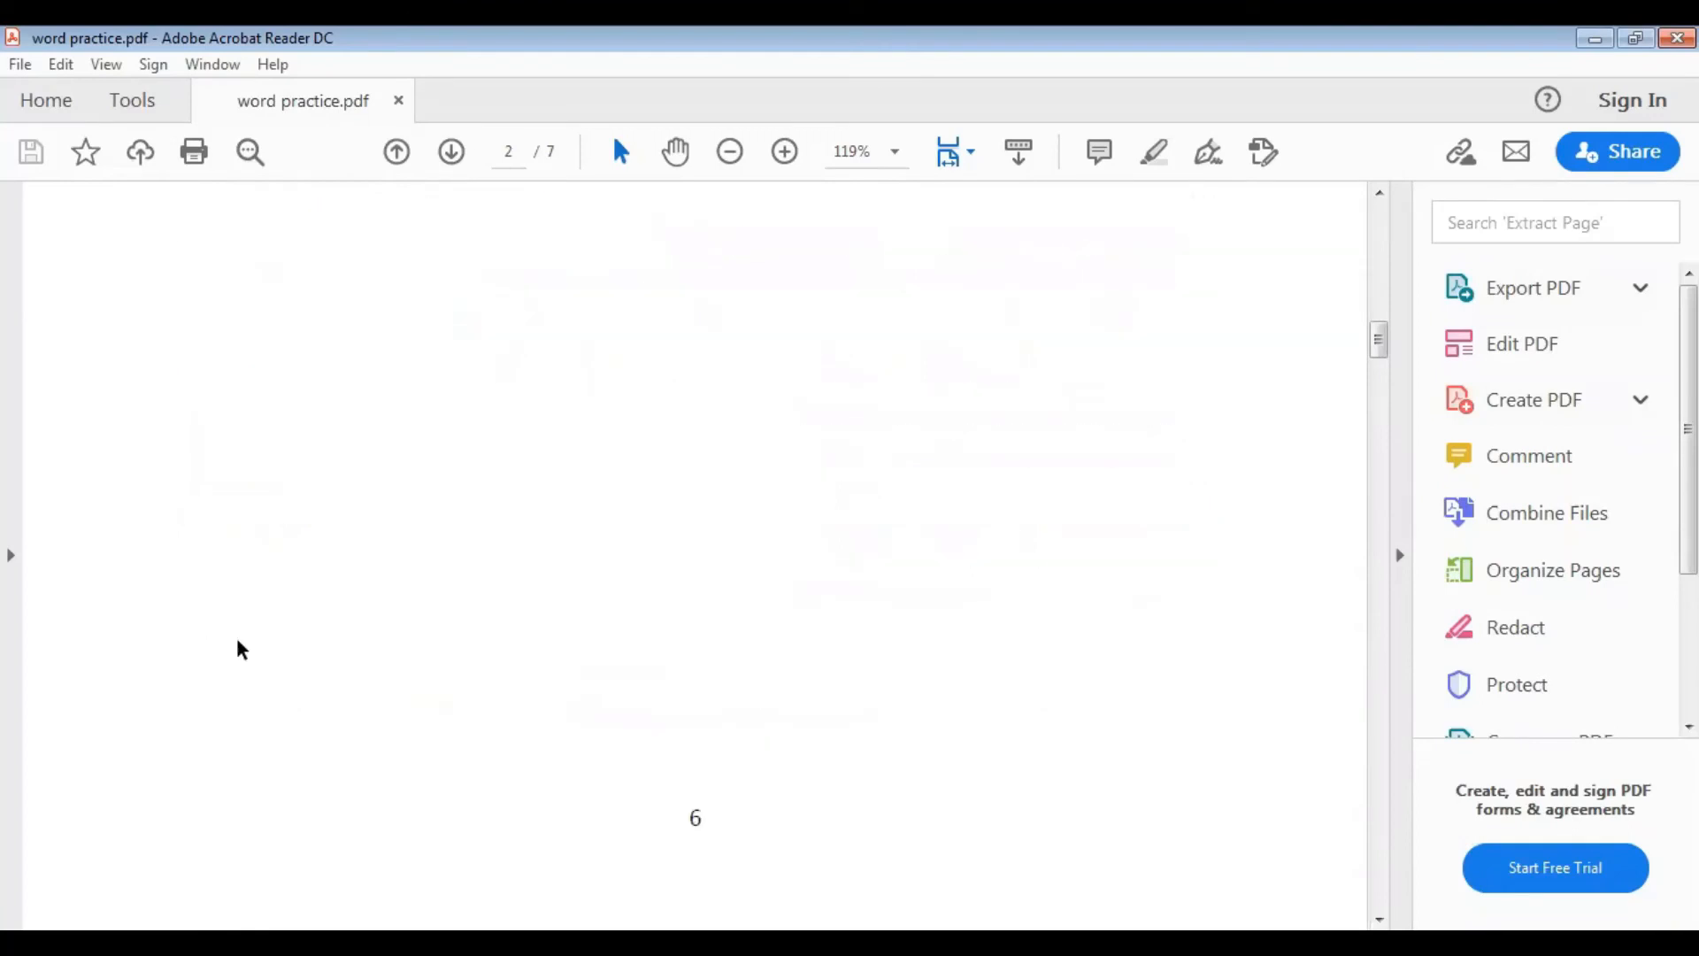
scroll(237, 638, "up", 6)
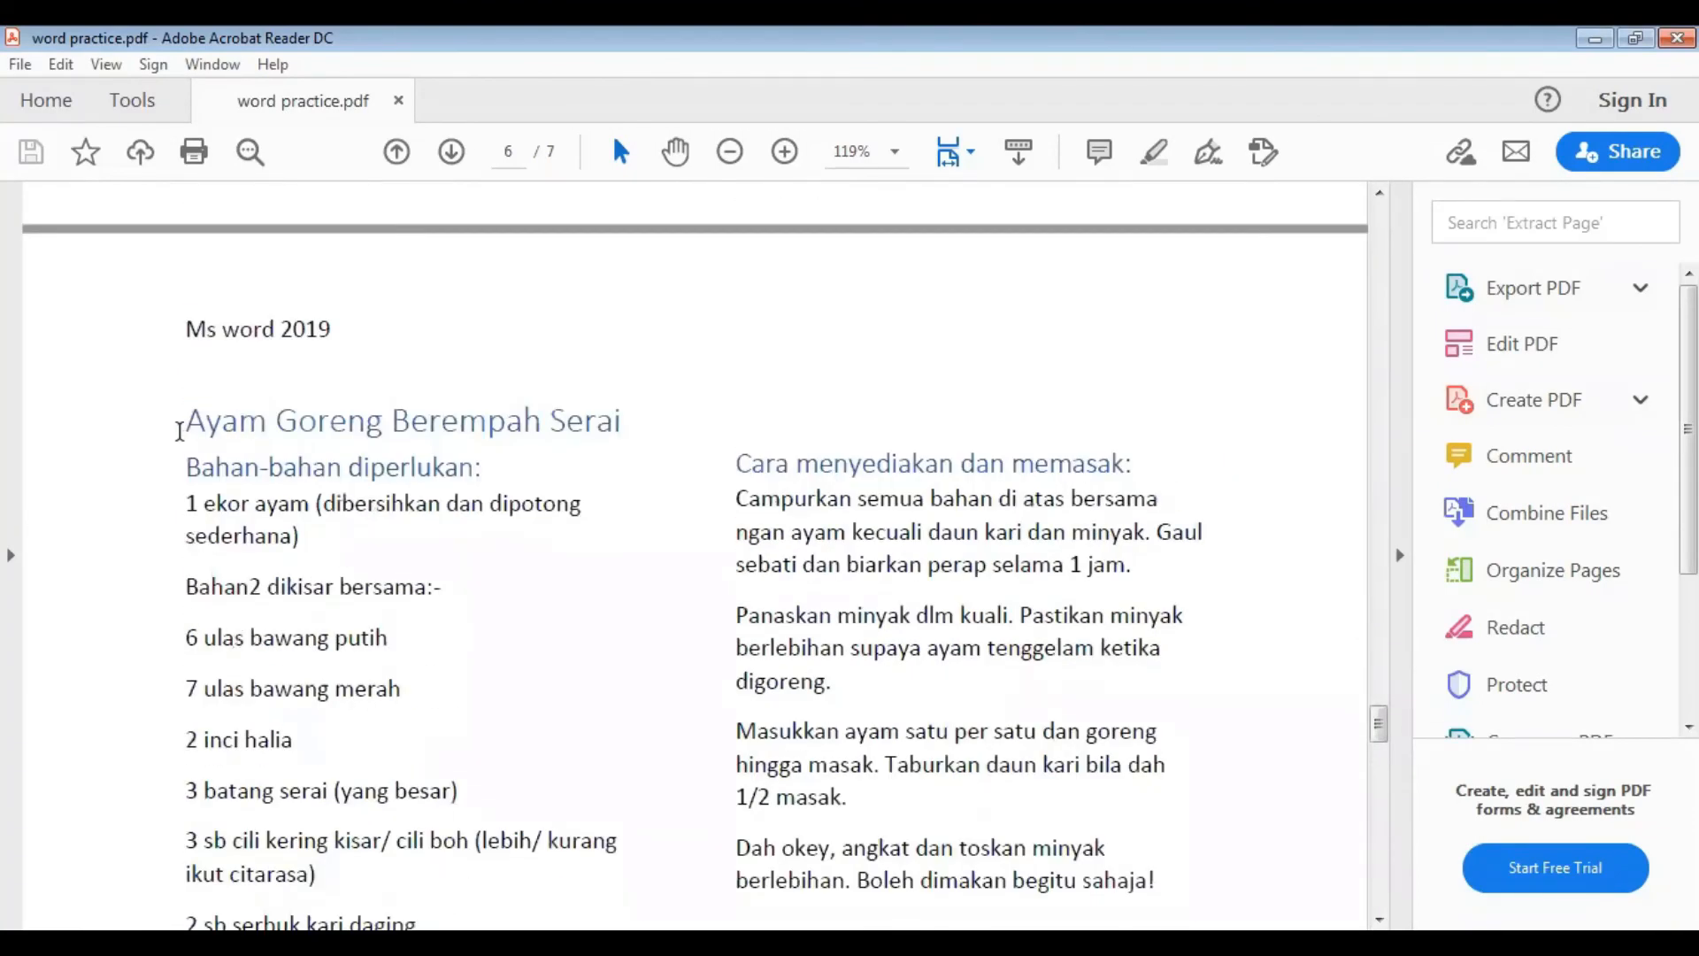
scroll(408, 565, "up", 10)
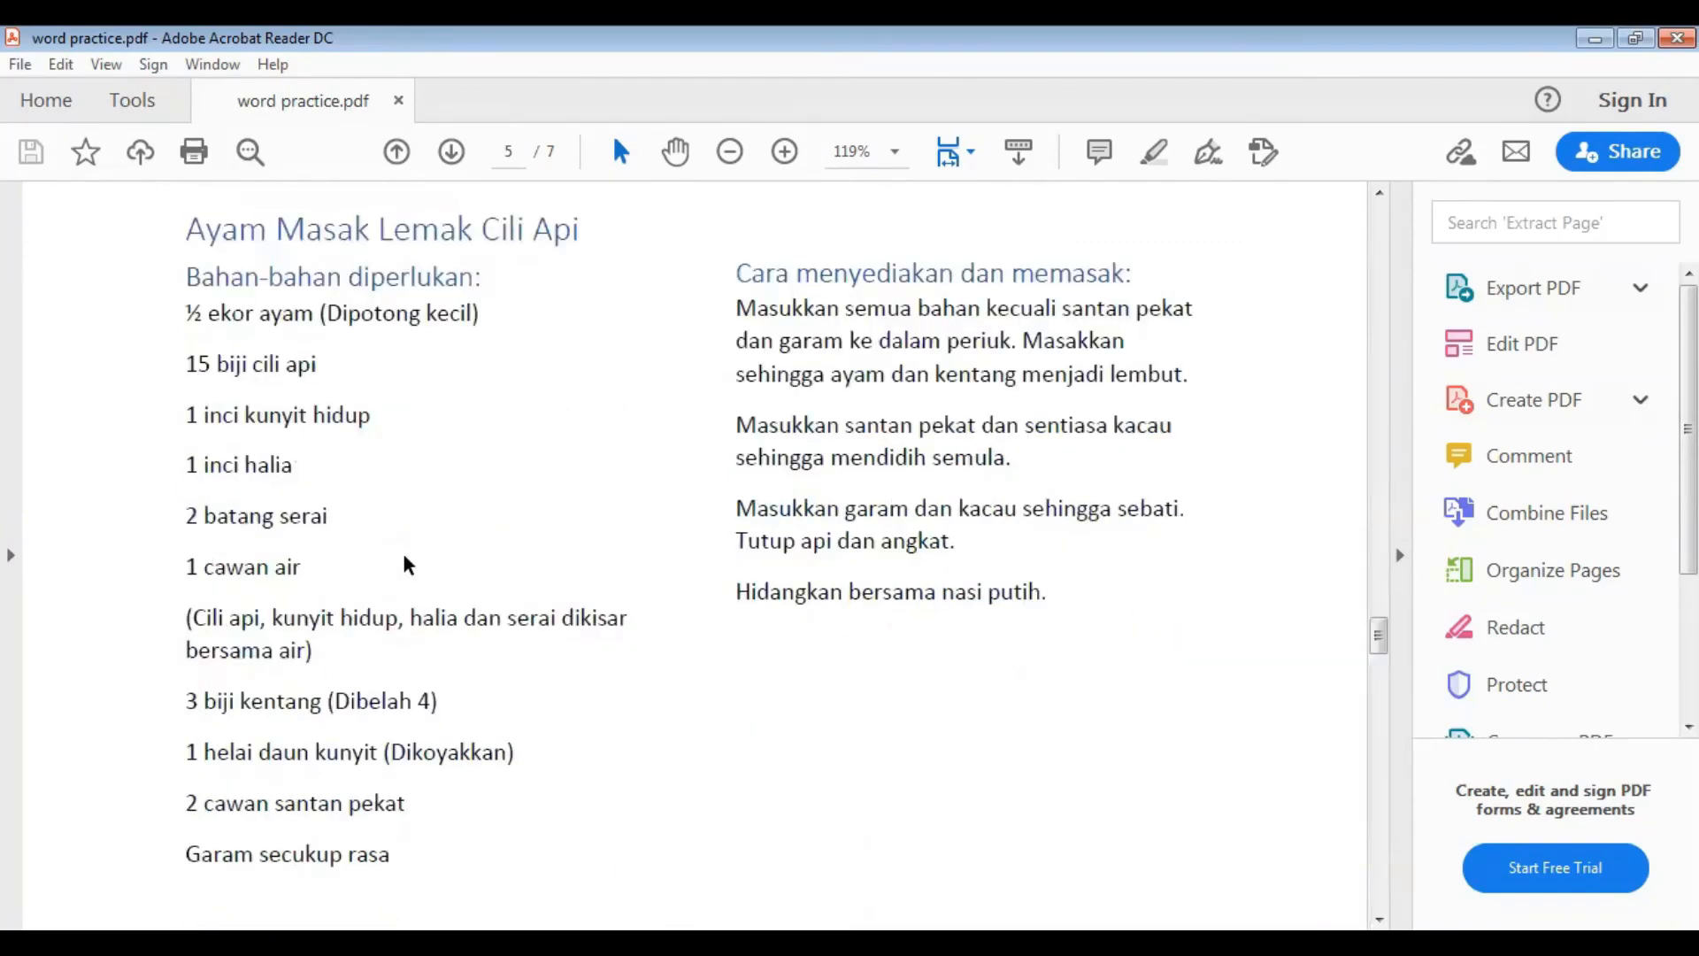